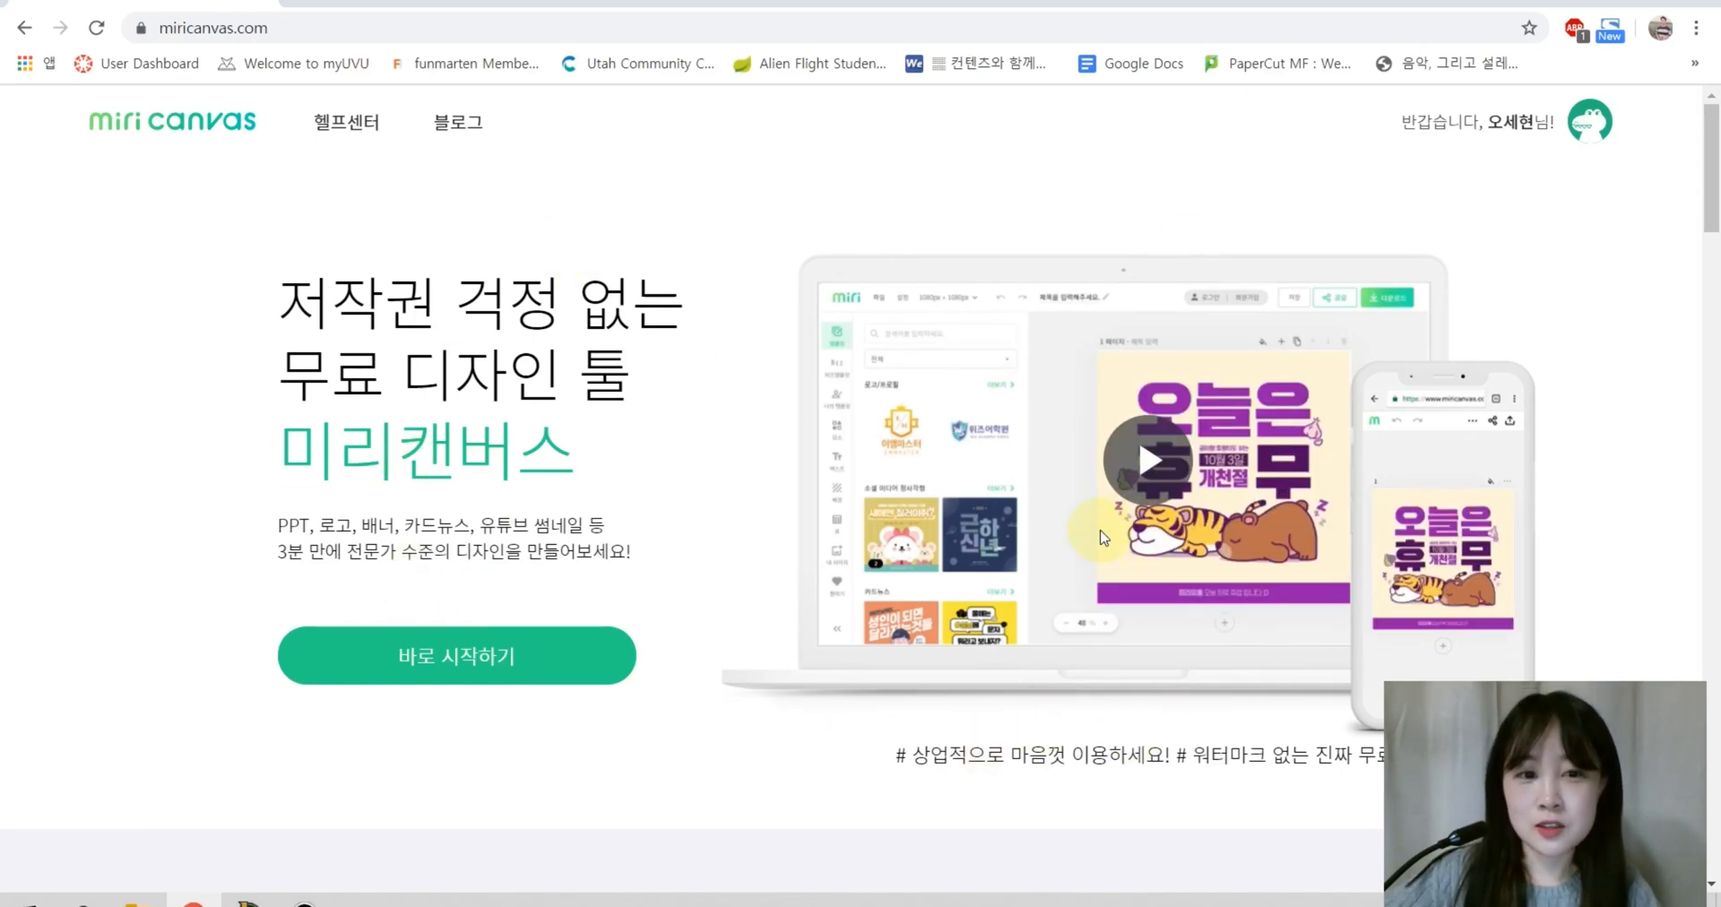
# Step: Start a new blank 1080px × 1080px design in the editor
pyautogui.scroll(-5, 1031, 510)
pyautogui.scroll(5, 1021, 502)
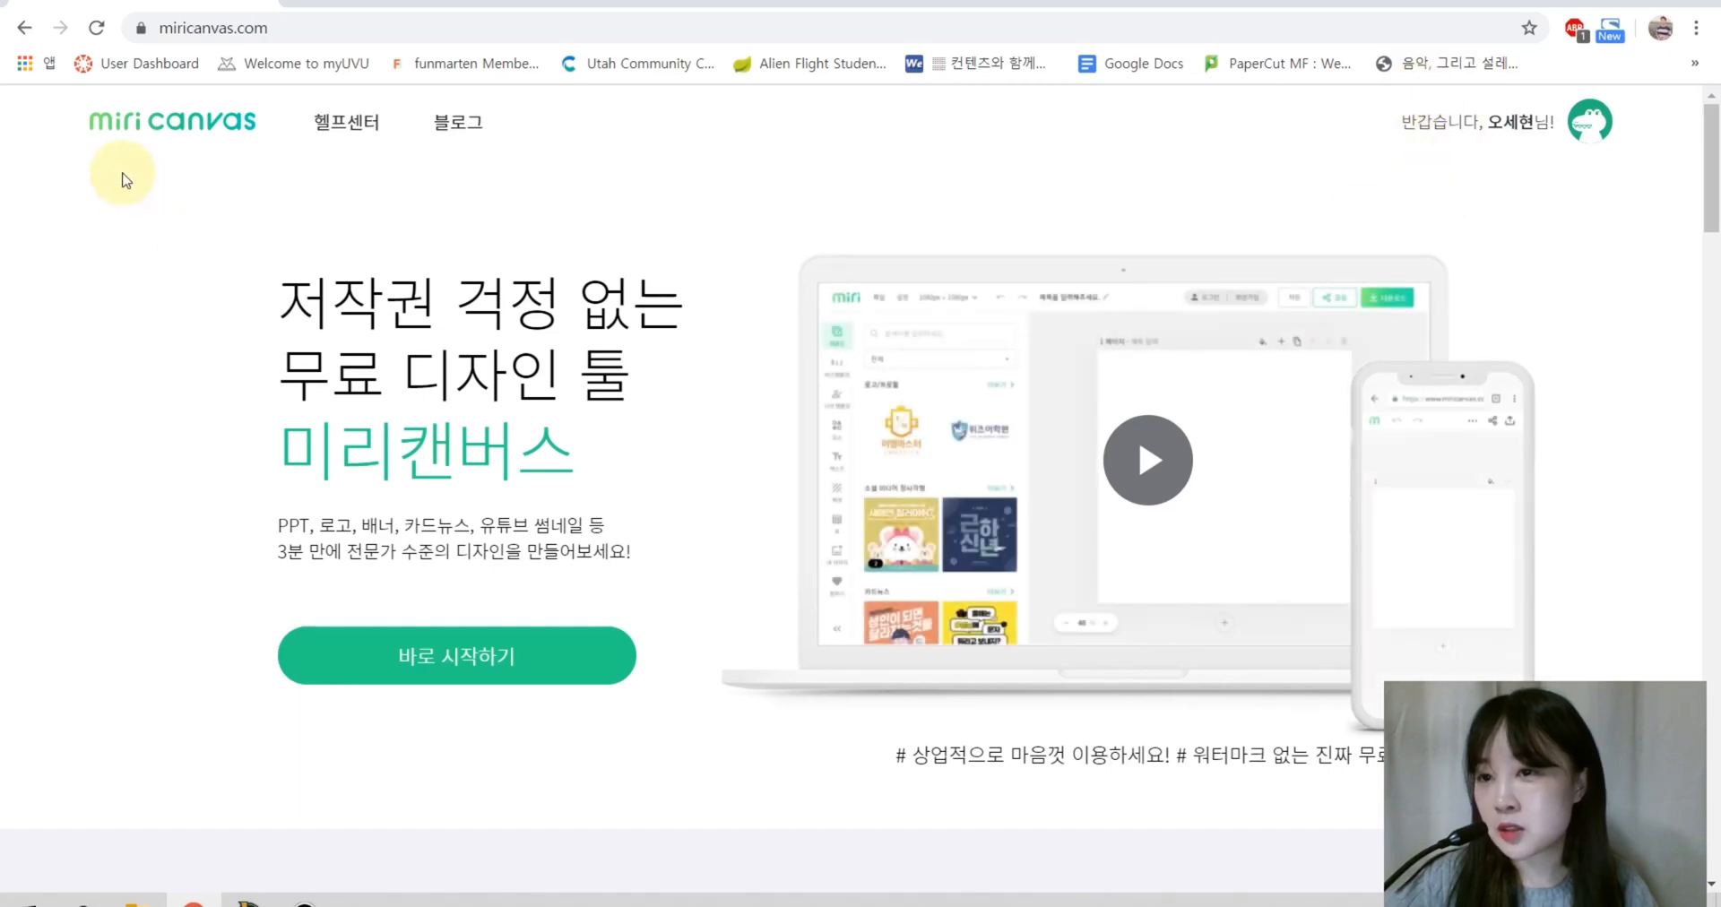
pyautogui.click(454, 668)
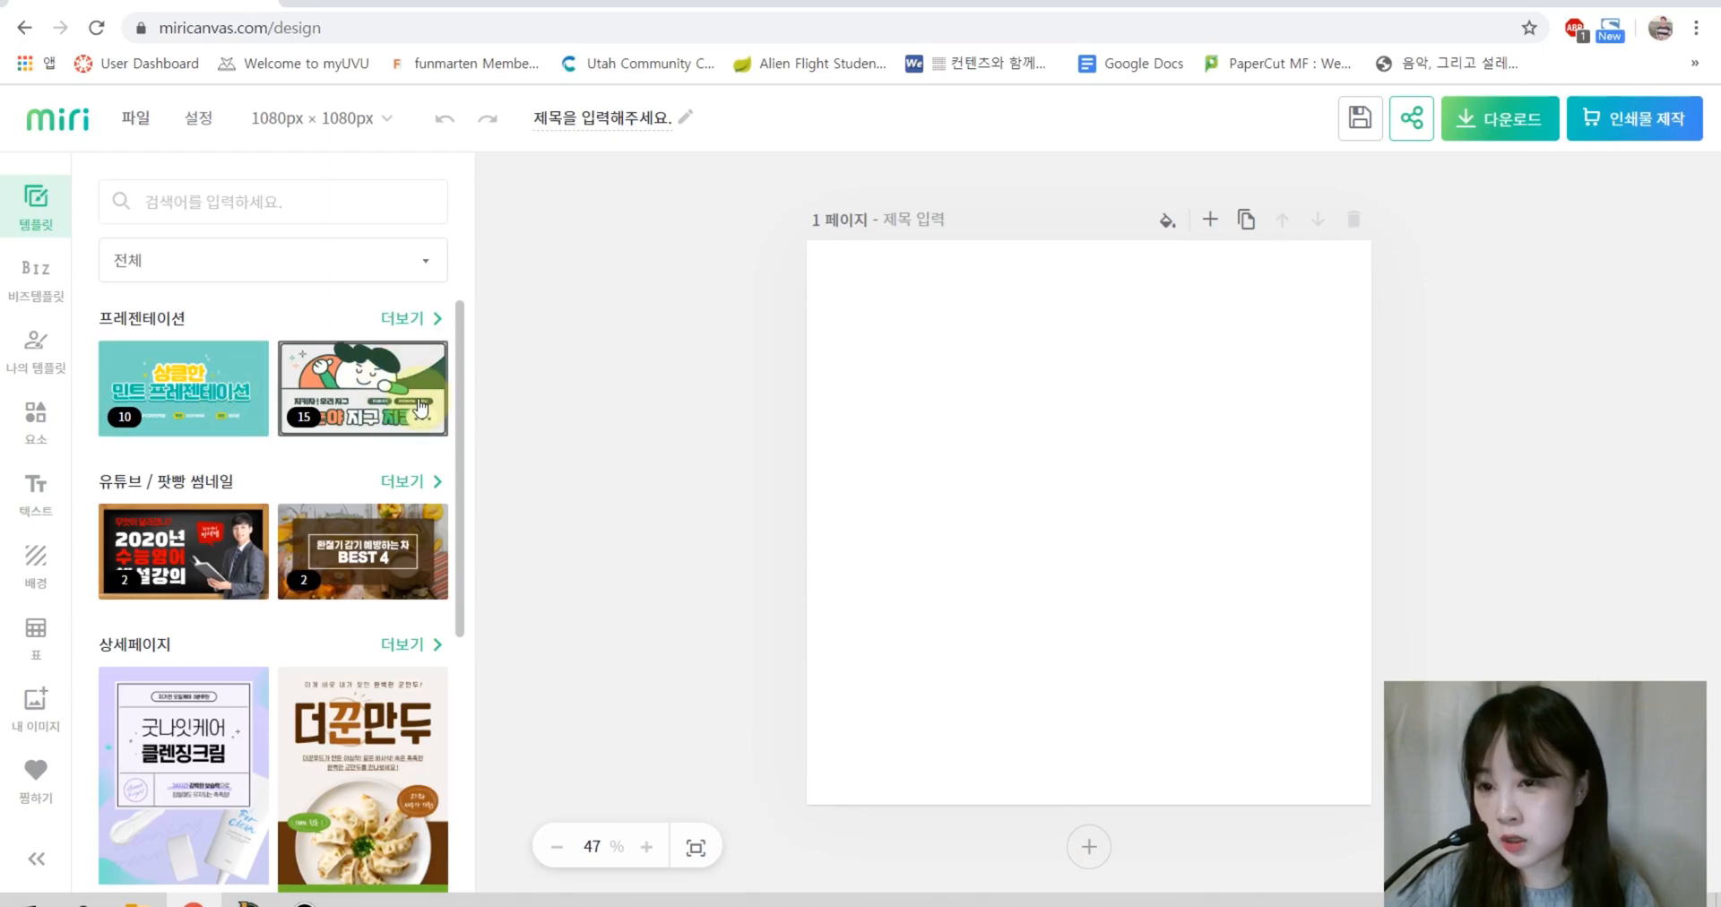
# Step: Preview the layouts of the second and mint presentation templates
pyautogui.click(359, 394)
pyautogui.click(162, 425)
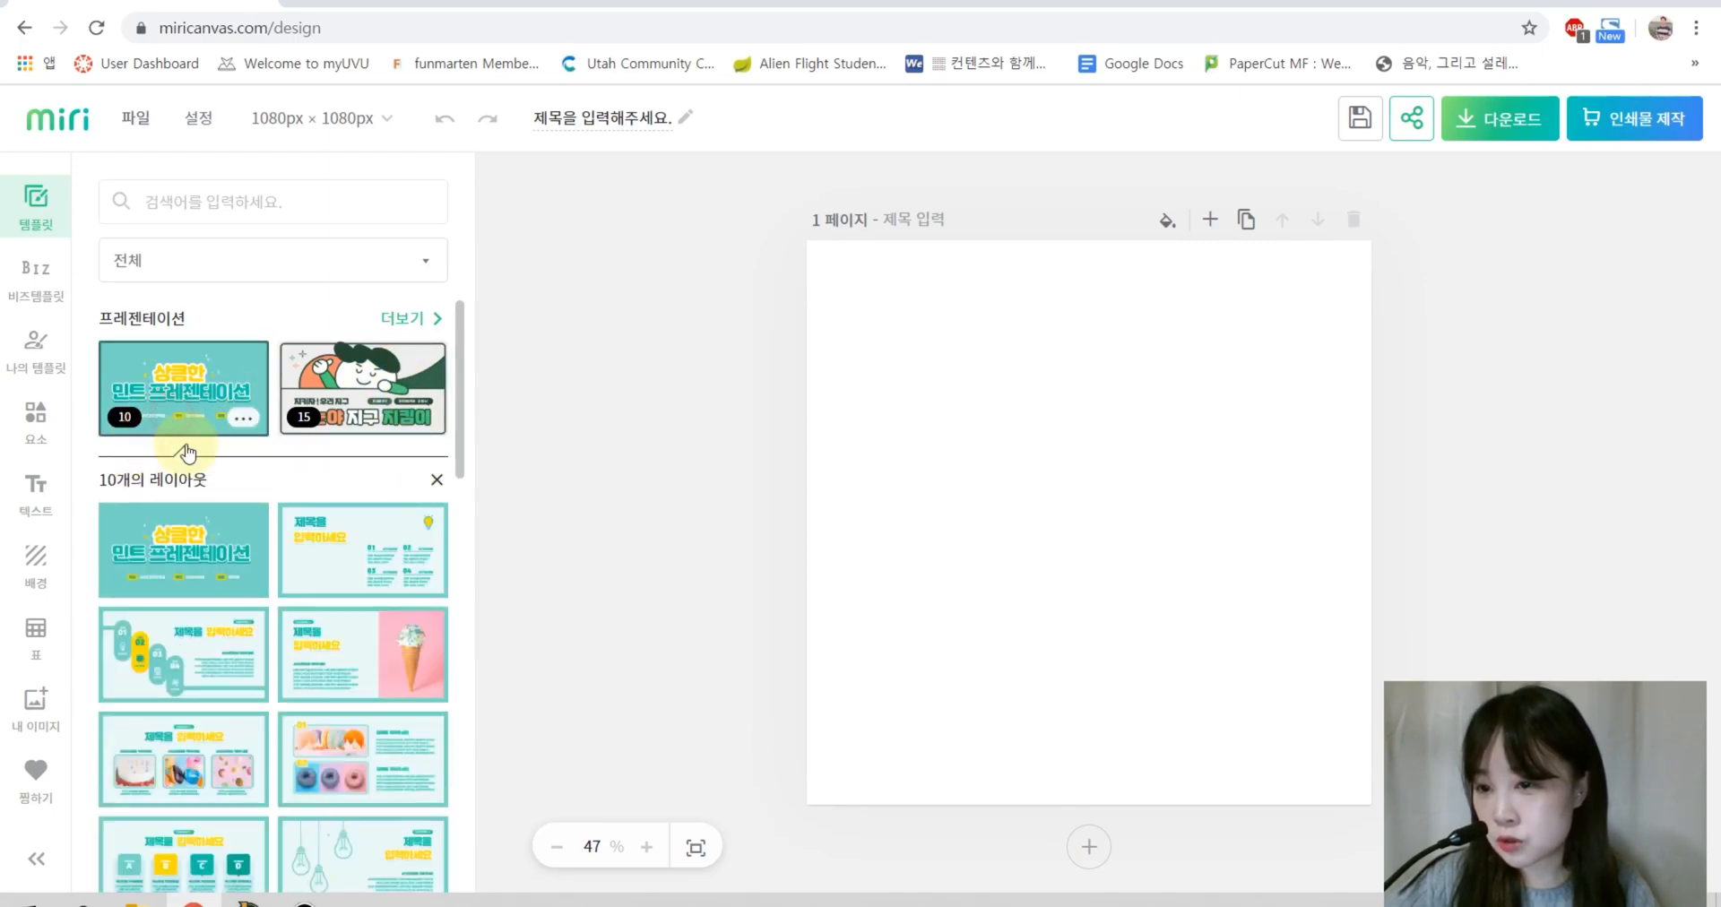
pyautogui.scroll(-3, 238, 462)
pyautogui.scroll(-5, 238, 461)
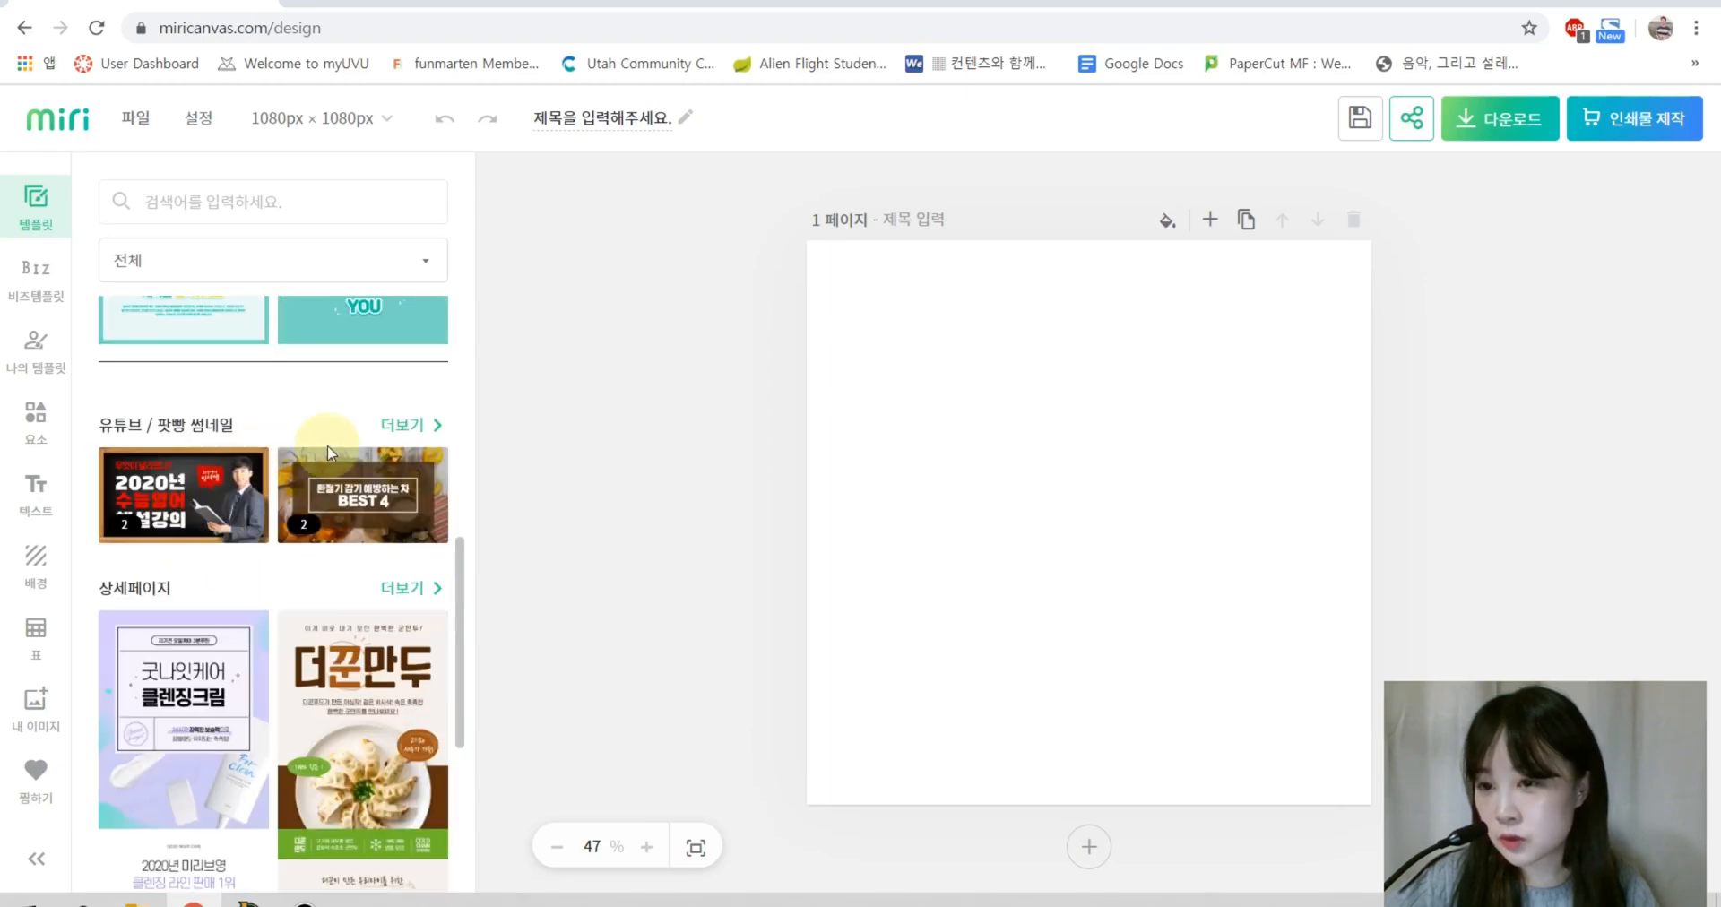
# Step: Preview the BEST 4 thumbnail template and browse further down the template library
pyautogui.click(376, 502)
pyautogui.scroll(-4, 304, 699)
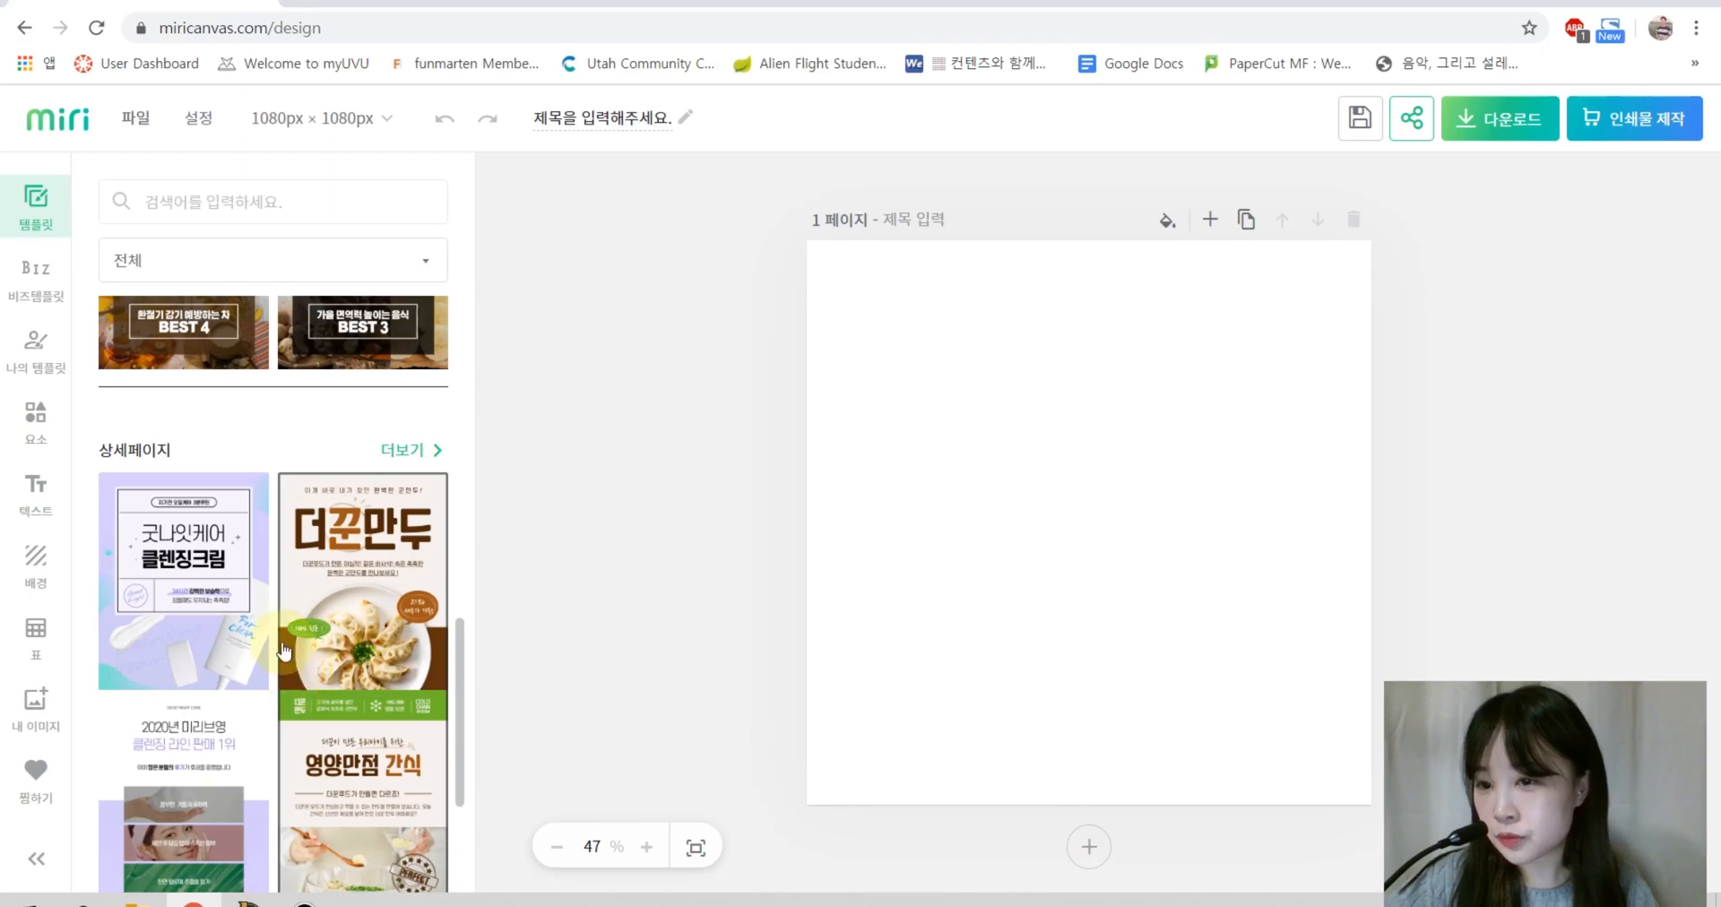
pyautogui.scroll(-8, 202, 582)
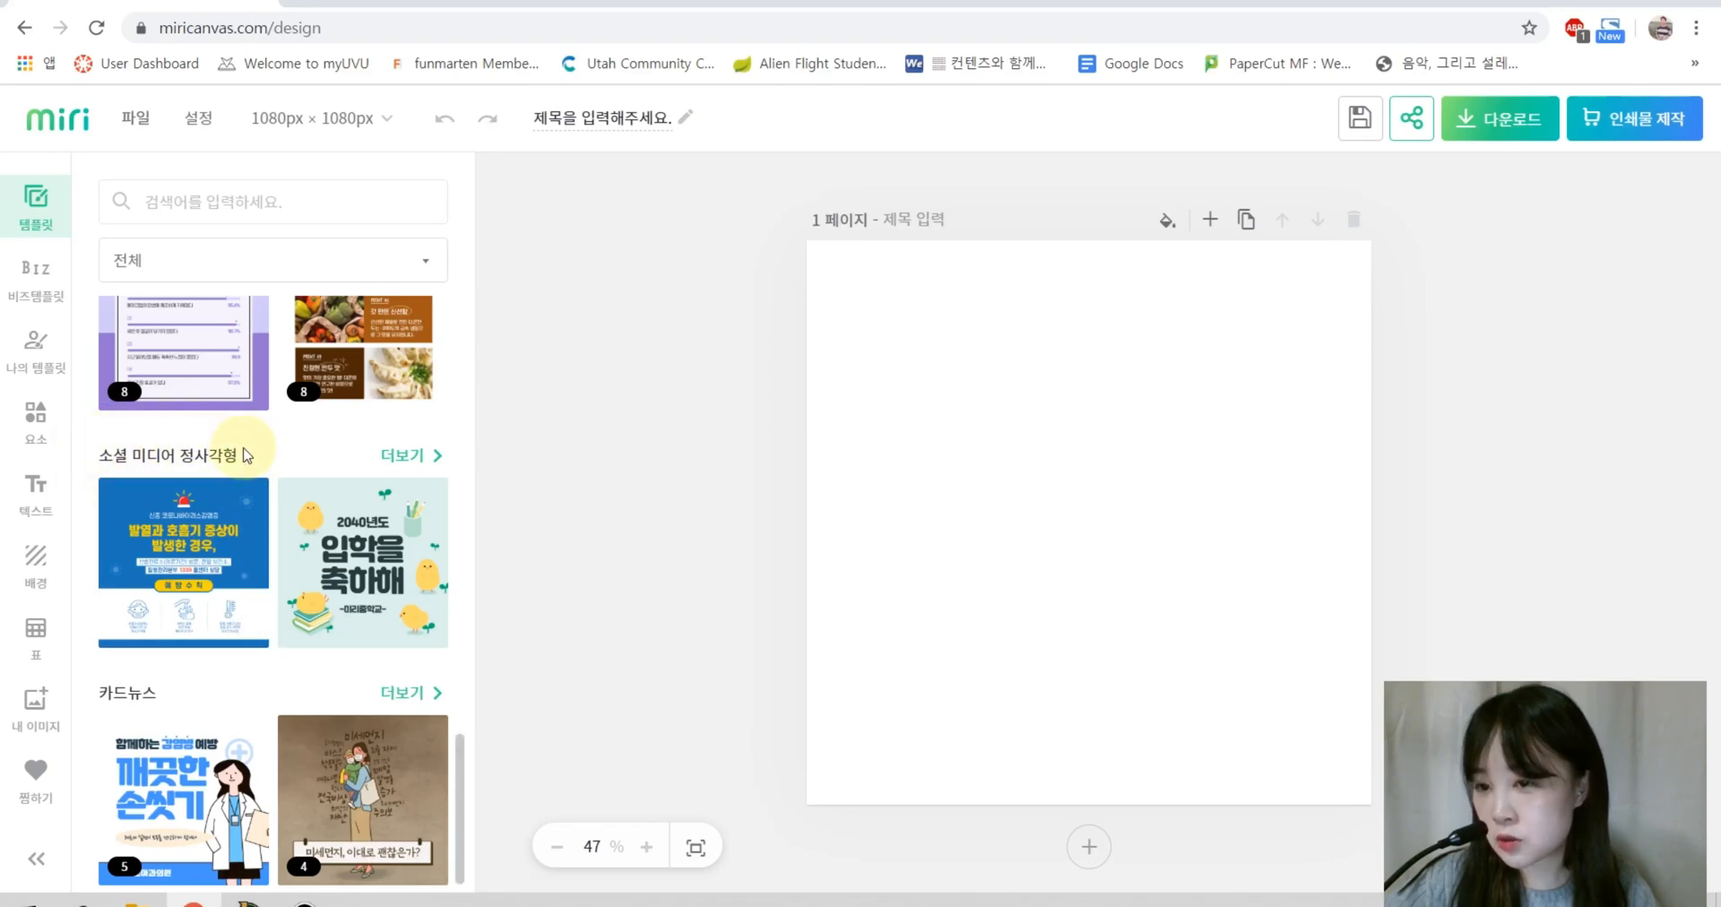
pyautogui.scroll(-2, 232, 649)
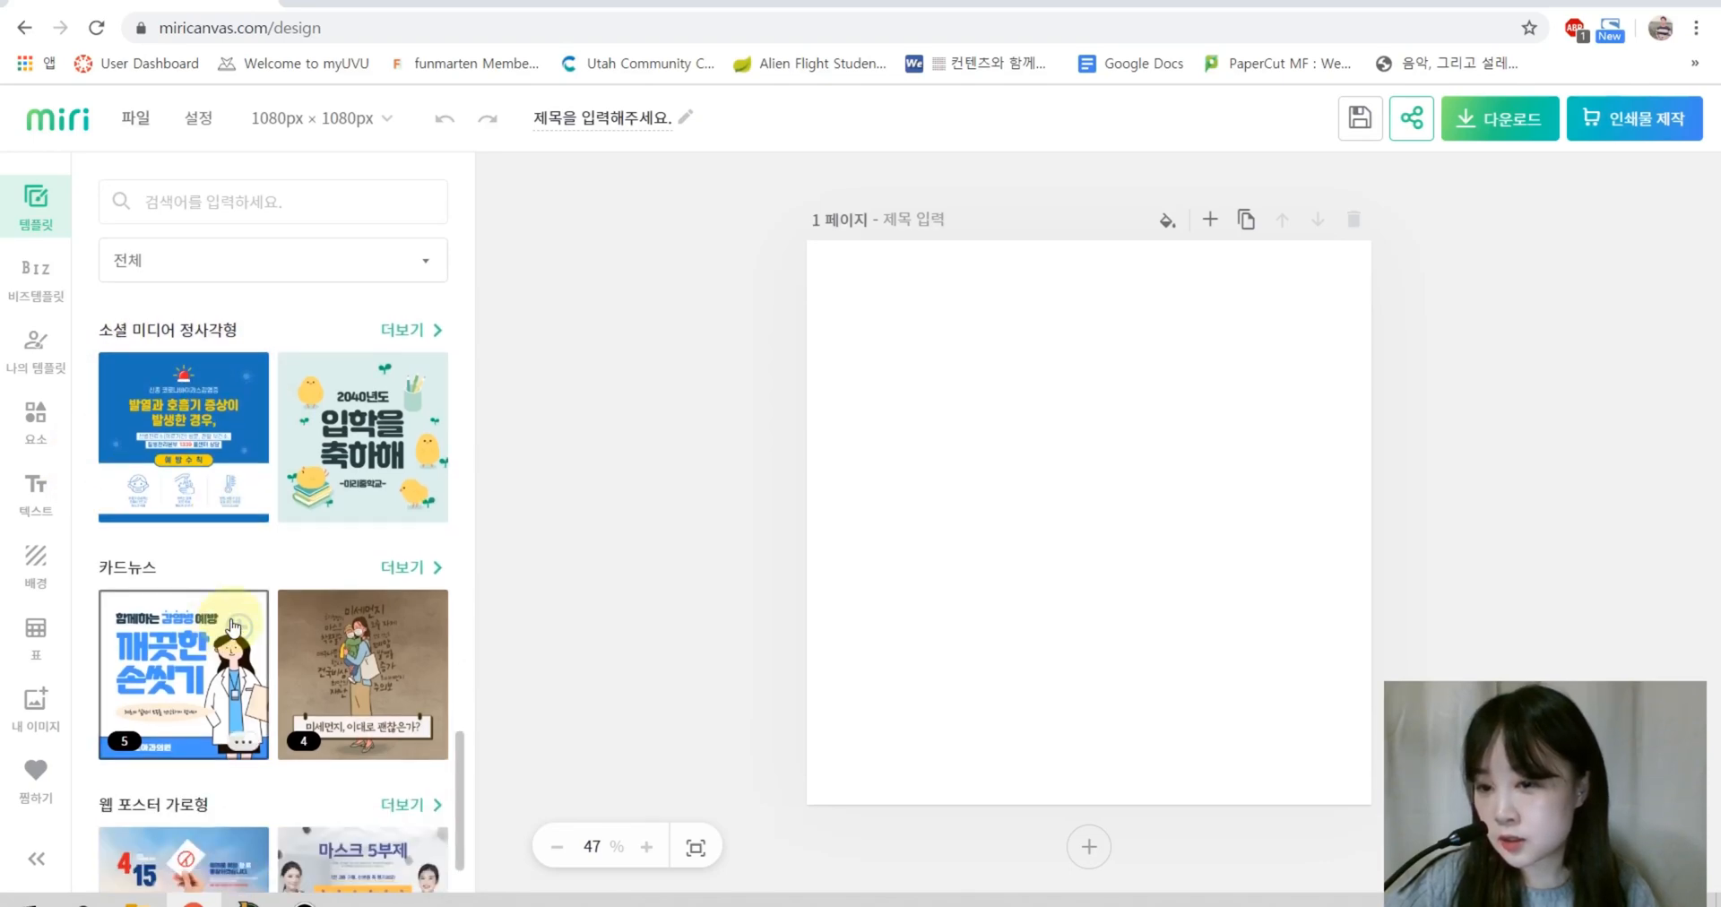
pyautogui.scroll(-8, 269, 609)
pyautogui.scroll(2, 320, 595)
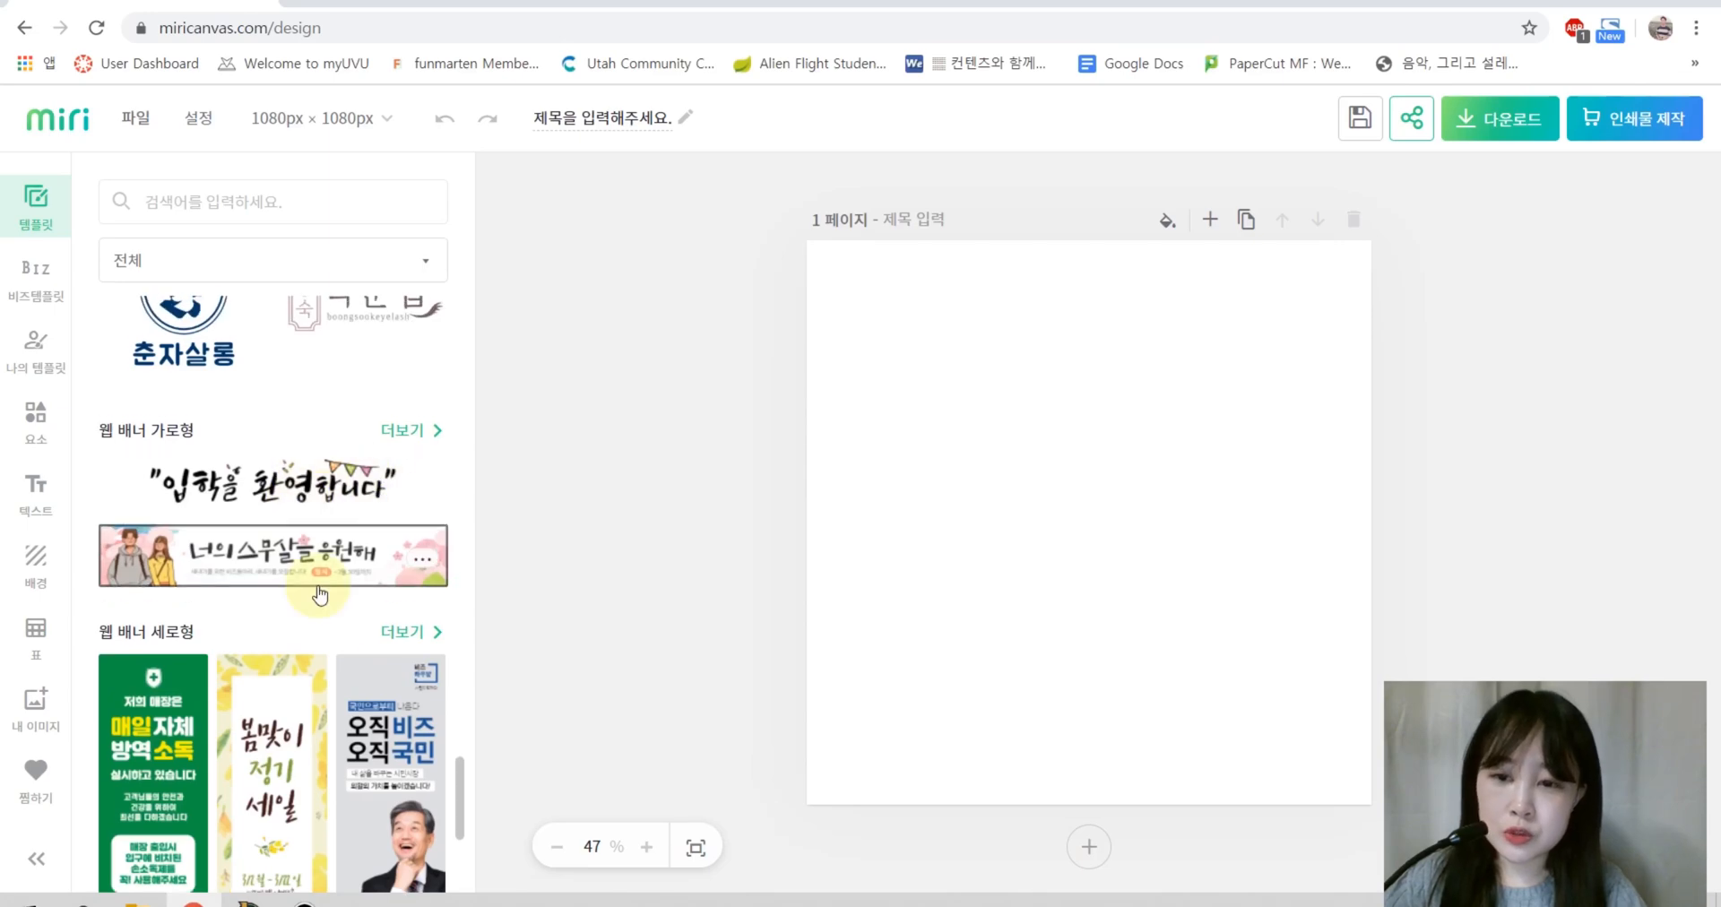
pyautogui.scroll(-5, 320, 595)
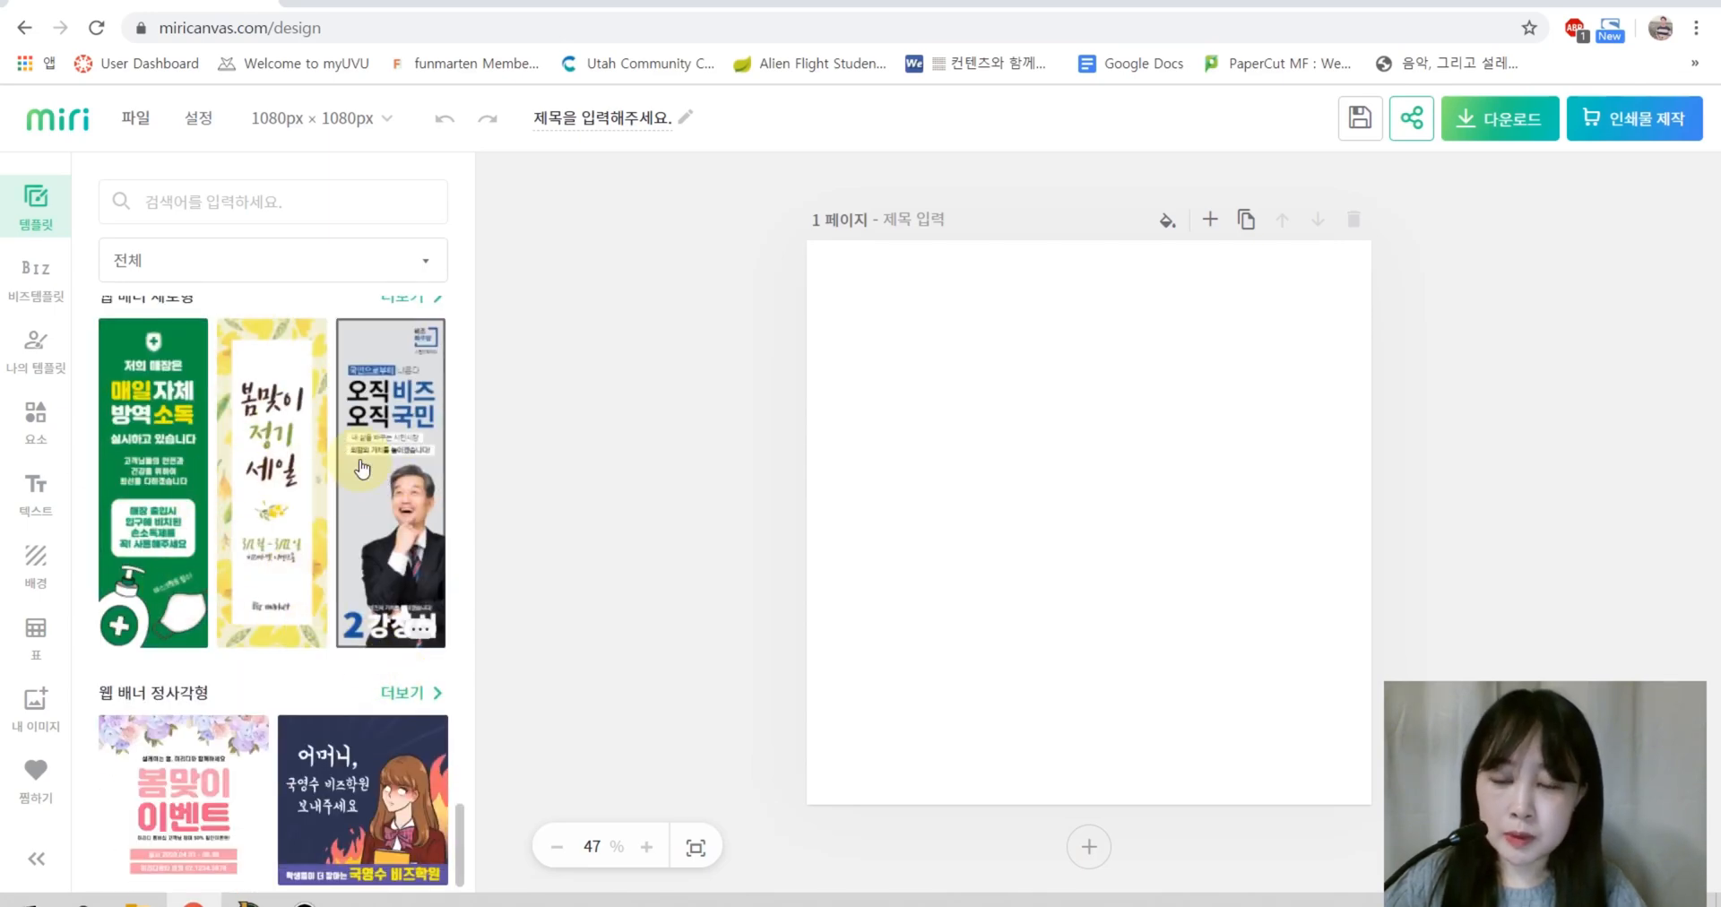
pyautogui.scroll(-2, 316, 641)
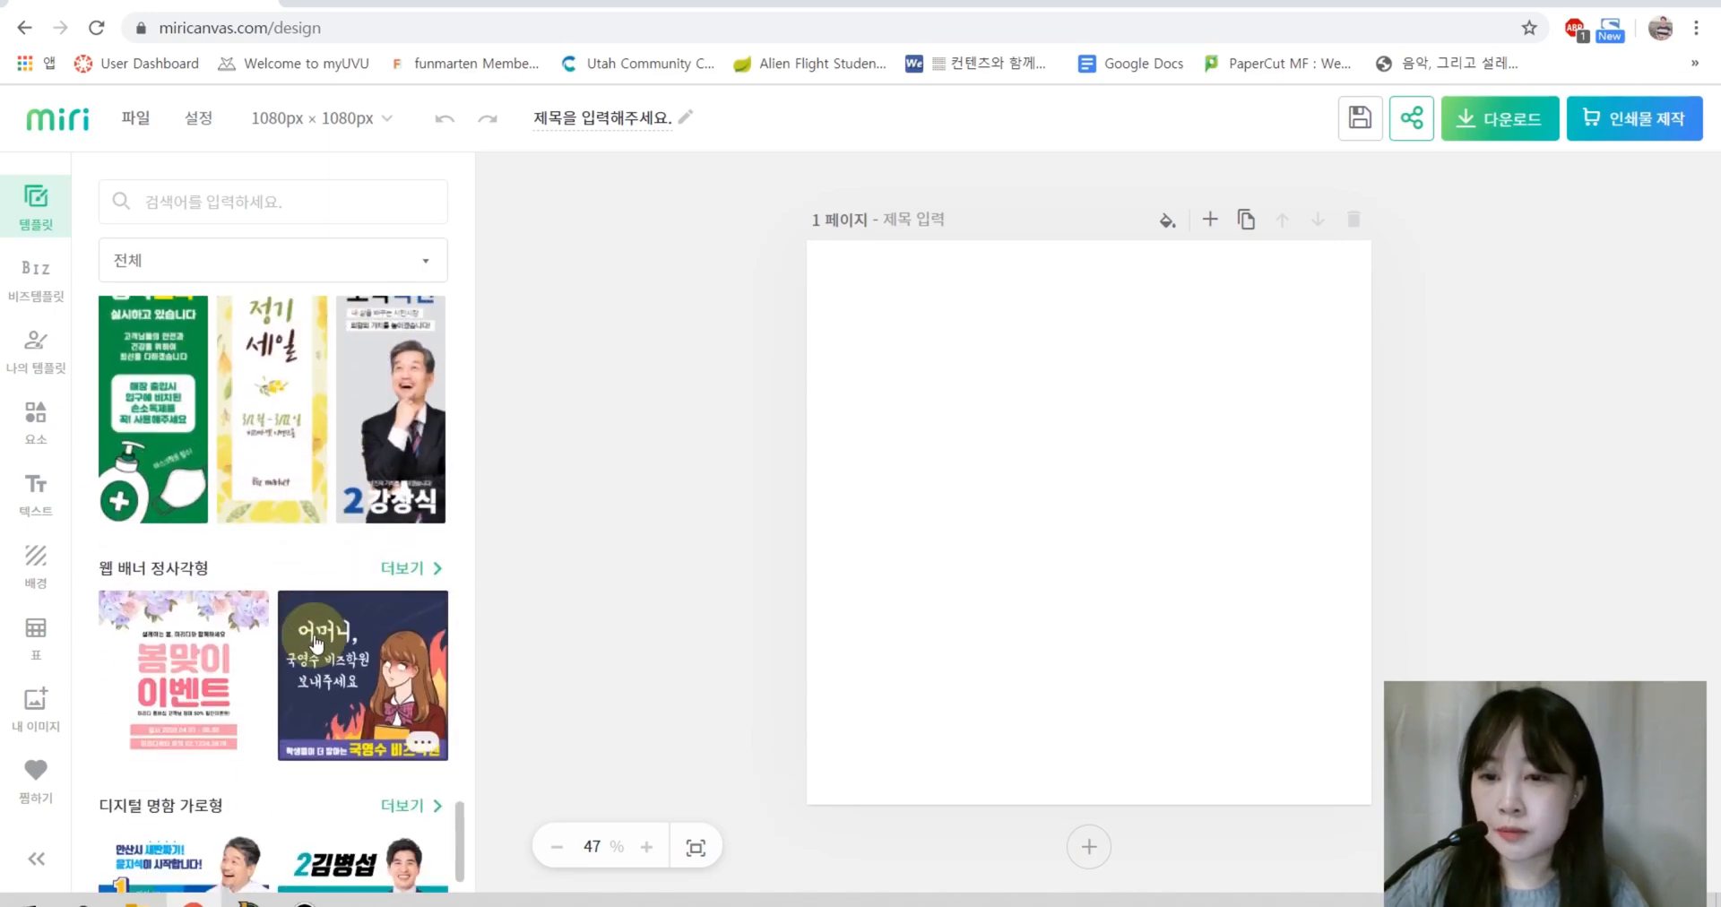
pyautogui.scroll(-14, 296, 681)
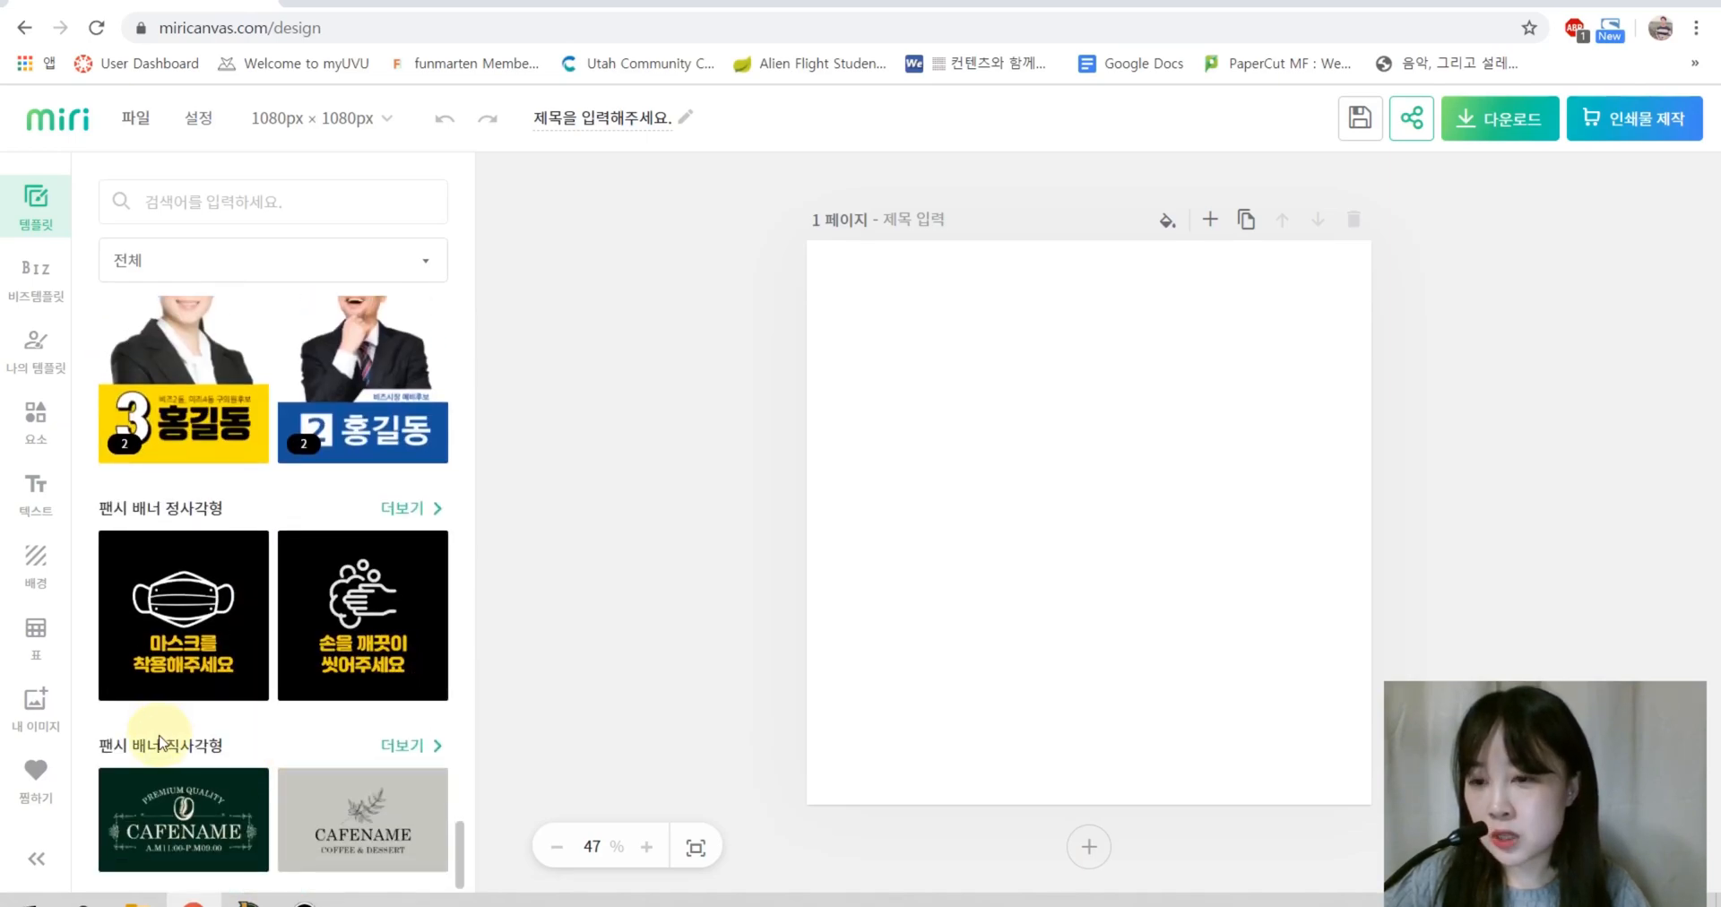
# Step: Show all 팬시 배너 정사각형 templates, checking the size list but keeping 1080px × 1080px
pyautogui.click(422, 511)
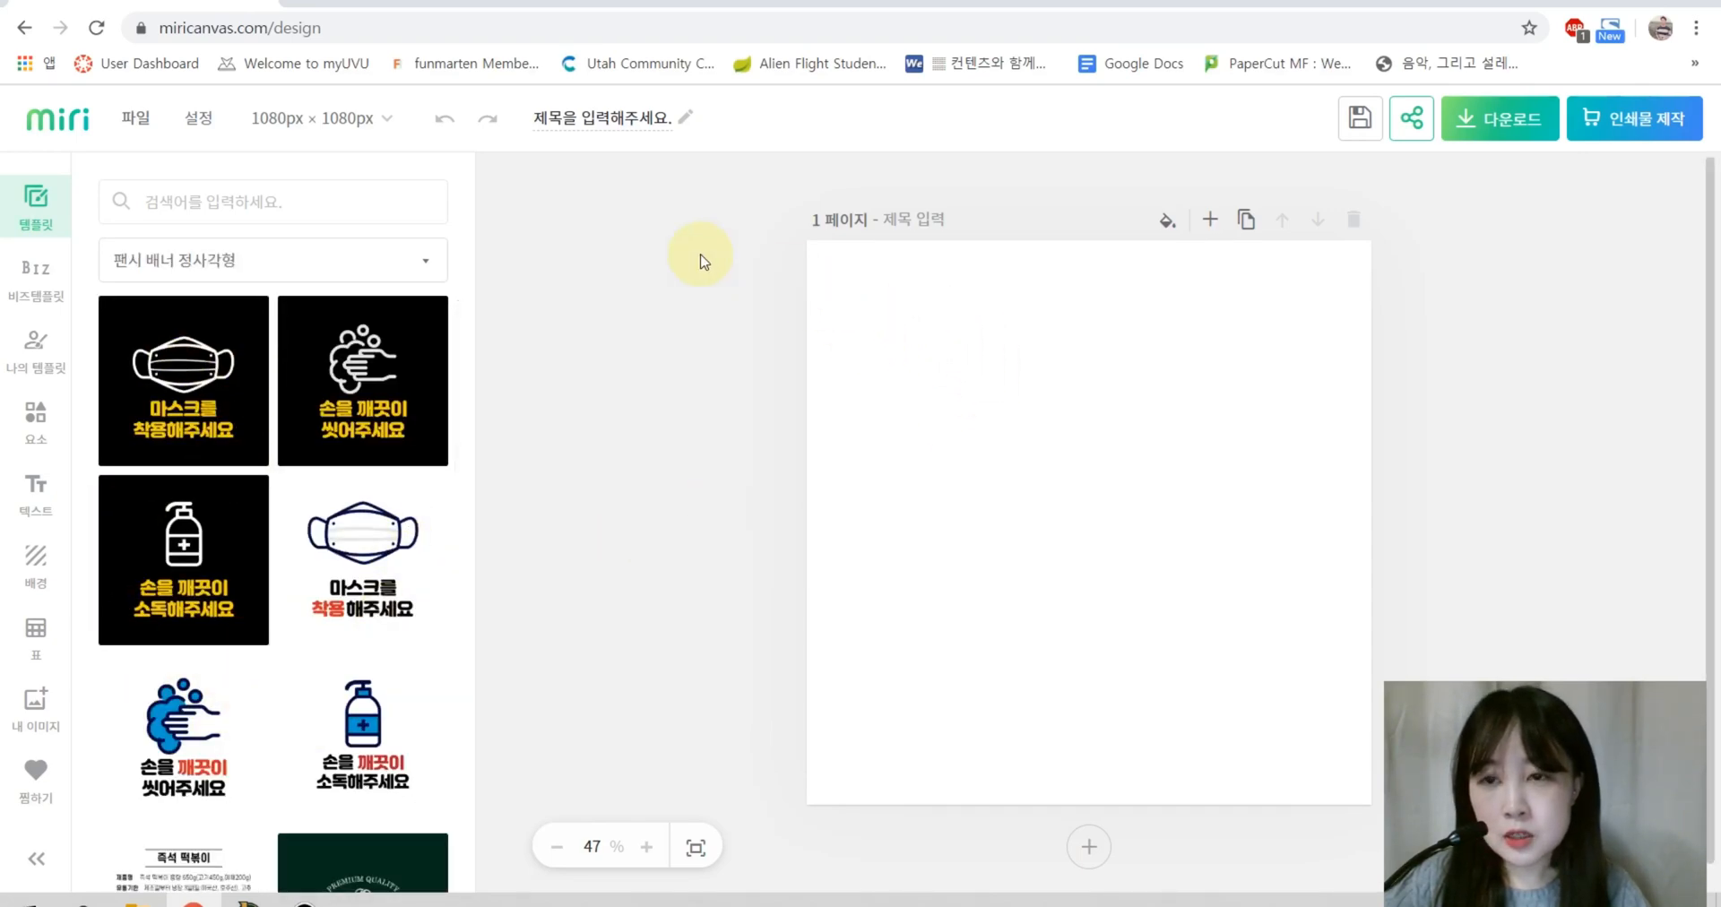
pyautogui.click(334, 129)
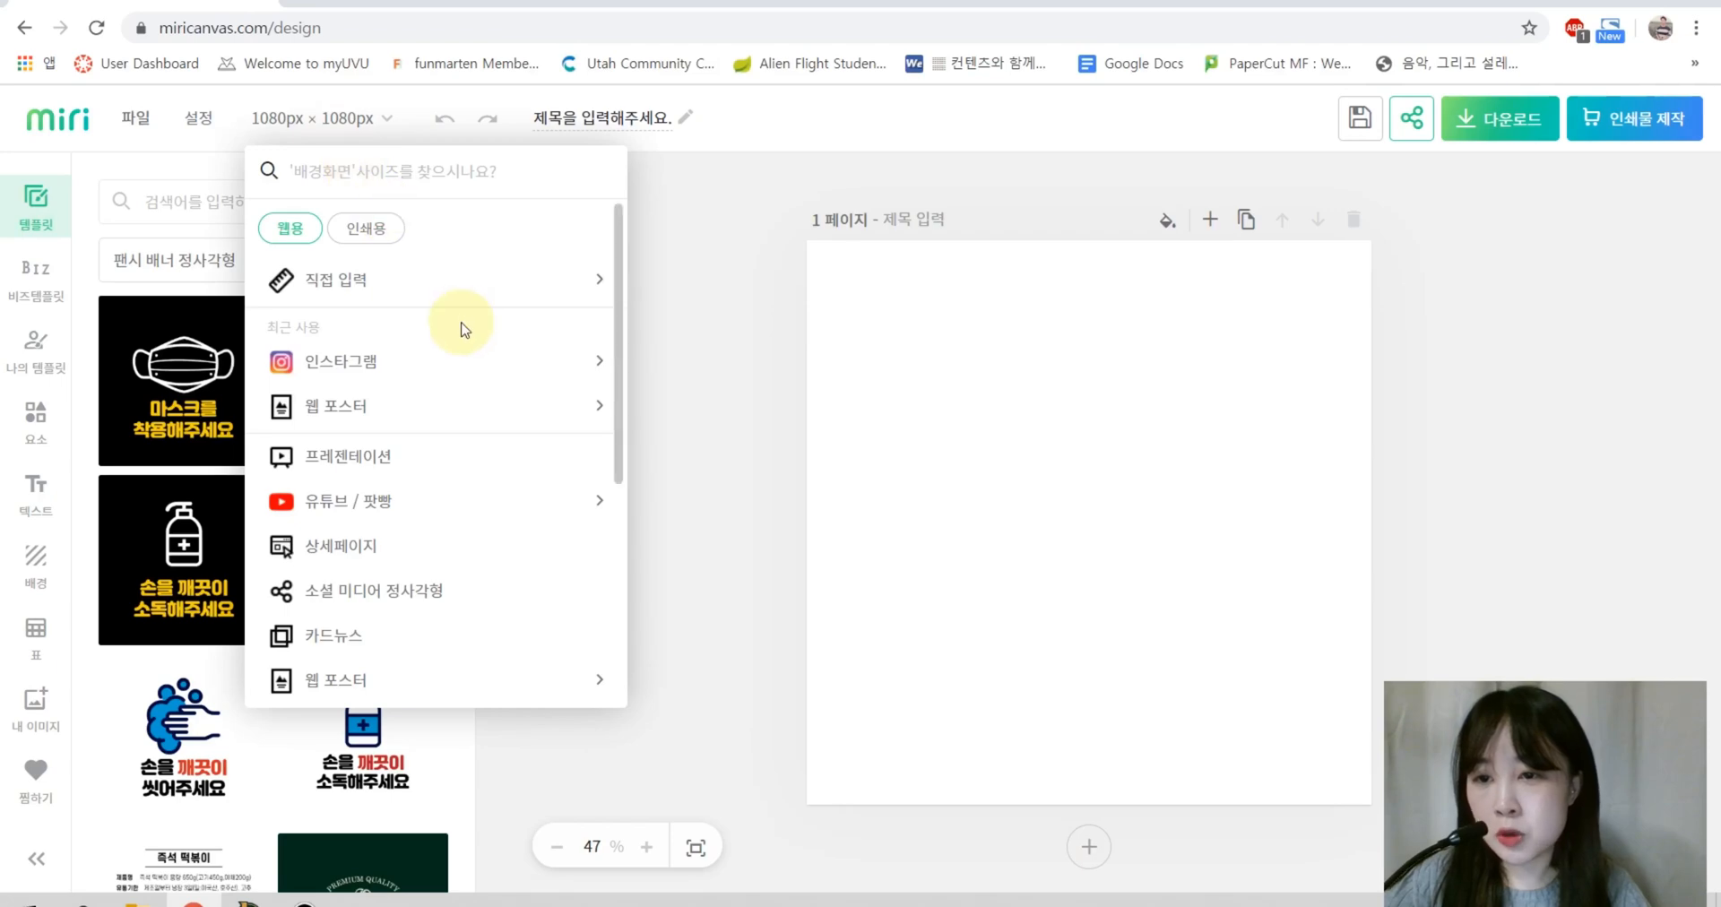
pyautogui.click(730, 318)
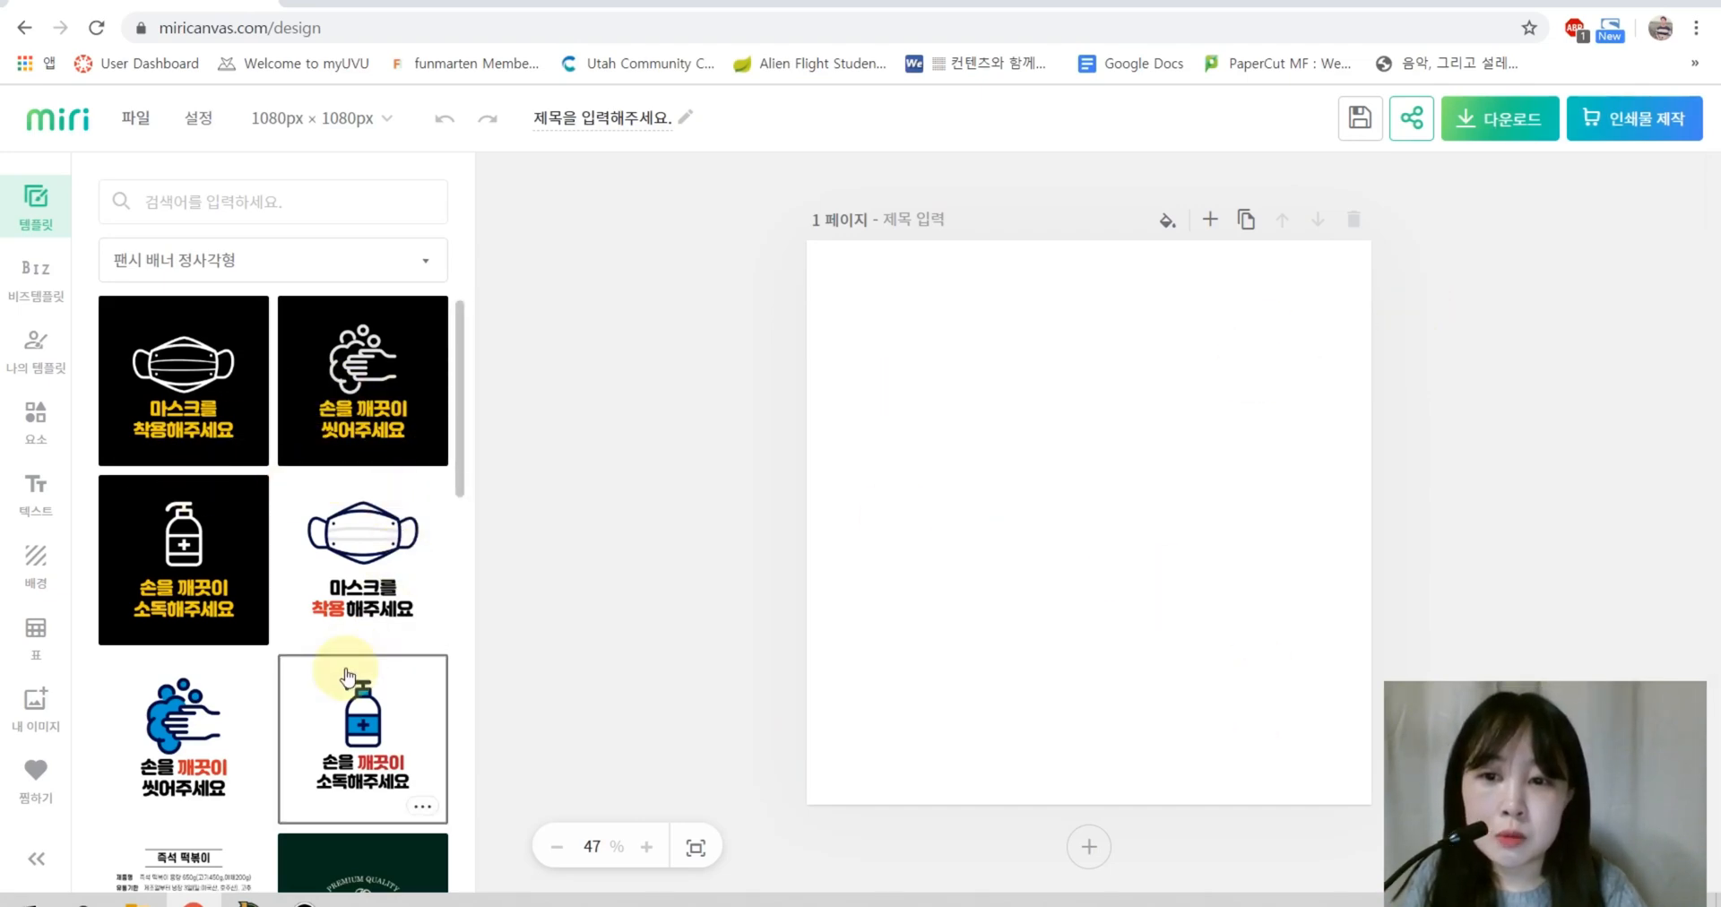
pyautogui.scroll(-3, 345, 668)
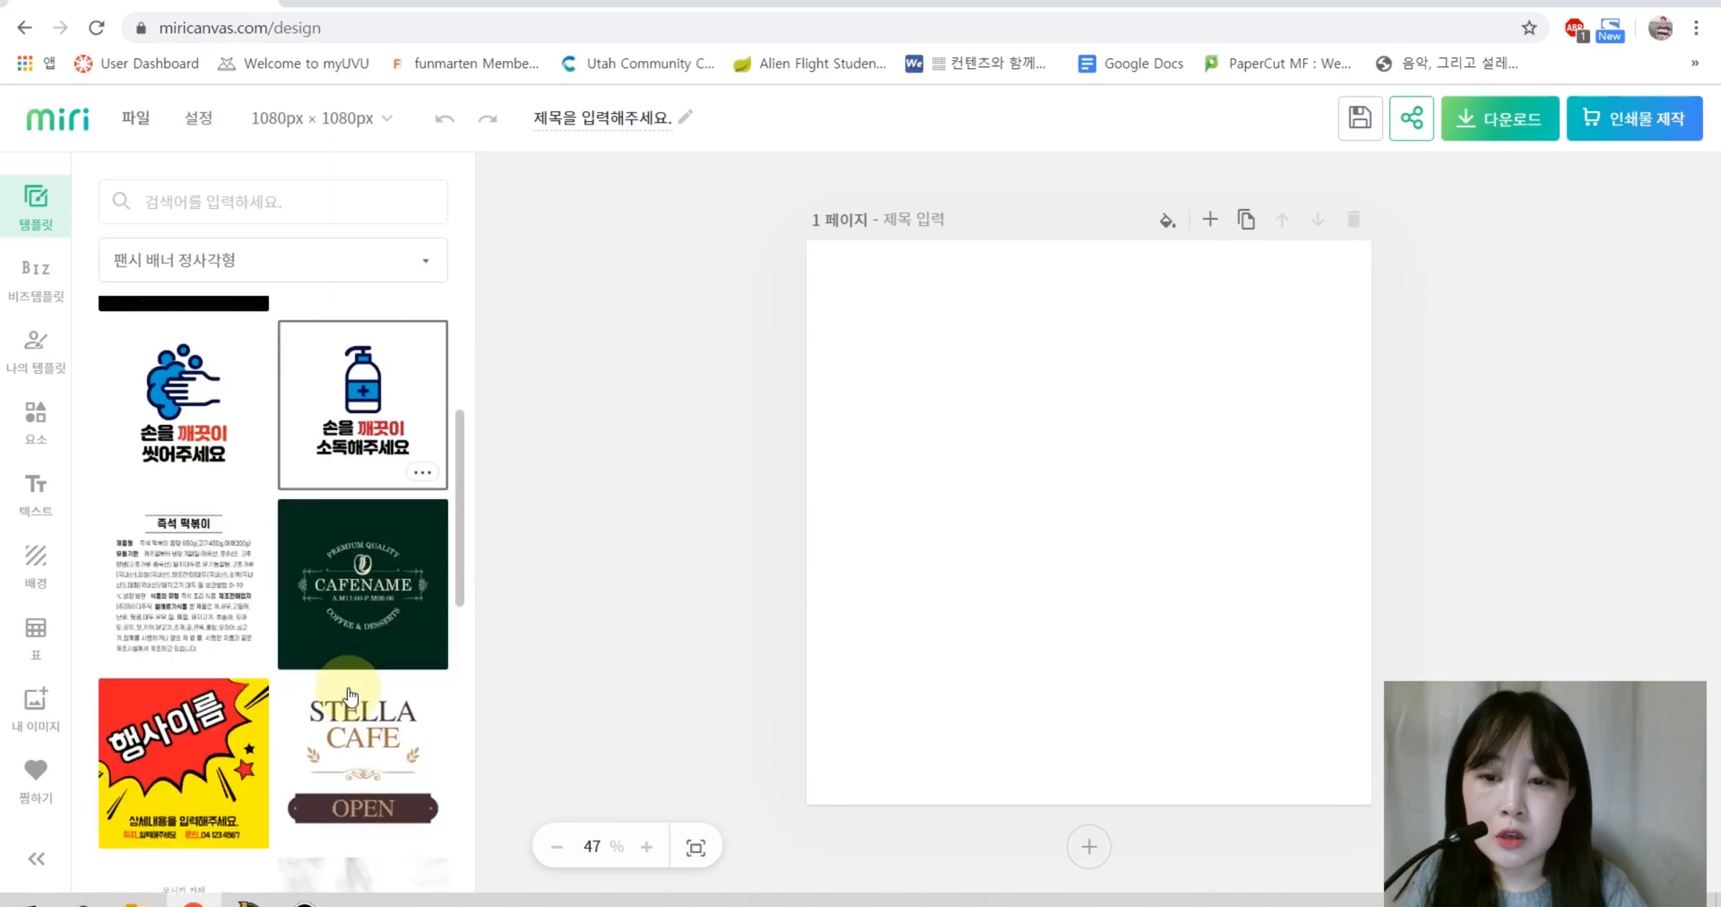
pyautogui.scroll(3, 340, 650)
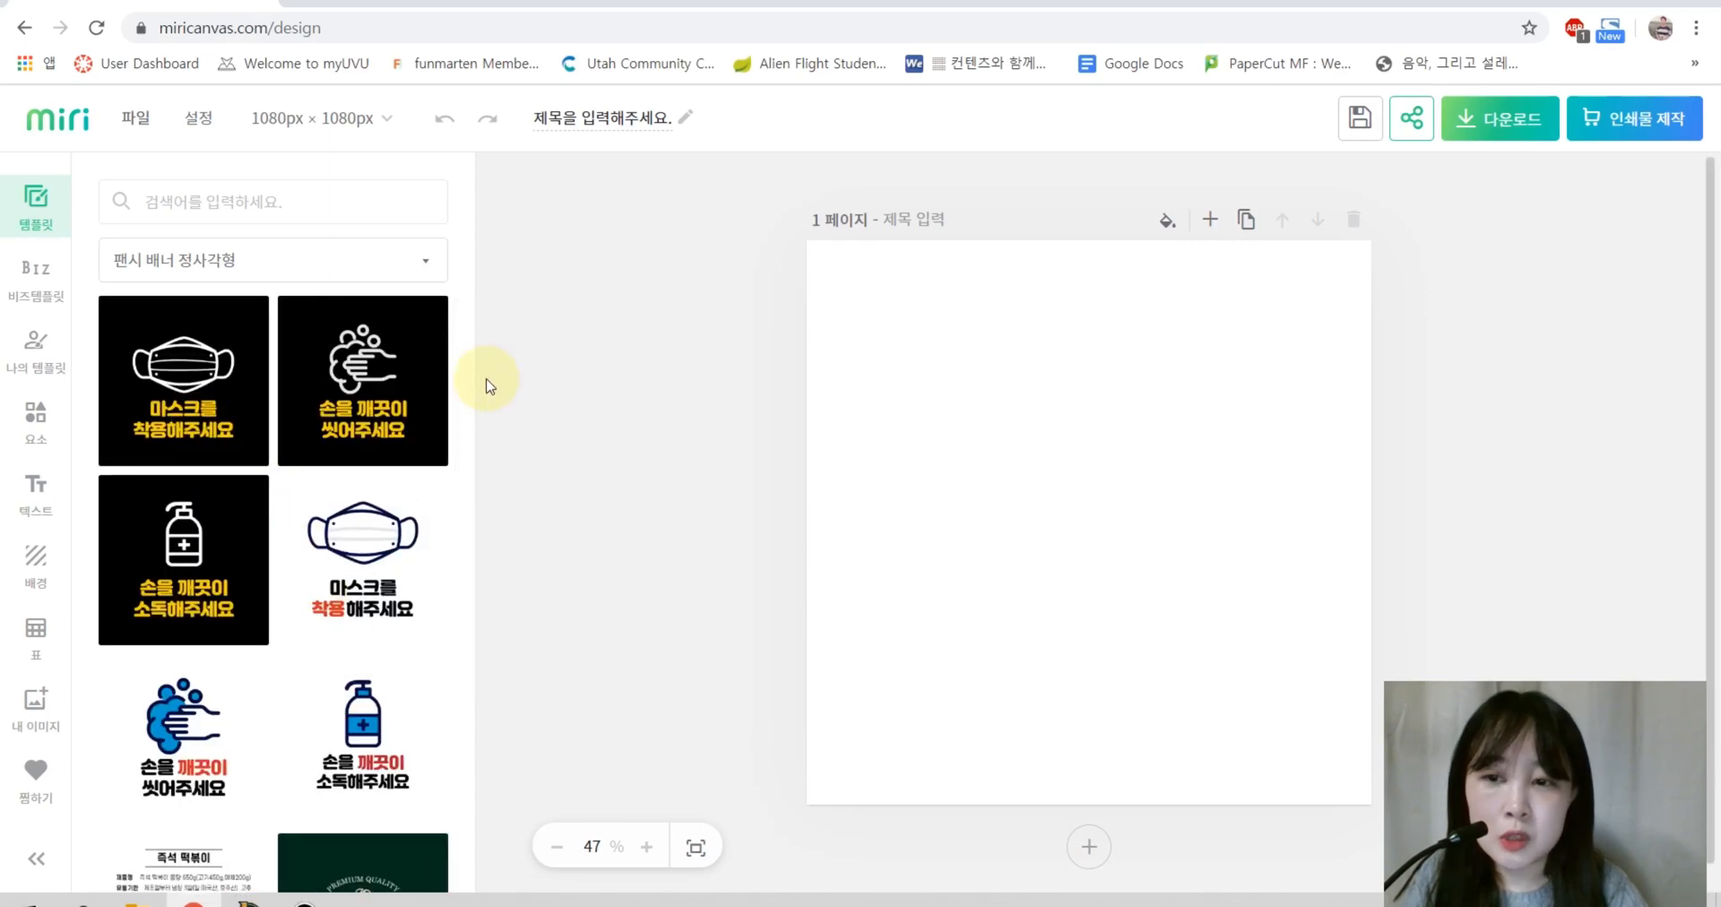
# Step: Duplicate the blank page twice and apply the black mask template to page 1
pyautogui.click(1246, 220)
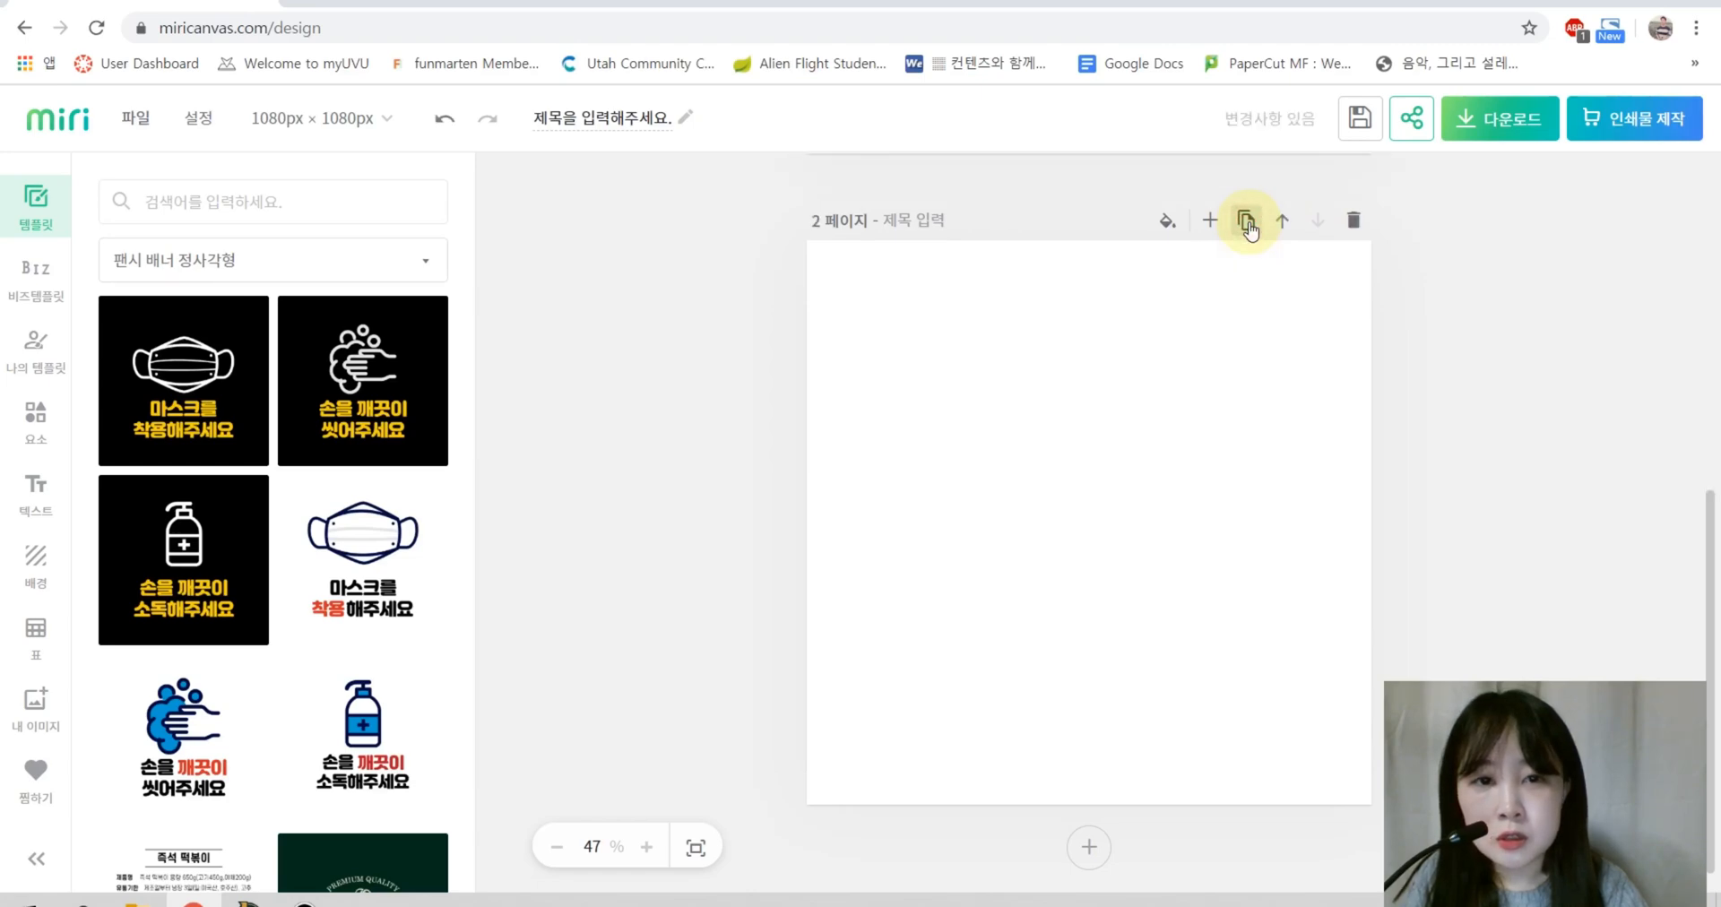
pyautogui.click(1246, 221)
pyautogui.scroll(10, 1042, 507)
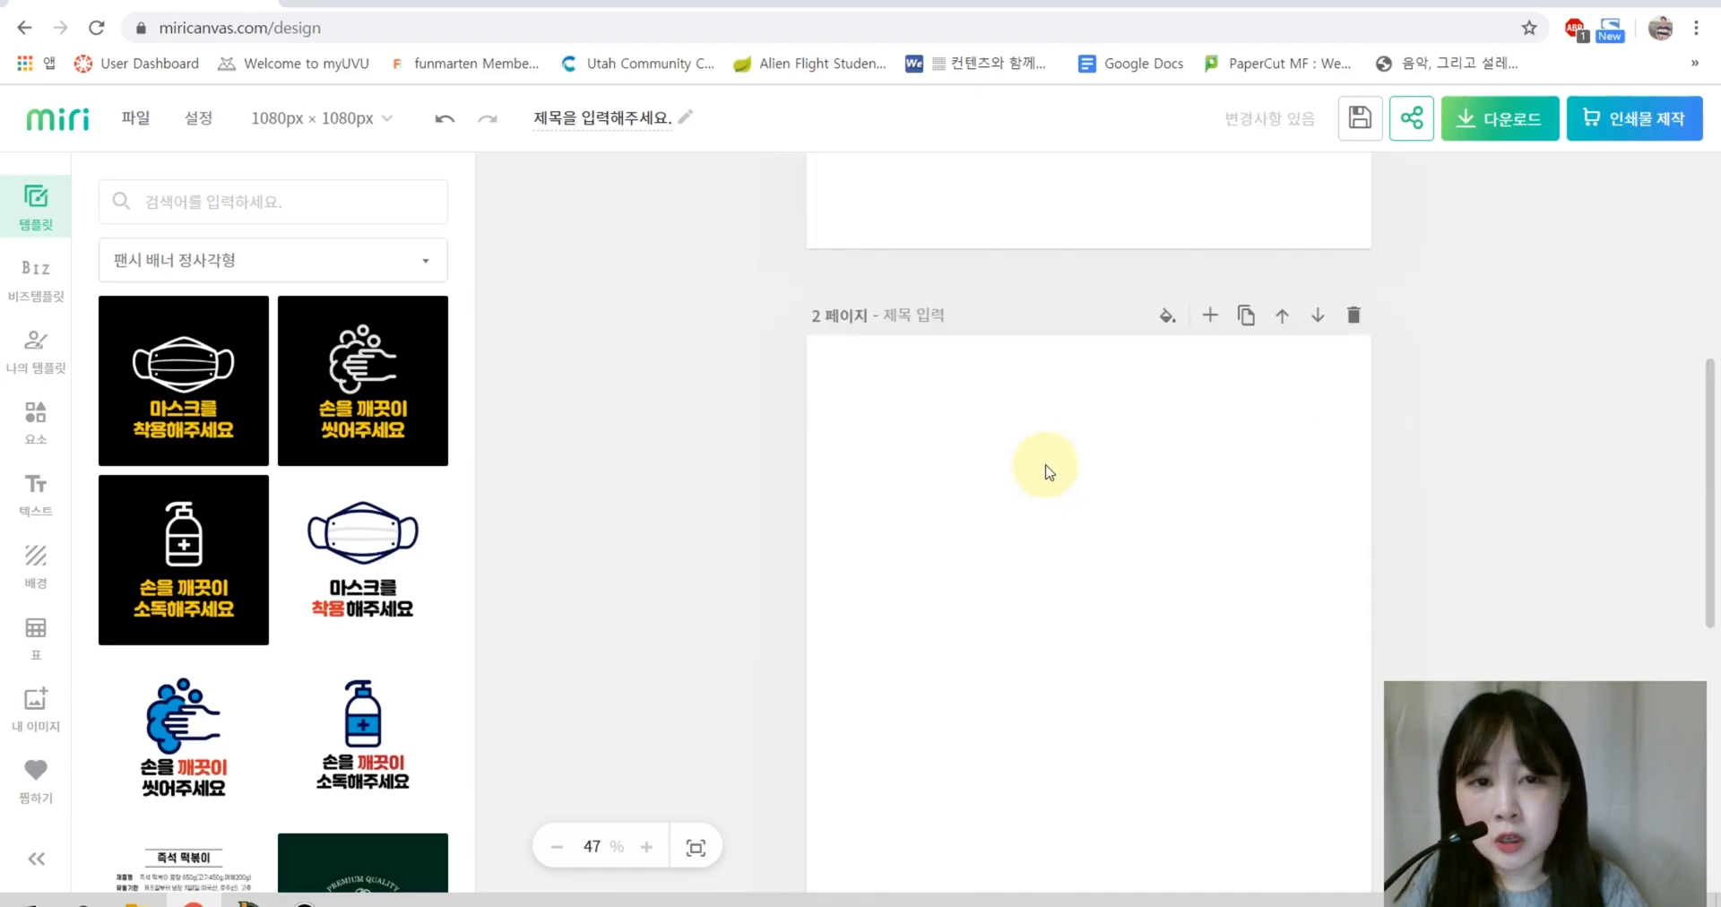
pyautogui.click(210, 388)
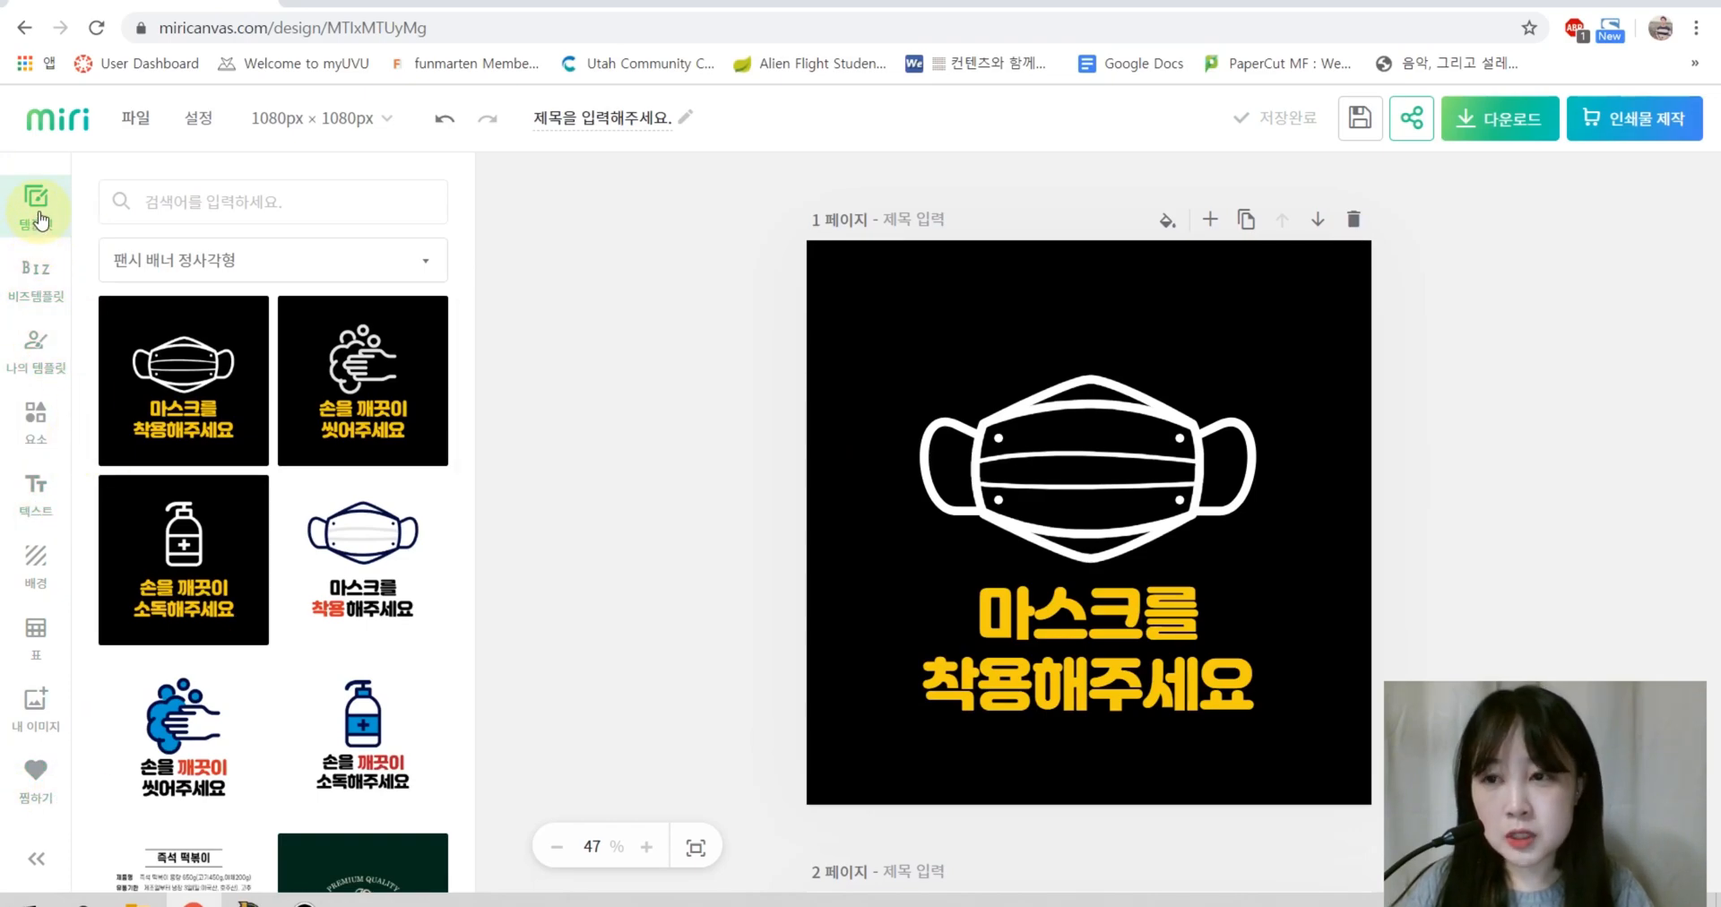
# Step: Browse the BIZ 템플릿 categories and 나의 템플릿, ending in the 요소 elements library
pyautogui.click(34, 285)
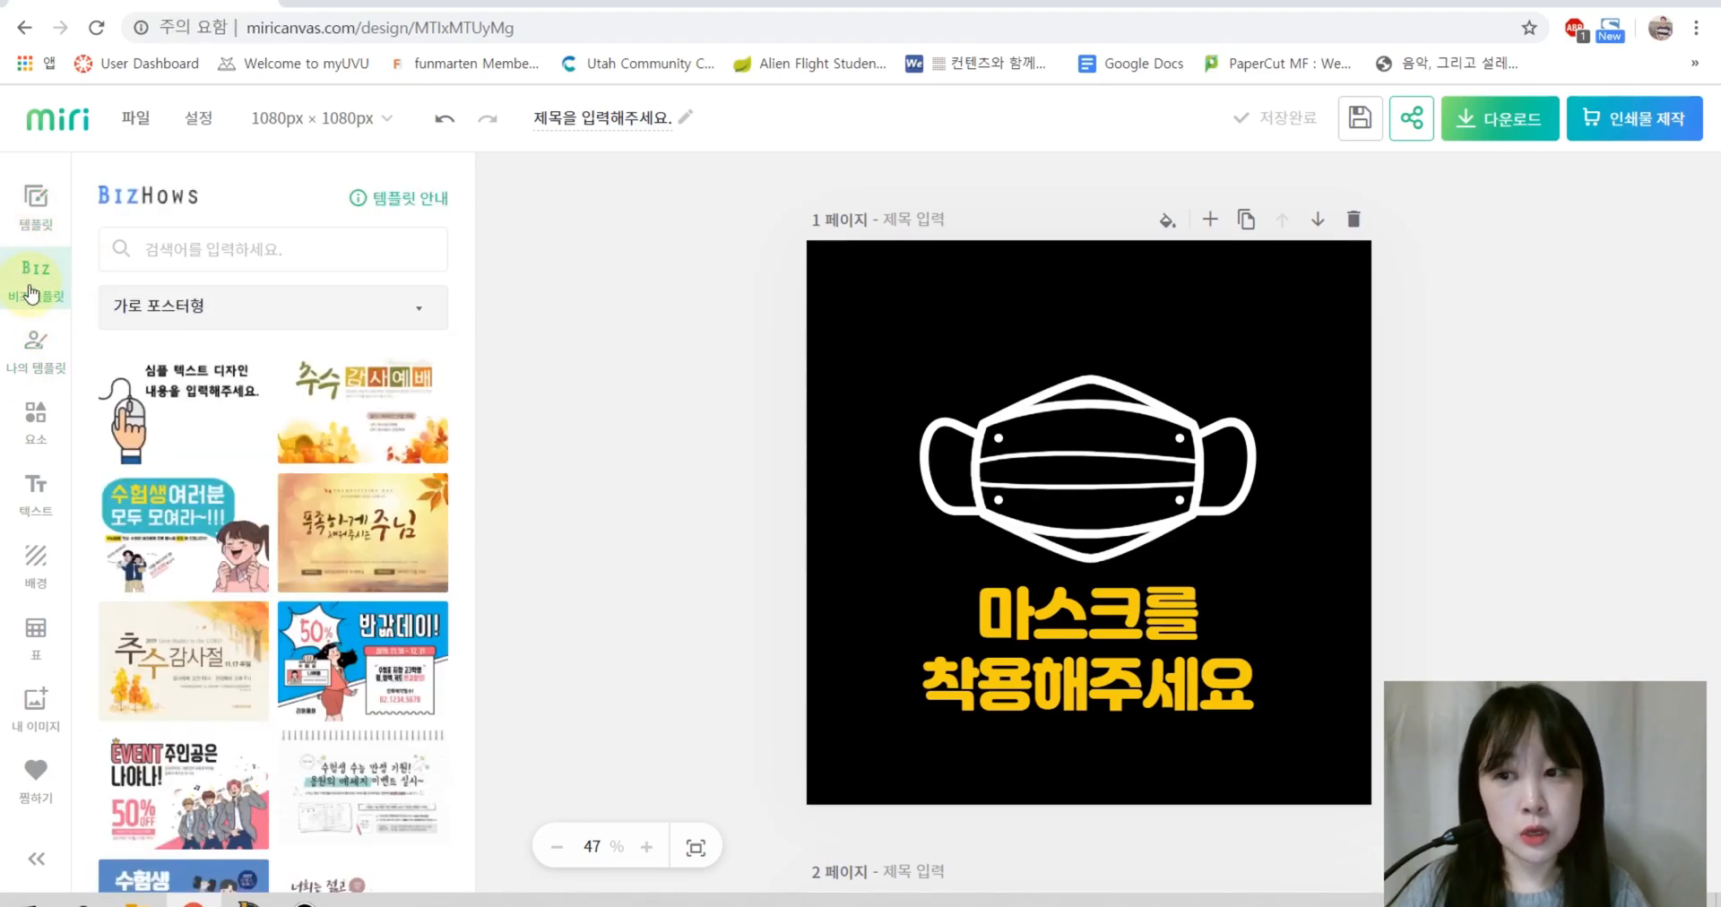
pyautogui.click(215, 308)
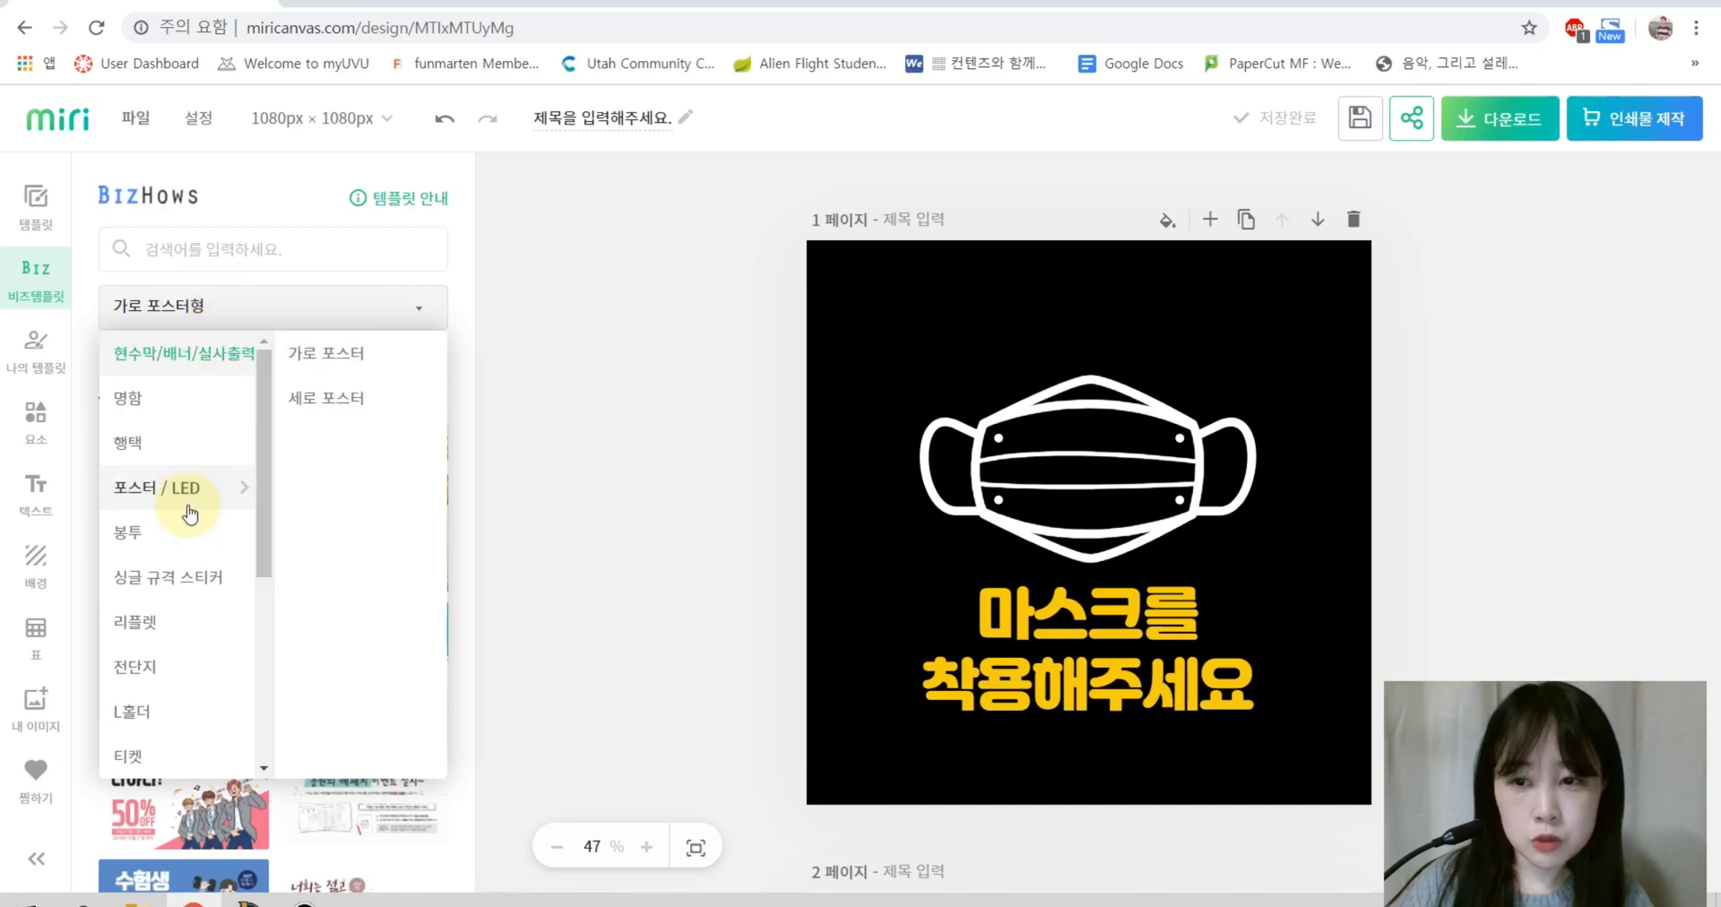
pyautogui.moveTo(191, 444)
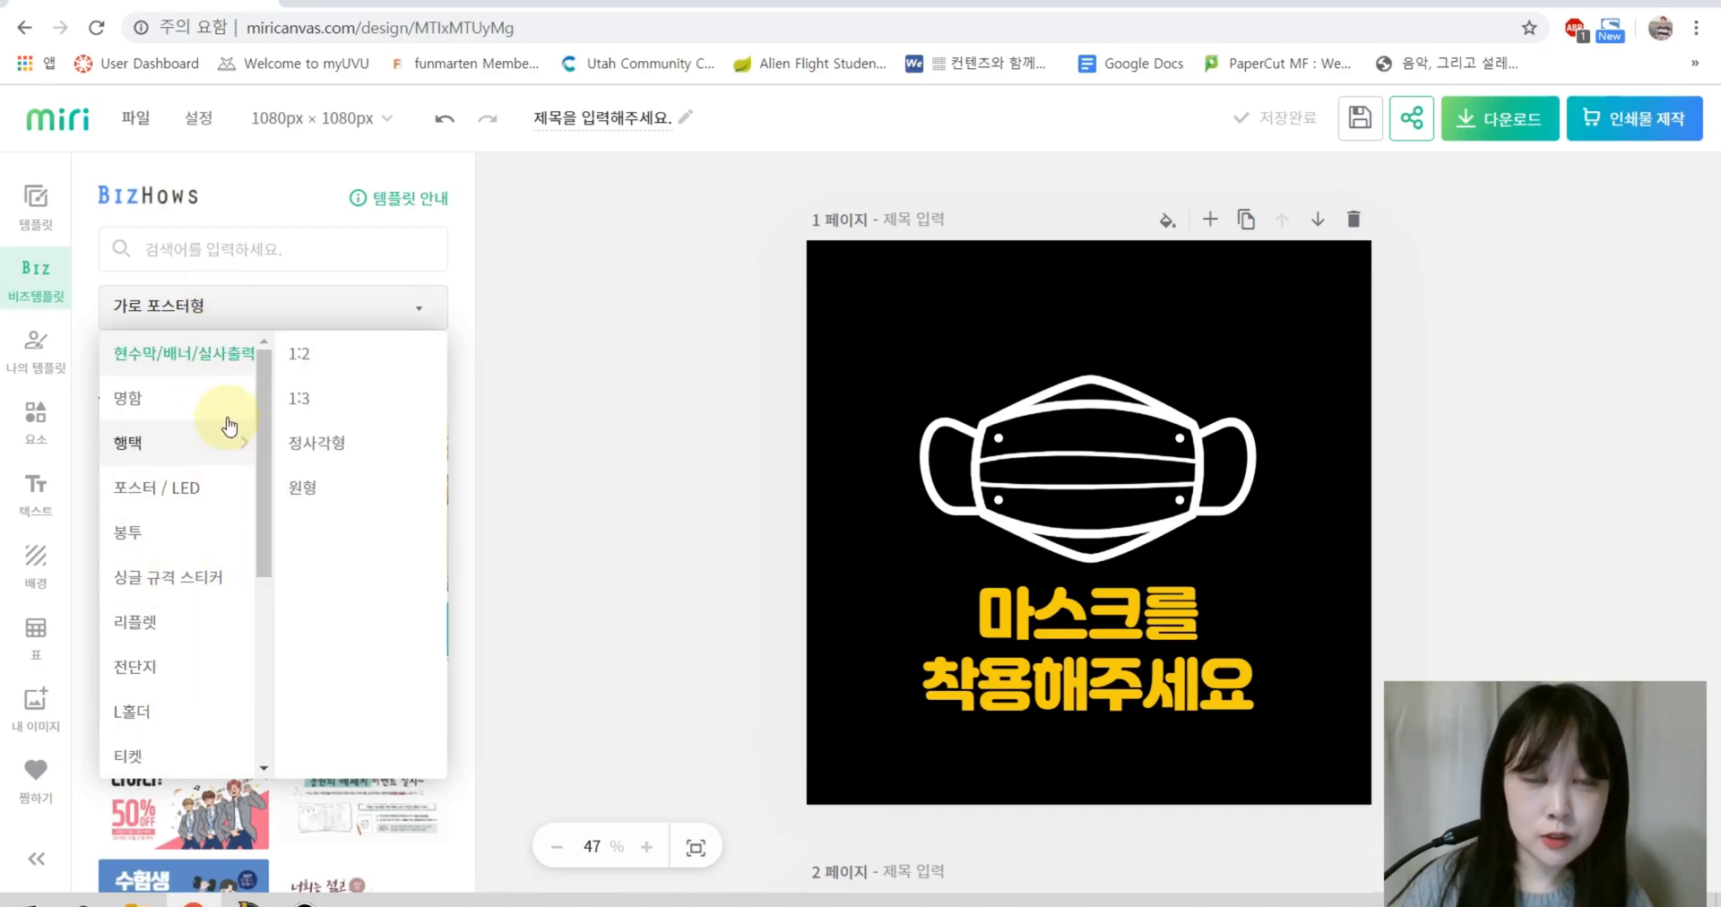
pyautogui.click(241, 324)
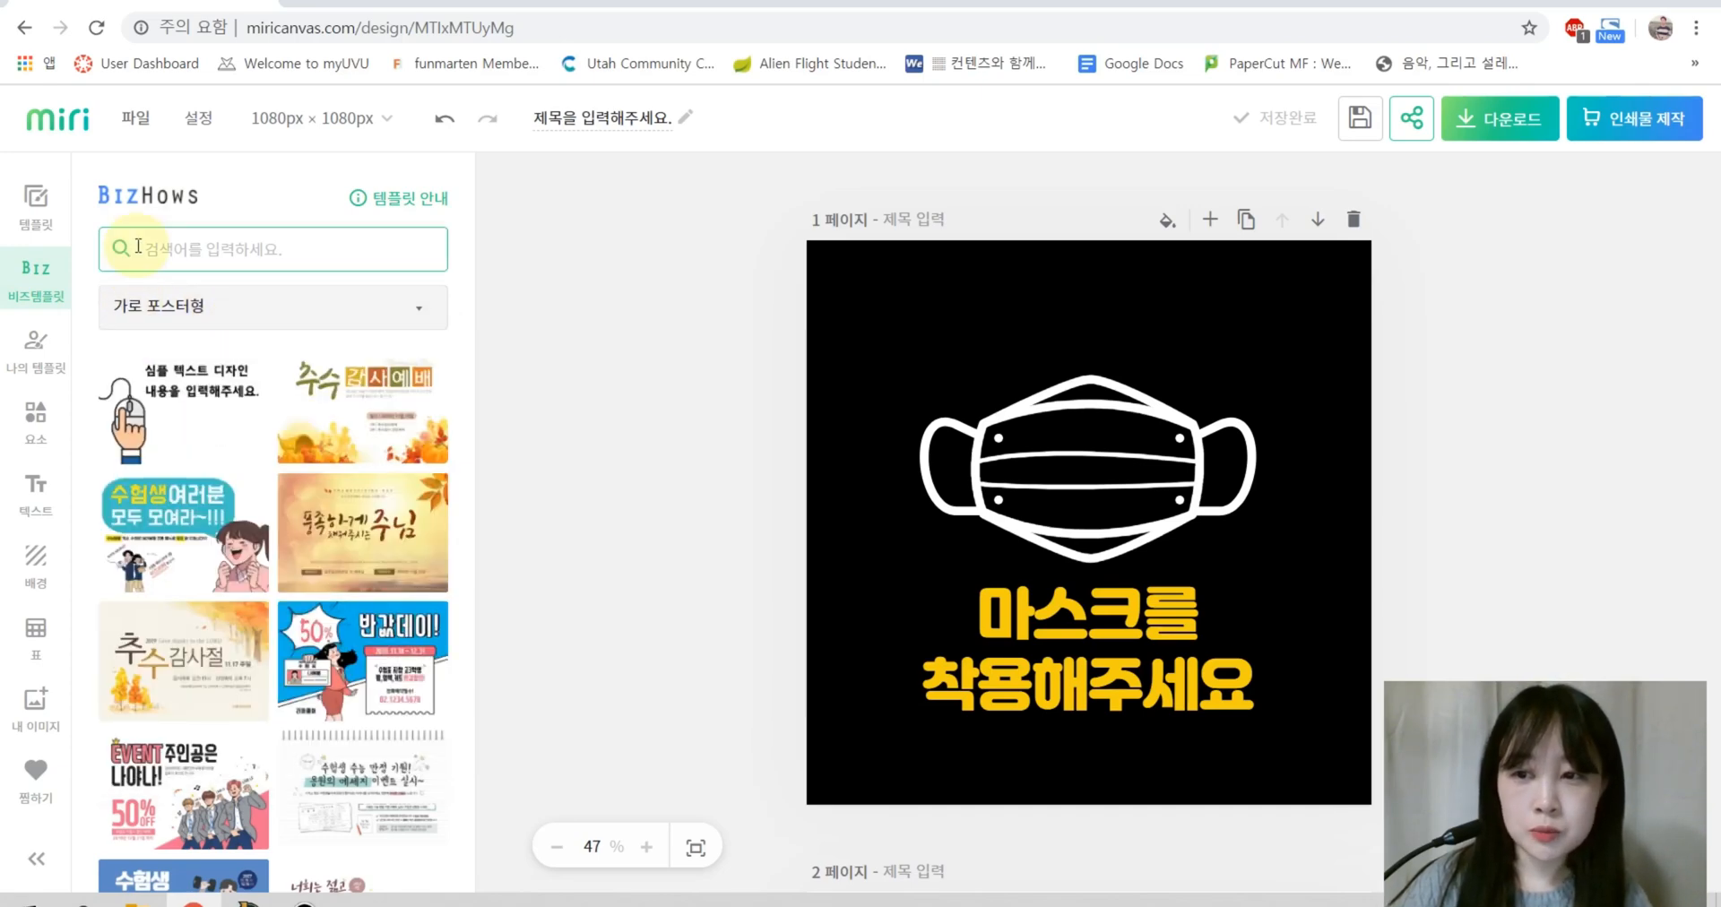
pyautogui.click(37, 356)
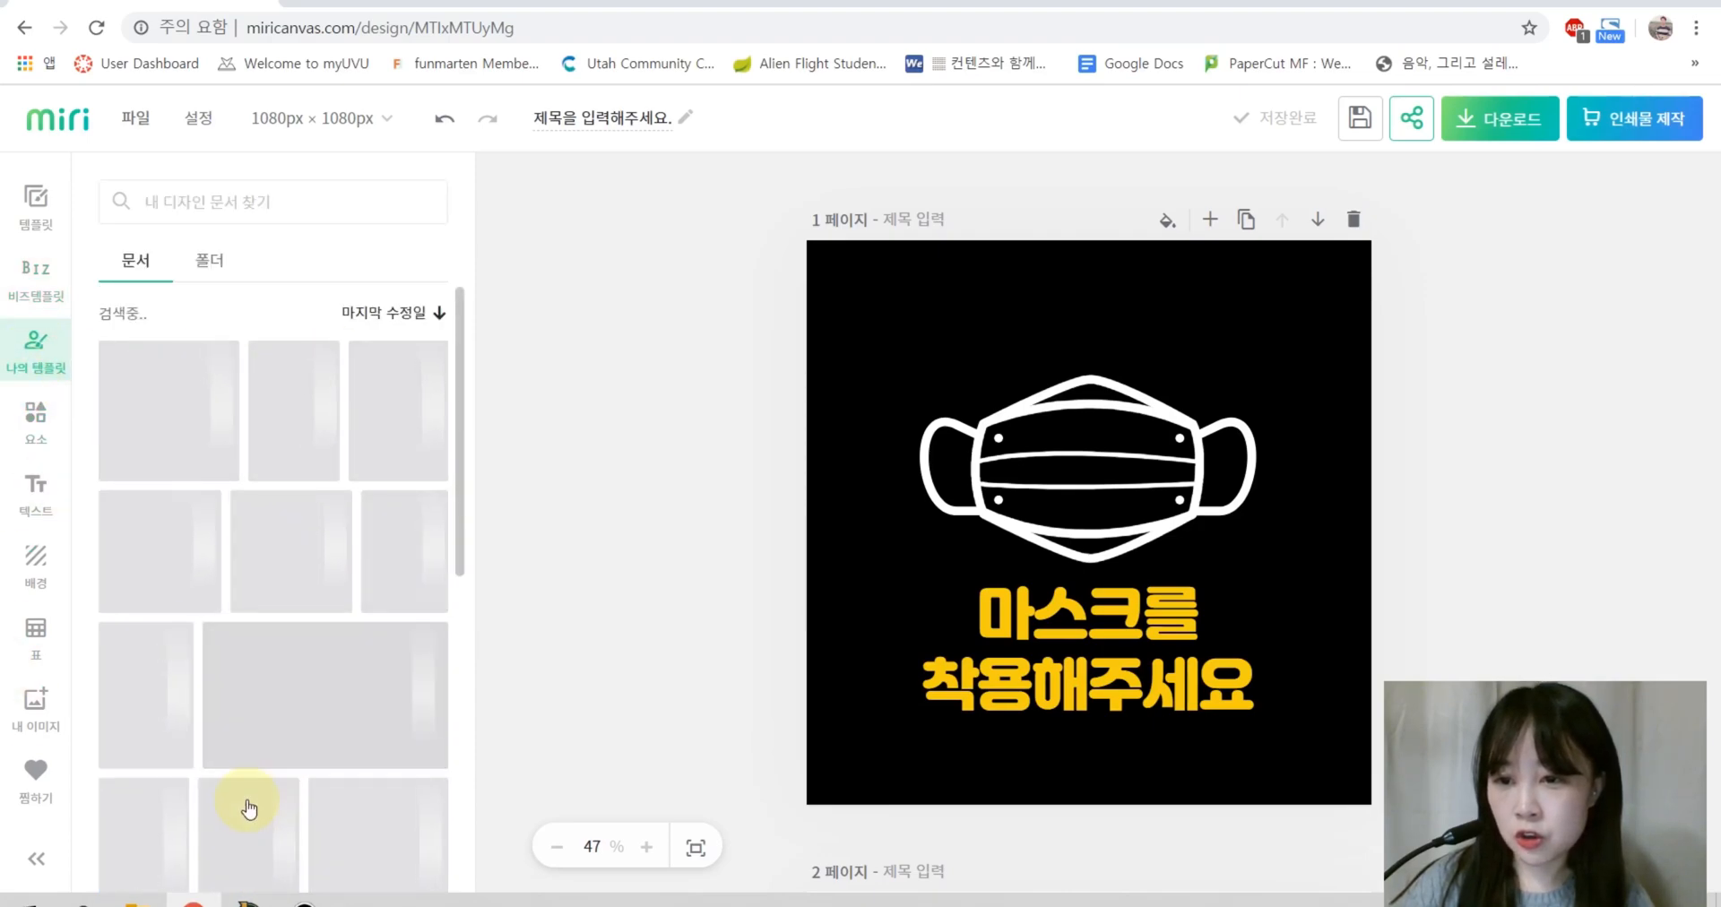
pyautogui.click(45, 437)
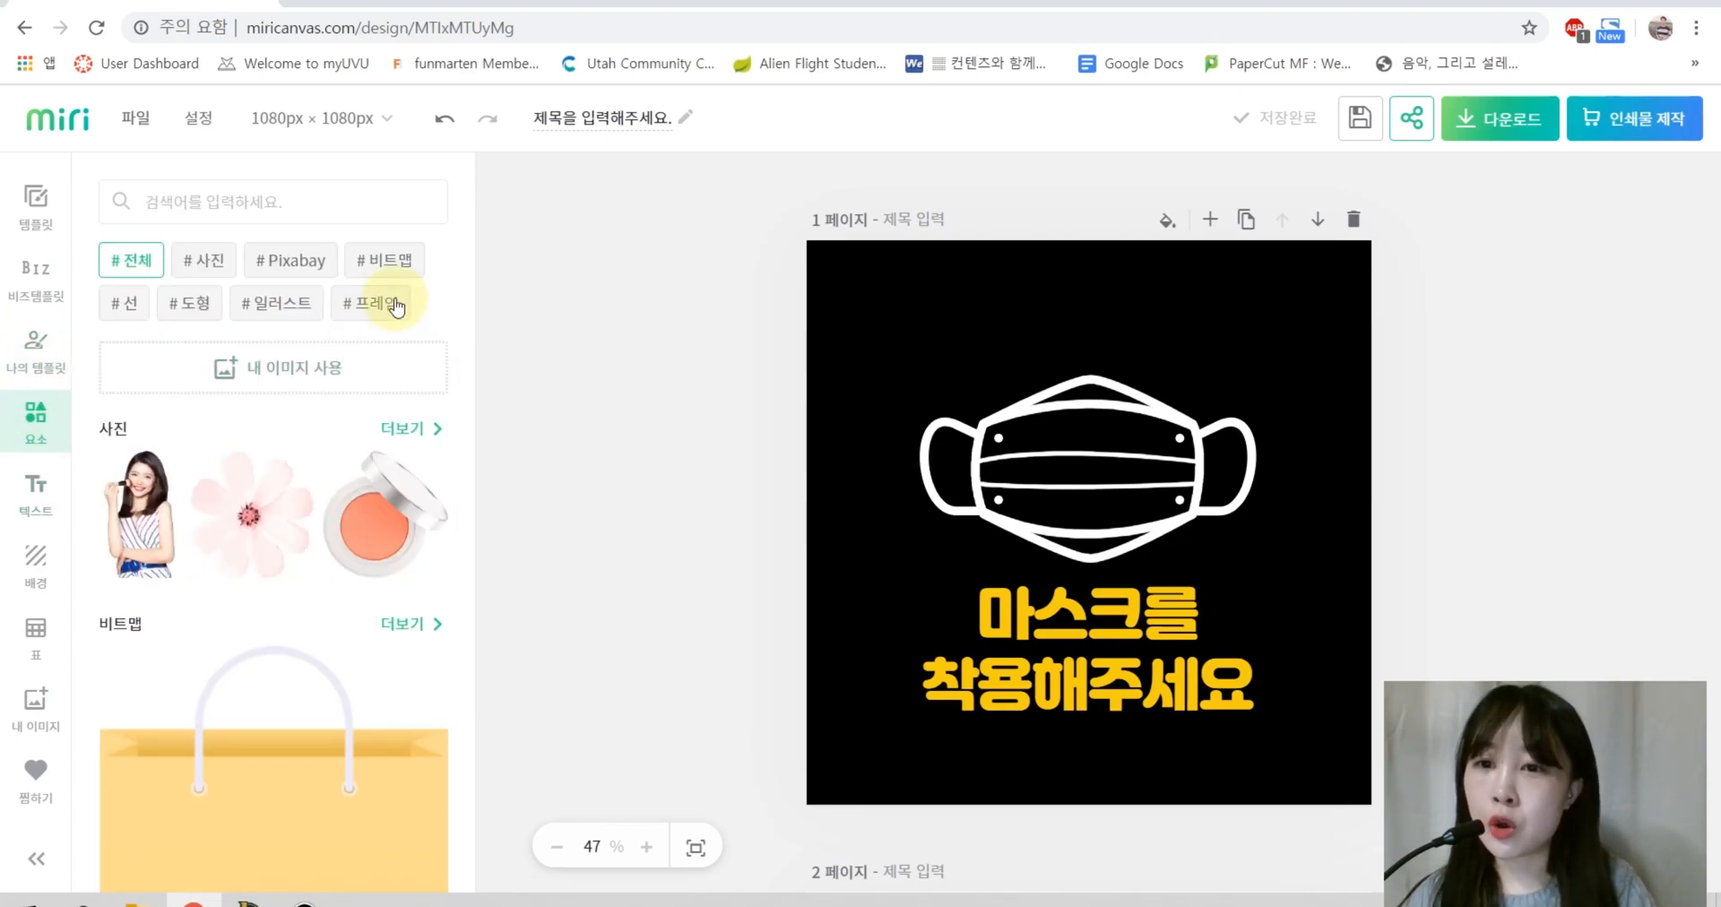
# Step: Search the elements library for 피아노
pyautogui.click(294, 208)
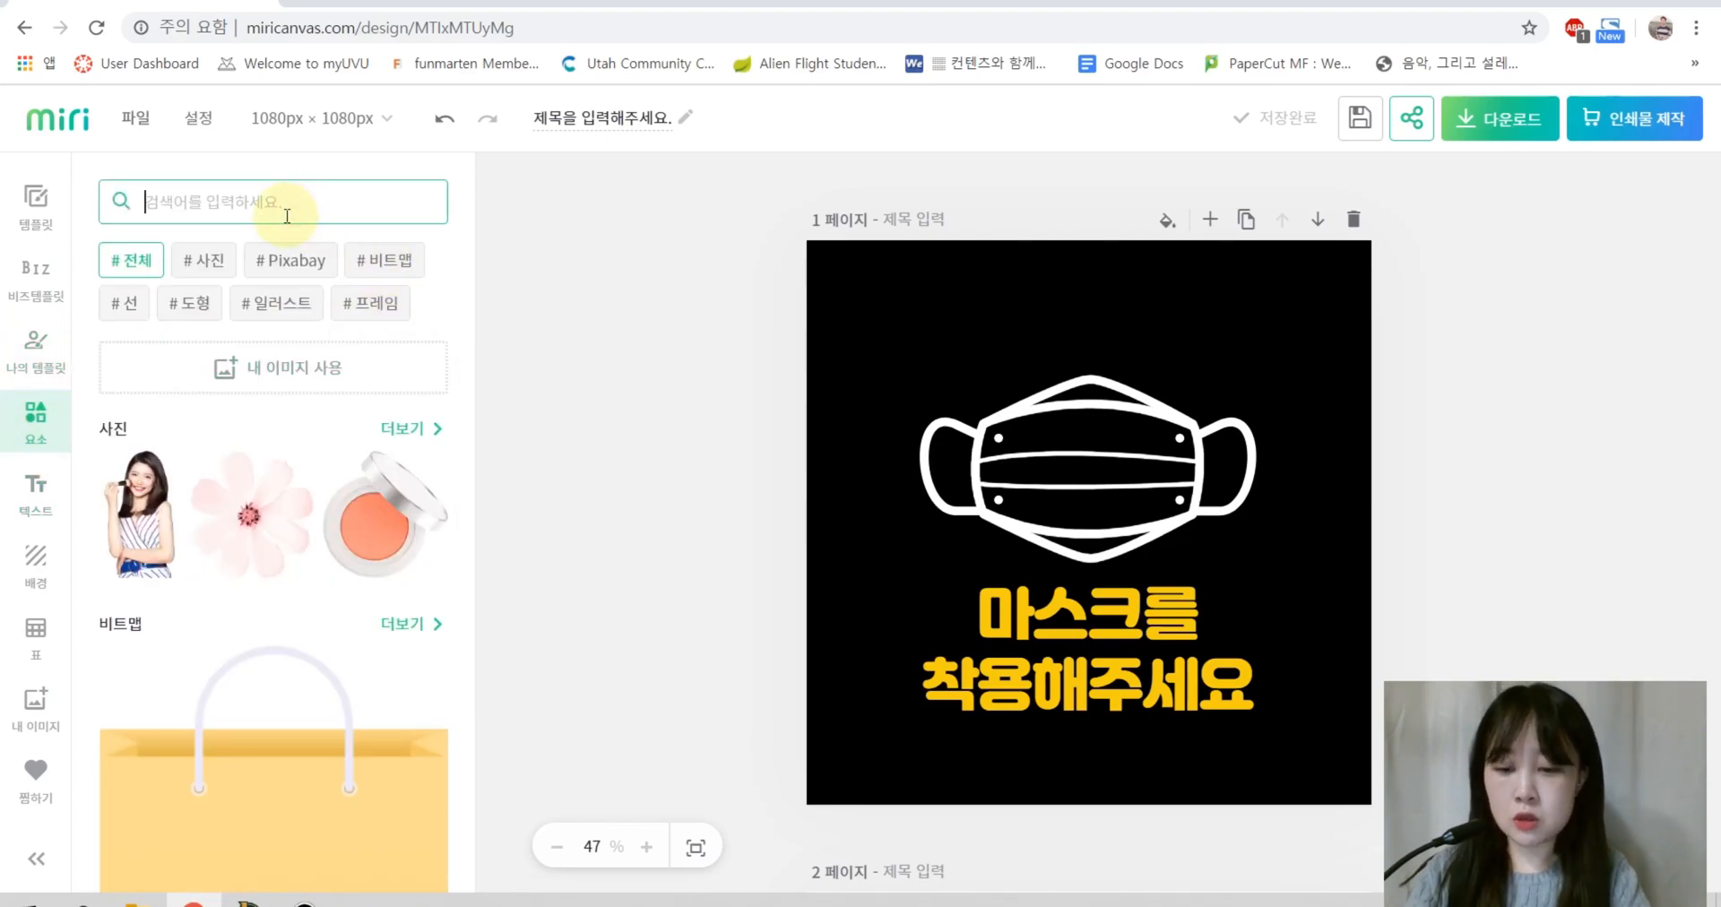
pyautogui.write('피아노')
pyautogui.press('Return')
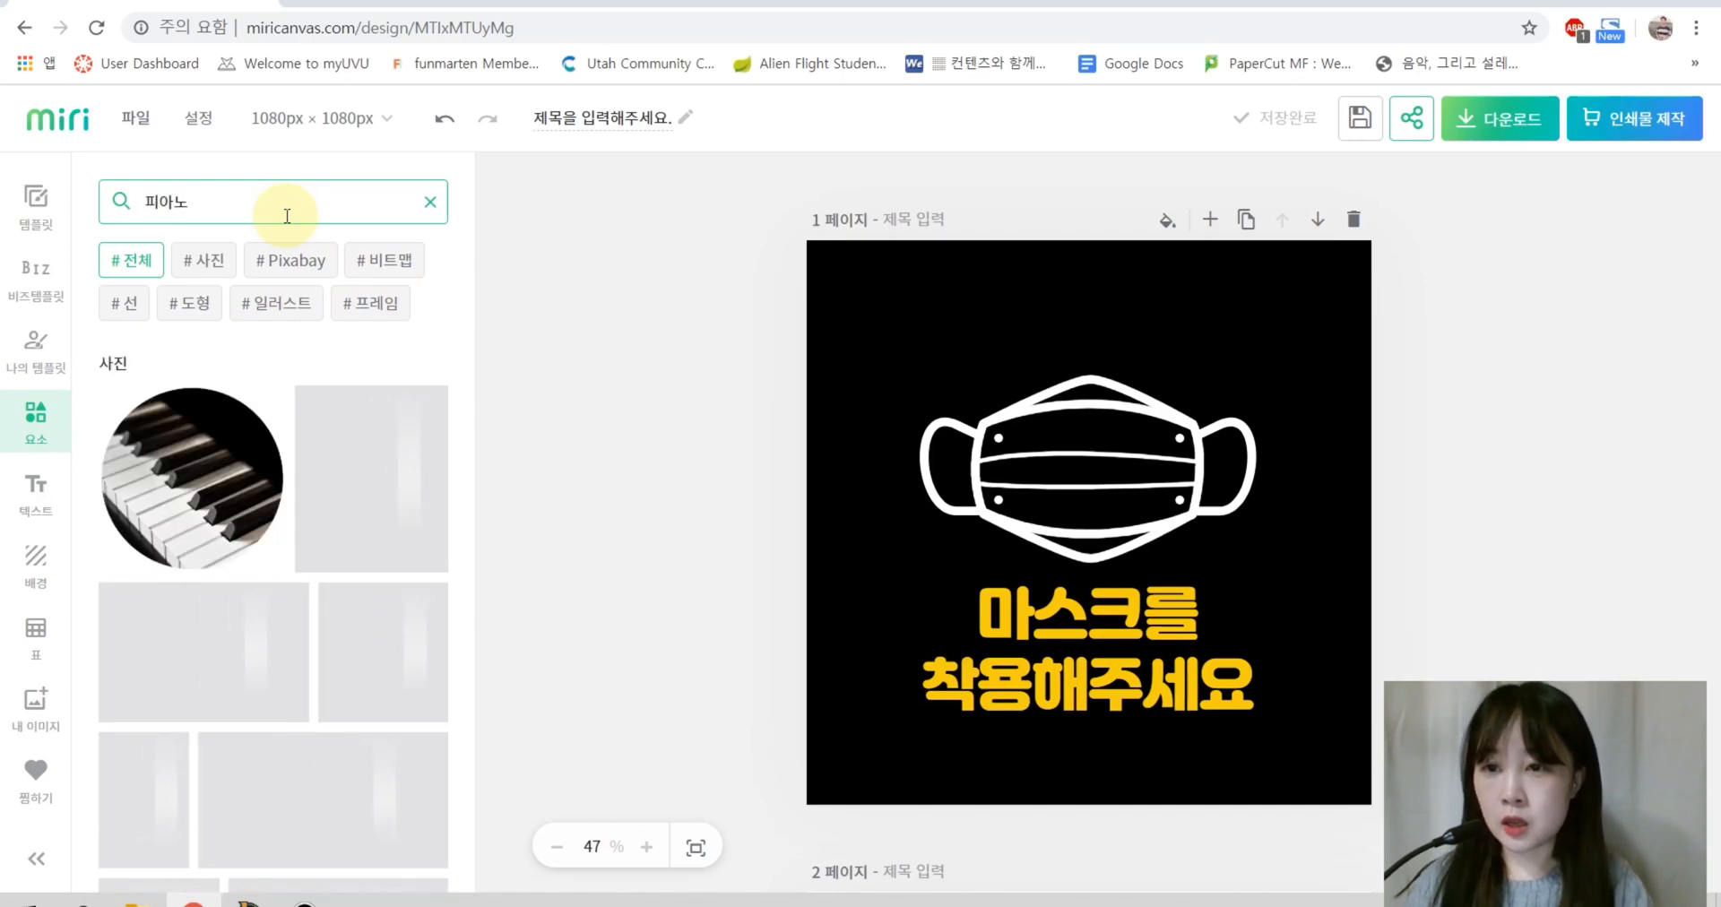
pyautogui.scroll(-3, 269, 582)
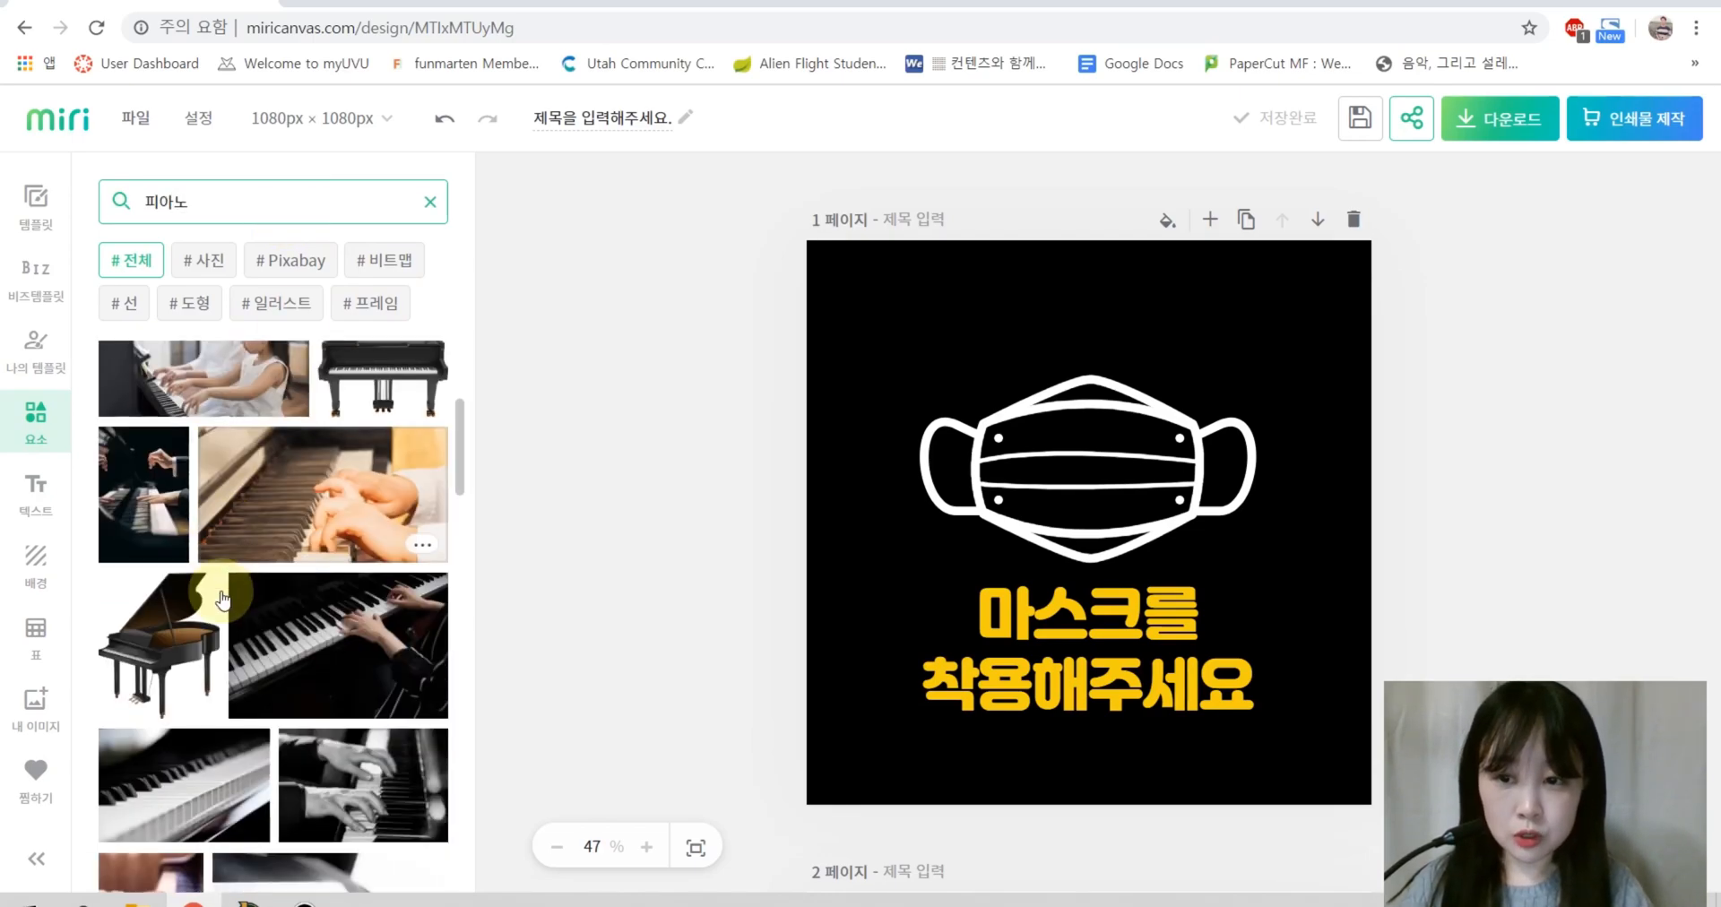
pyautogui.scroll(3, 275, 655)
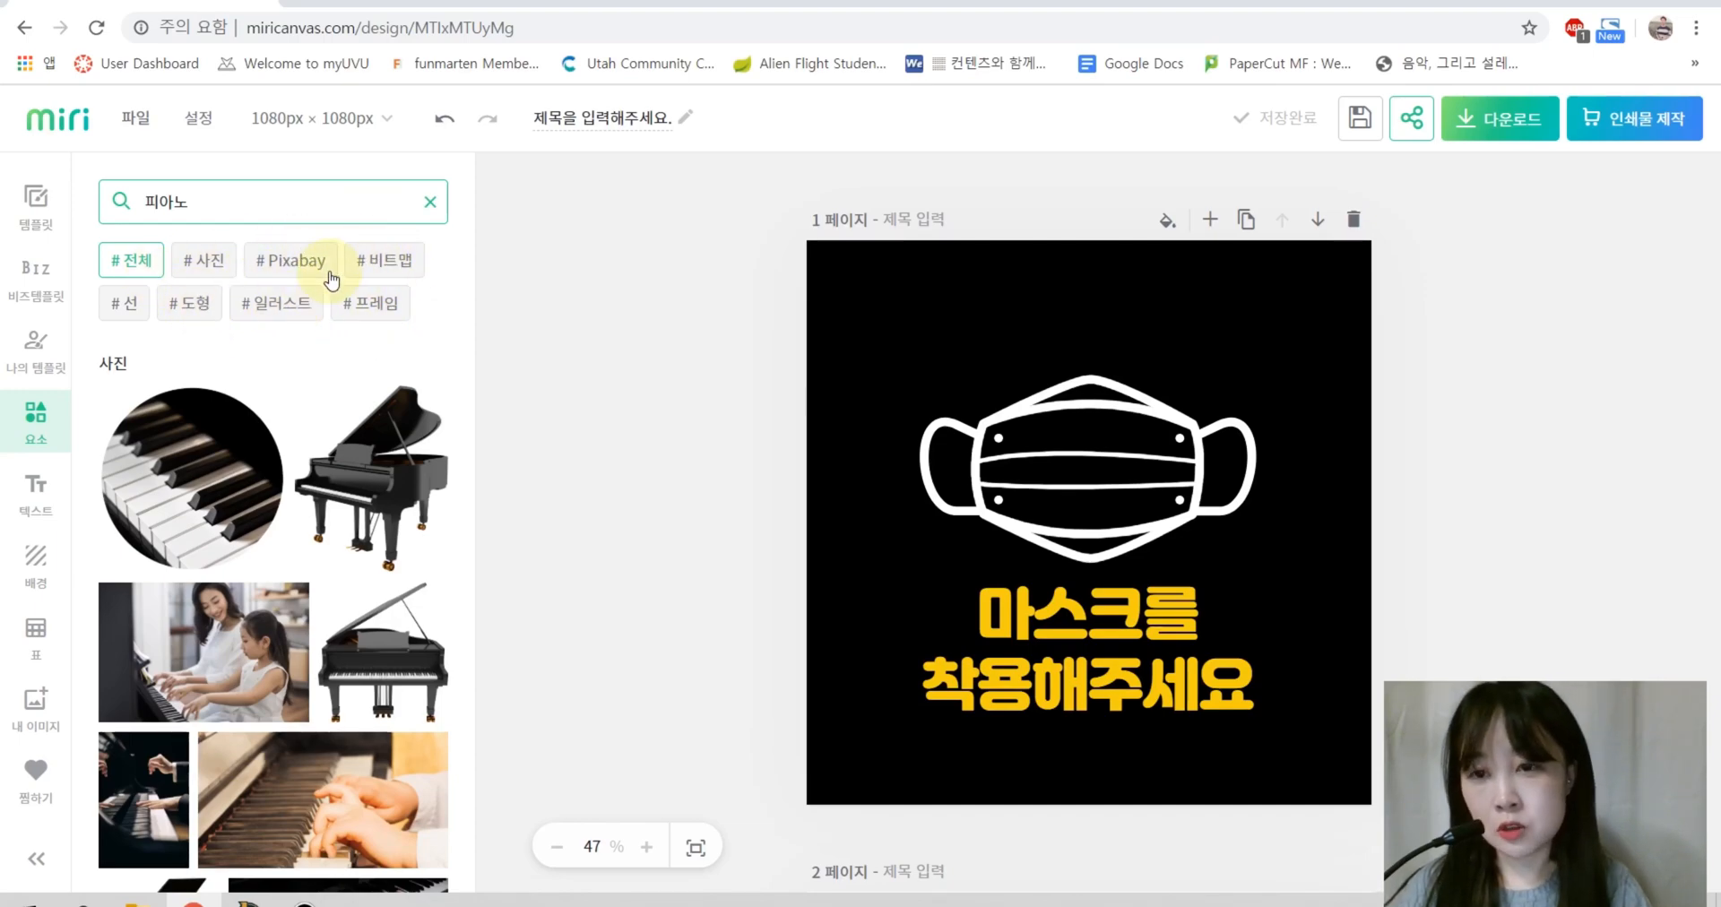
# Step: Filter the piano results to bitmaps, then to # 일러스트 illustrations only
pyautogui.click(401, 266)
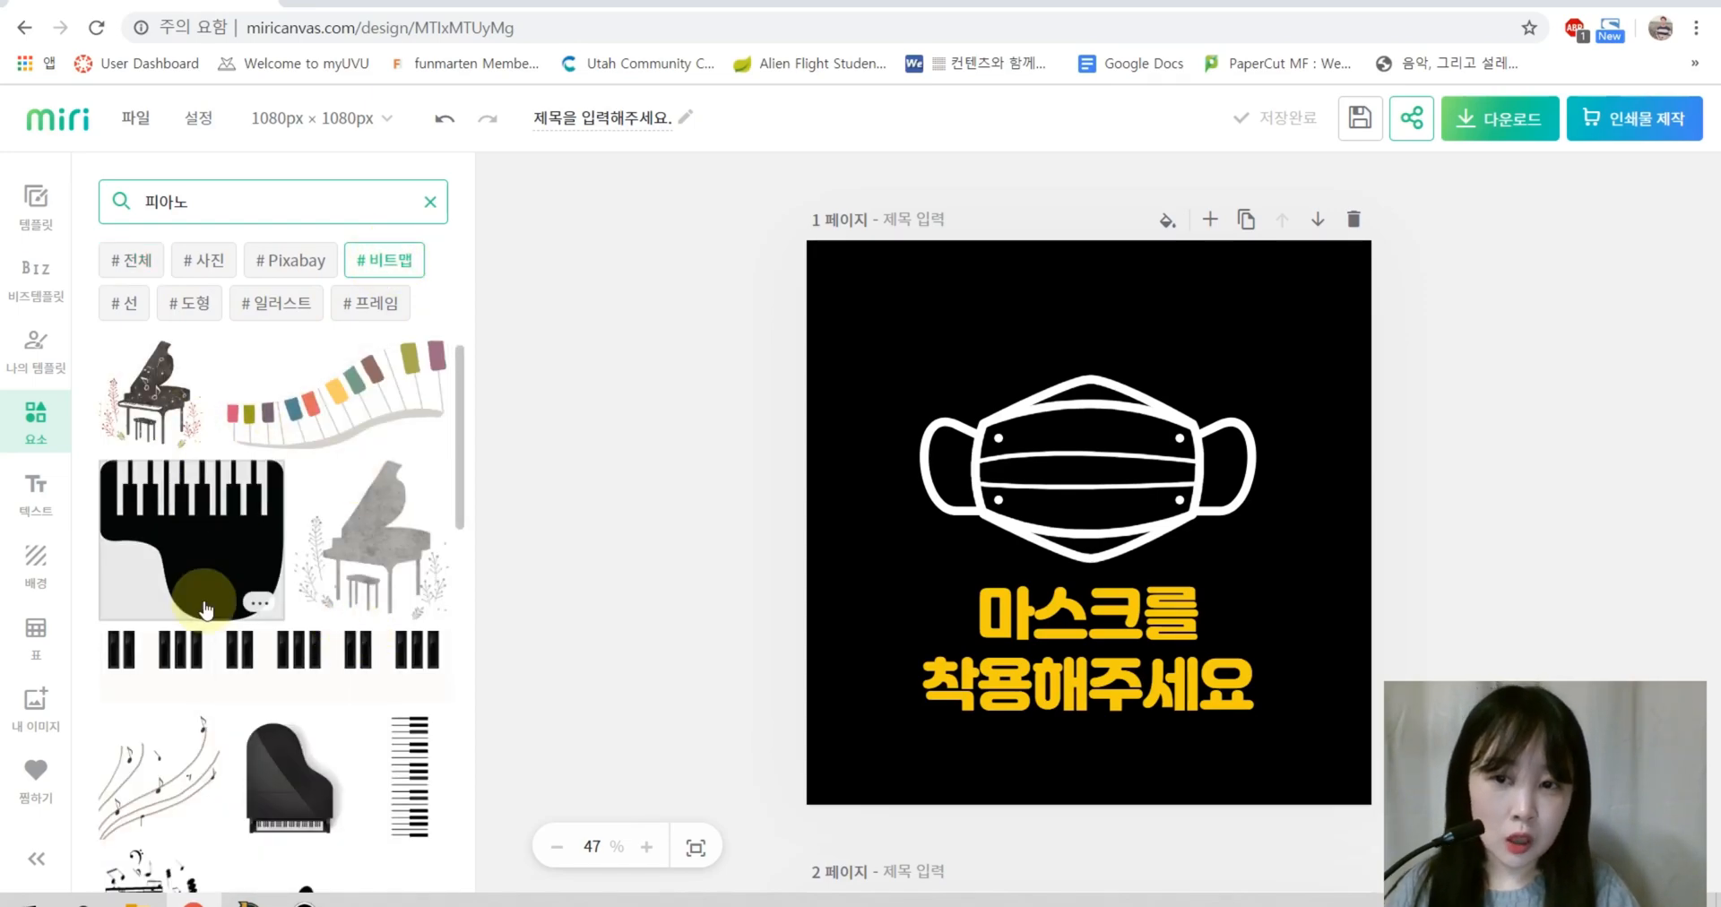
pyautogui.scroll(-4, 204, 618)
pyautogui.scroll(-6, 209, 643)
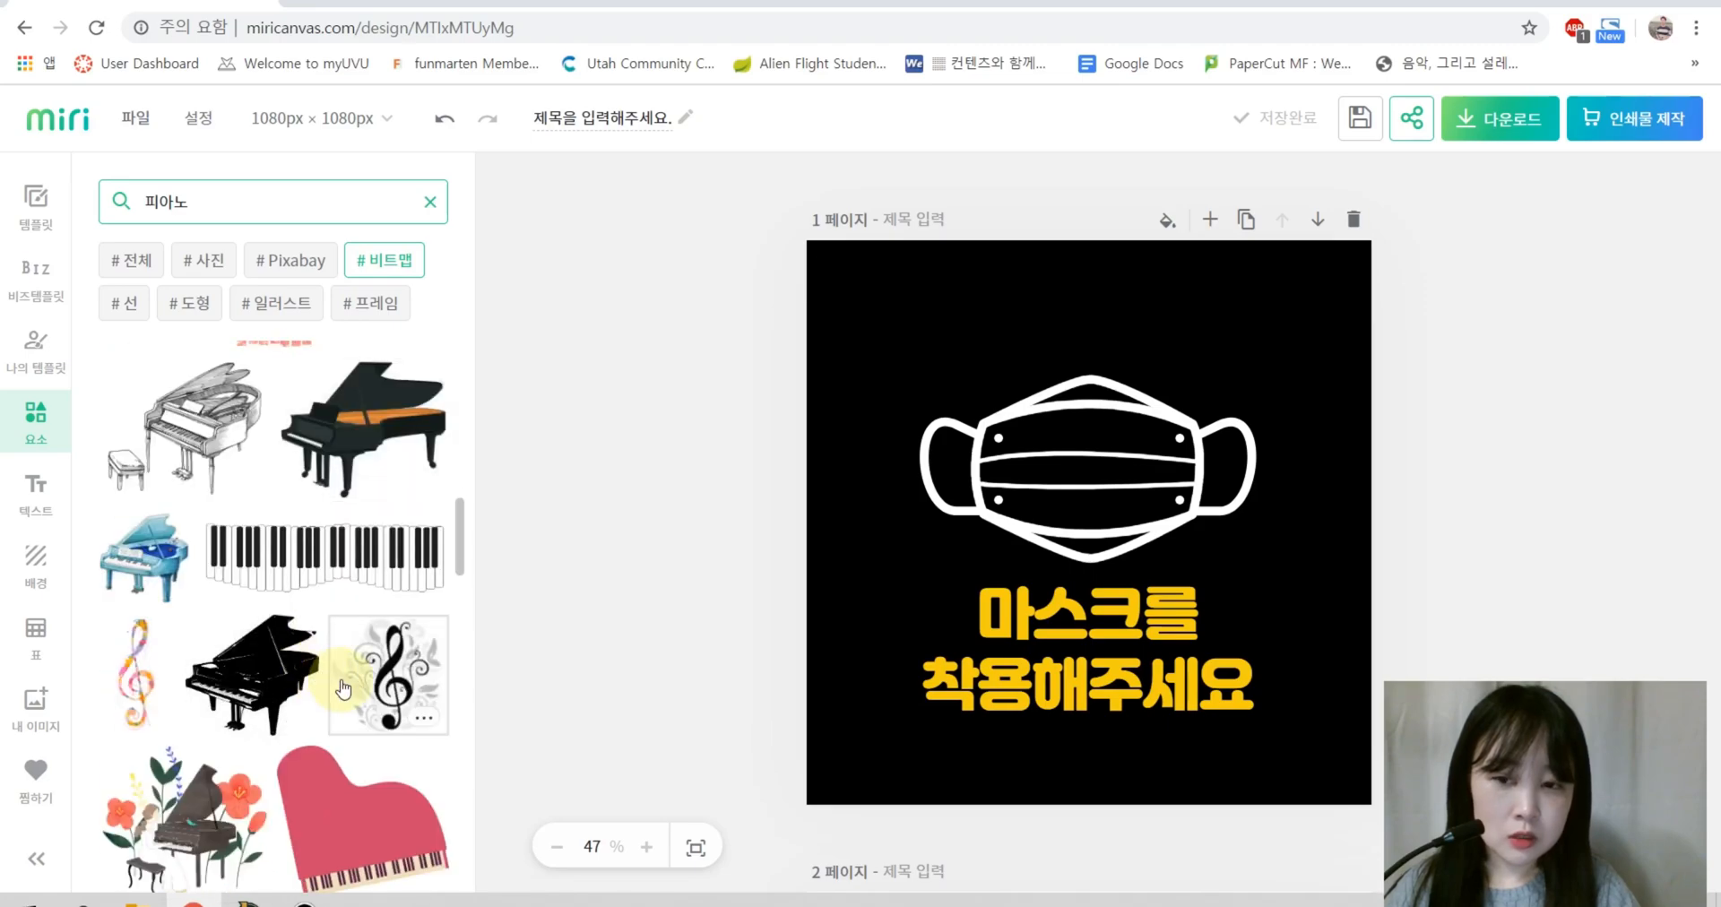
pyautogui.scroll(-4, 245, 690)
pyautogui.scroll(8, 341, 694)
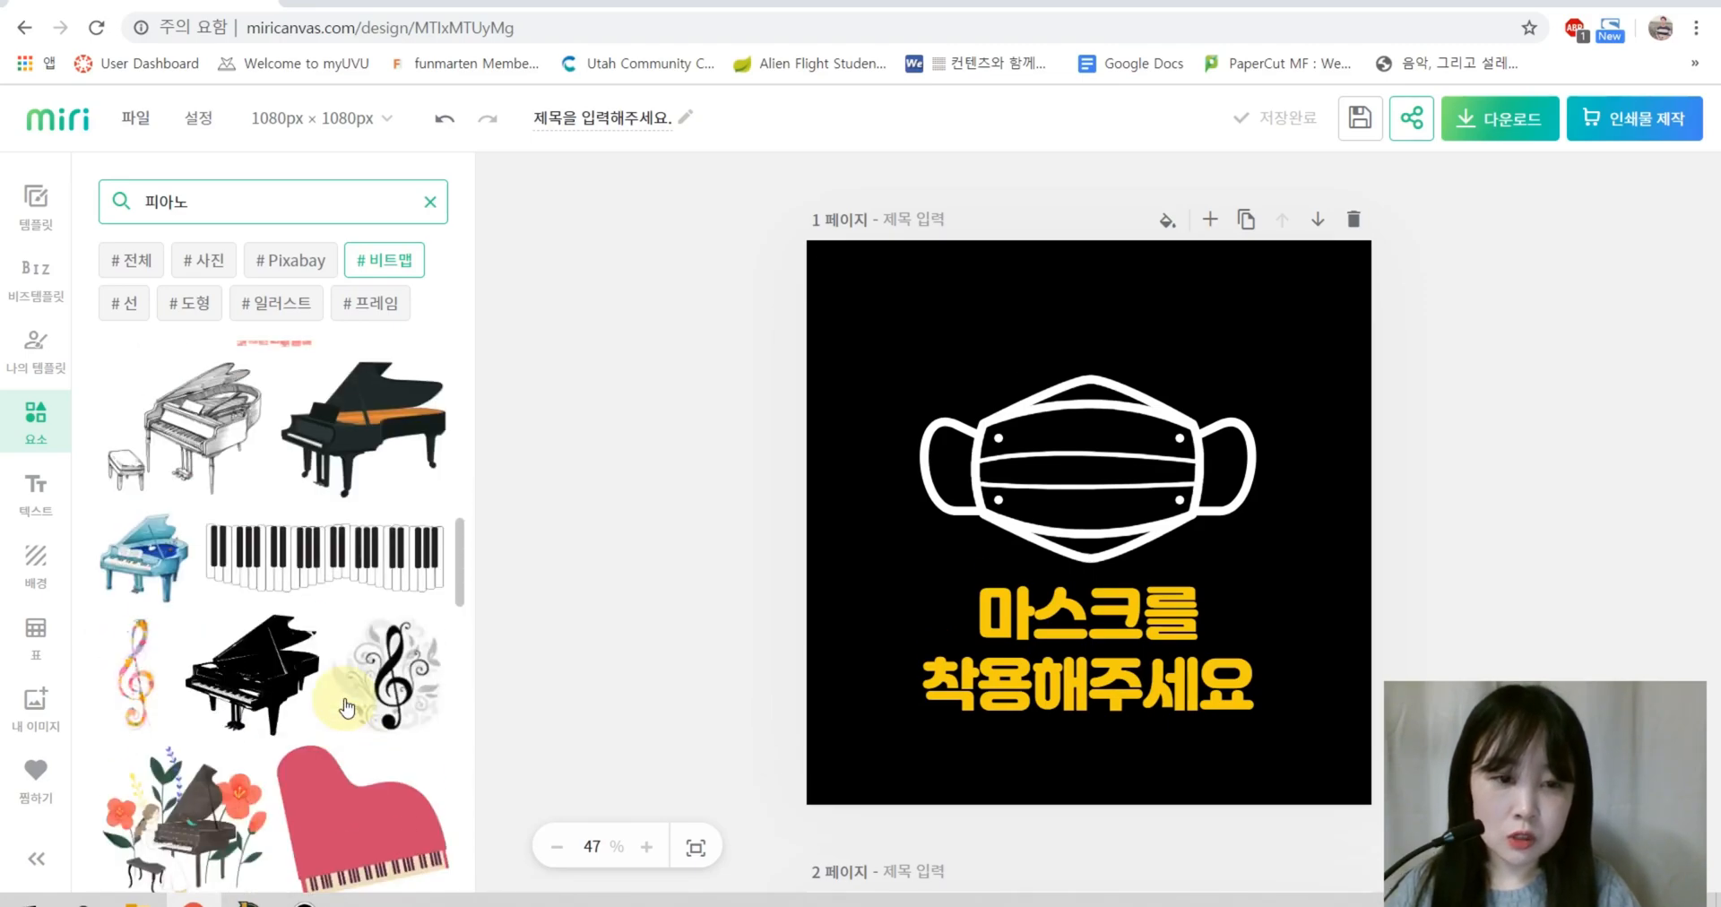
pyautogui.scroll(5, 345, 699)
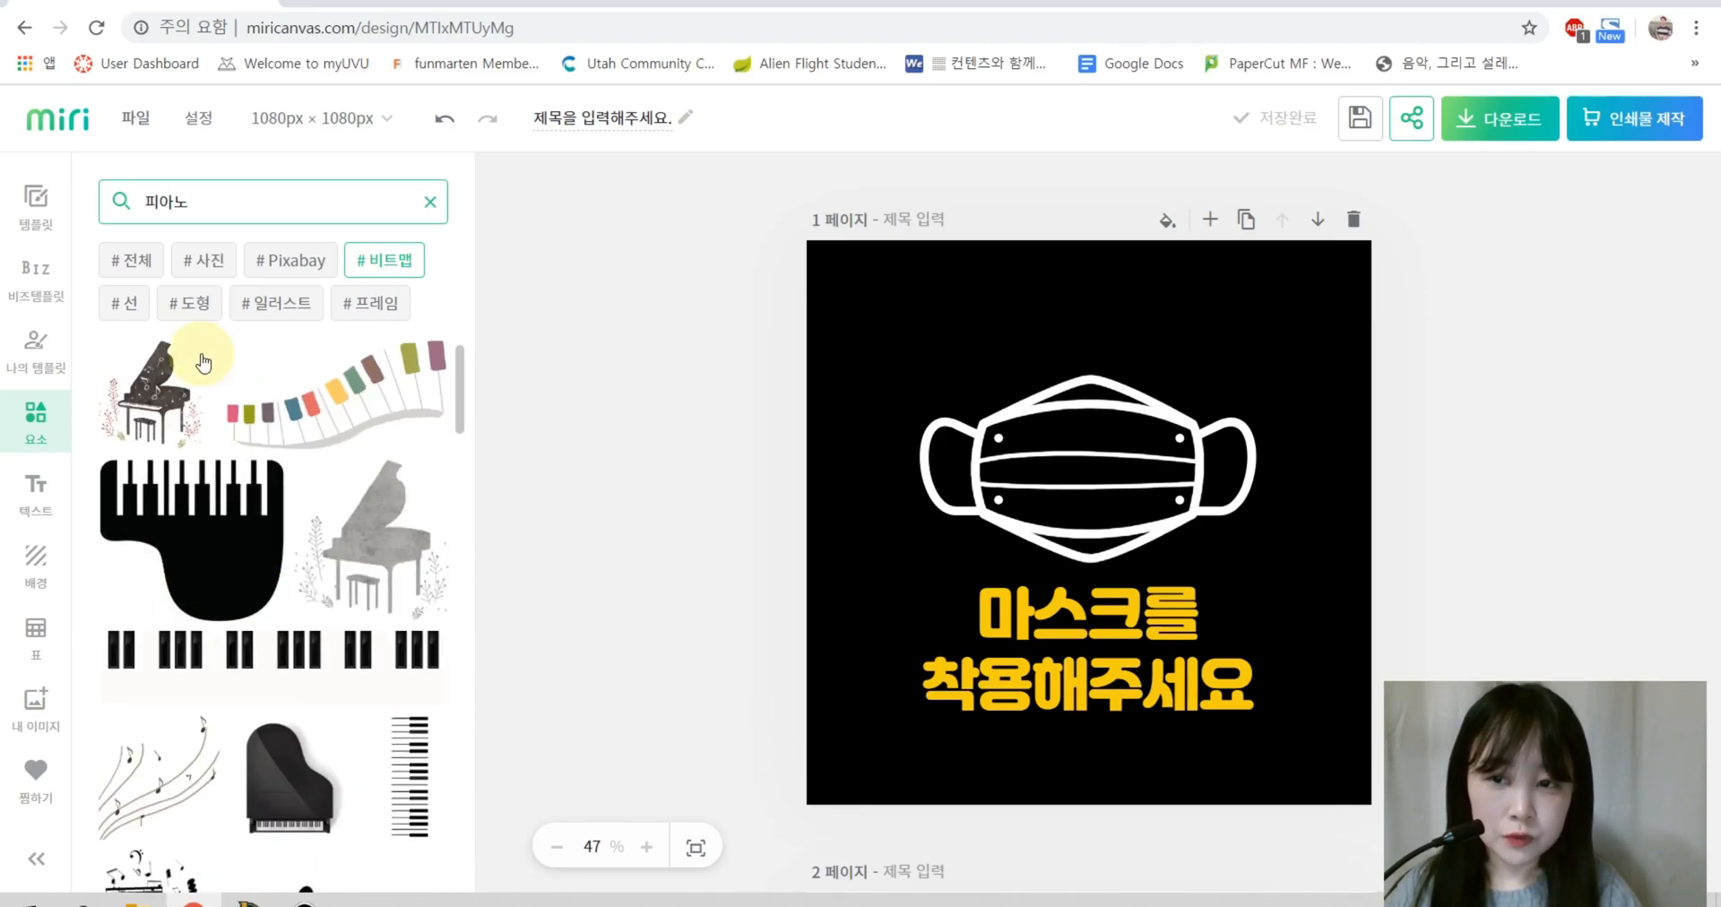
pyautogui.click(307, 305)
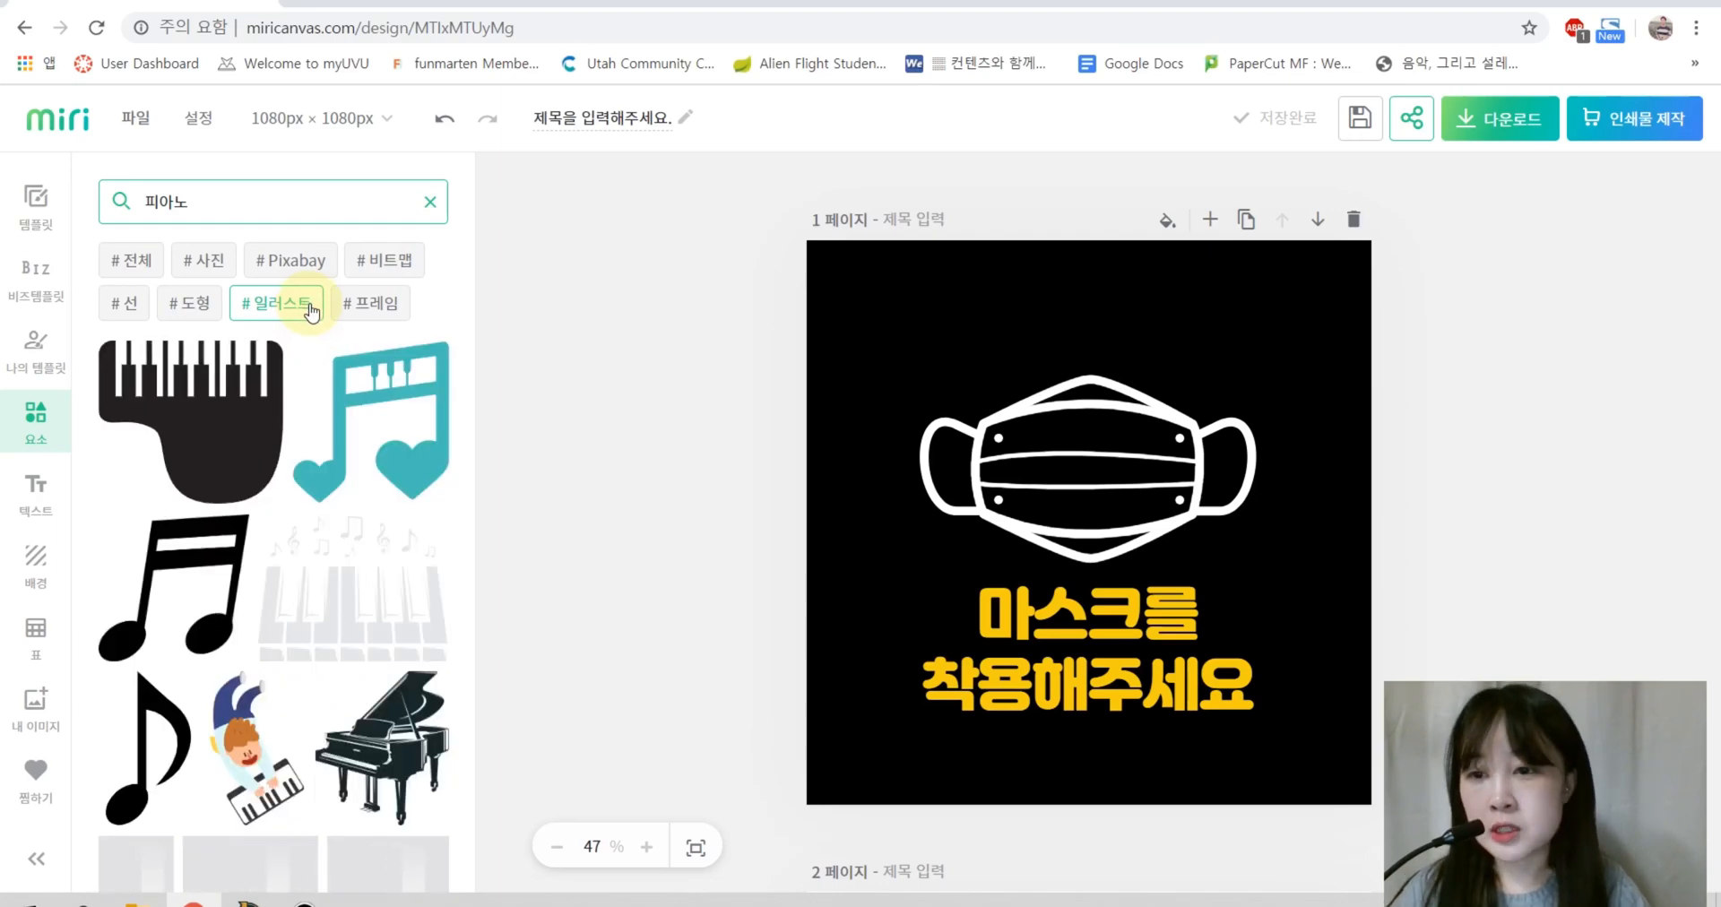
pyautogui.scroll(-5, 176, 681)
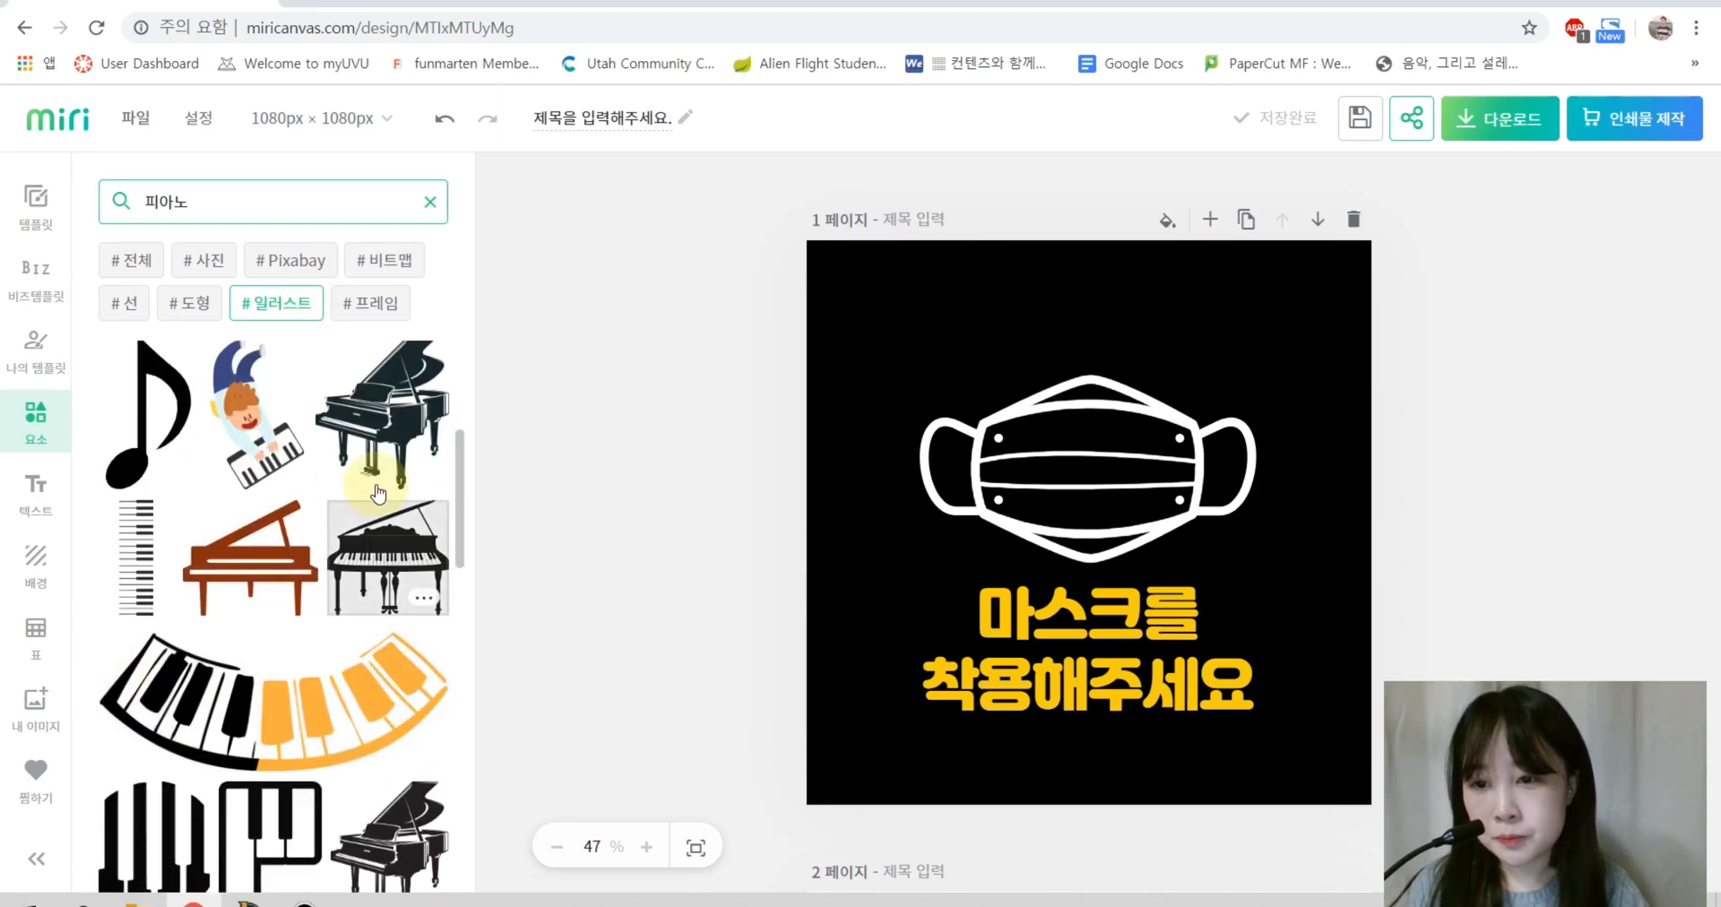
pyautogui.scroll(-8, 176, 681)
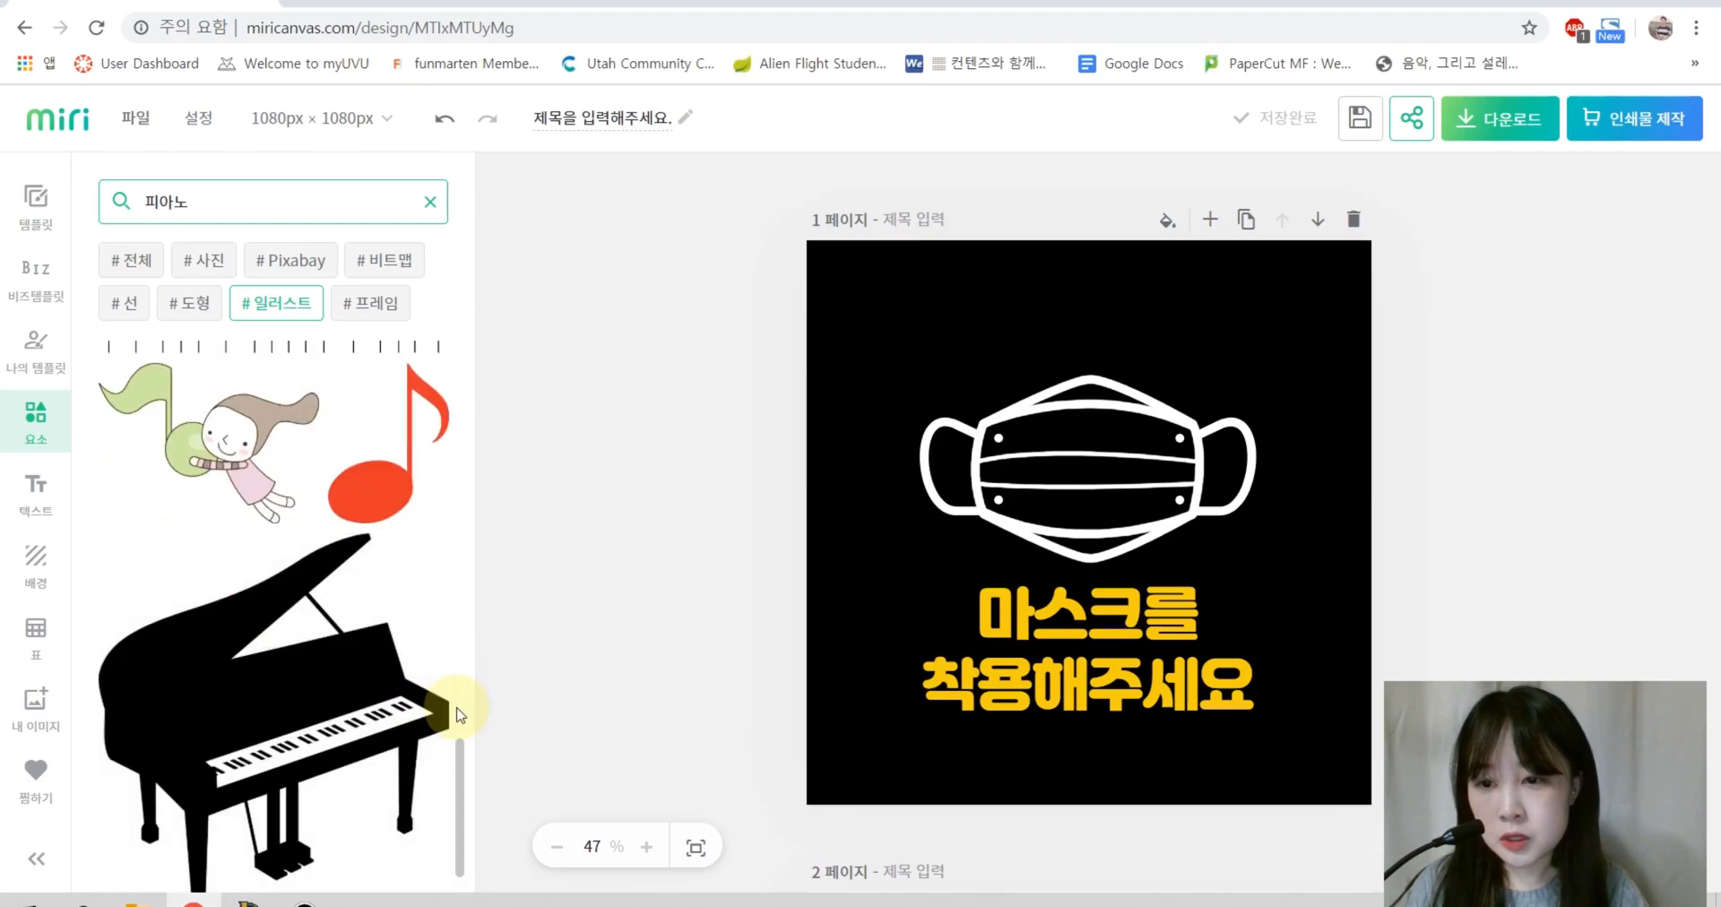
# Step: Add the music-note girl illustration, shrink it and move it to the lower right
pyautogui.scroll(2, 261, 508)
pyautogui.click(240, 665)
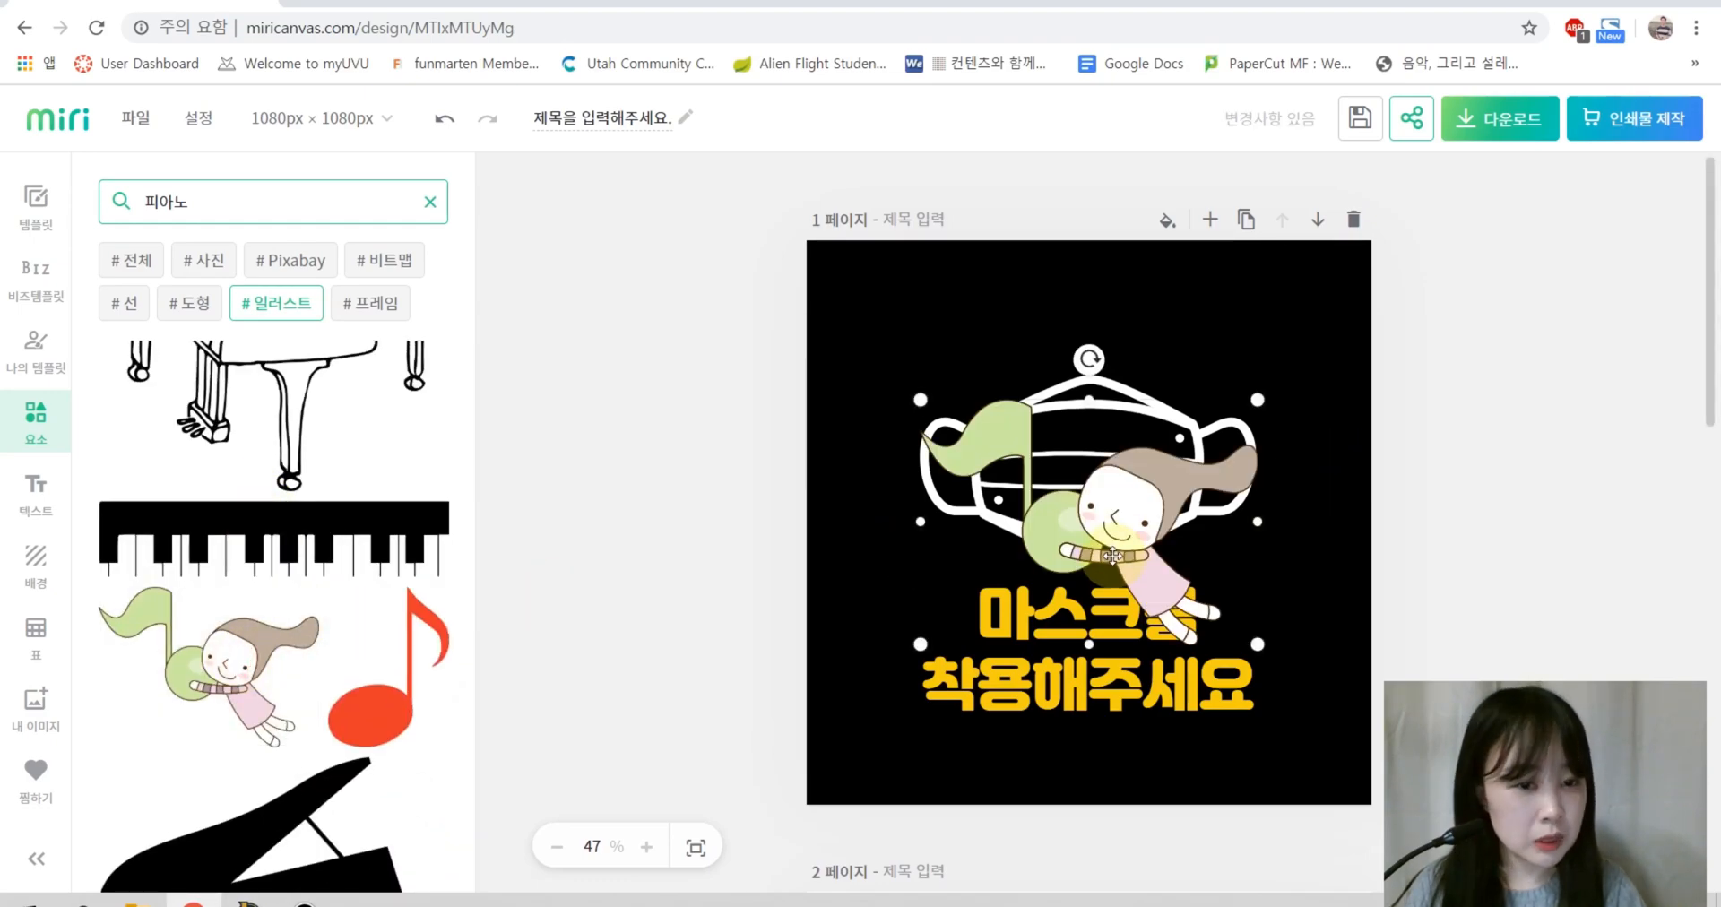
pyautogui.moveTo(1109, 563); pyautogui.dragTo(1208, 411)
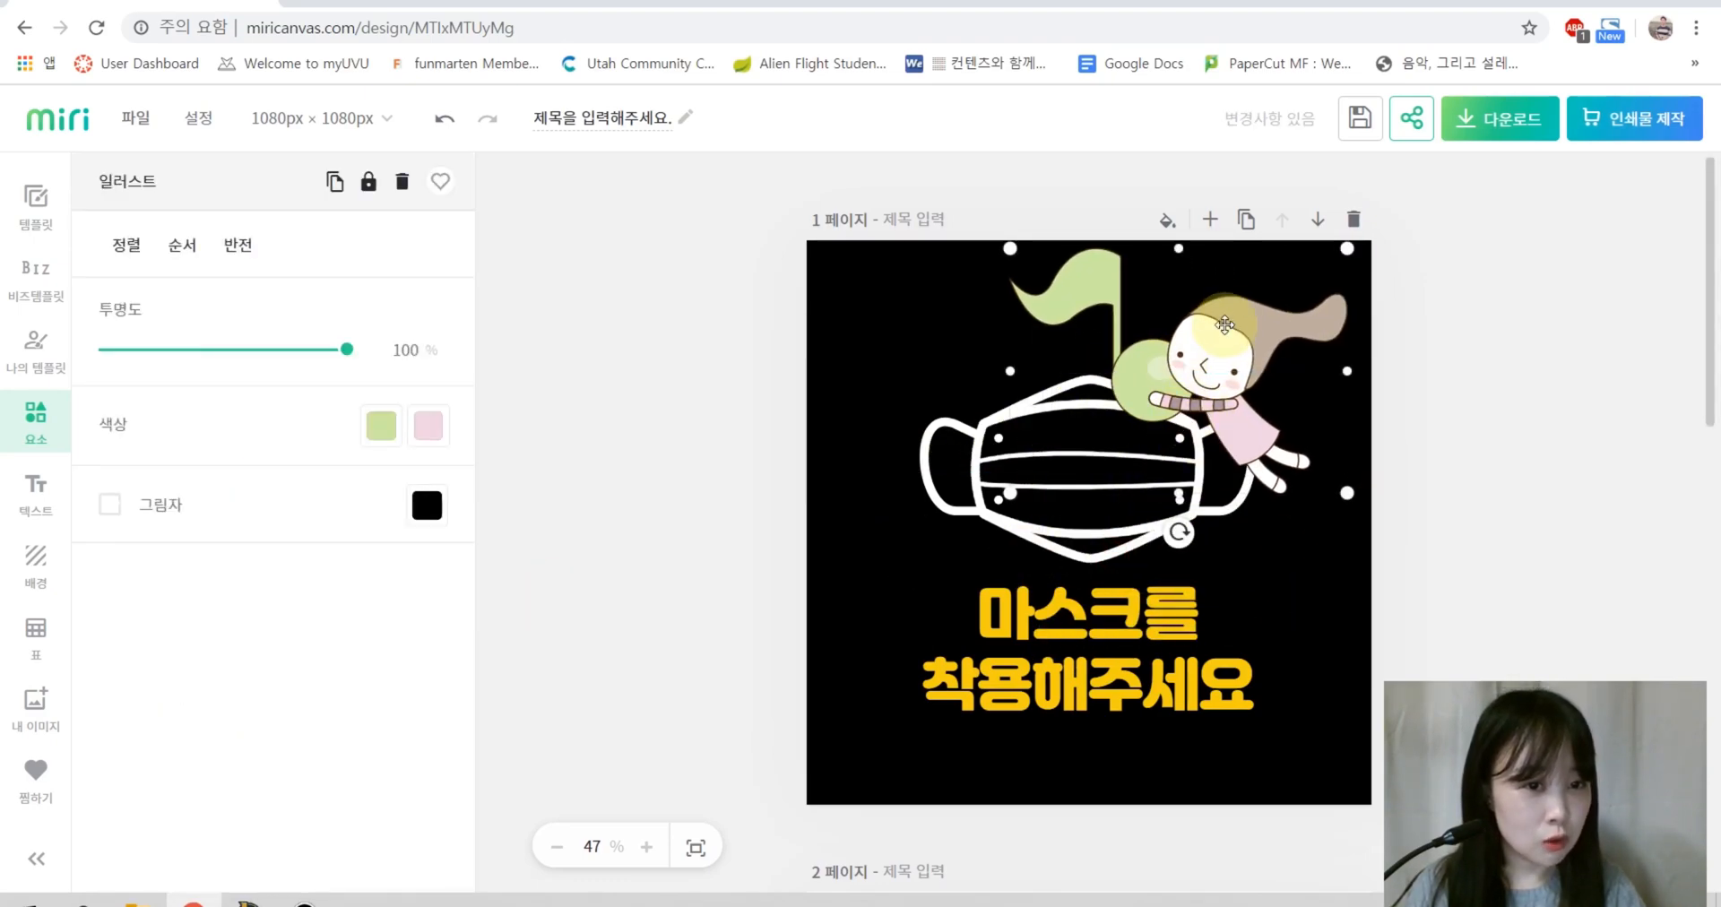
pyautogui.moveTo(1036, 267); pyautogui.dragTo(1257, 594)
pyautogui.click(1597, 562)
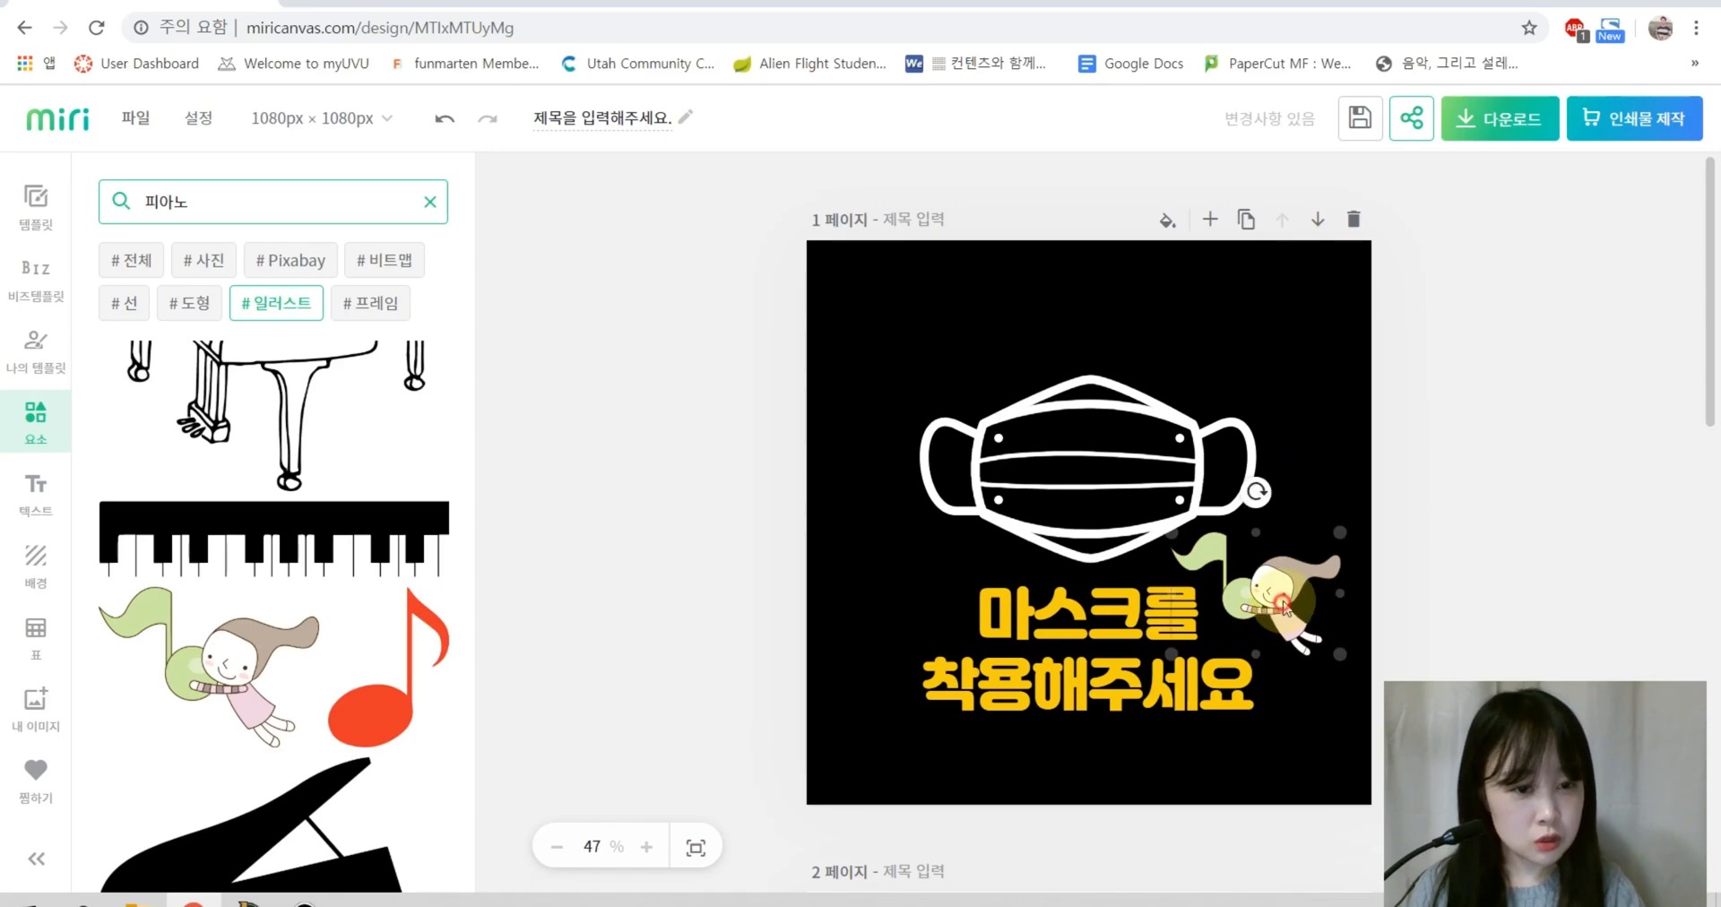
pyautogui.click(1191, 541)
pyautogui.moveTo(1177, 535)
pyautogui.mouseDown()
pyautogui.moveTo(1232, 575)
pyautogui.moveTo(1192, 551)
pyautogui.mouseUp()
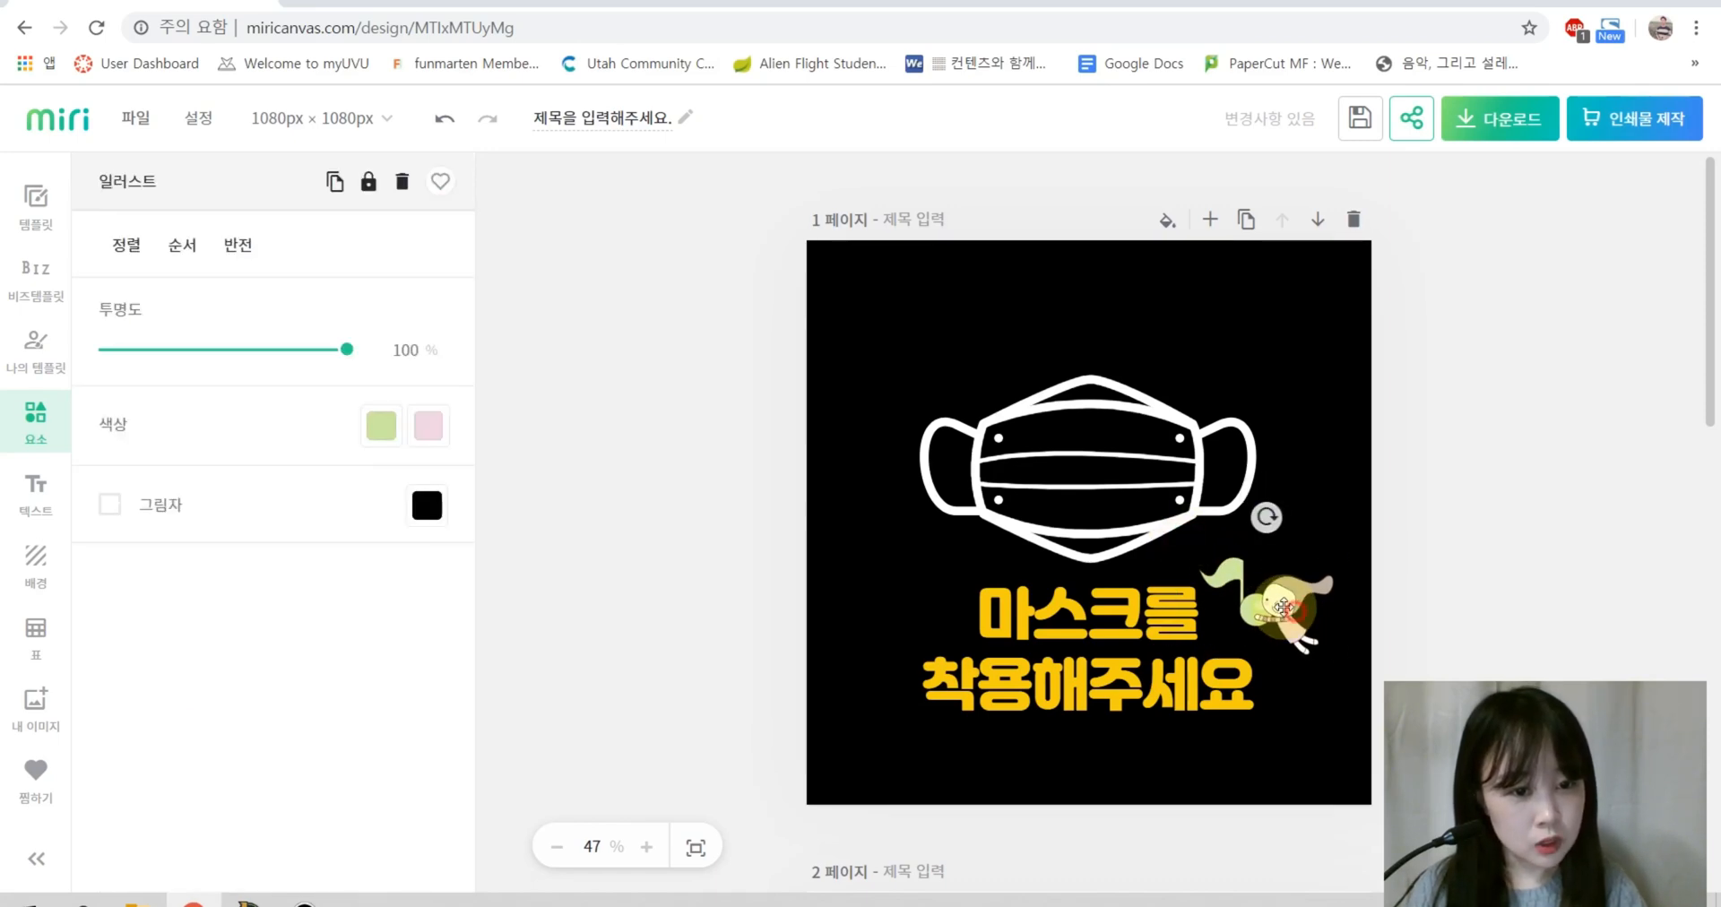
# Step: Search the elements for 유치원 illustrations
pyautogui.click(1517, 578)
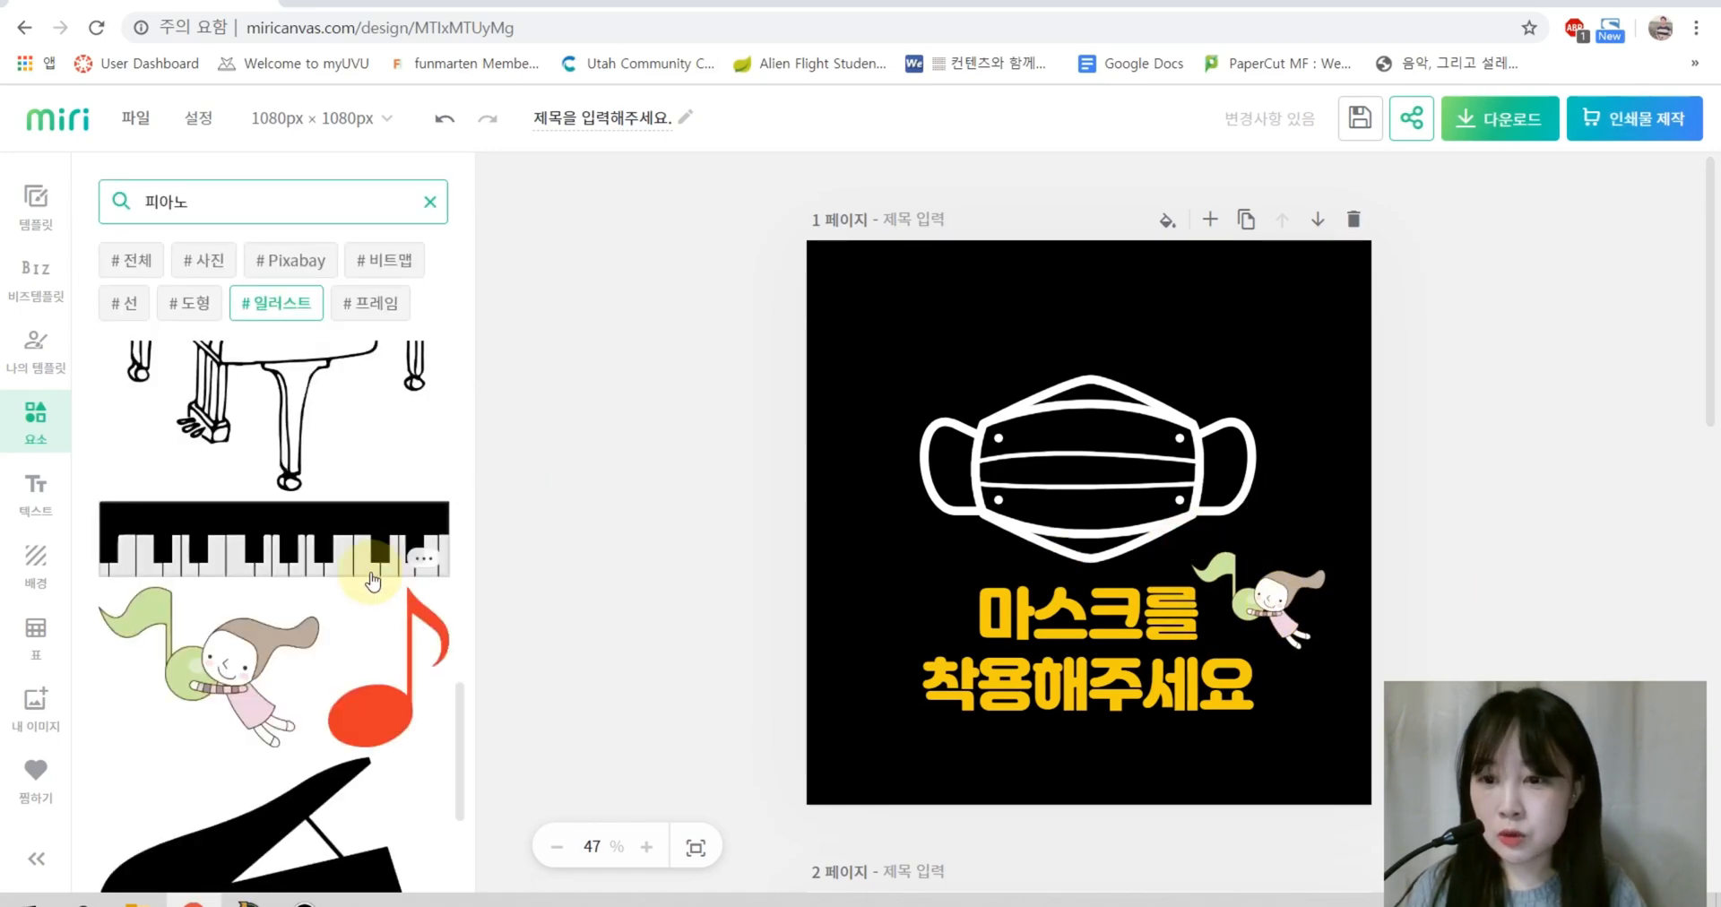
pyautogui.scroll(-3, 359, 577)
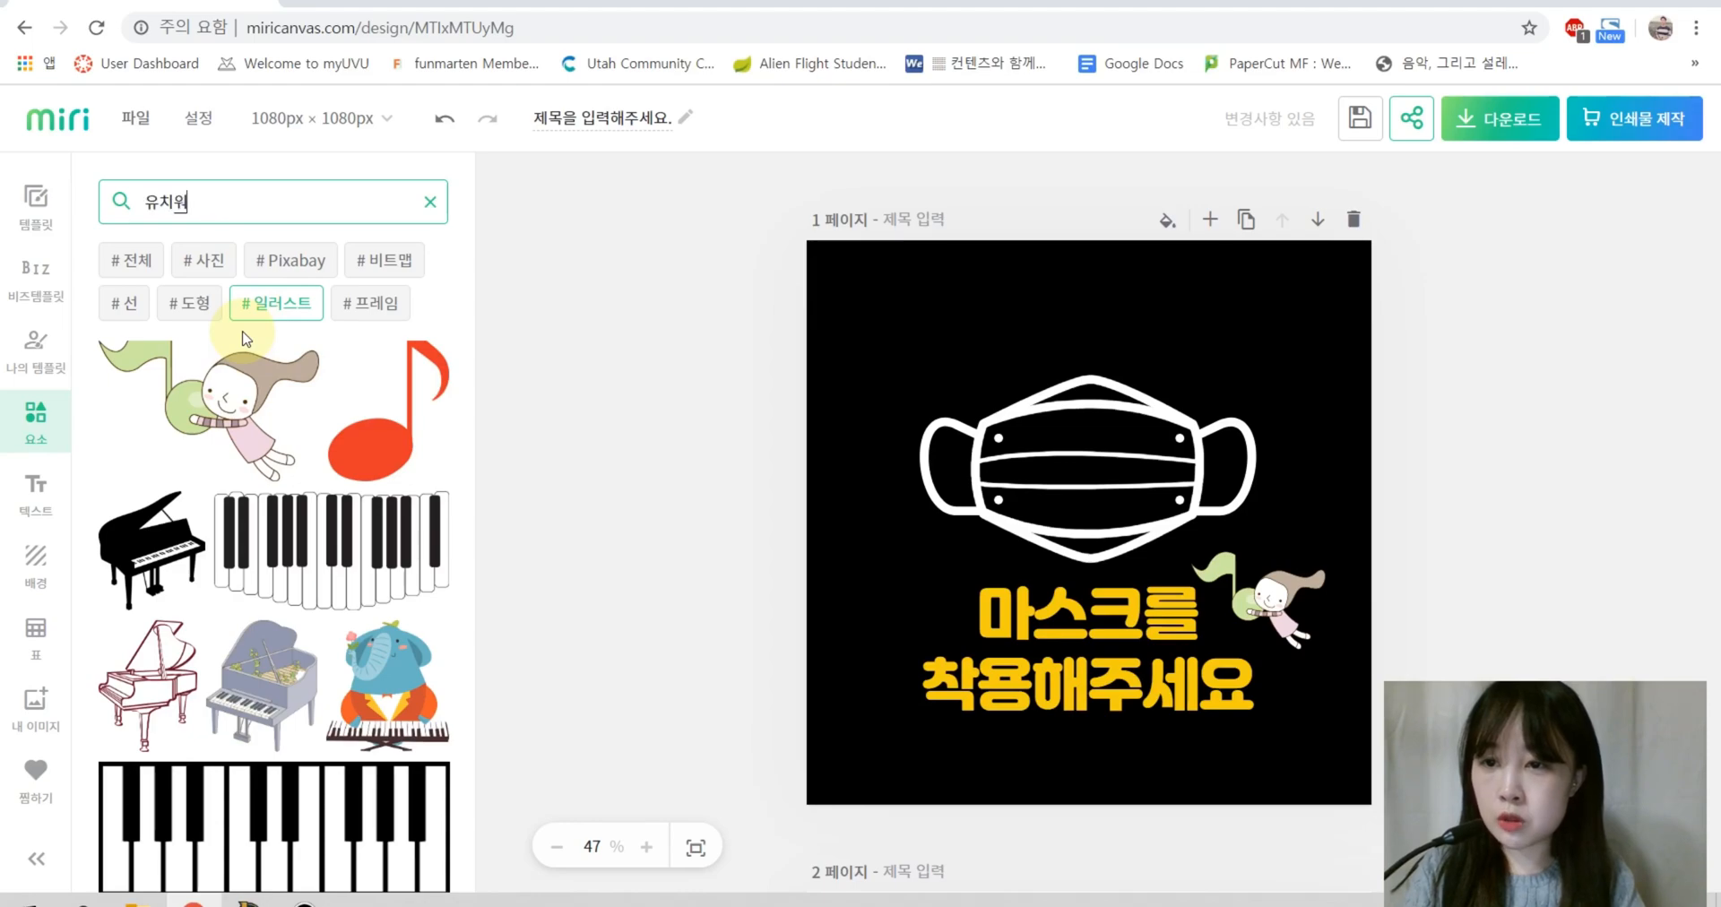
pyautogui.press('Return')
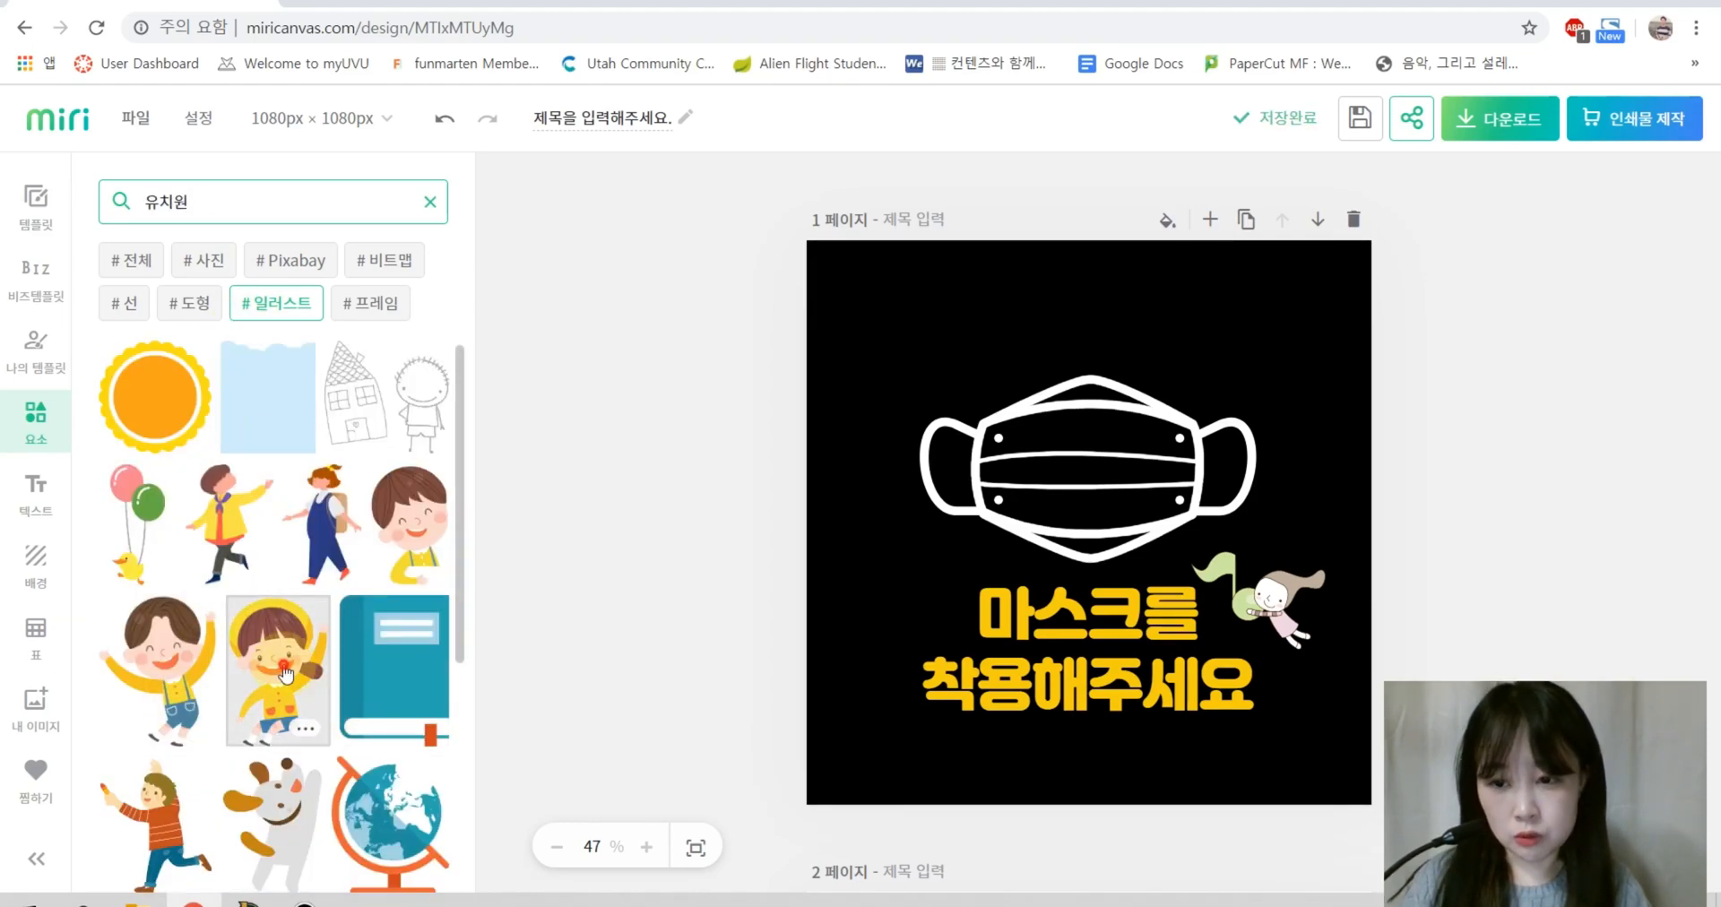
pyautogui.moveTo(285, 674); pyautogui.dragTo(959, 615)
pyautogui.click(1487, 601)
pyautogui.click(182, 245)
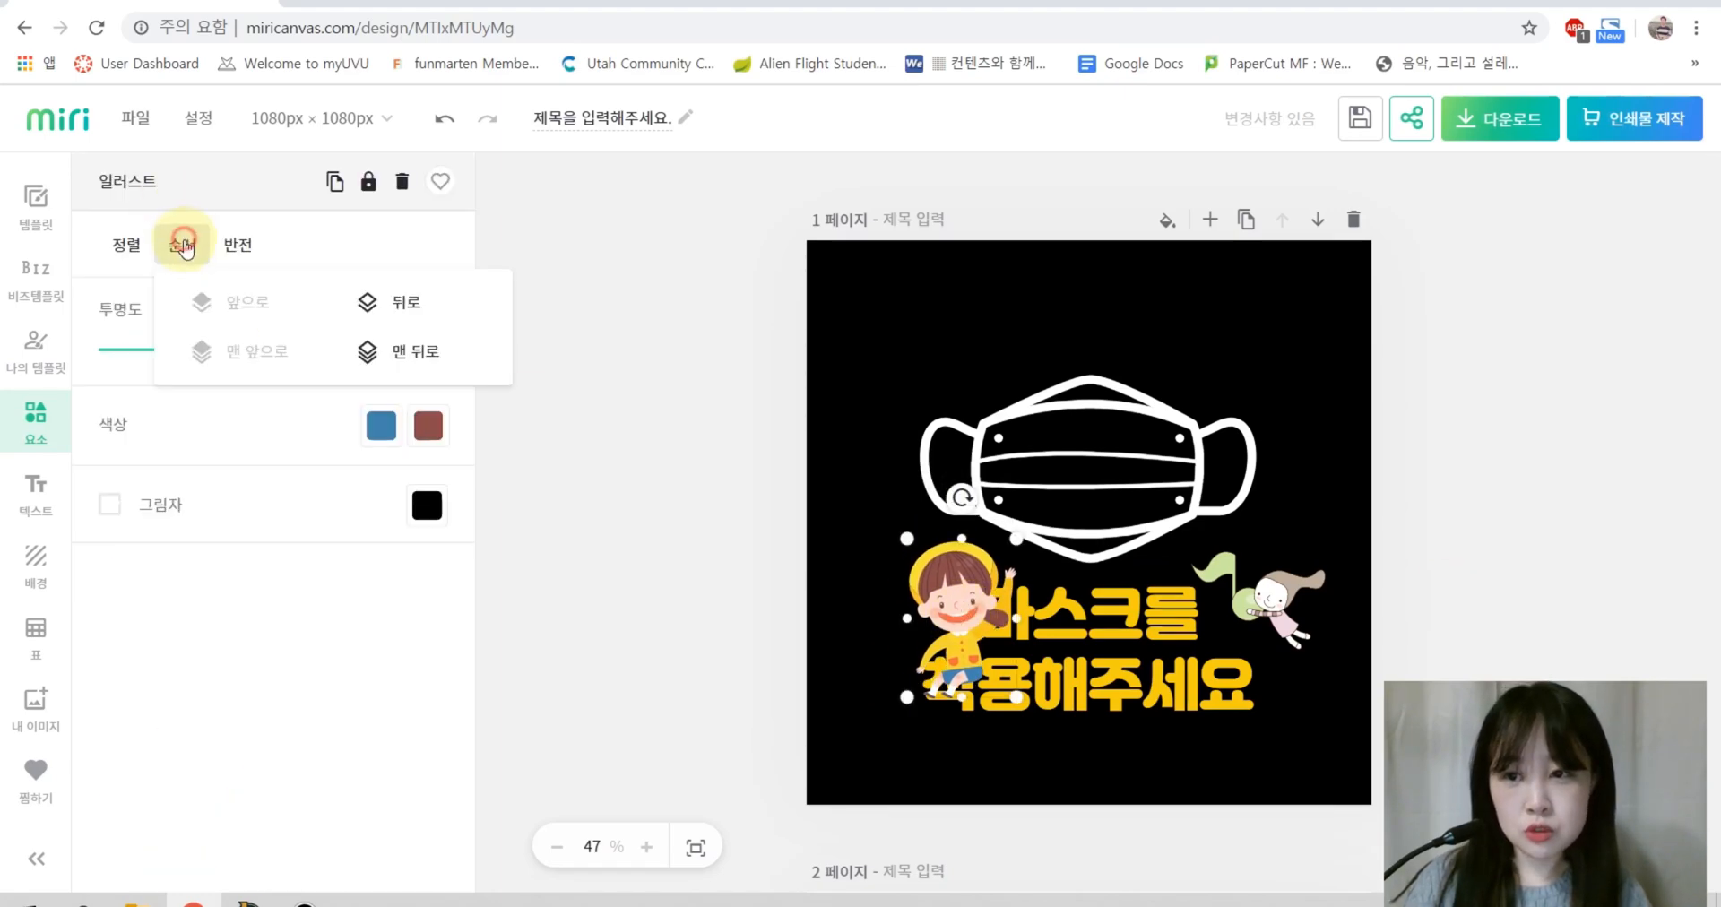
pyautogui.click(412, 354)
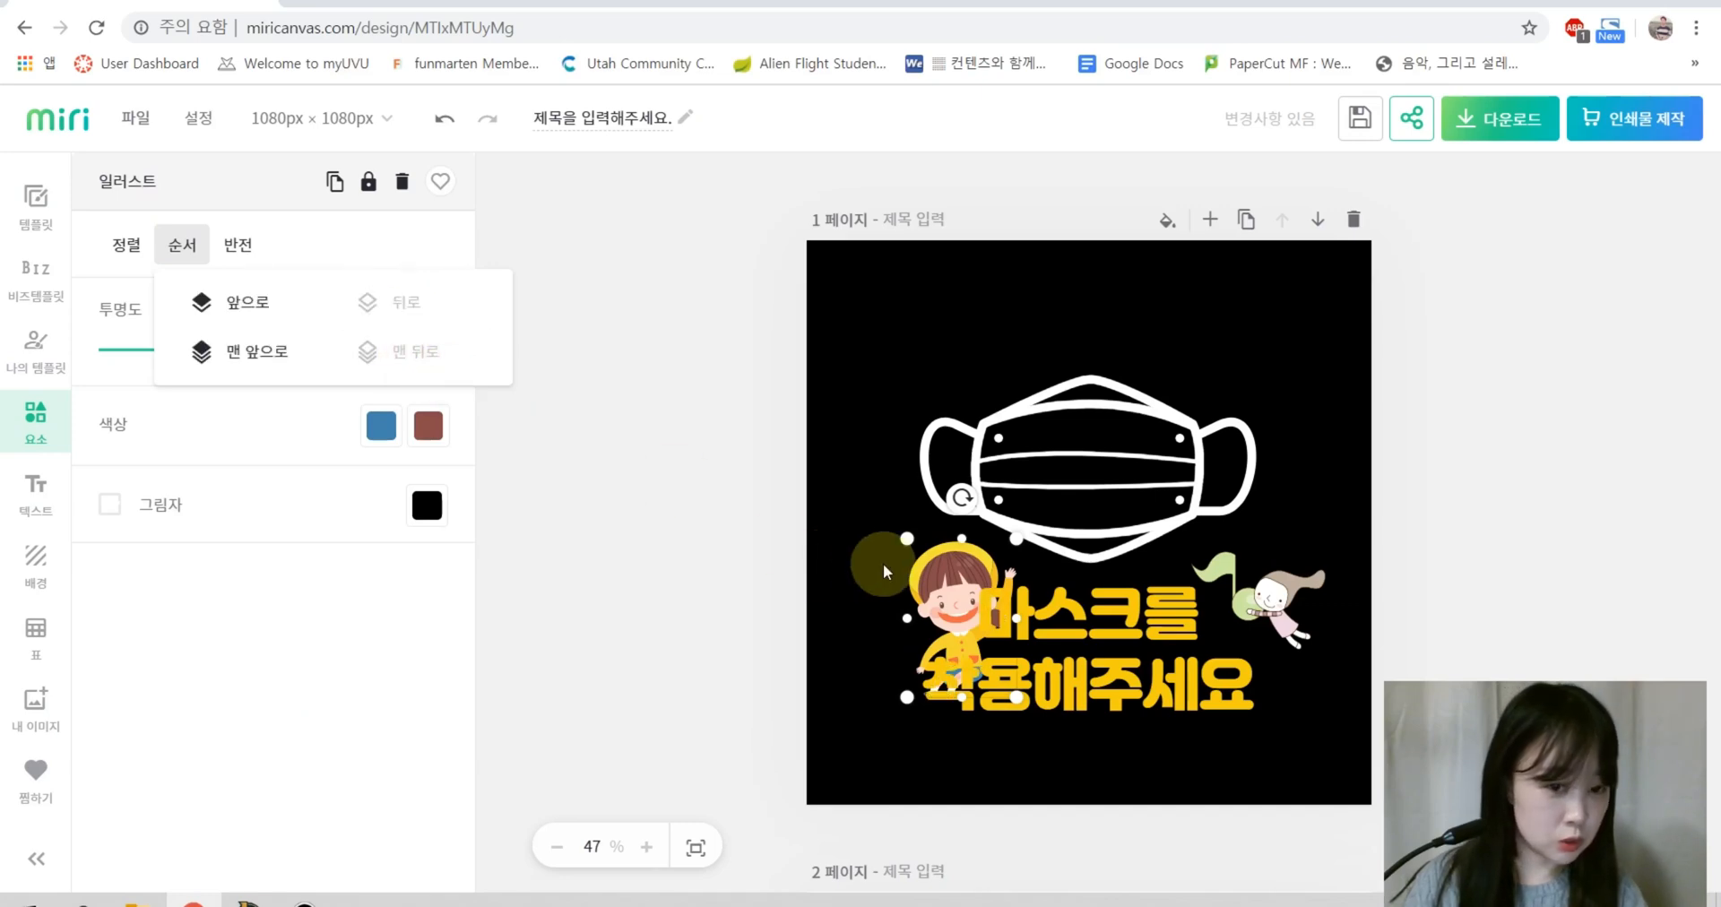
pyautogui.click(916, 588)
pyautogui.moveTo(960, 590); pyautogui.dragTo(947, 340)
pyautogui.click(942, 569)
pyautogui.click(906, 596)
pyautogui.press('Delete')
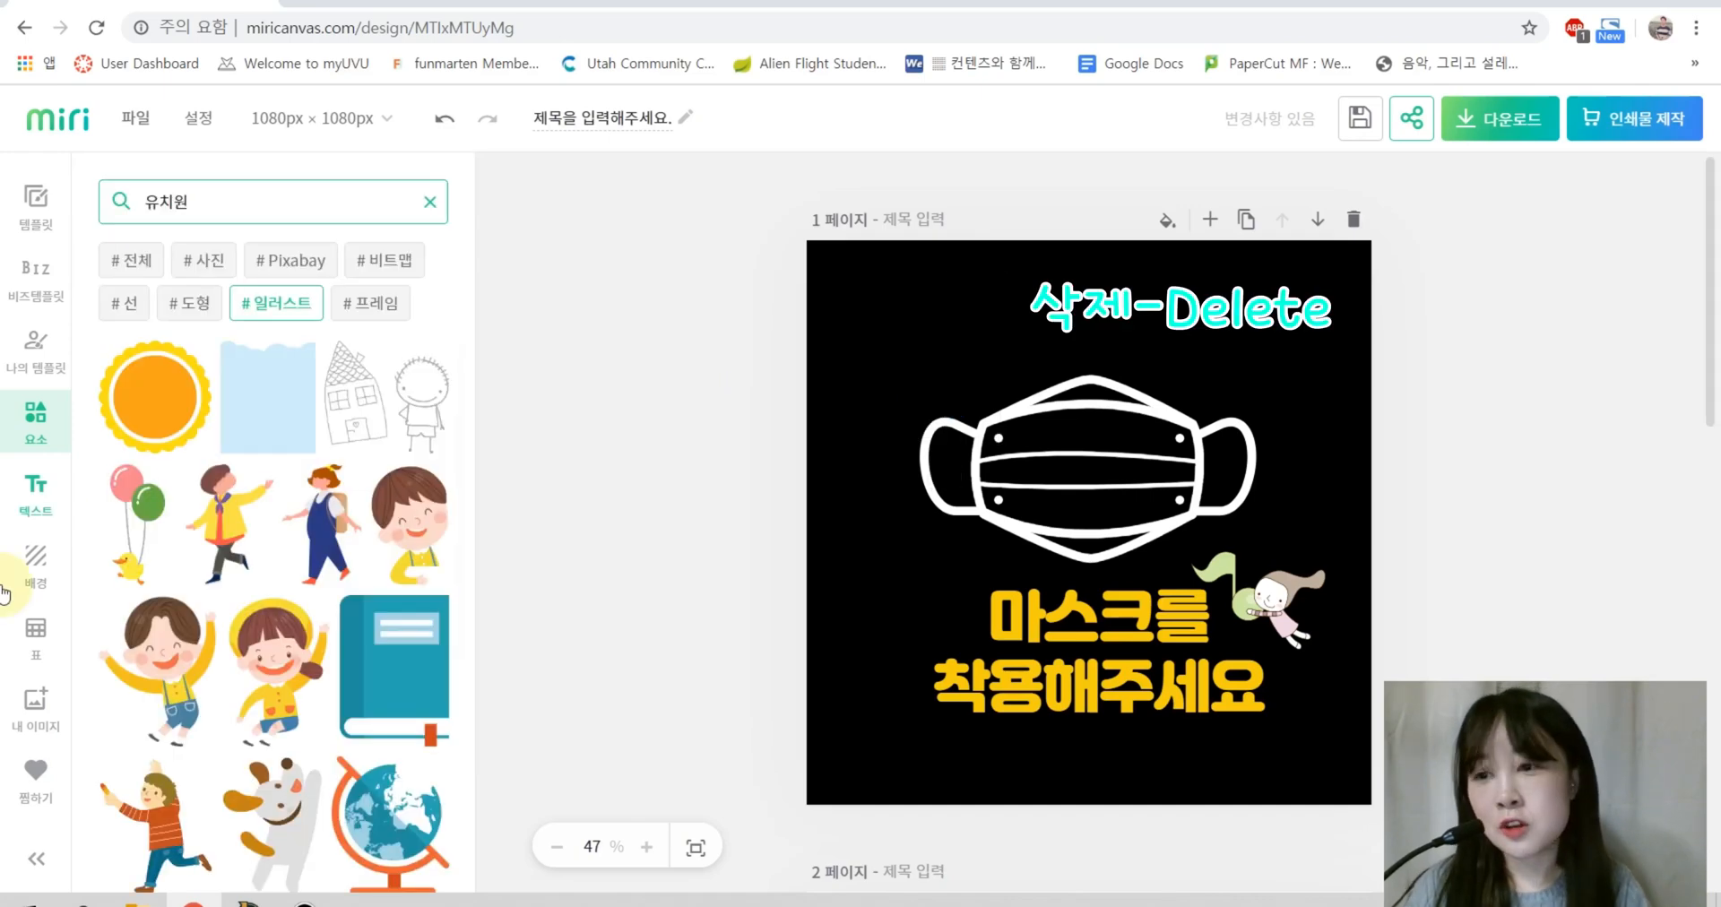
# Step: Add a new text box with the academy name 예닮음악학원
pyautogui.click(47, 494)
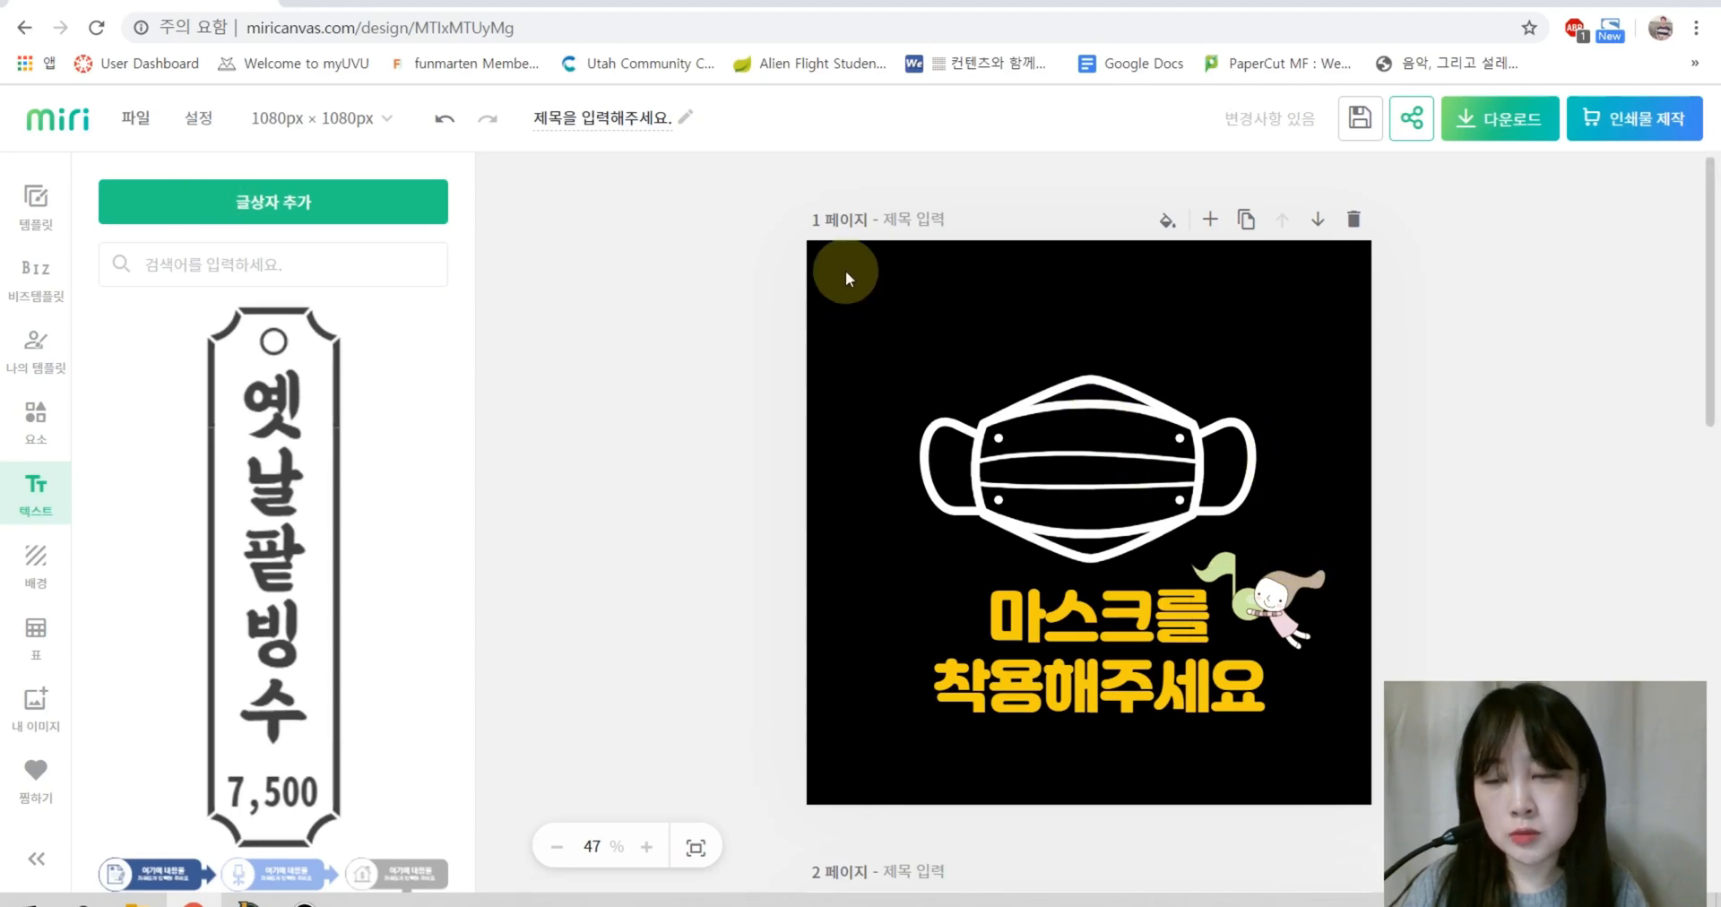
pyautogui.click(271, 209)
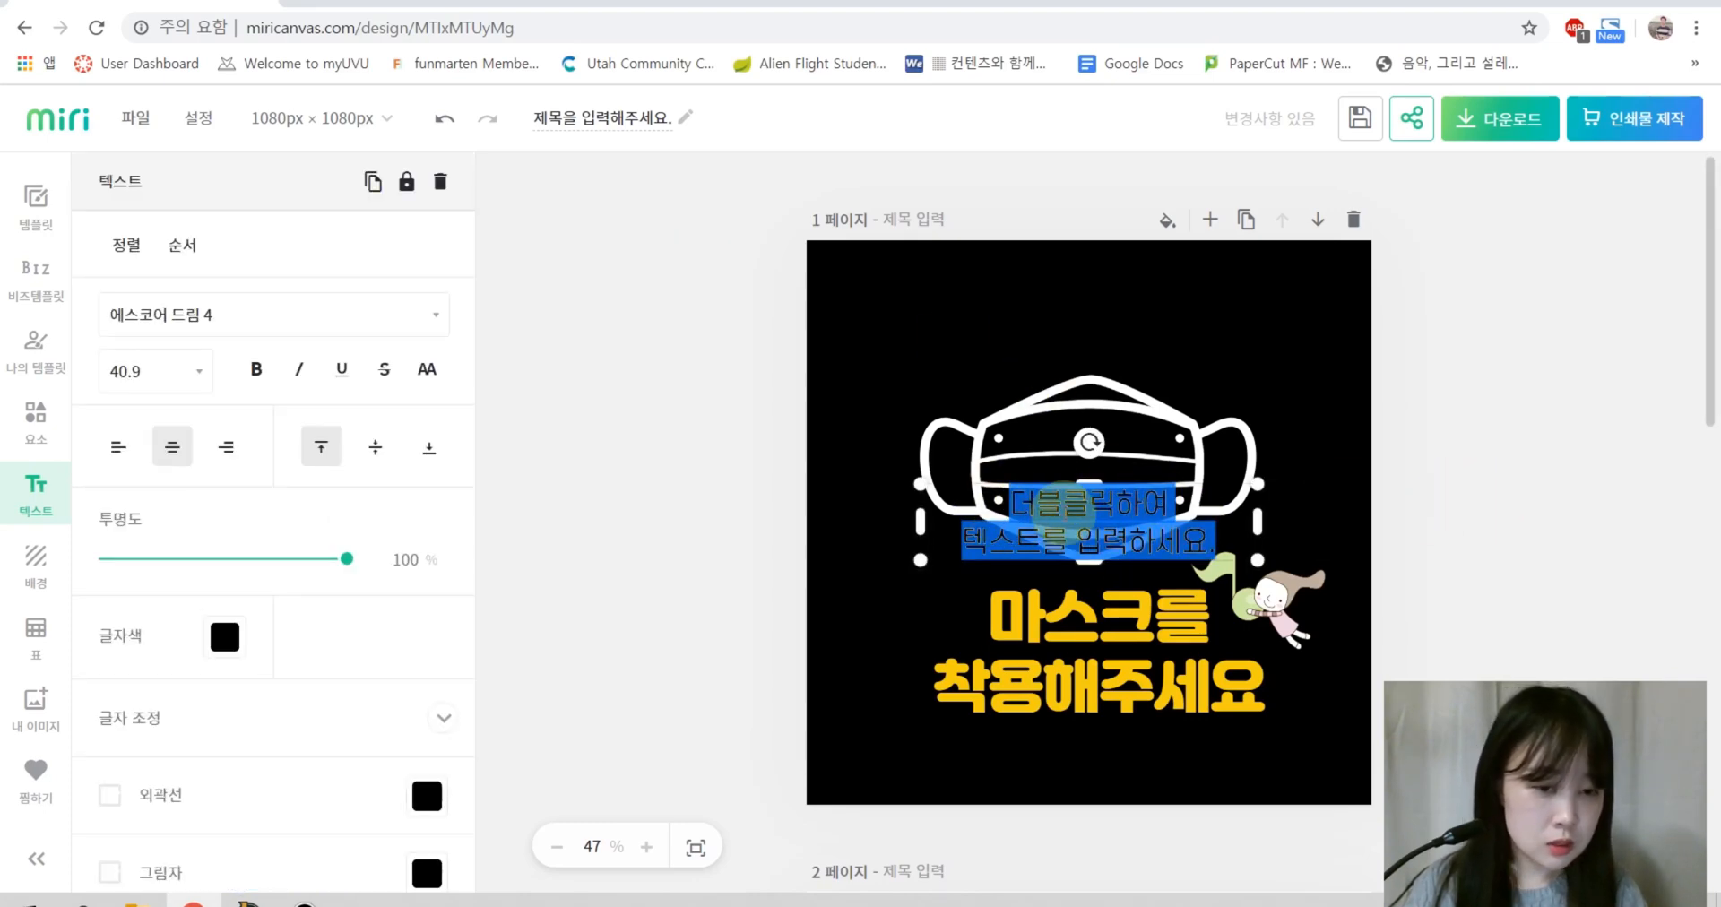
pyautogui.click(1076, 493)
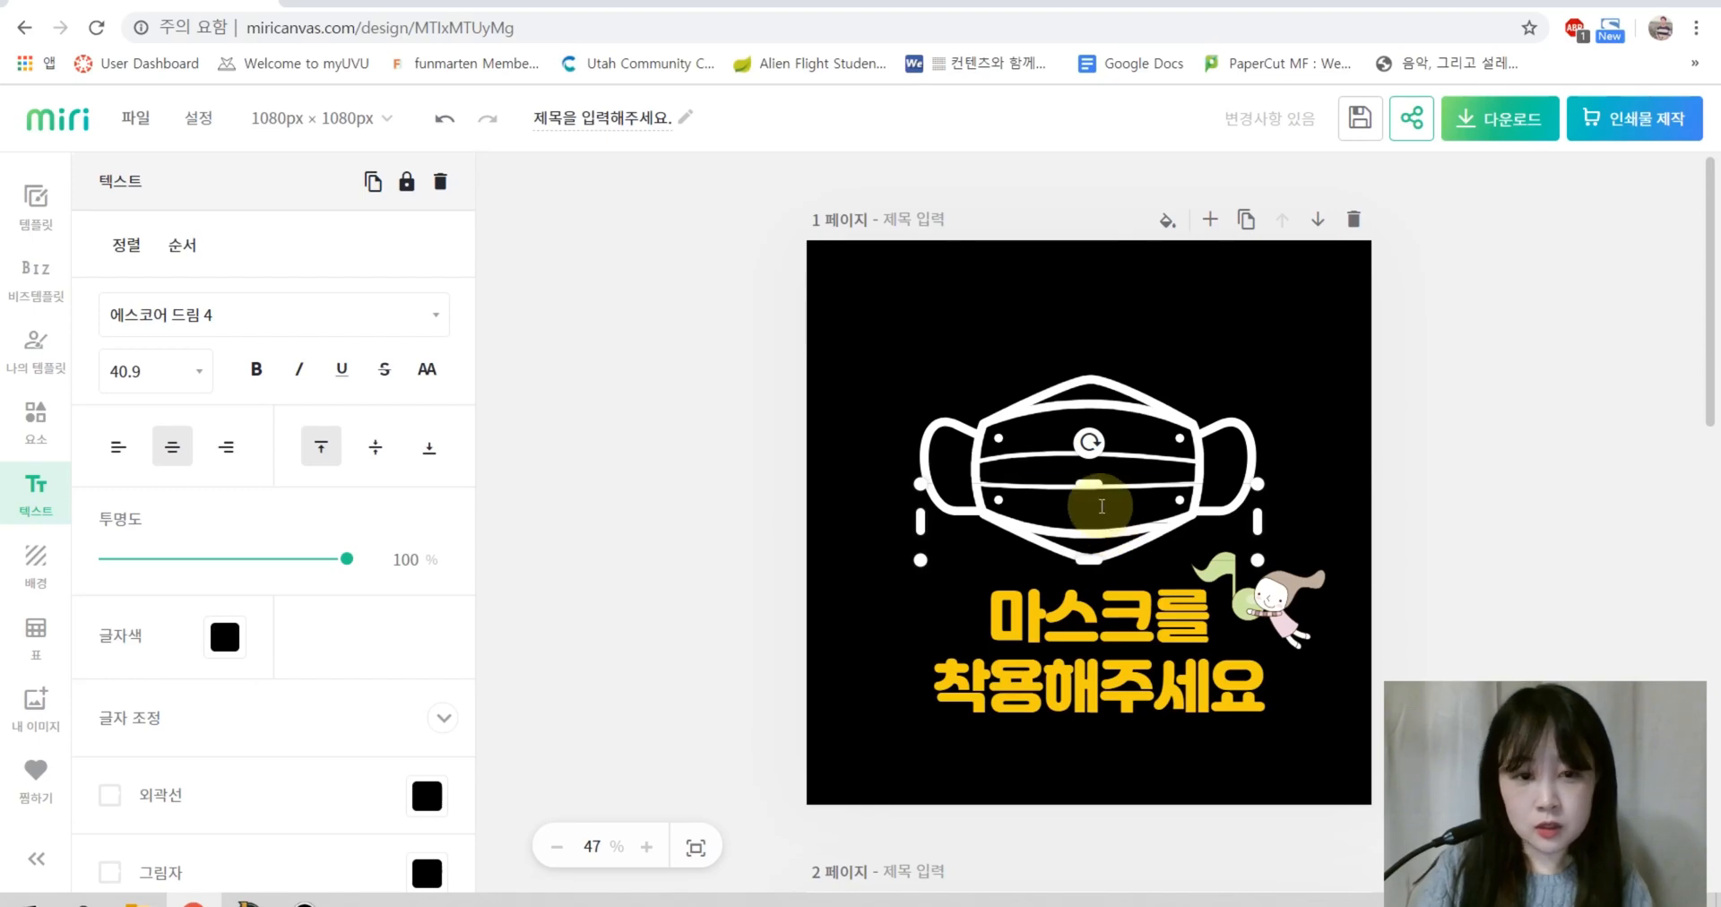
# Step: Make the 예닮음악학원 text white
pyautogui.doubleClick(1102, 507)
pyautogui.click(215, 638)
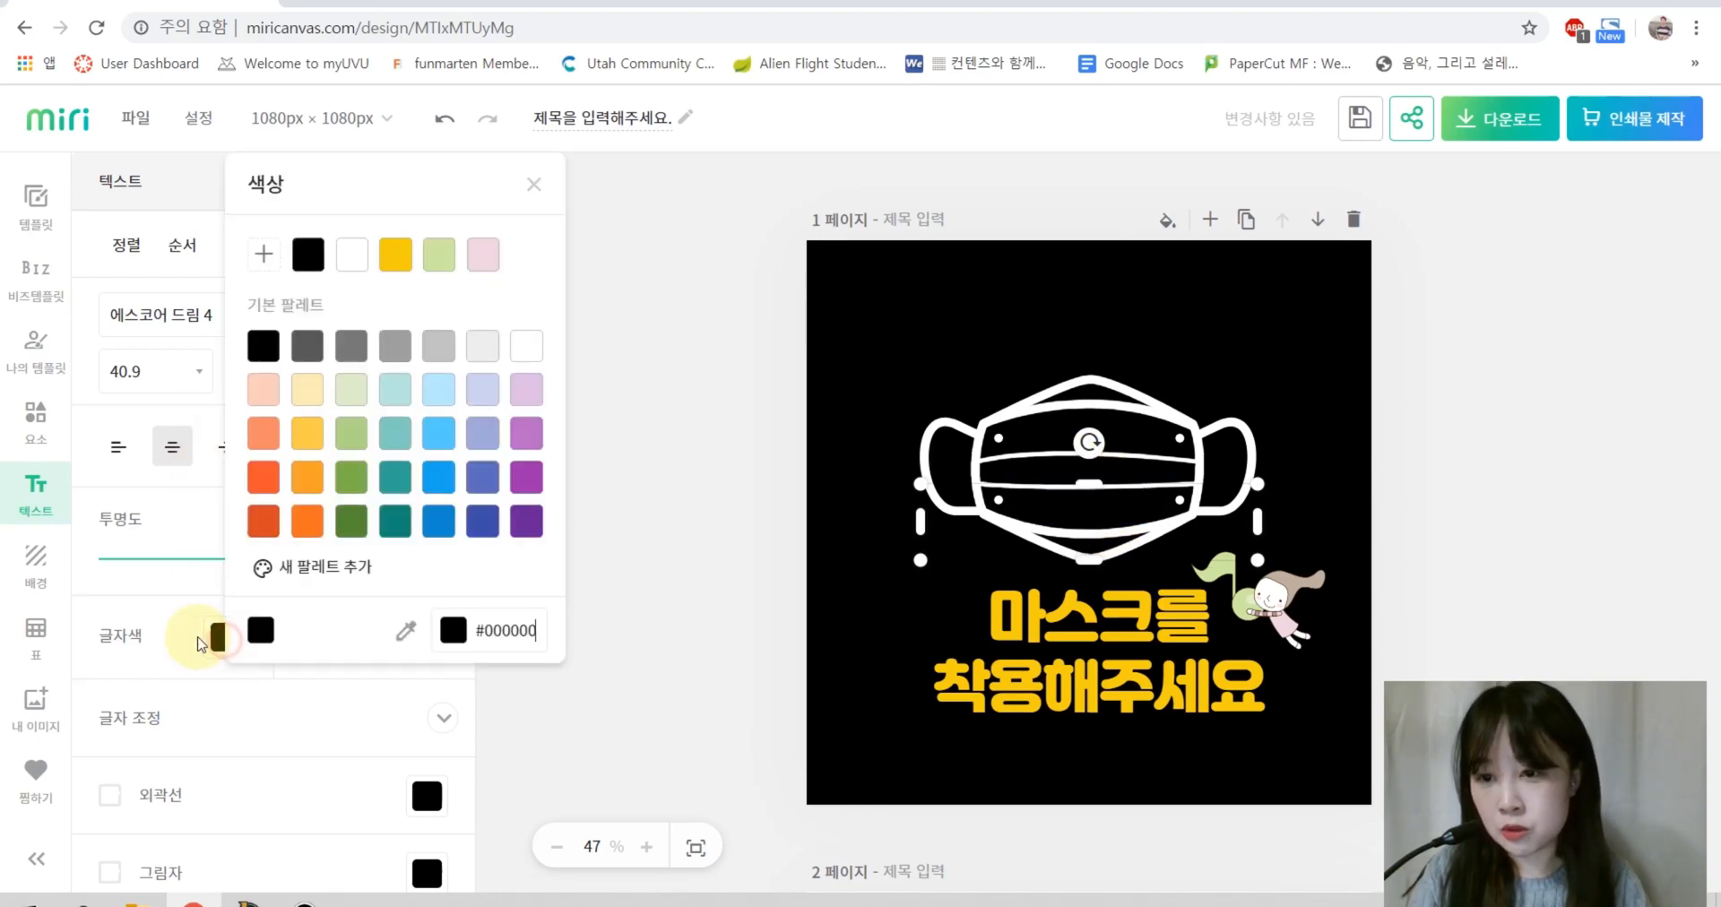
pyautogui.click(526, 357)
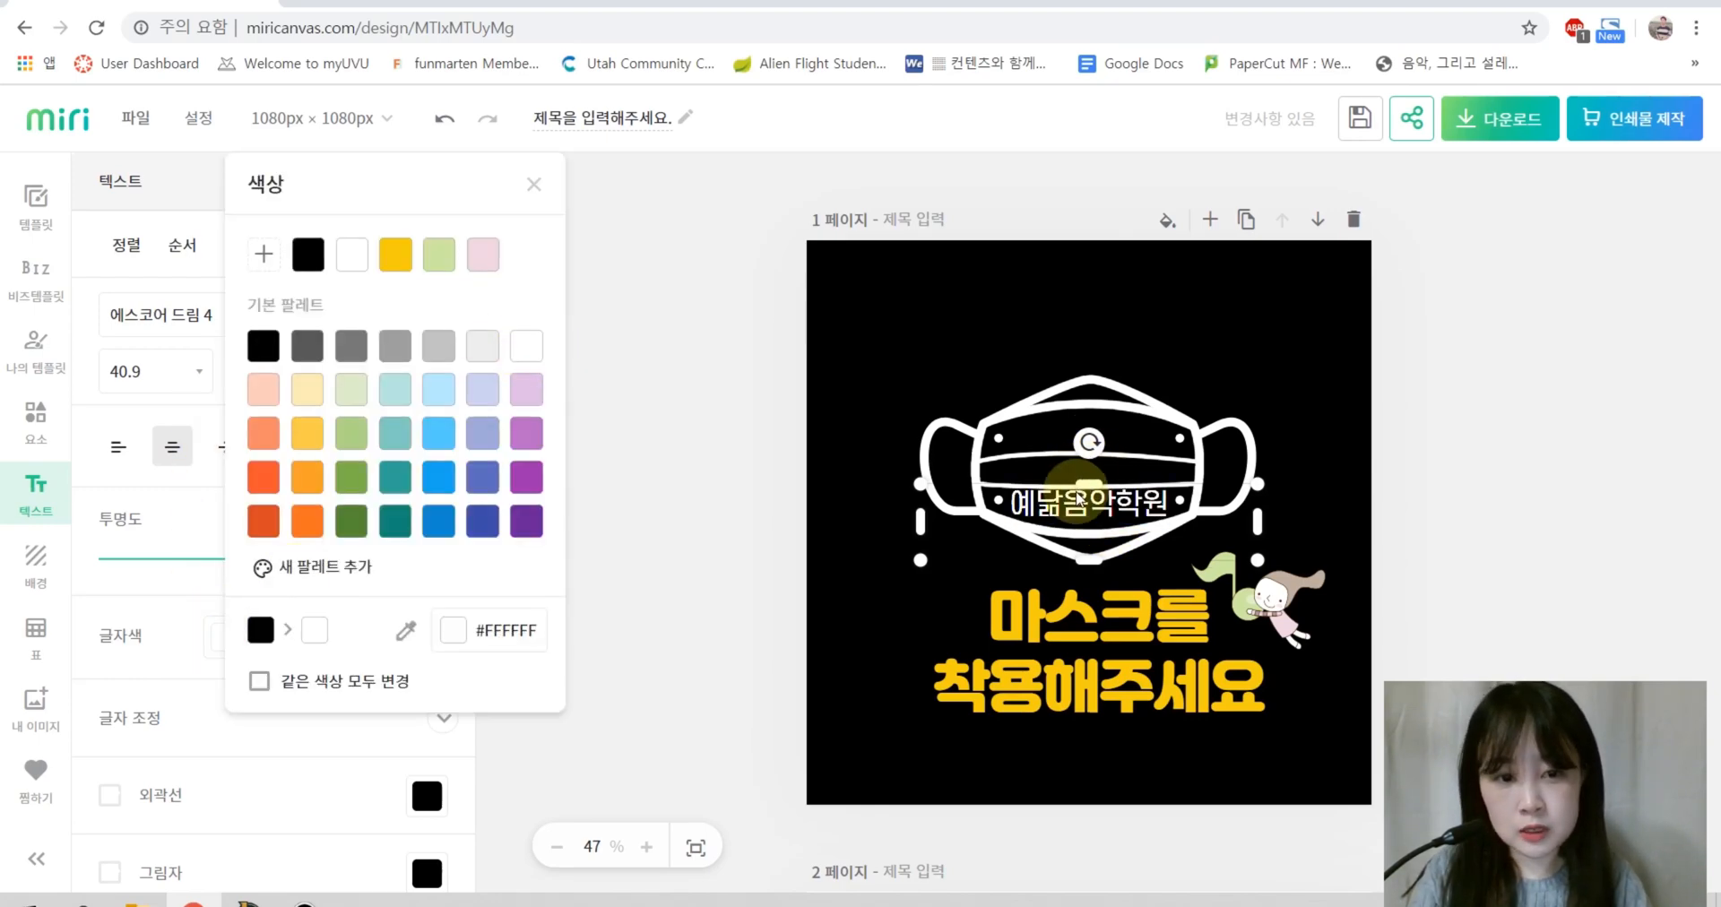
pyautogui.click(1556, 453)
pyautogui.click(1128, 508)
pyautogui.click(1359, 487)
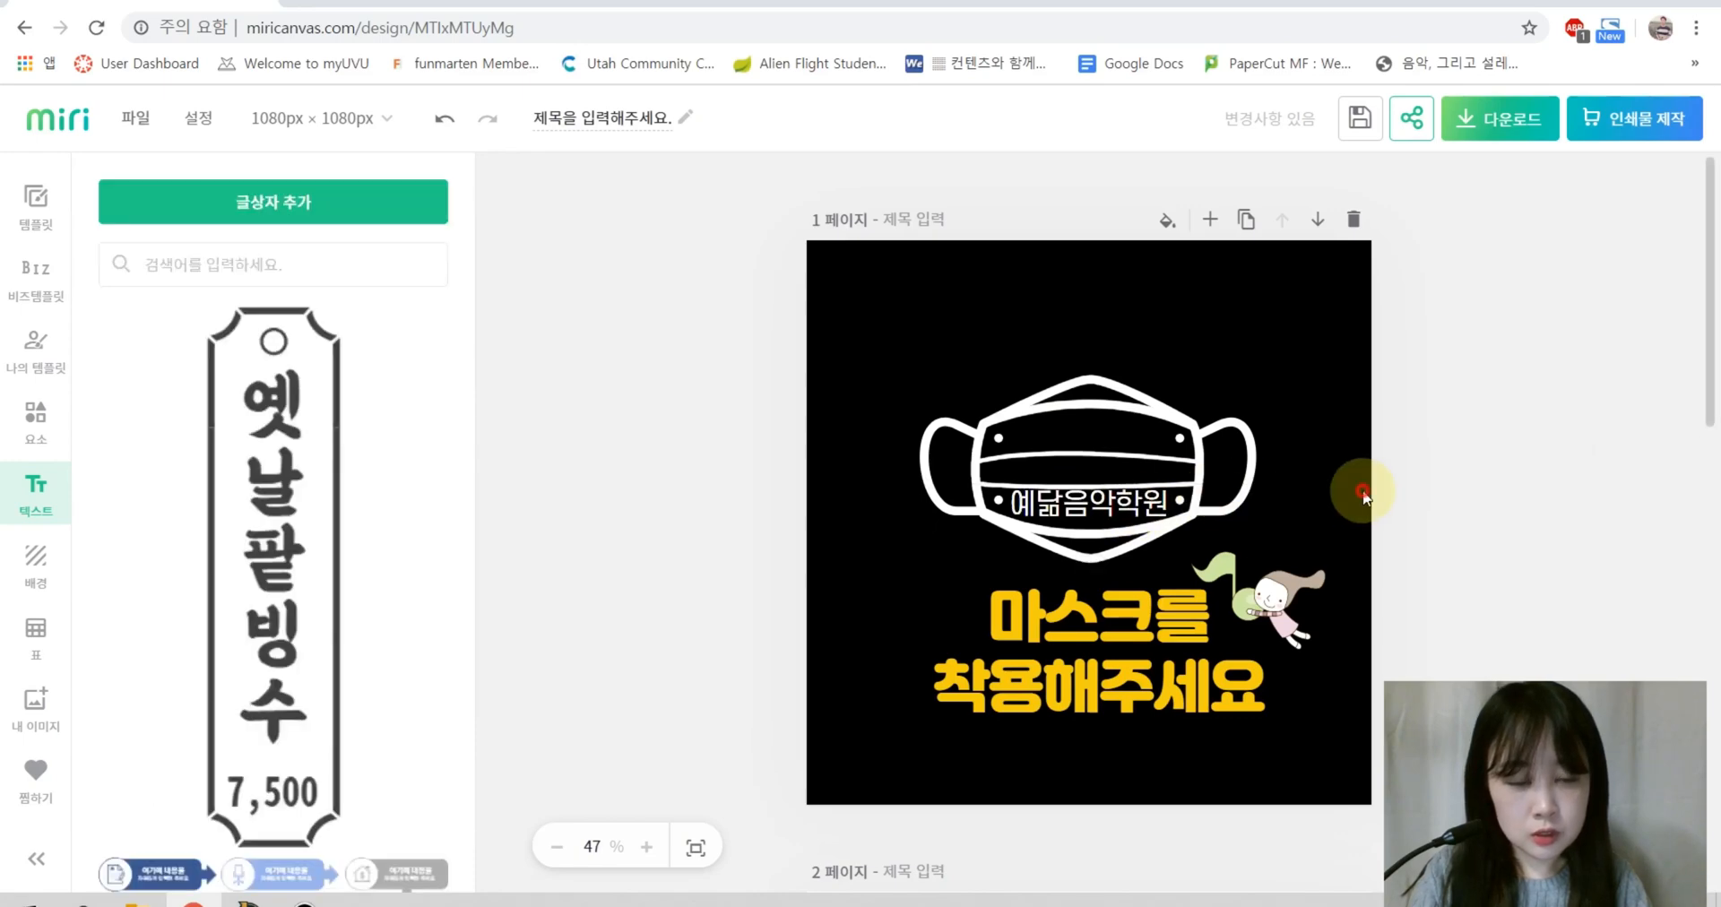
pyautogui.click(1111, 507)
# Step: Move 예닮음악학원 above the mask and set its font to 배달의민족 주아
pyautogui.moveTo(1131, 508); pyautogui.dragTo(1116, 332)
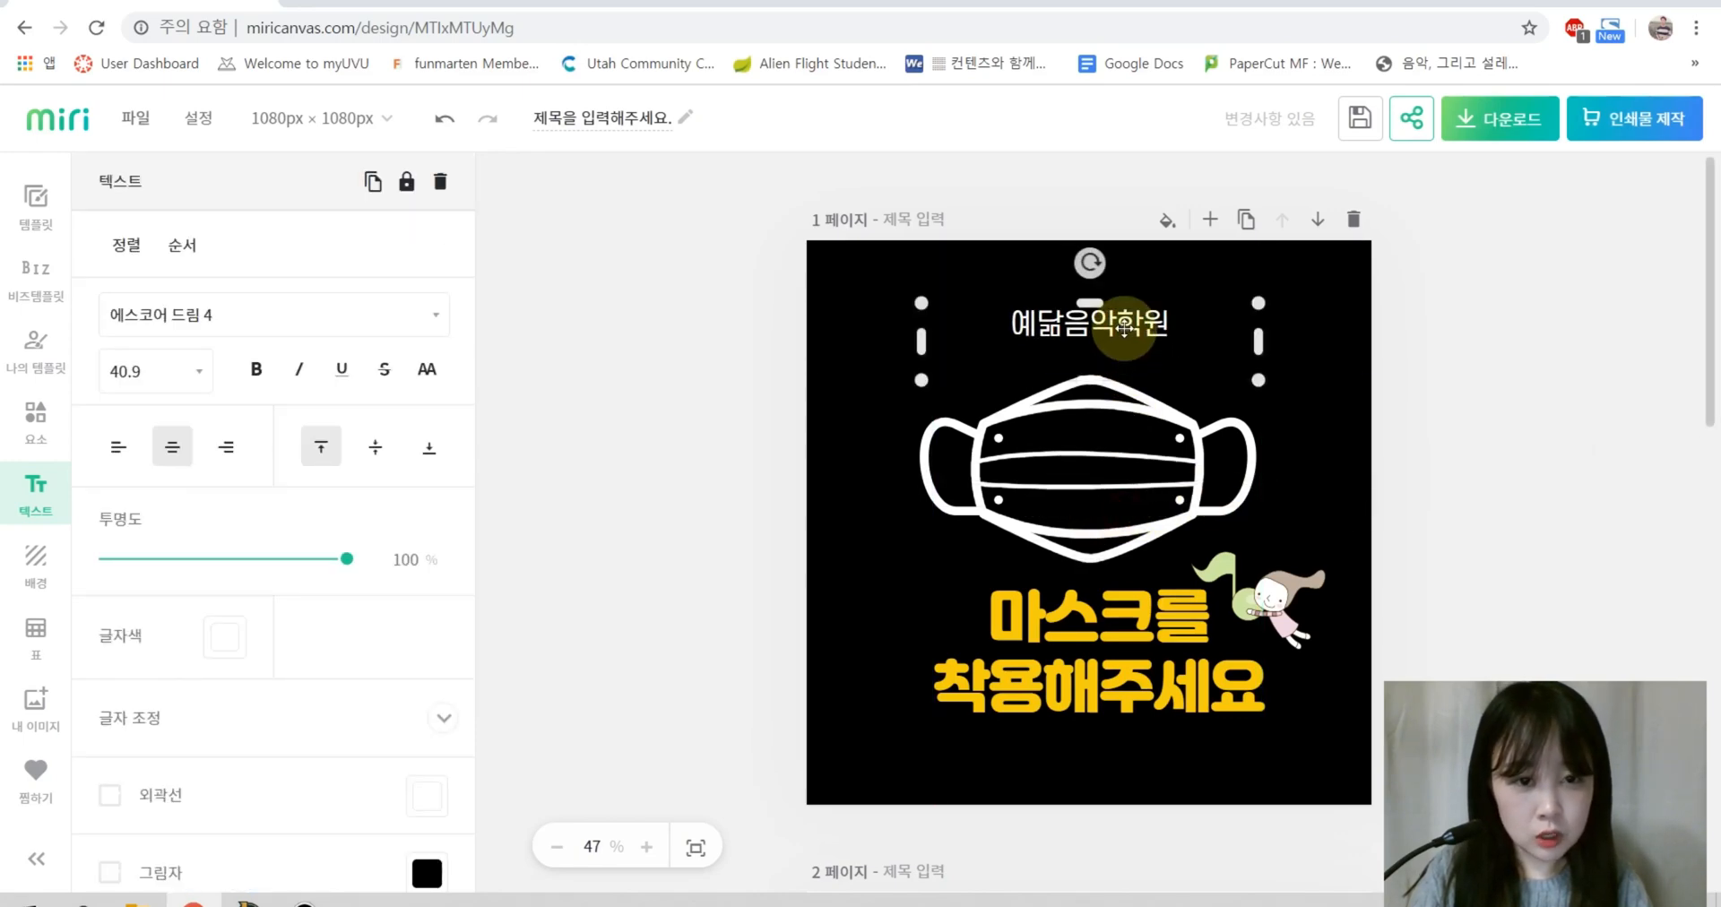
pyautogui.doubleClick(1089, 321)
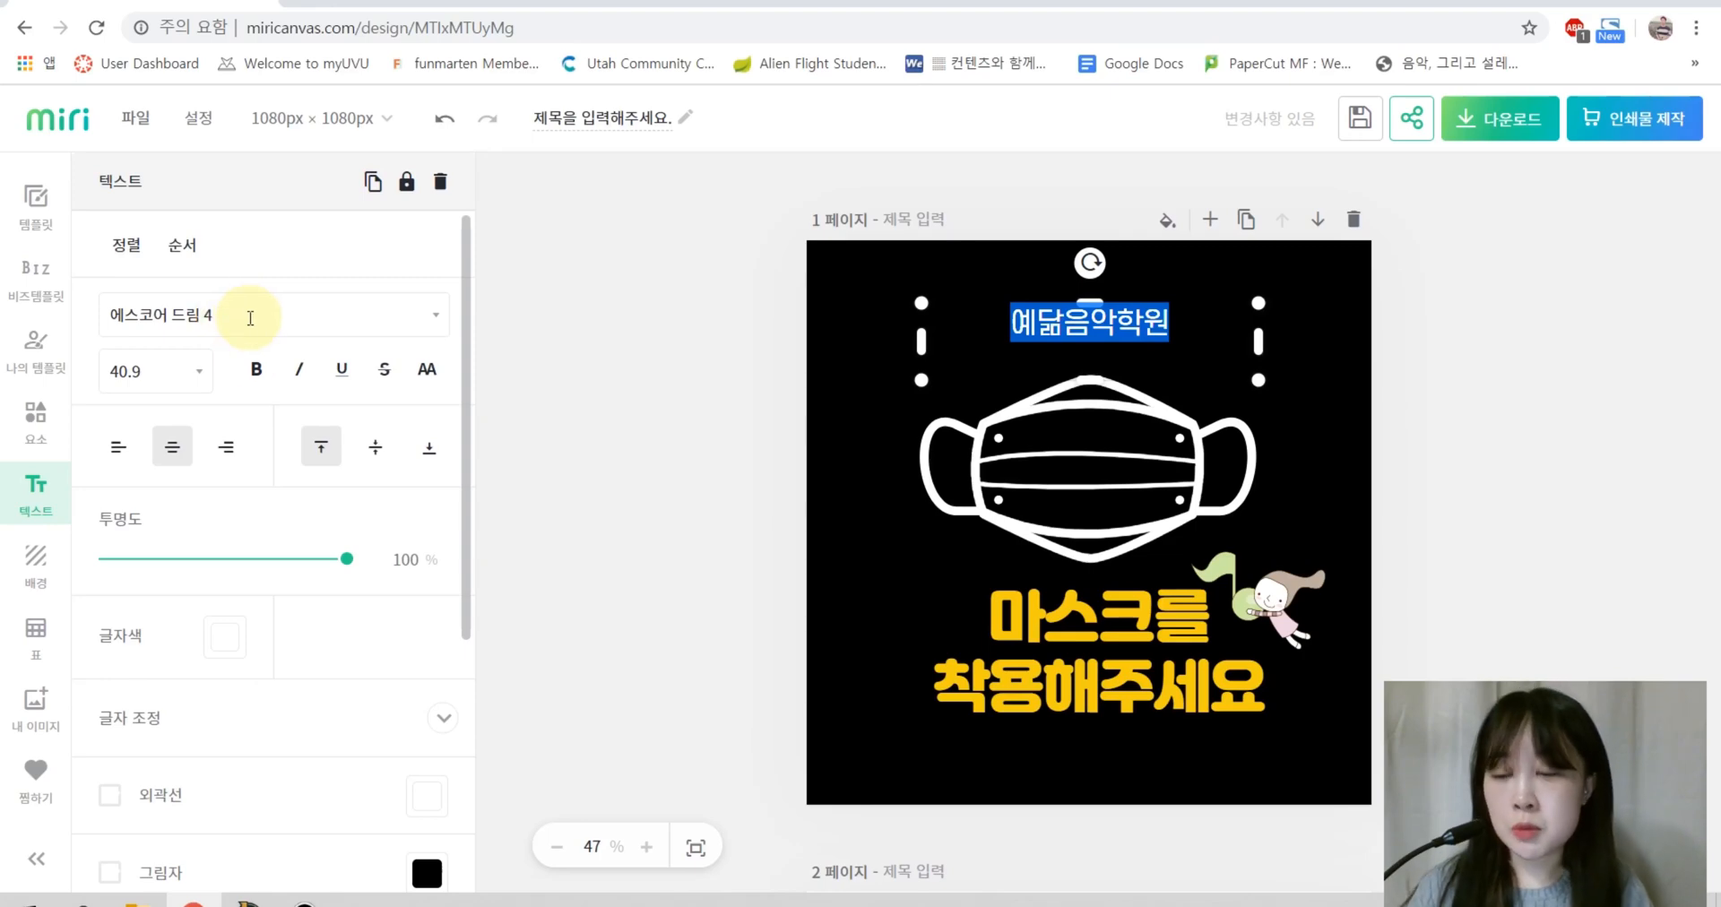
pyautogui.click(309, 315)
pyautogui.scroll(10, 307, 580)
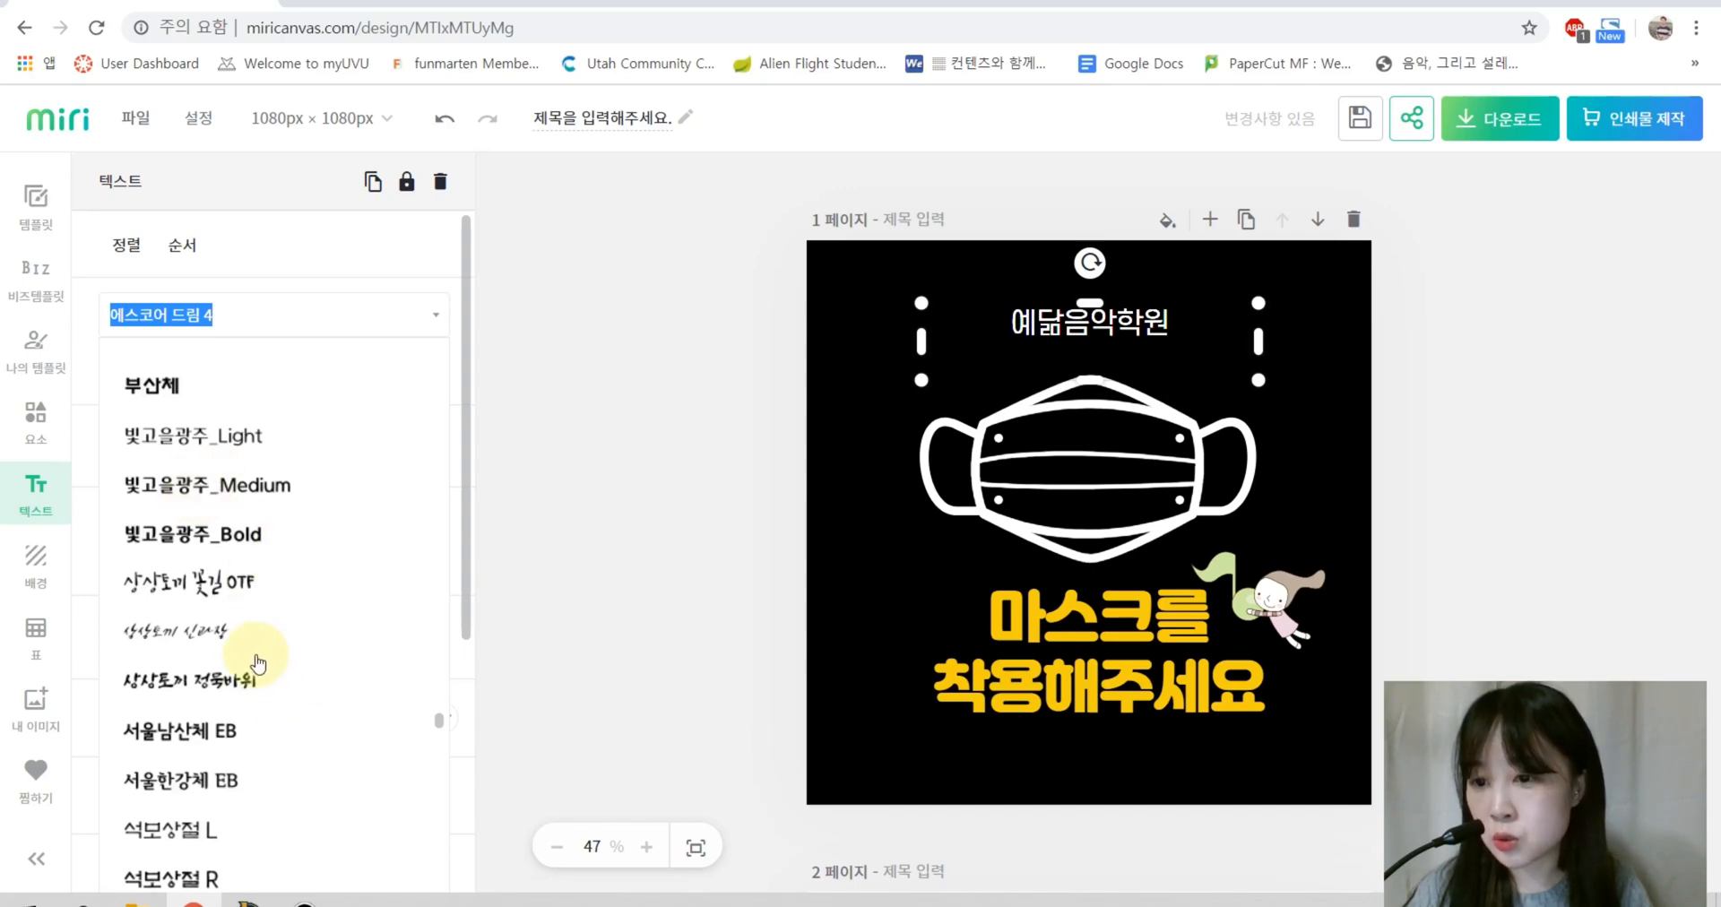
pyautogui.scroll(5, 269, 690)
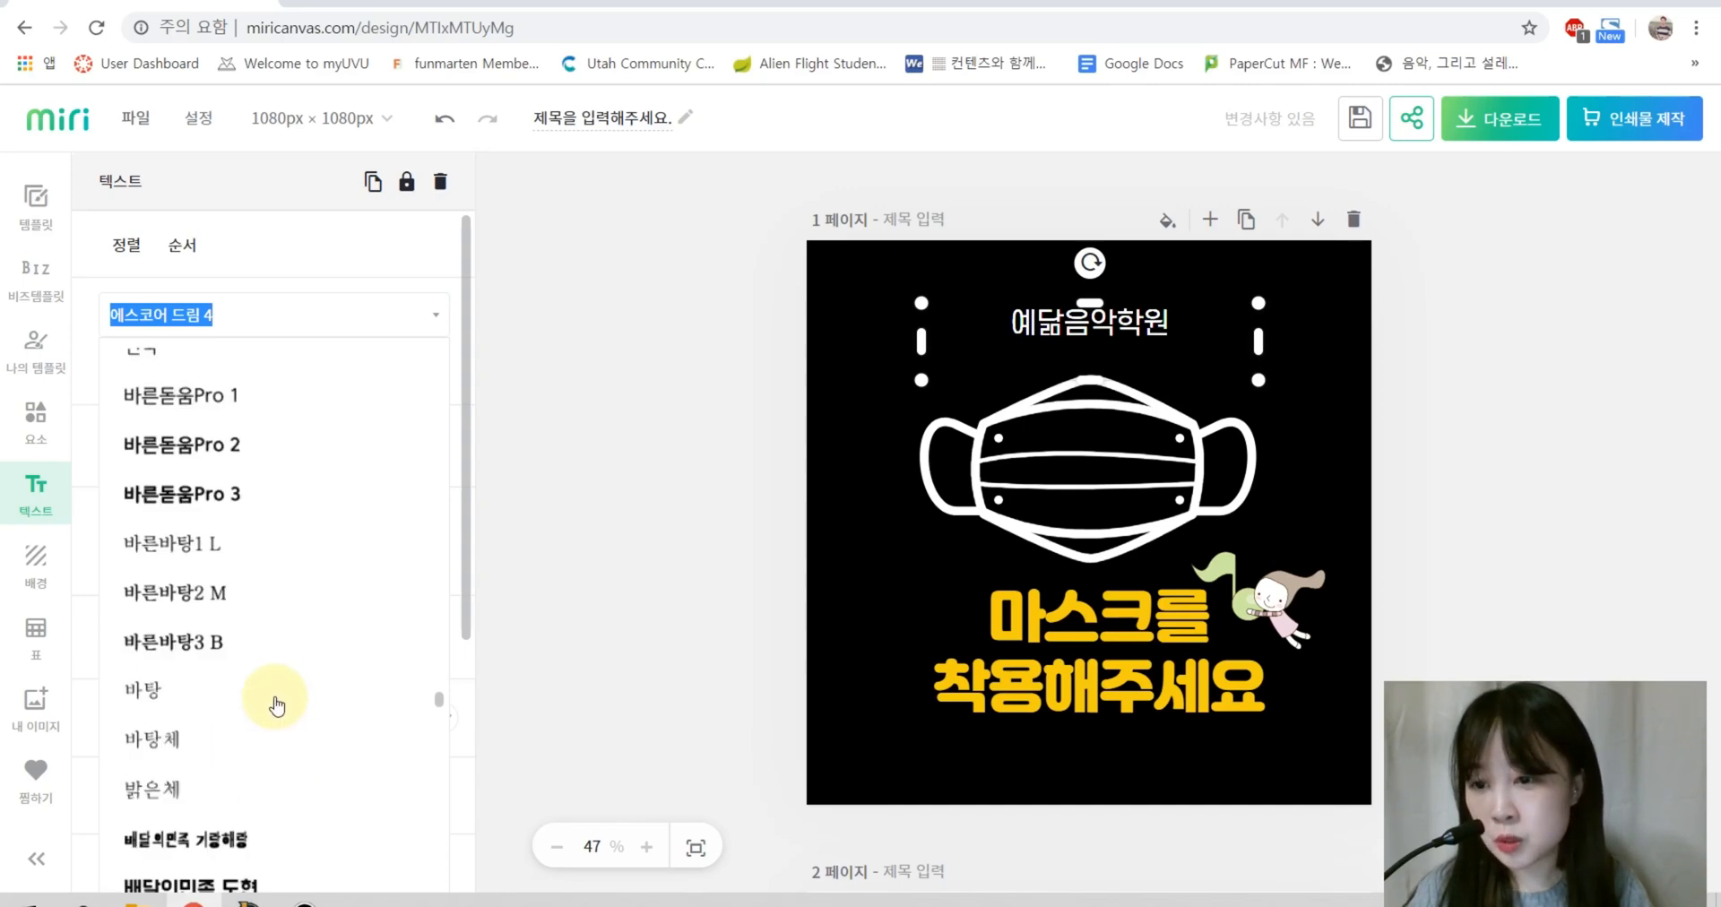
pyautogui.scroll(-4, 276, 706)
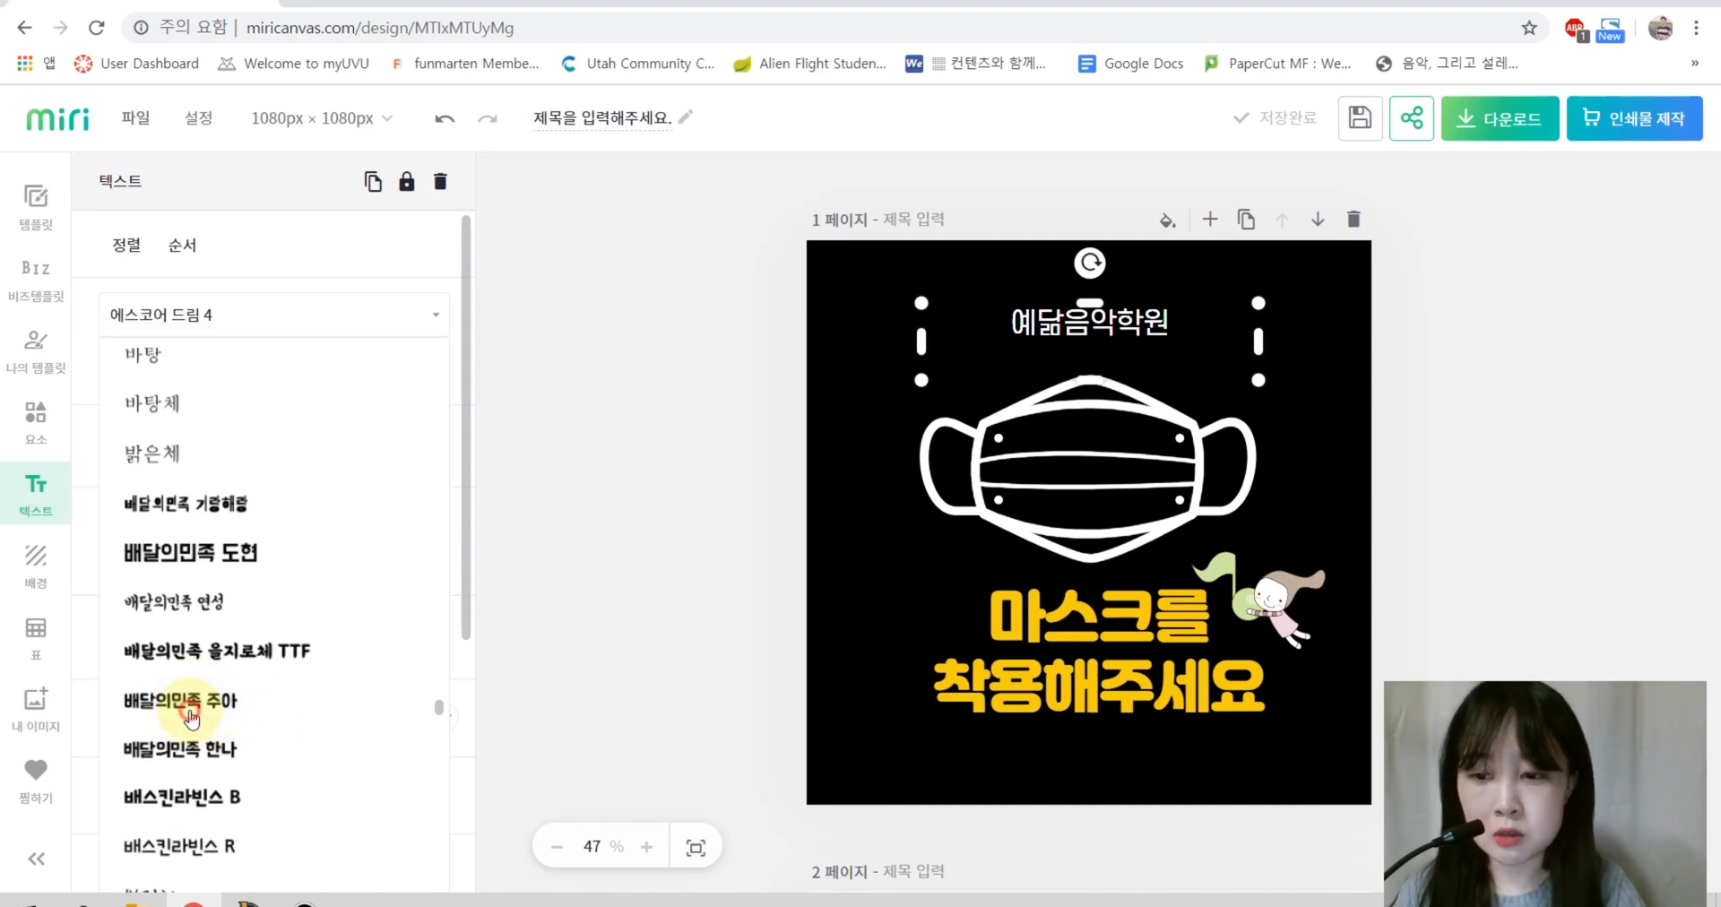
pyautogui.click(189, 708)
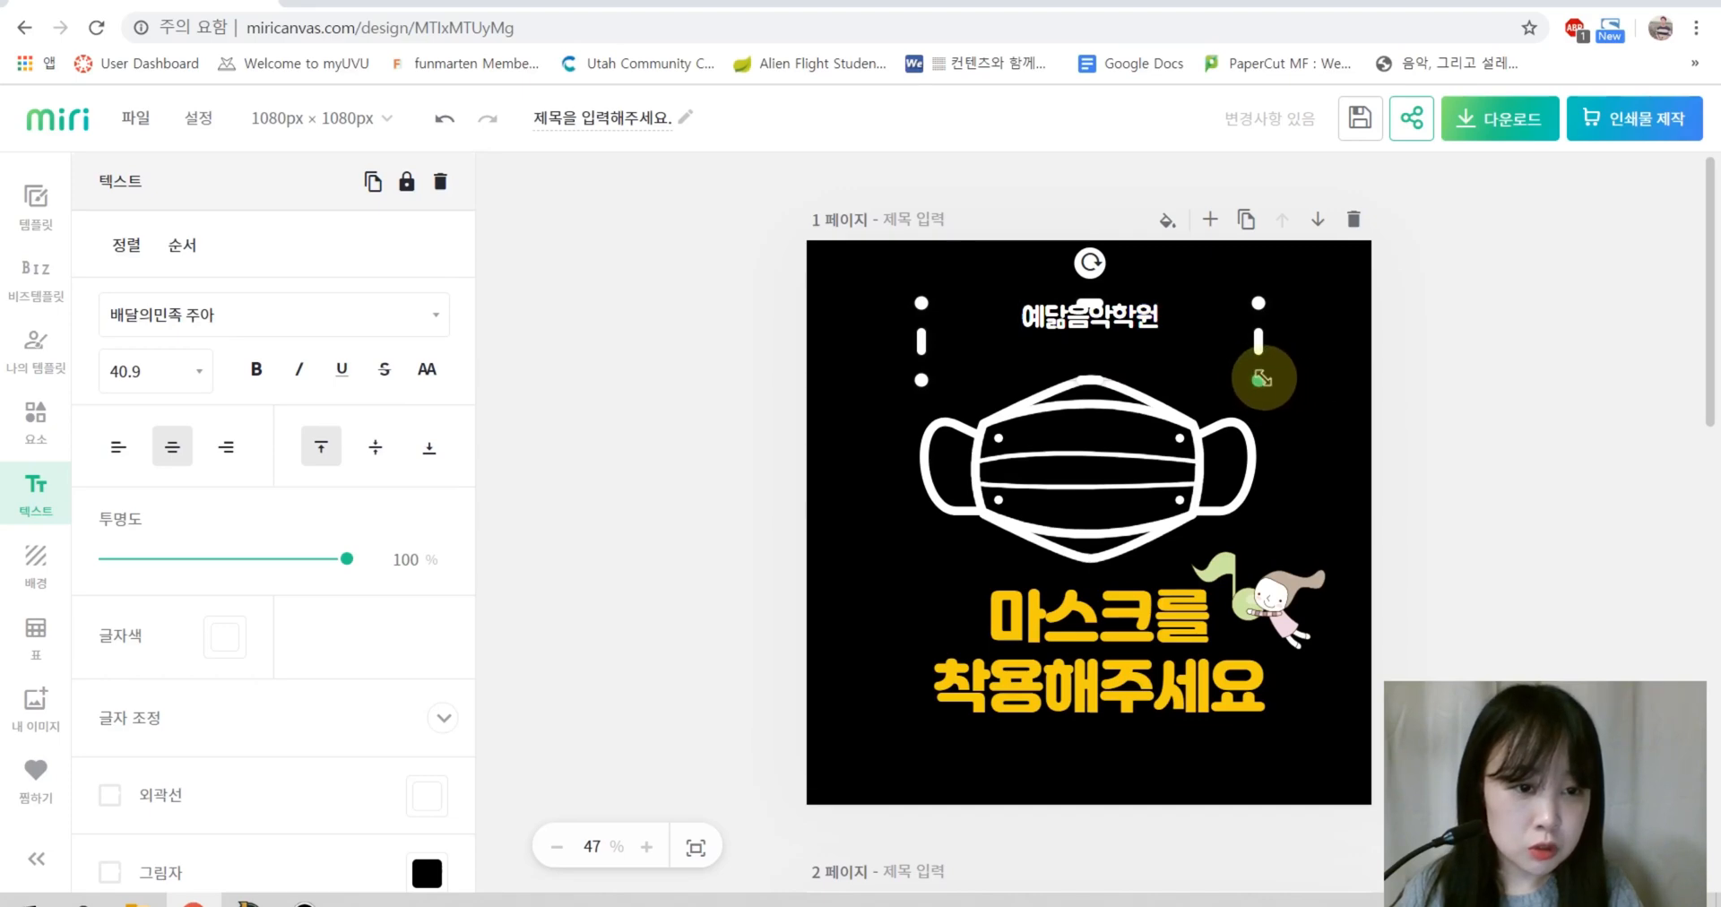
# Step: Enlarge the title to size 68.9 and centre it above the mask
pyautogui.moveTo(1262, 379); pyautogui.dragTo(1406, 427)
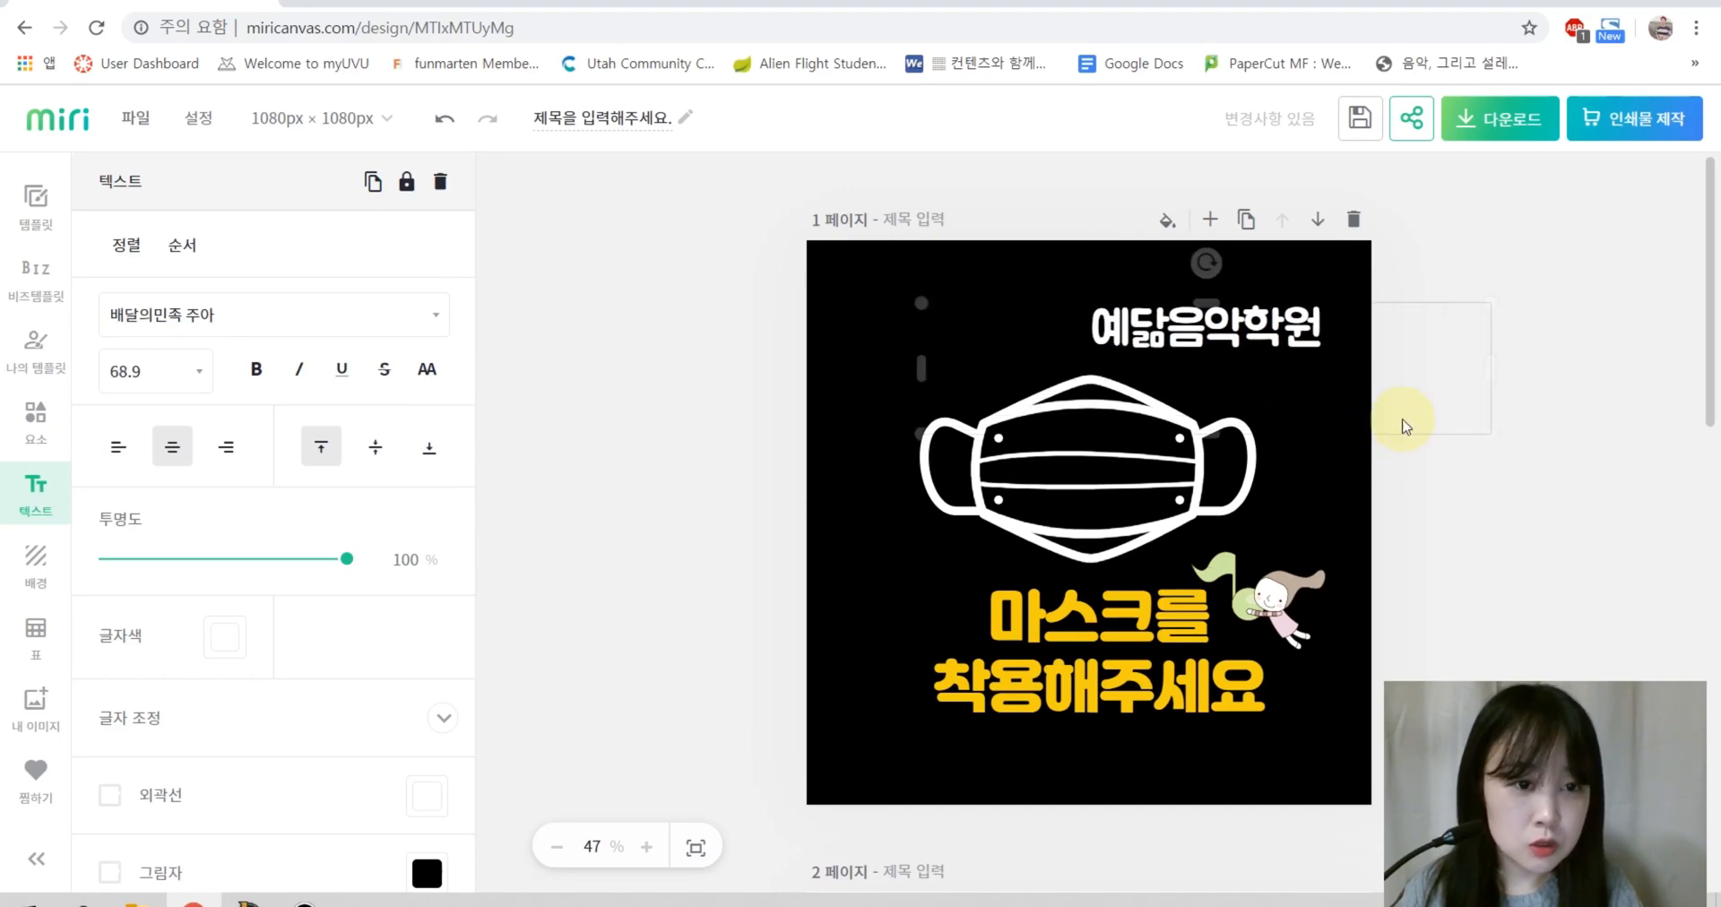
pyautogui.moveTo(1252, 346)
pyautogui.mouseDown()
pyautogui.moveTo(1220, 344)
pyautogui.moveTo(1236, 343)
pyautogui.mouseUp()
pyautogui.click(1659, 356)
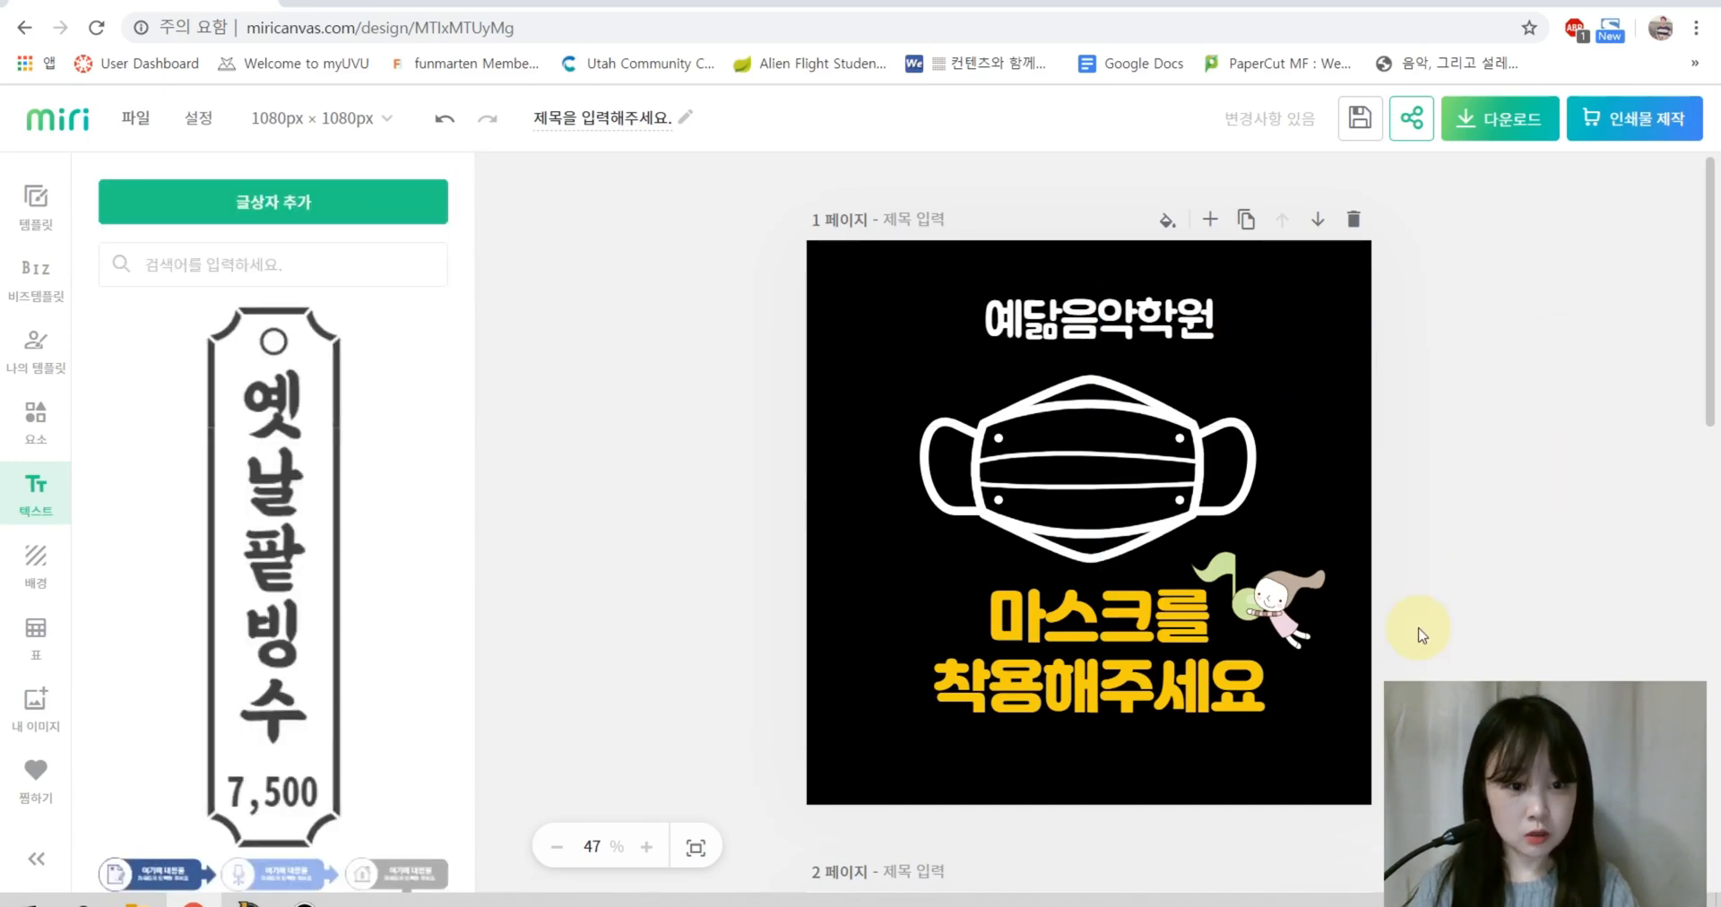
# Step: Move the music-note girl beside the title and try the pink-and-brown stripe pattern background
pyautogui.moveTo(1295, 614)
pyautogui.mouseDown()
pyautogui.moveTo(1321, 503)
pyautogui.moveTo(1295, 311)
pyautogui.moveTo(1317, 587)
pyautogui.moveTo(1300, 583)
pyautogui.mouseUp()
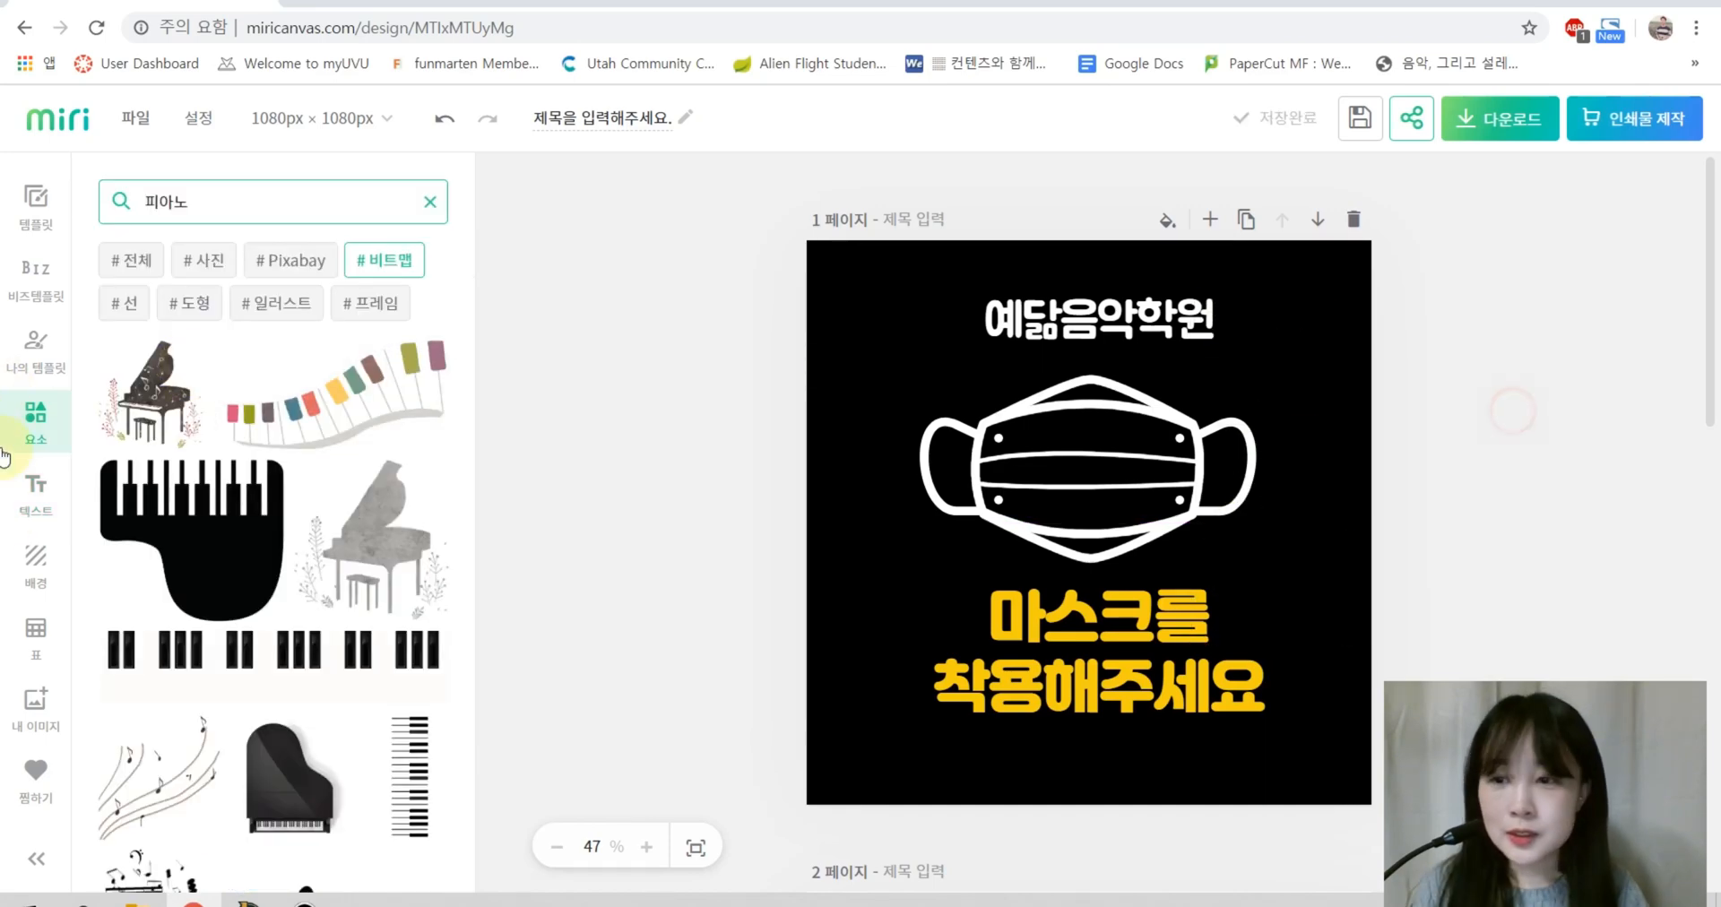
pyautogui.click(36, 551)
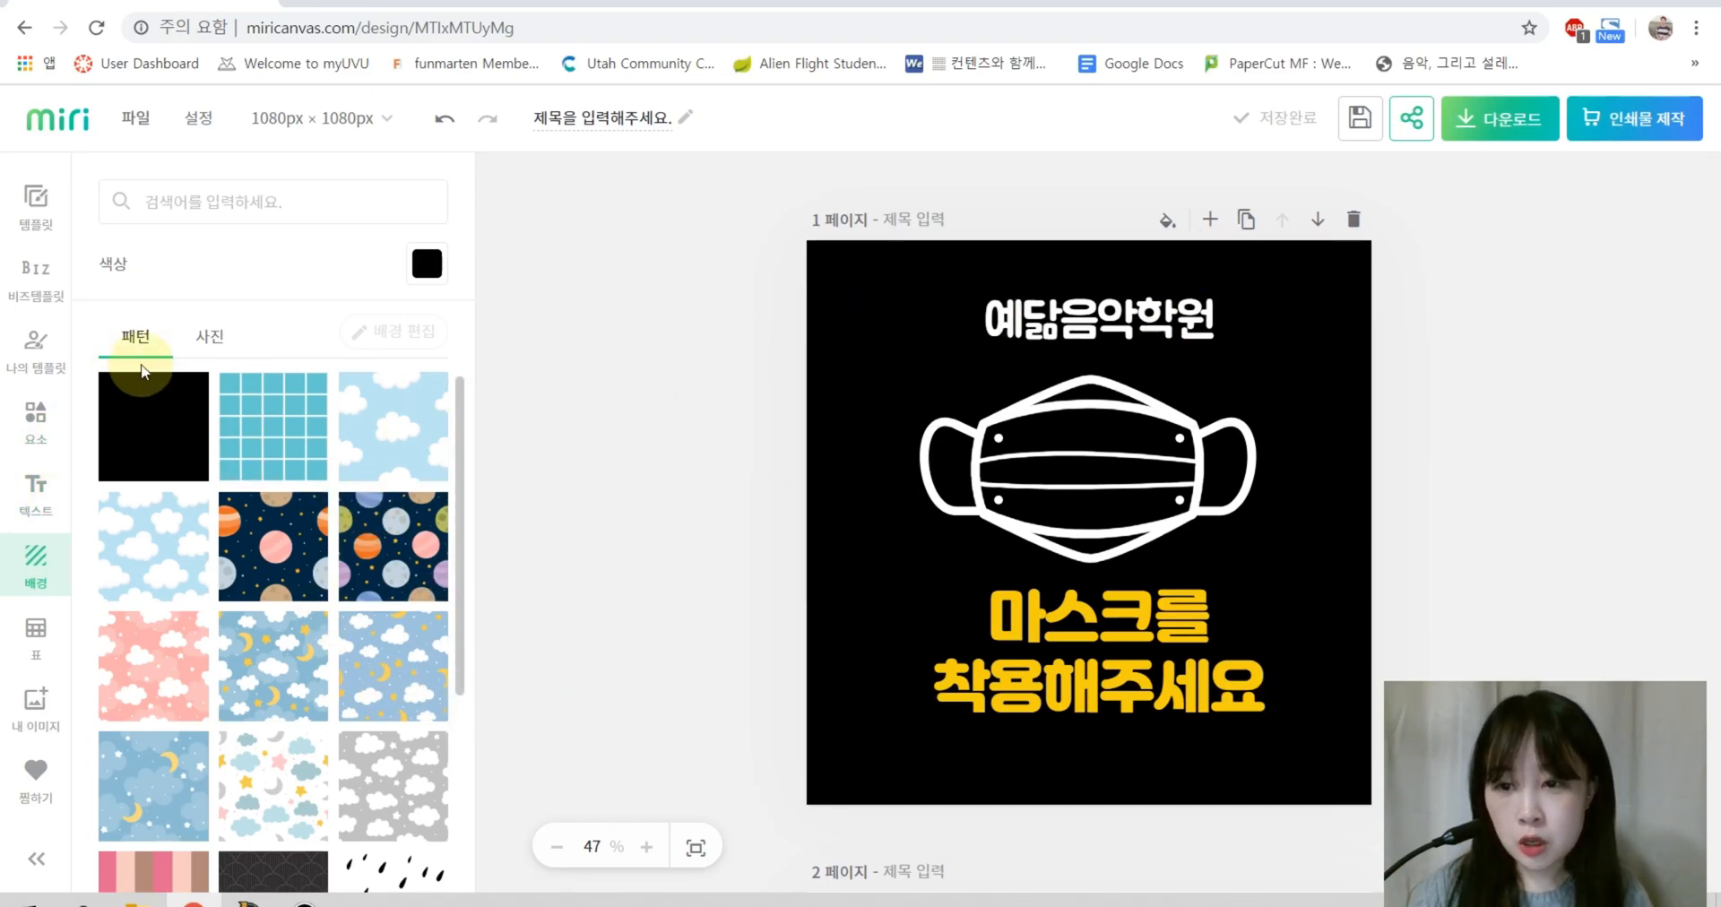
pyautogui.scroll(-5, 323, 667)
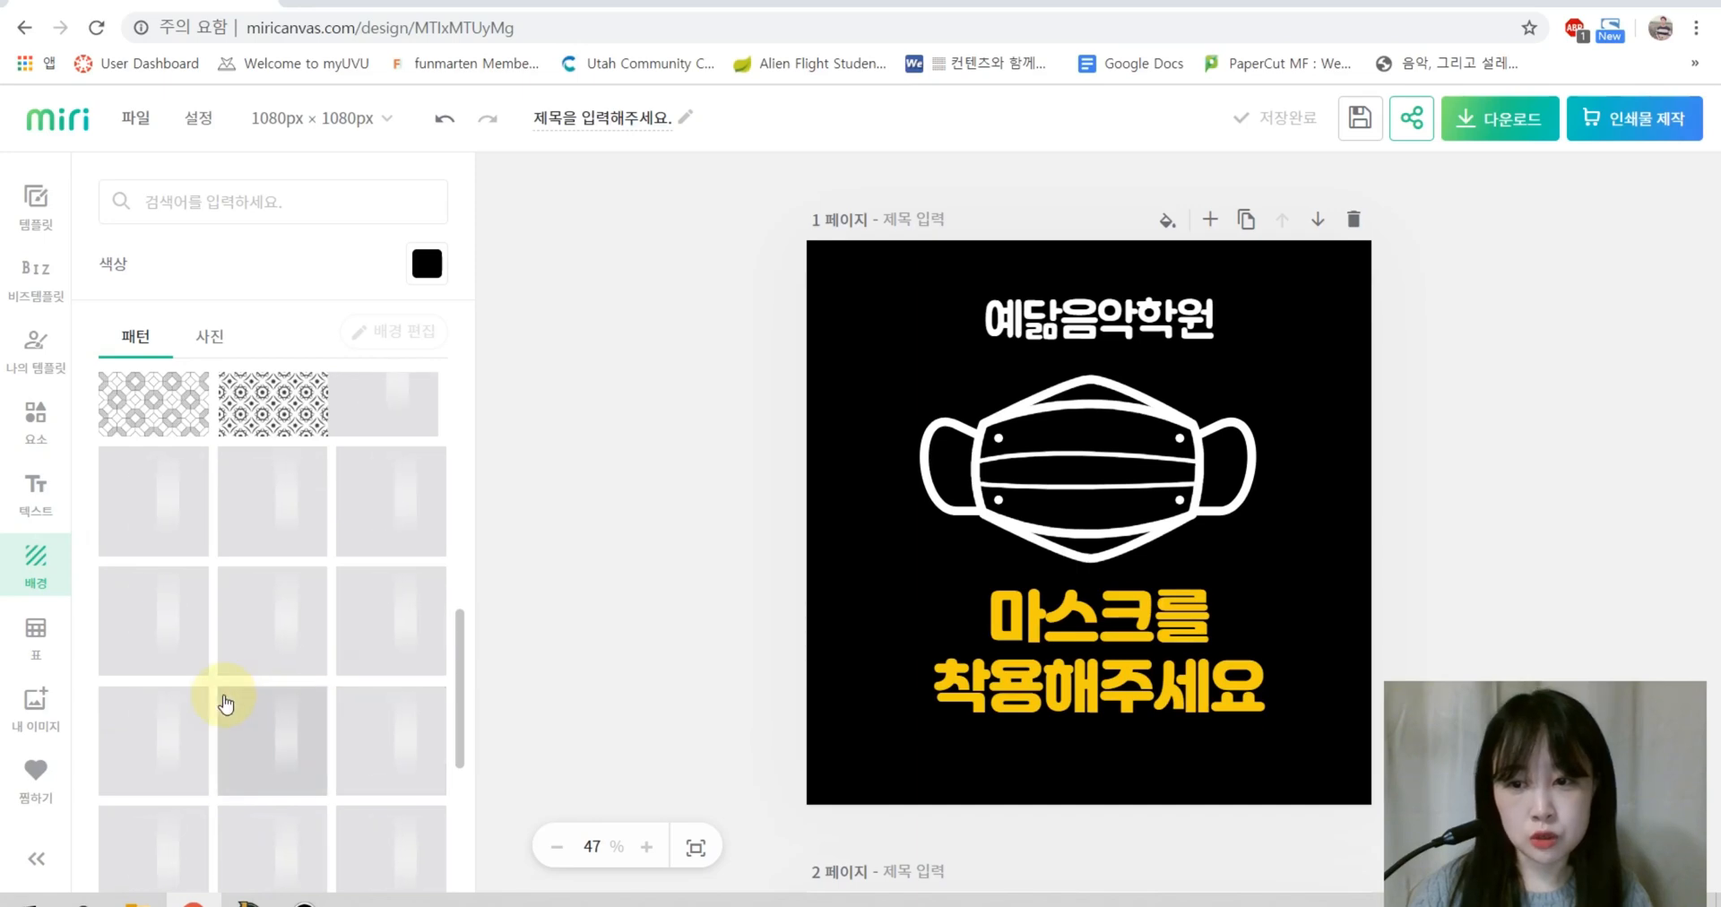
pyautogui.scroll(4, 310, 618)
pyautogui.scroll(-3, 278, 632)
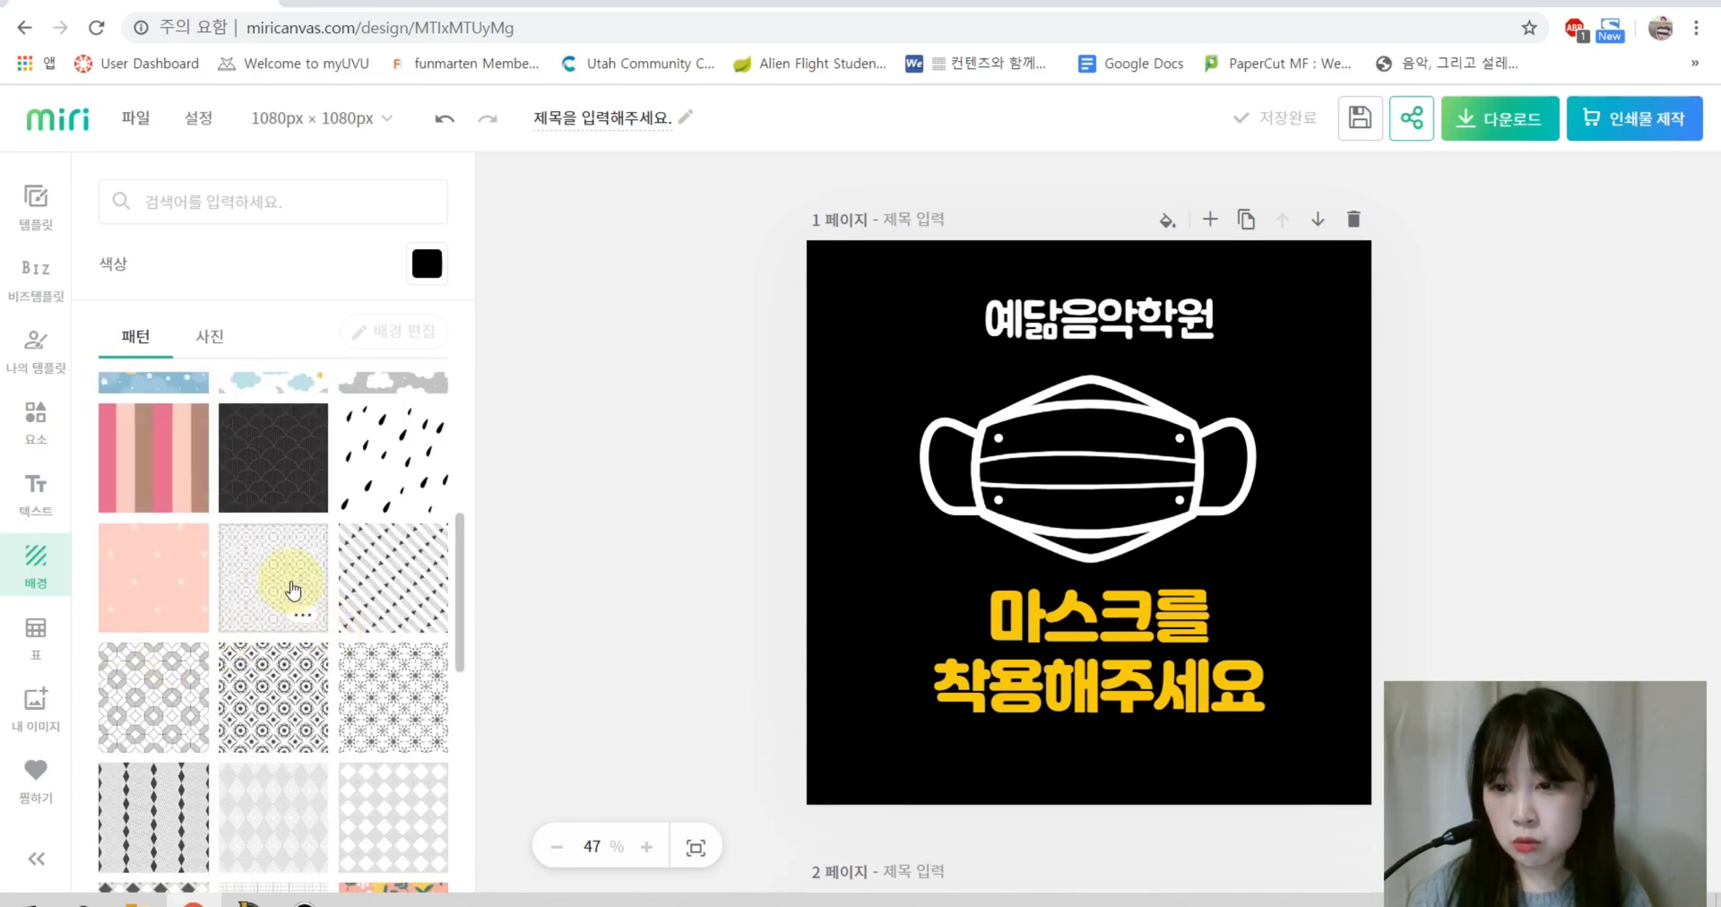
pyautogui.click(136, 454)
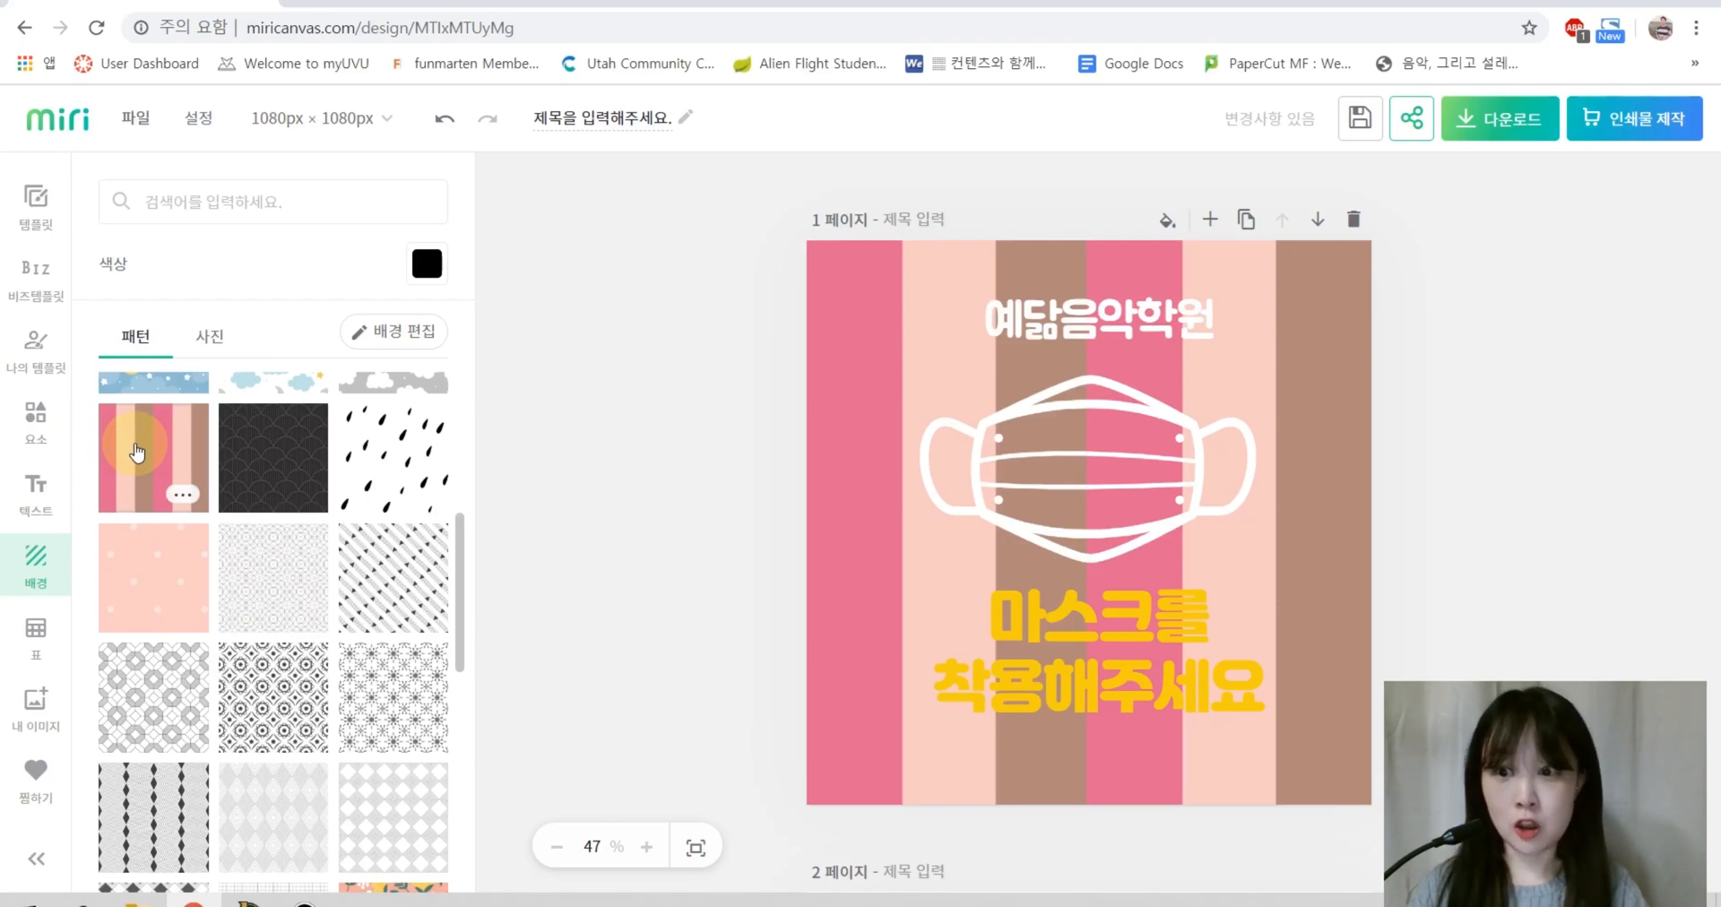
# Step: Try several photo backgrounds: blue speech-bubble, grey, white and pink leaf, plain pink
pyautogui.click(210, 336)
pyautogui.click(392, 560)
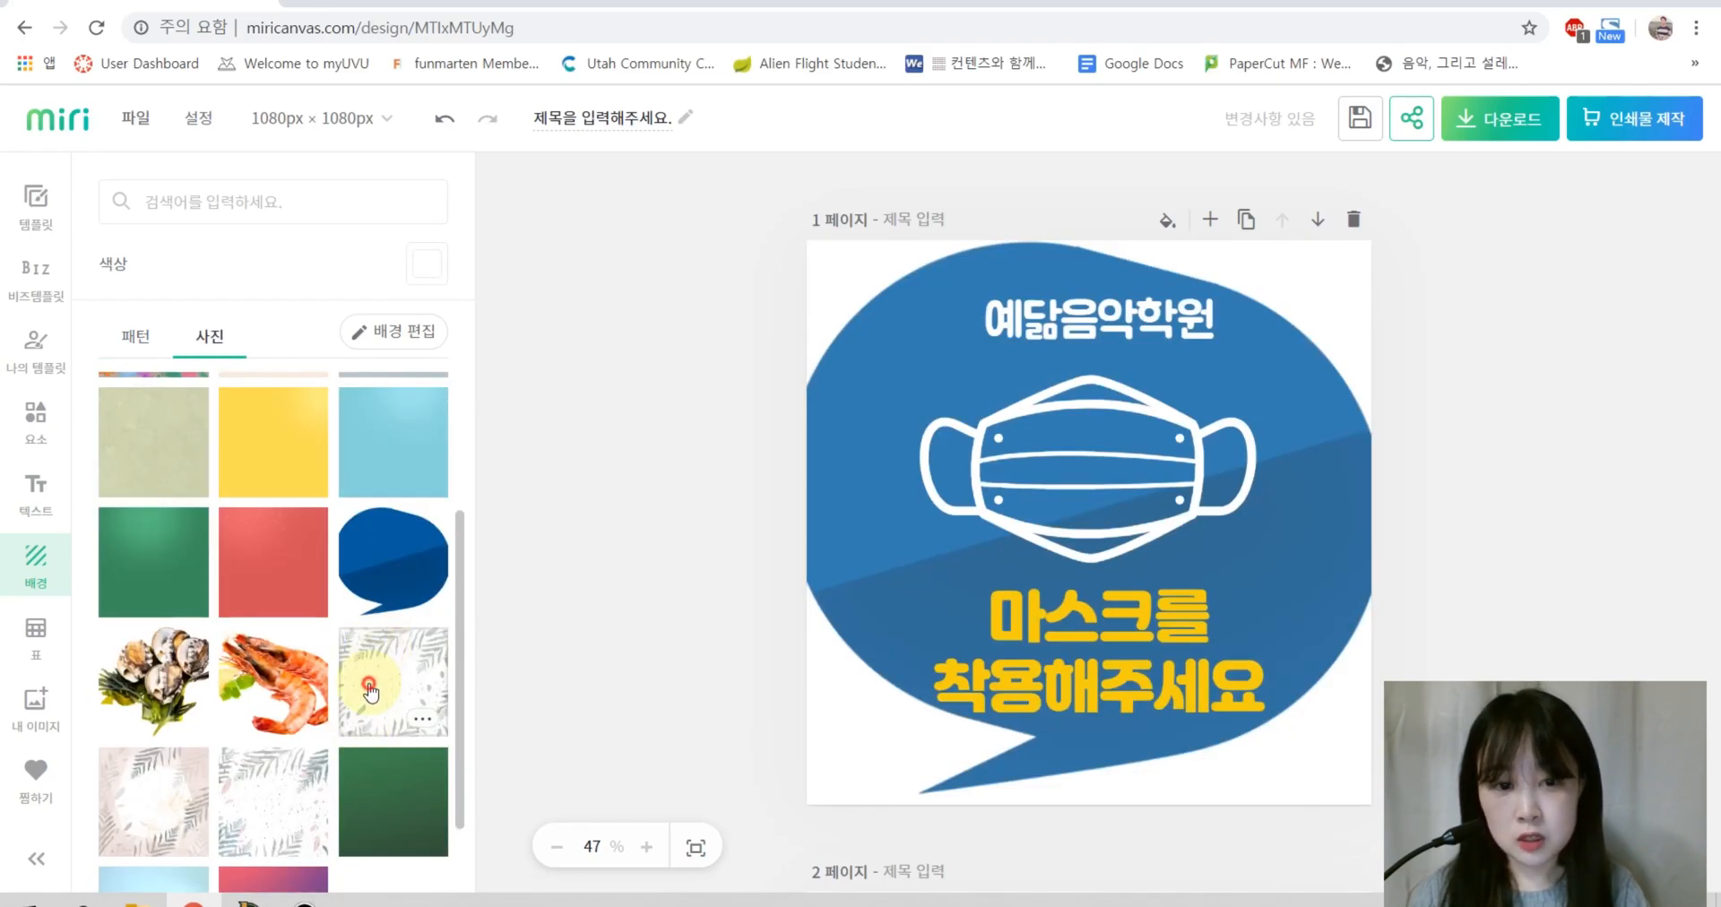
pyautogui.click(369, 690)
pyautogui.scroll(-1, 394, 627)
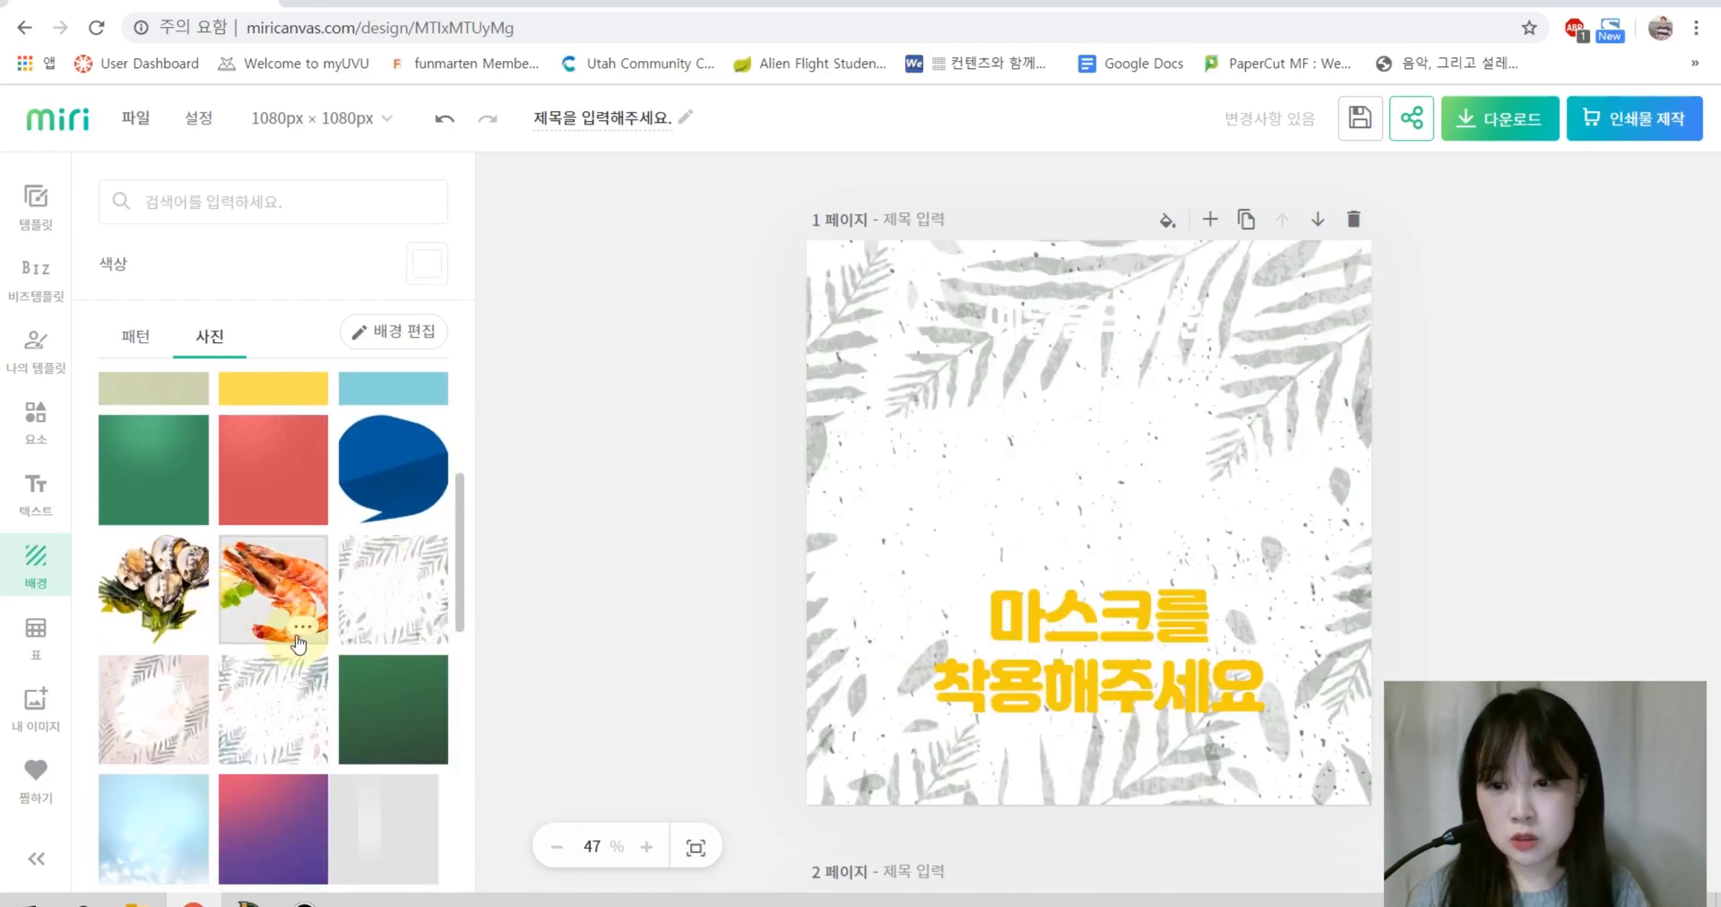
pyautogui.click(264, 695)
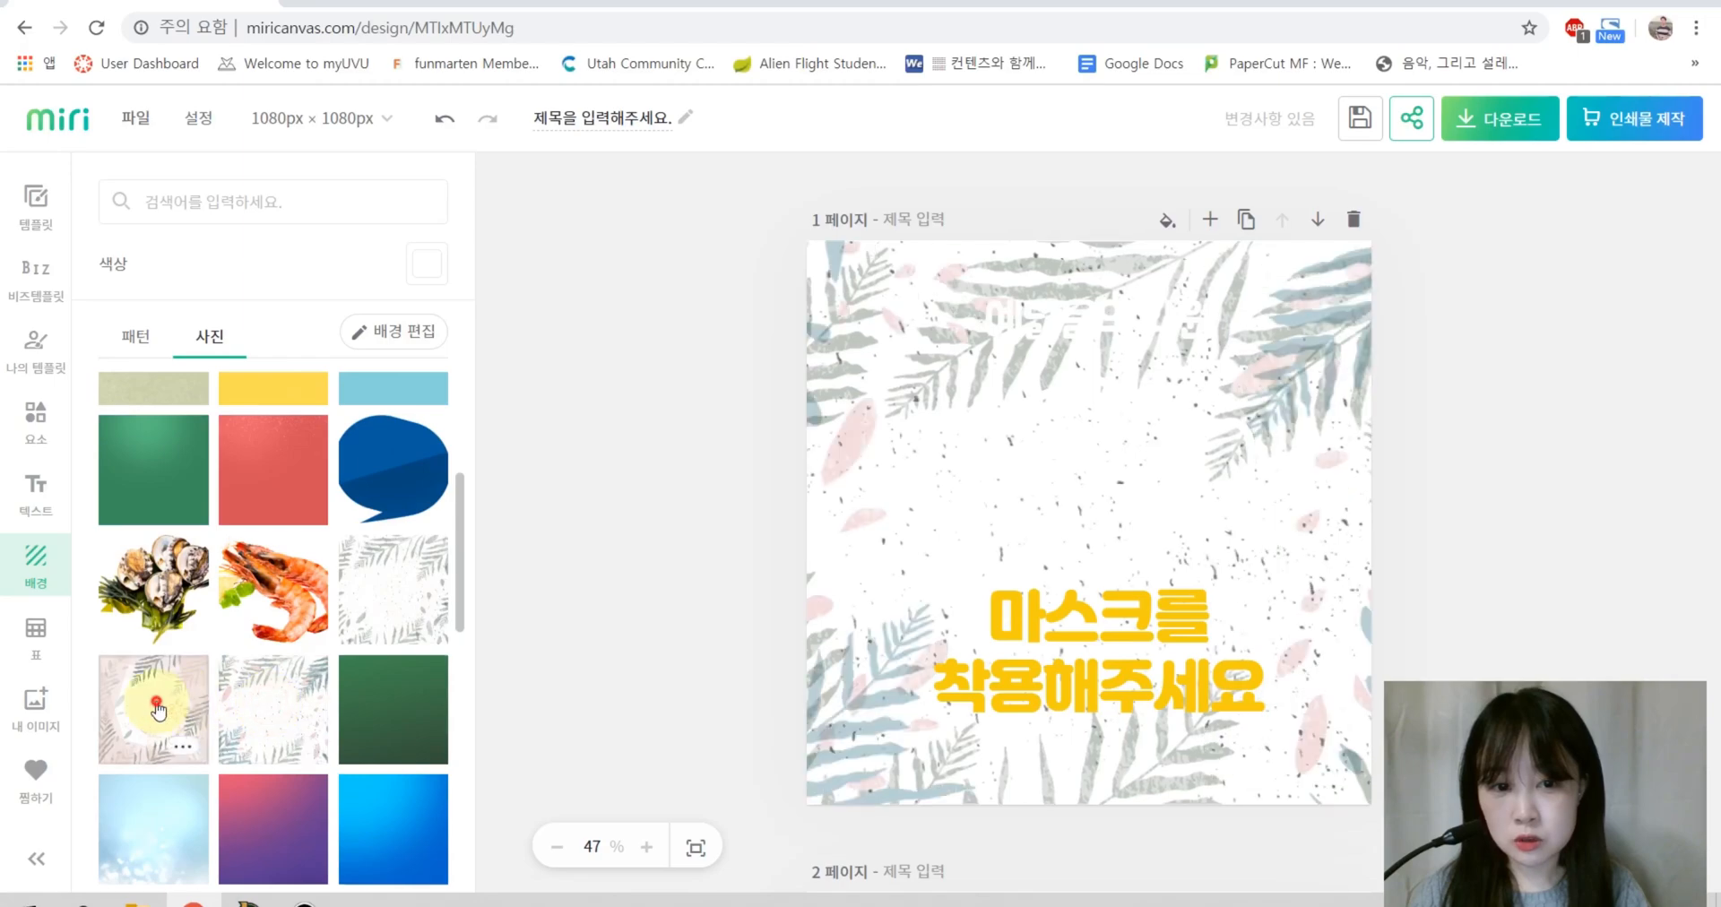
pyautogui.click(148, 695)
pyautogui.scroll(-3, 336, 698)
pyautogui.click(365, 739)
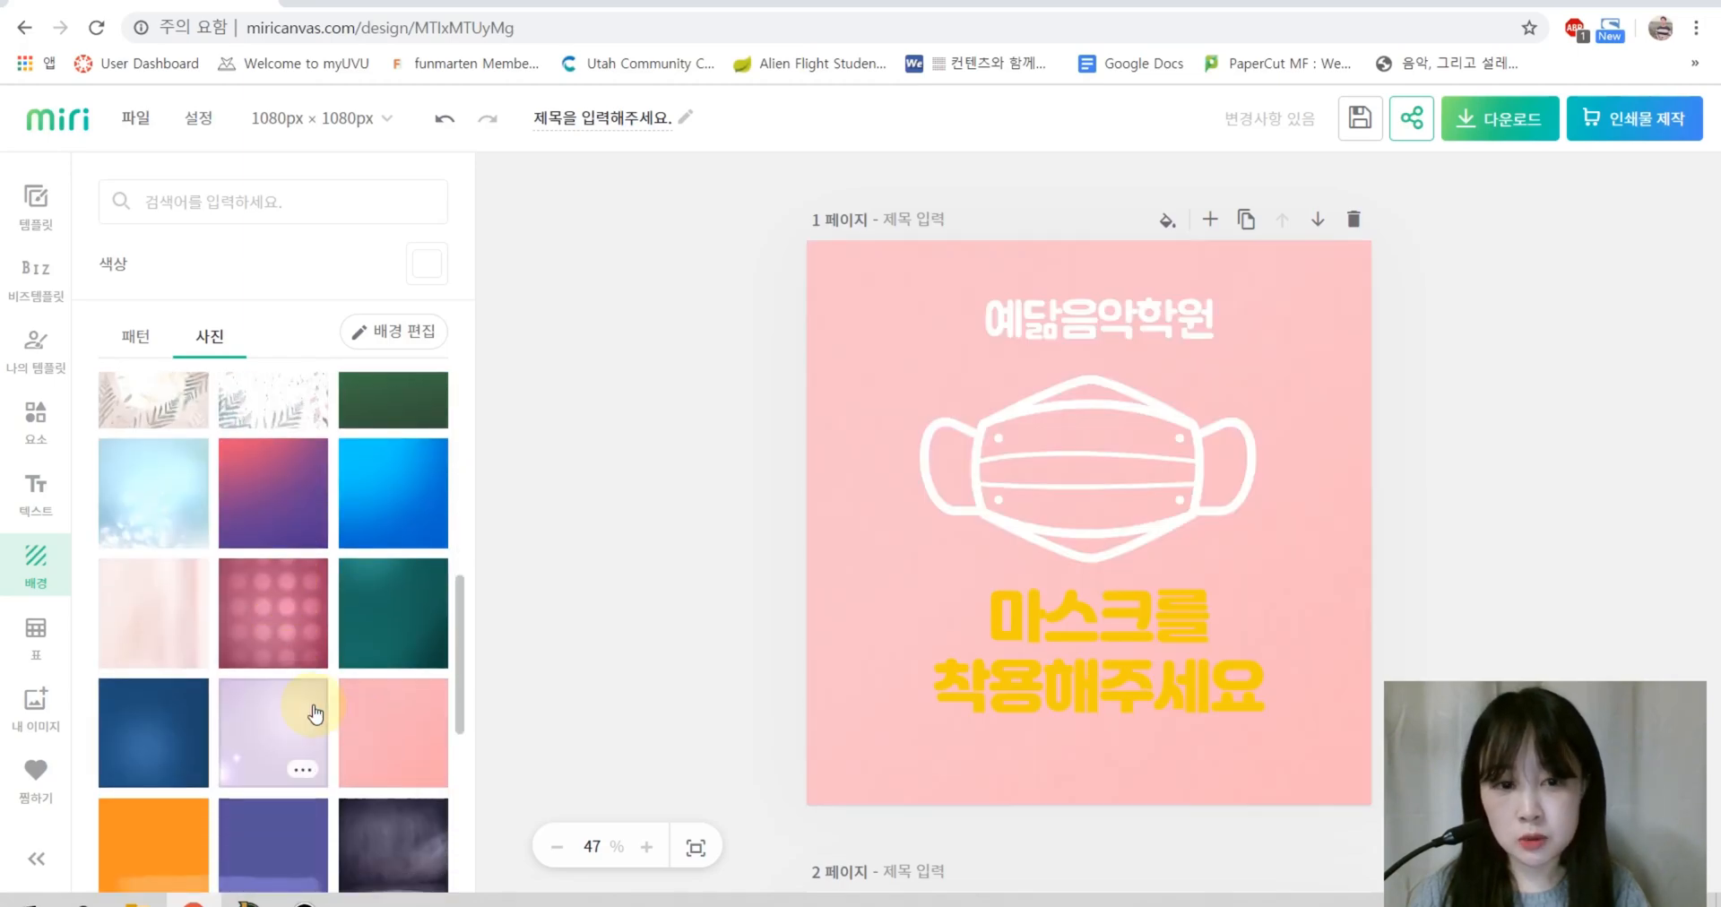
# Step: Apply the lilac geometric photo background and open its edit settings
pyautogui.scroll(-2, 376, 717)
pyautogui.scroll(8, 372, 654)
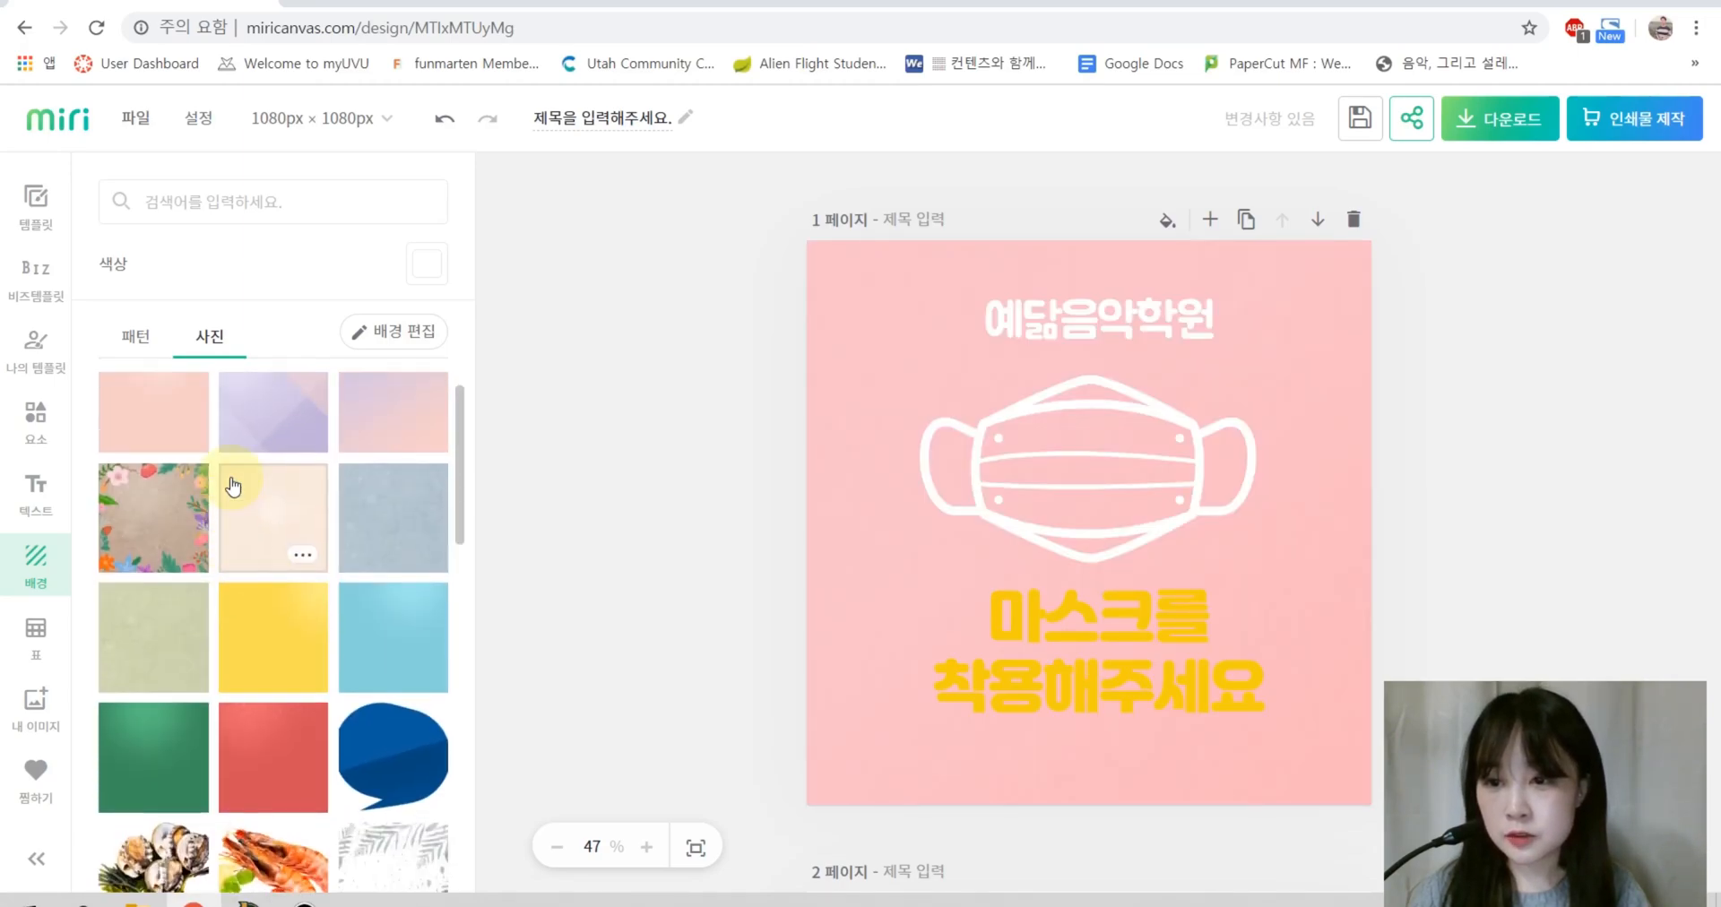
pyautogui.click(257, 435)
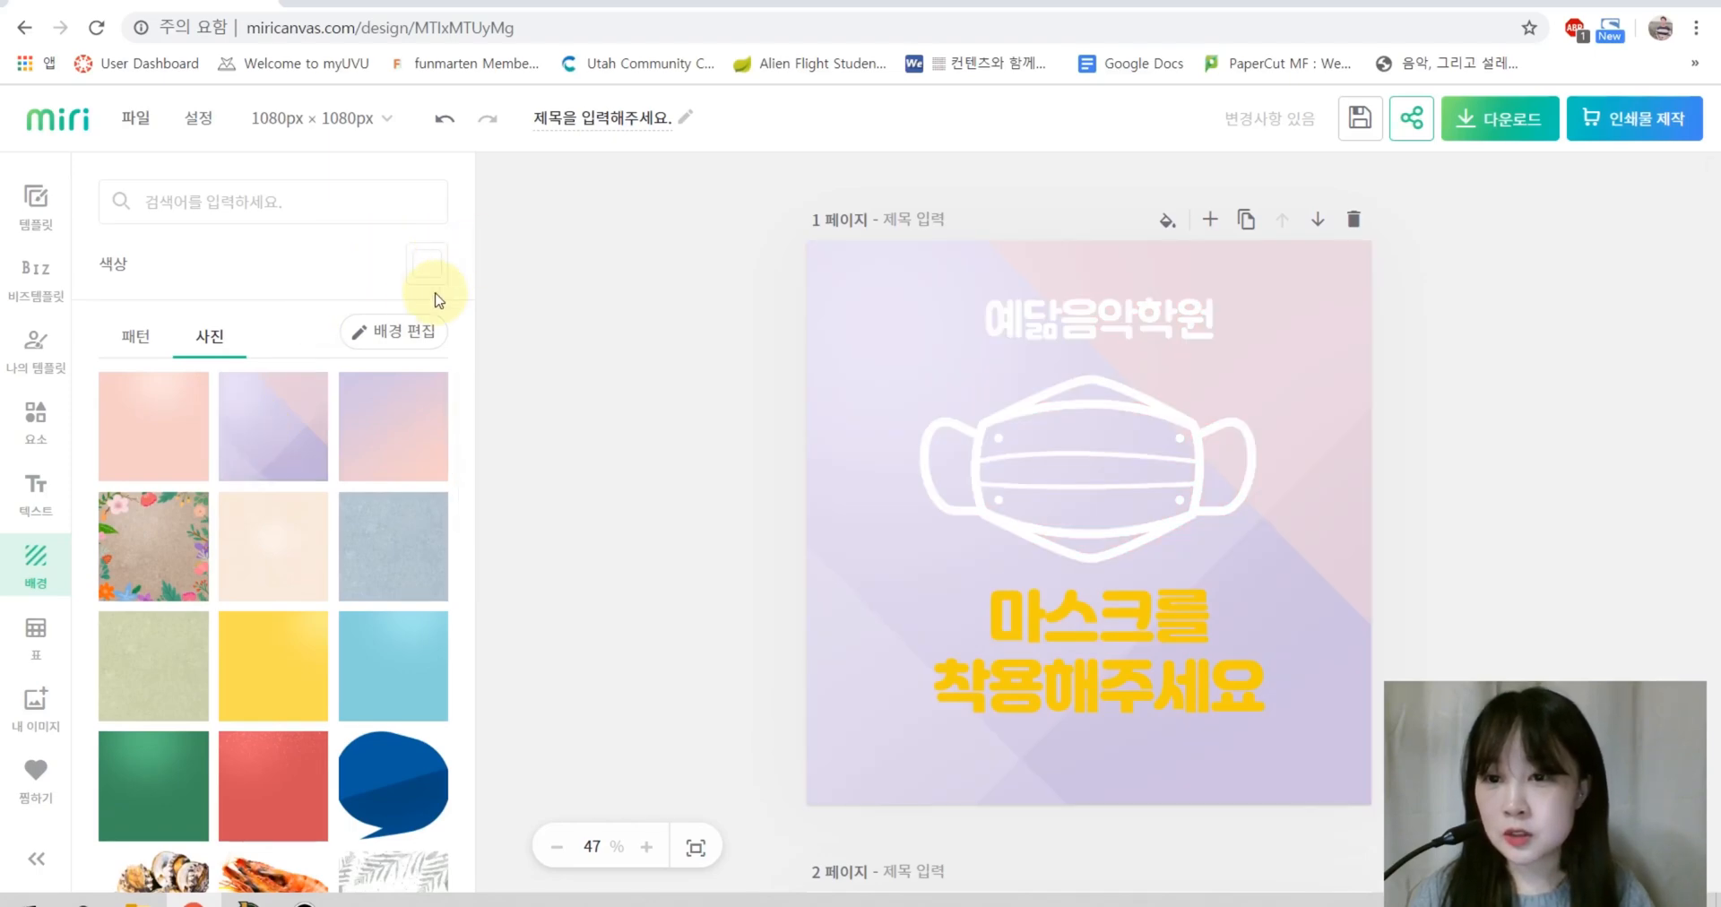
pyautogui.click(404, 331)
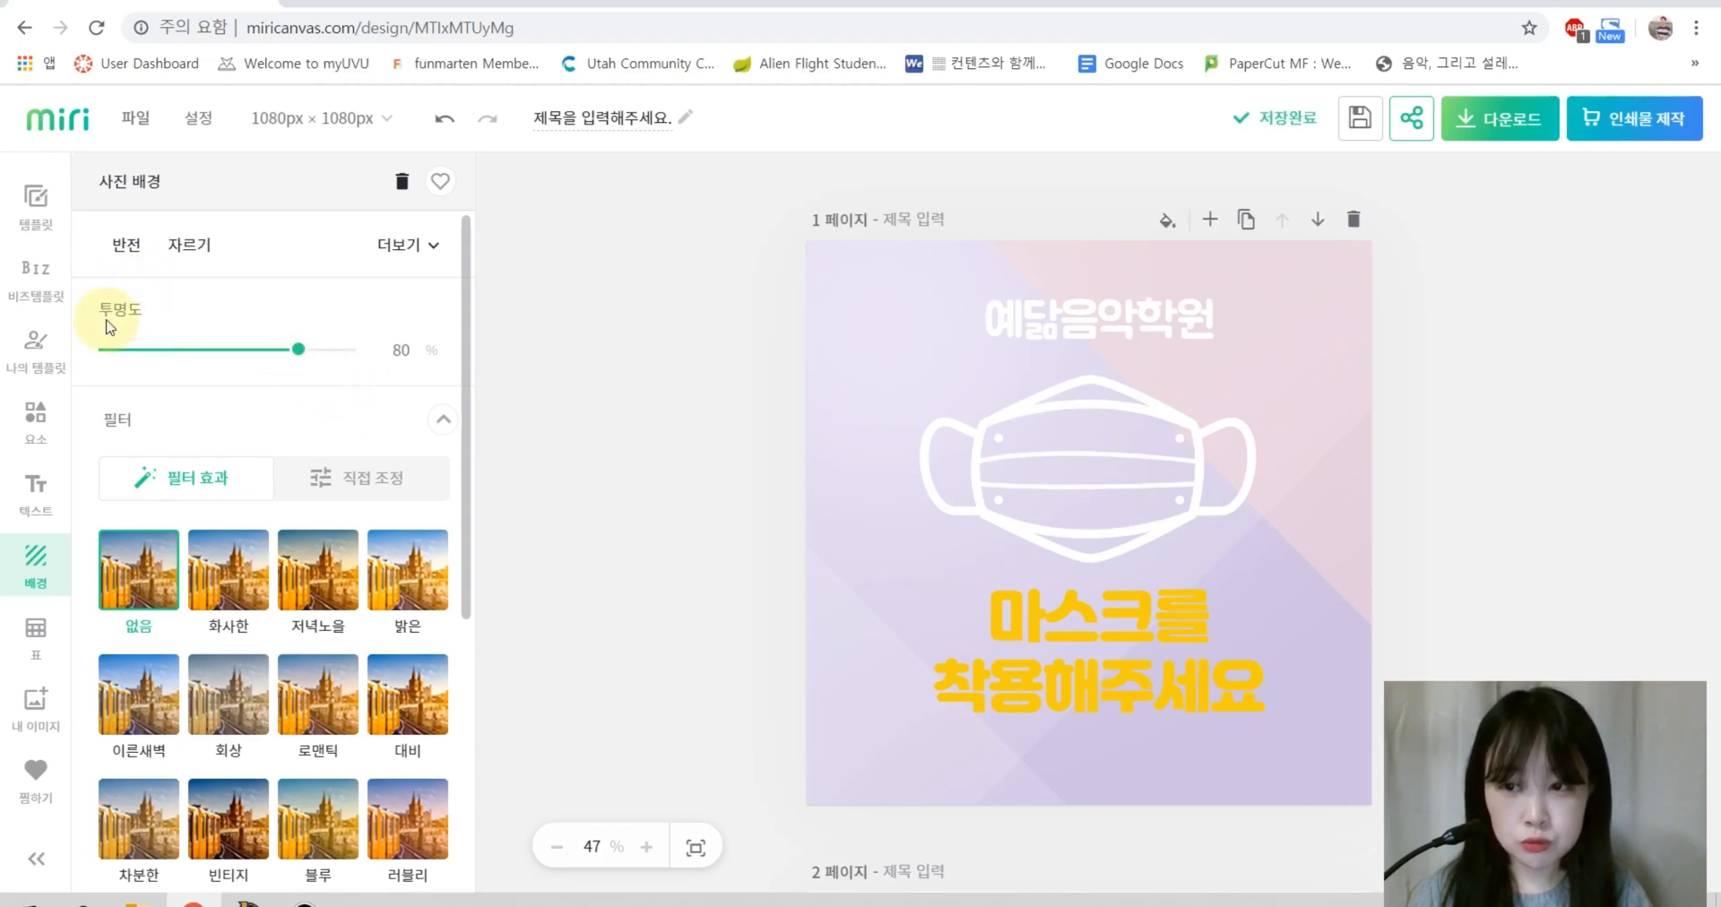
# Step: Lower the lilac background's 투명도 to 72% and return to the background choices
pyautogui.moveTo(298, 359); pyautogui.dragTo(395, 349)
pyautogui.click(576, 346)
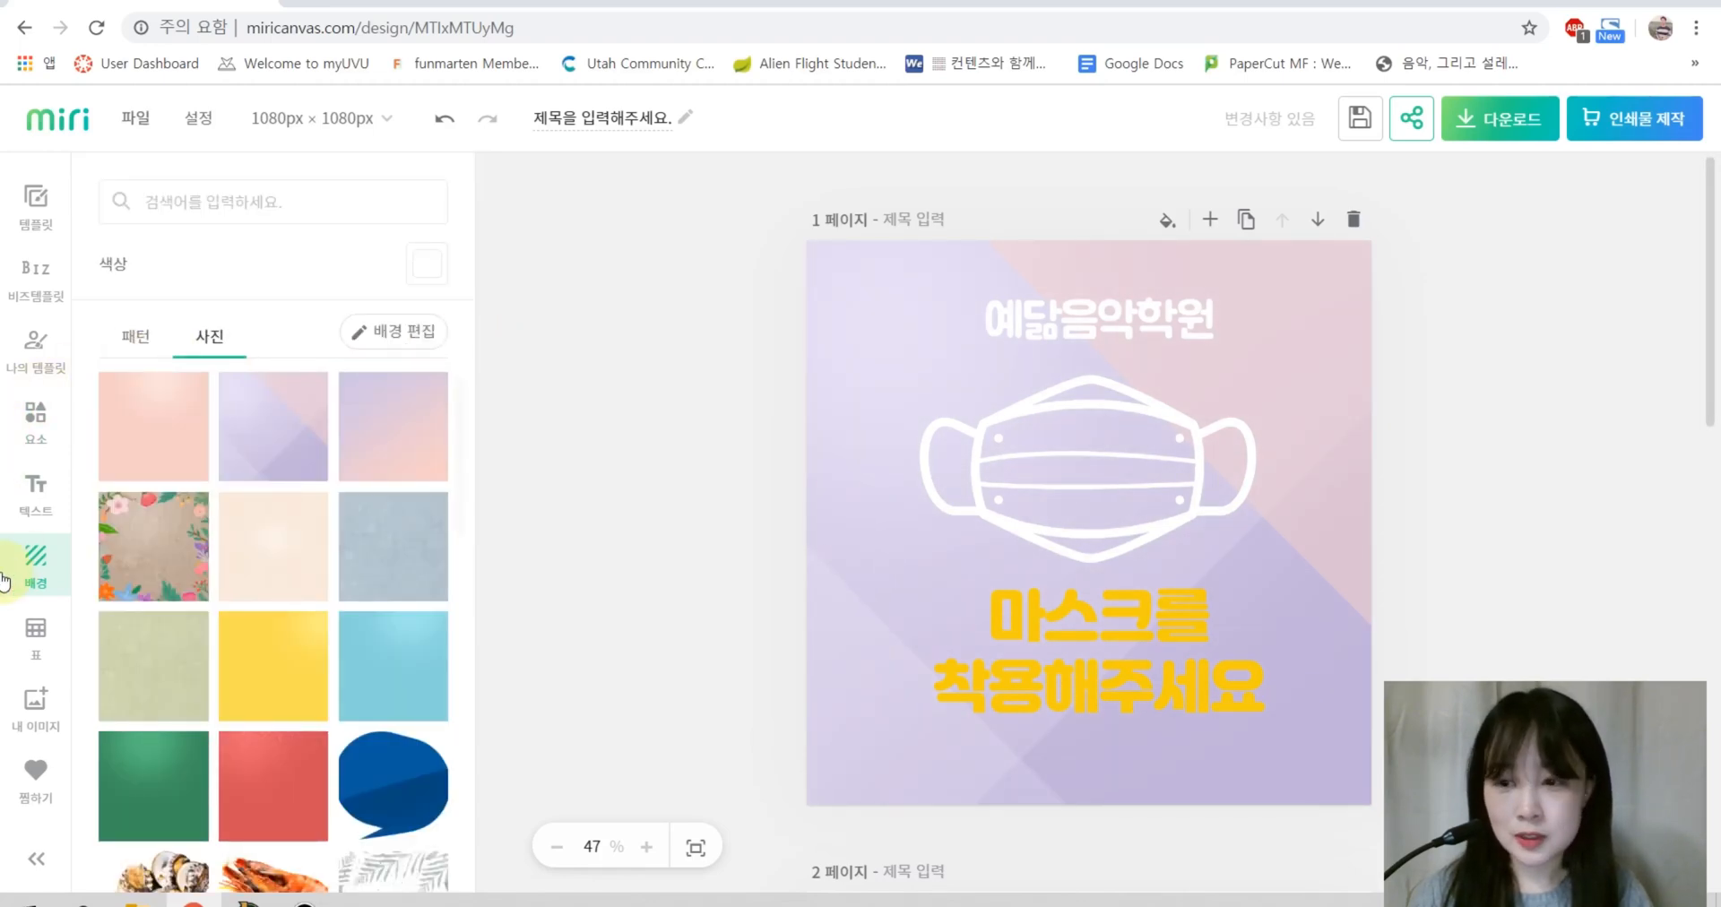
# Step: Add the orange table from the table templates, then undo it off the page
pyautogui.click(34, 630)
pyautogui.scroll(-5, 330, 610)
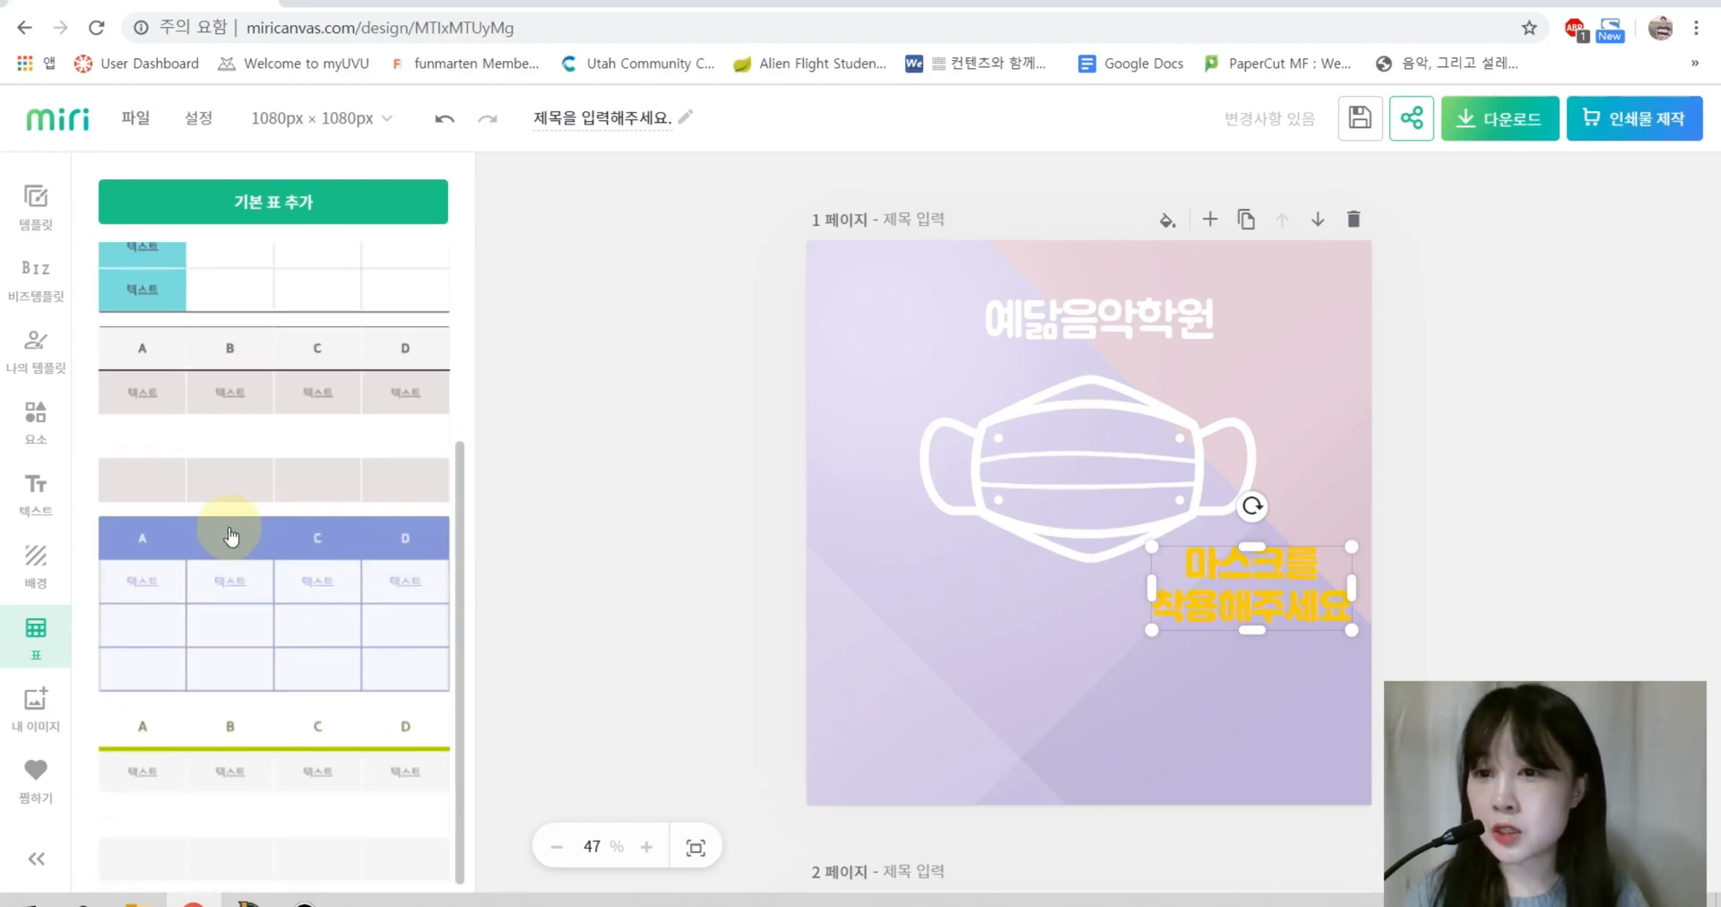
pyautogui.scroll(3, 347, 699)
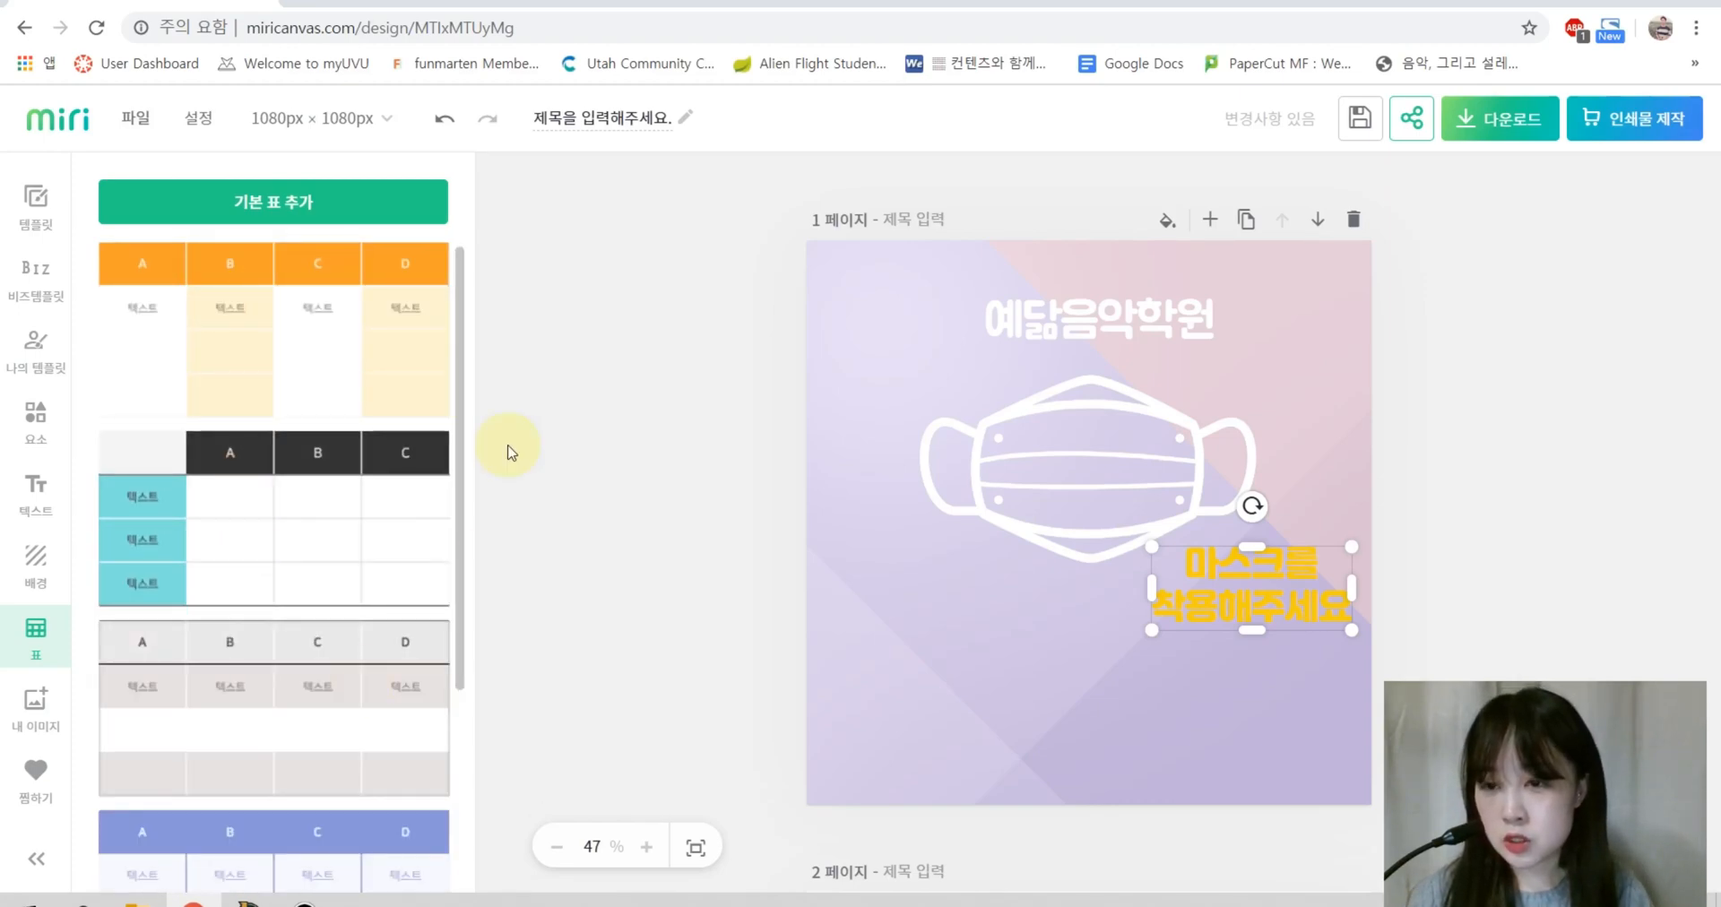
pyautogui.click(323, 361)
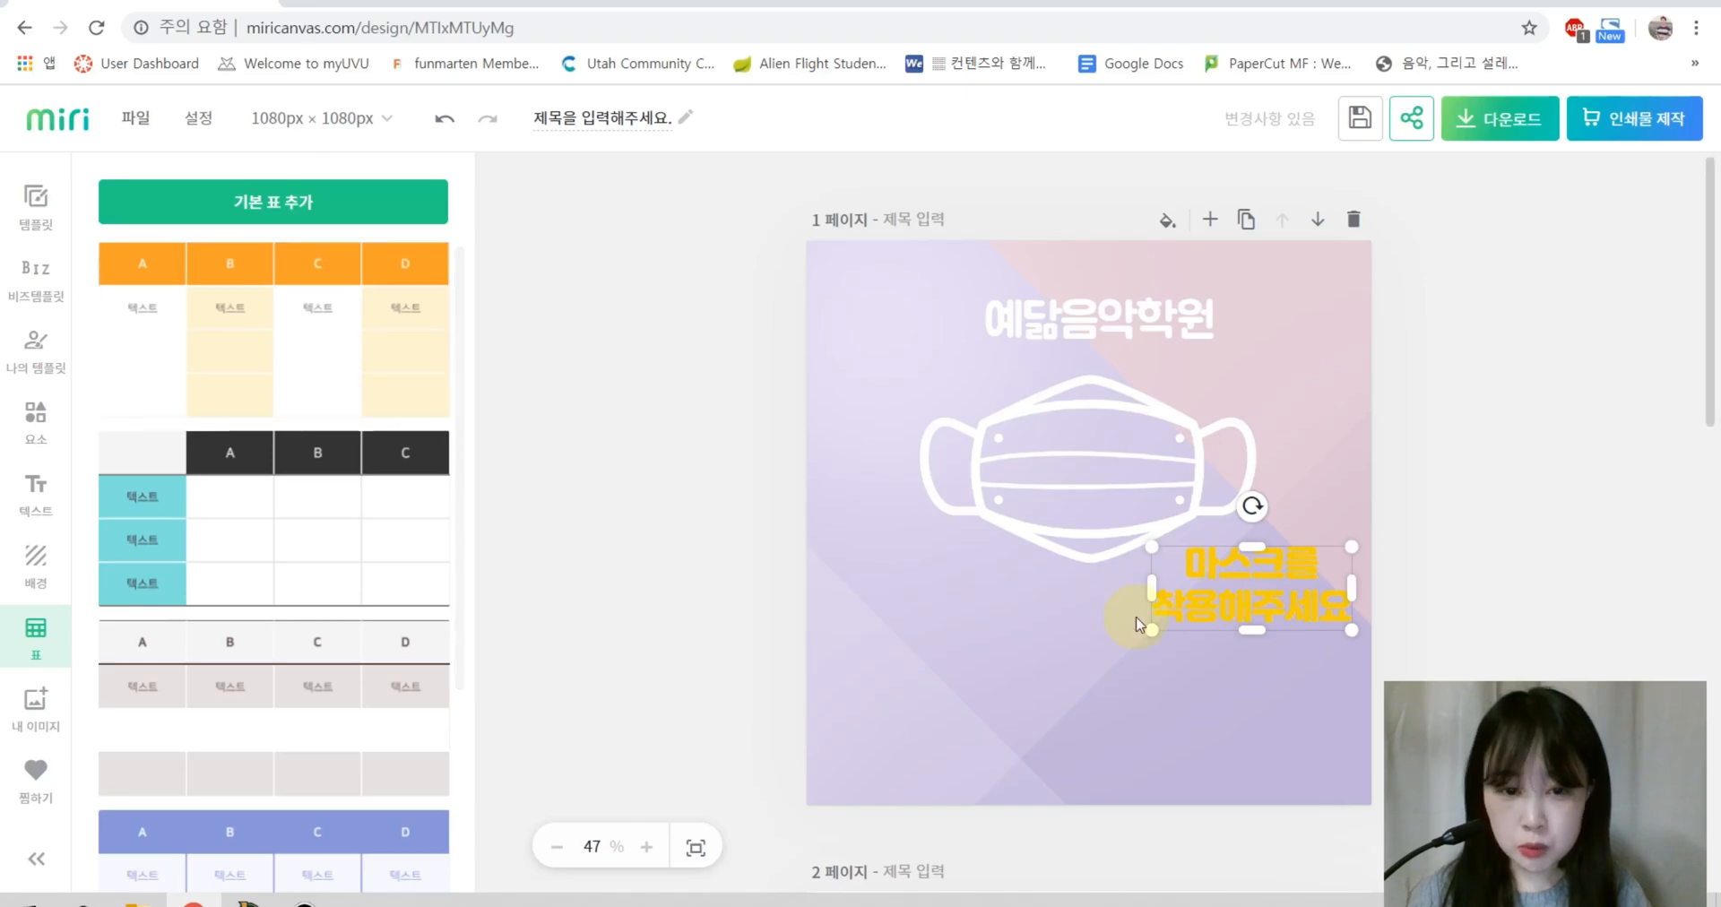
pyautogui.click(1289, 635)
pyautogui.hotkey('ctrl', 'z')
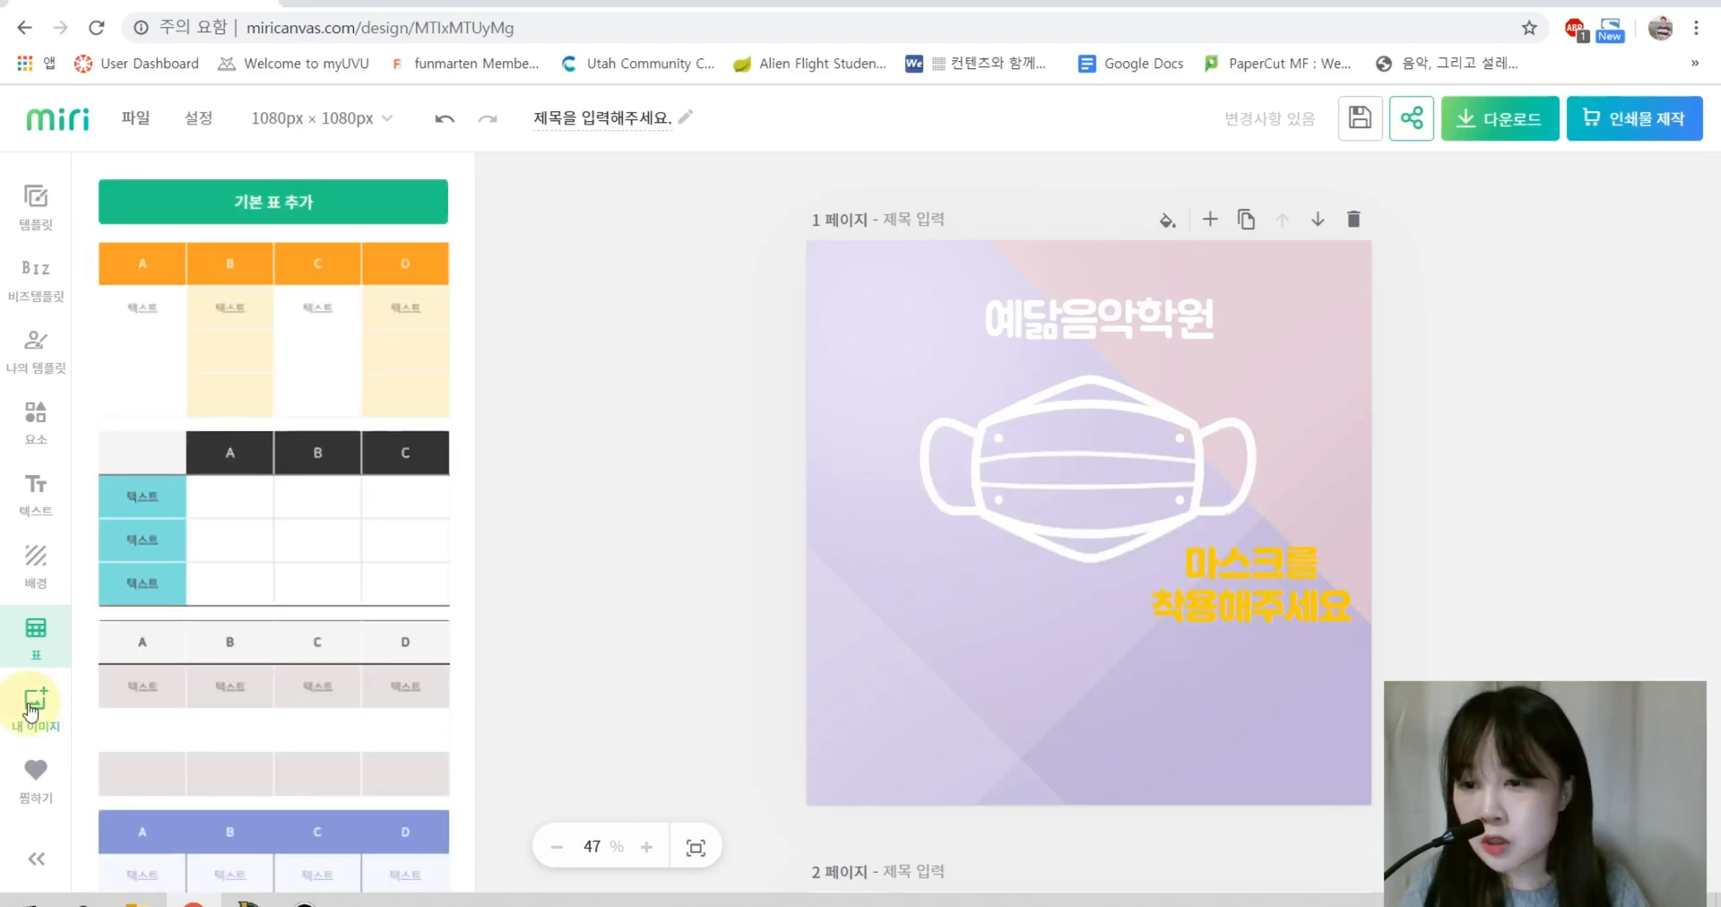
# Step: Drop the Instagram badge from My Images onto the page, then delete it
pyautogui.click(36, 703)
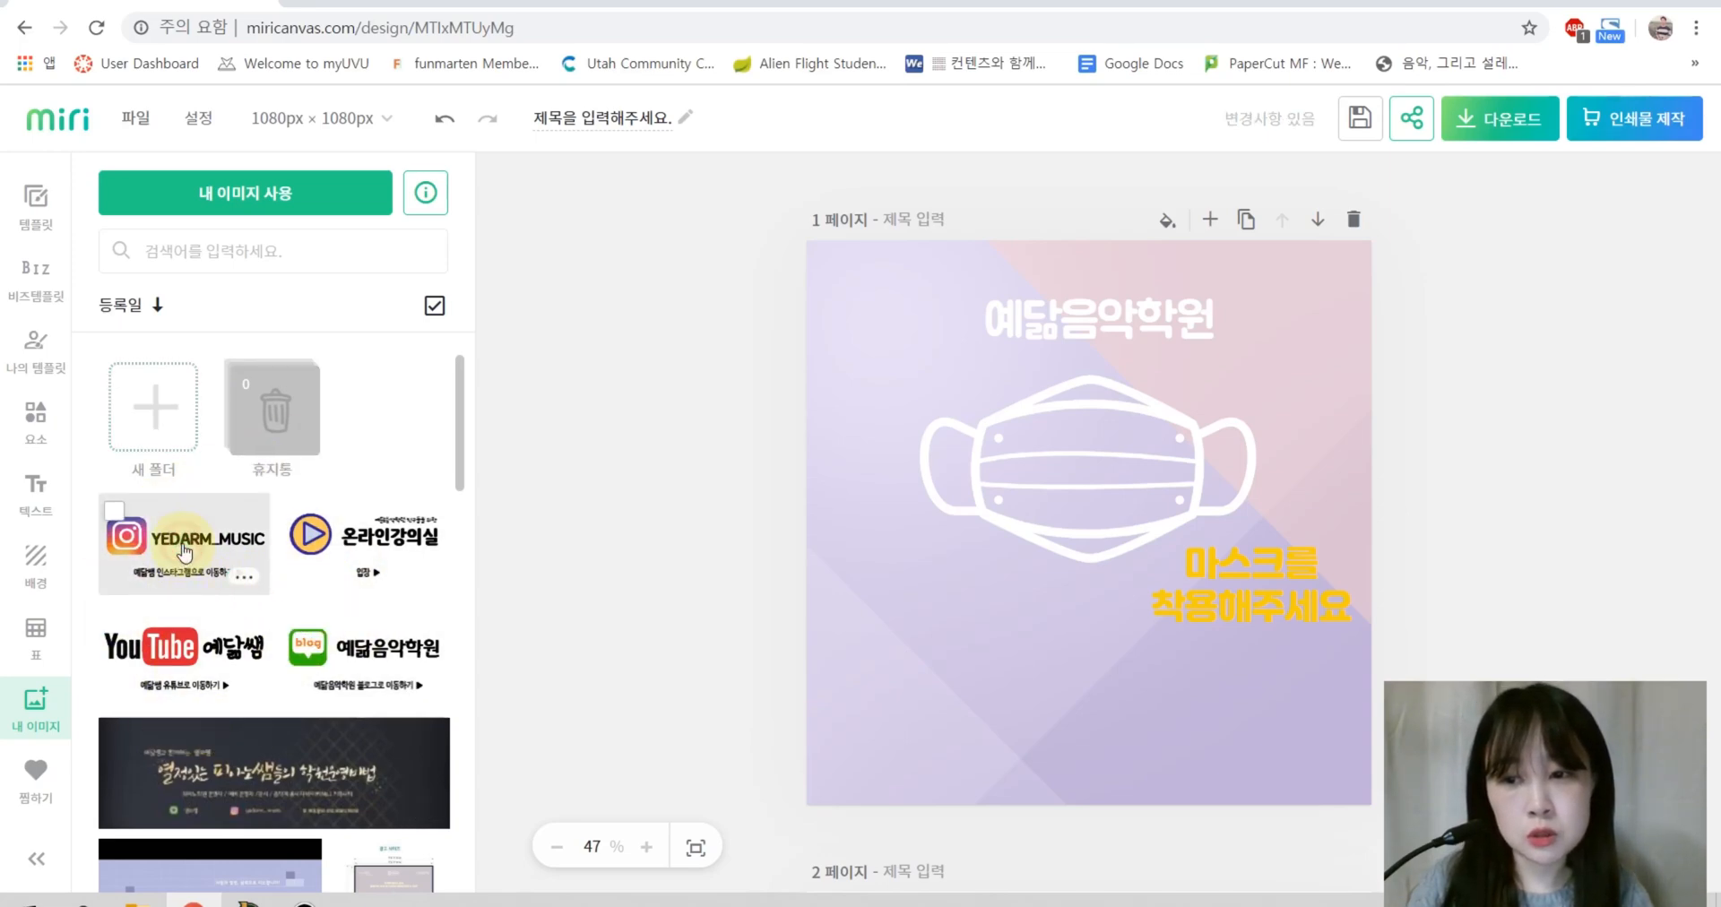
pyautogui.moveTo(184, 551); pyautogui.dragTo(1044, 673)
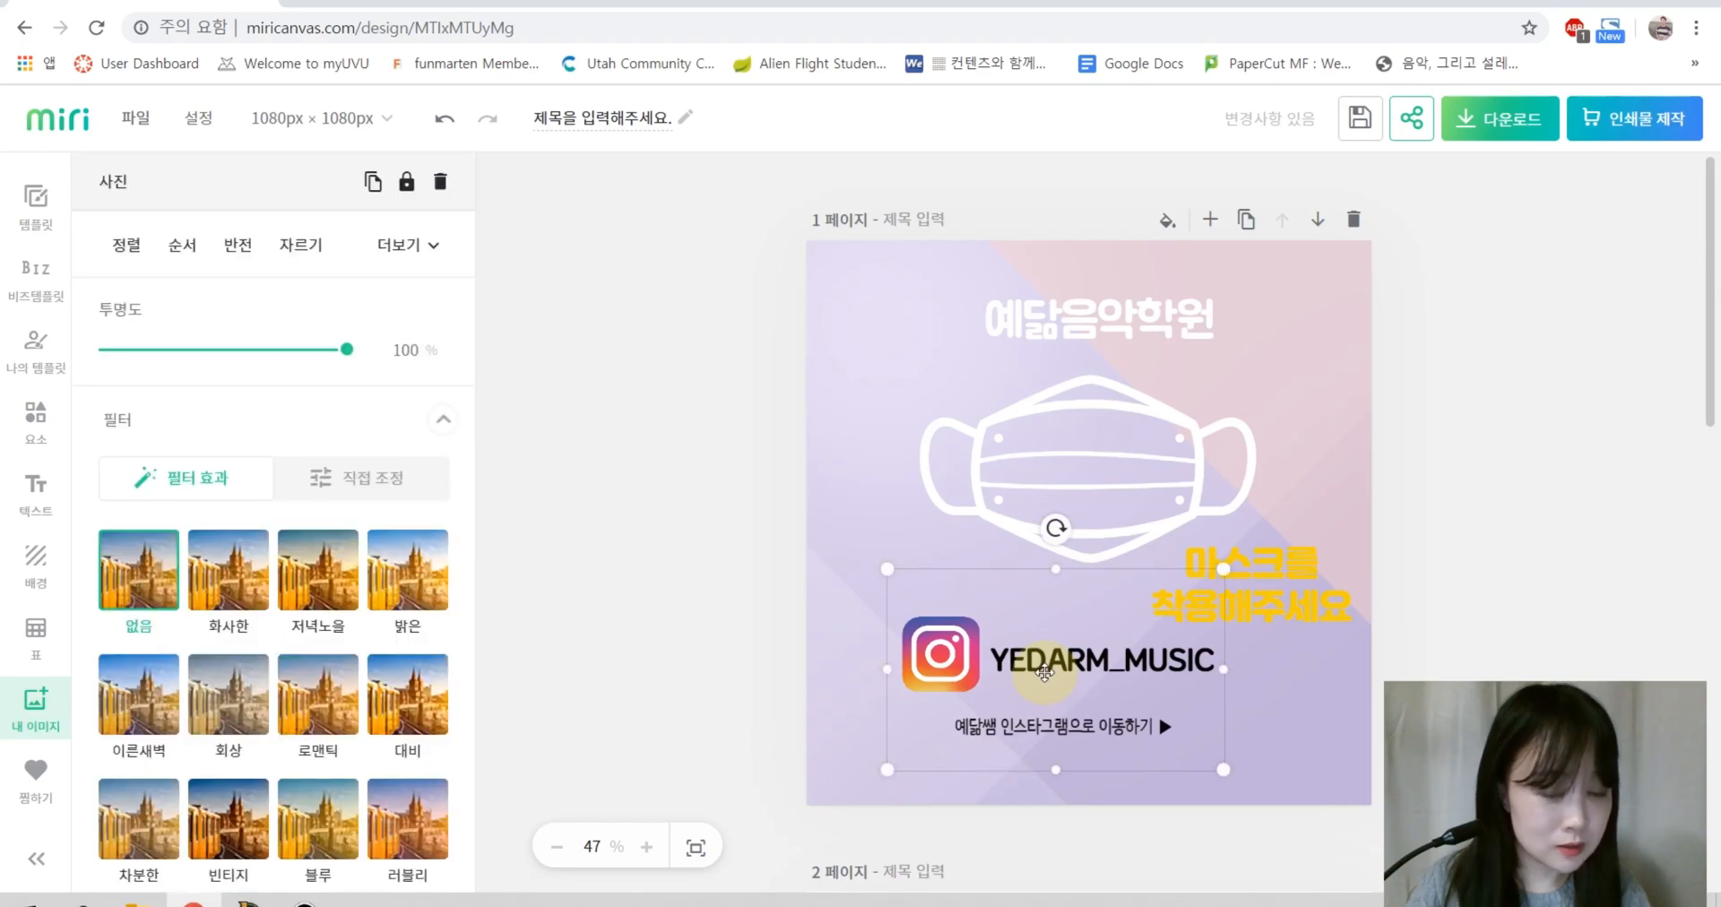
pyautogui.press('Delete')
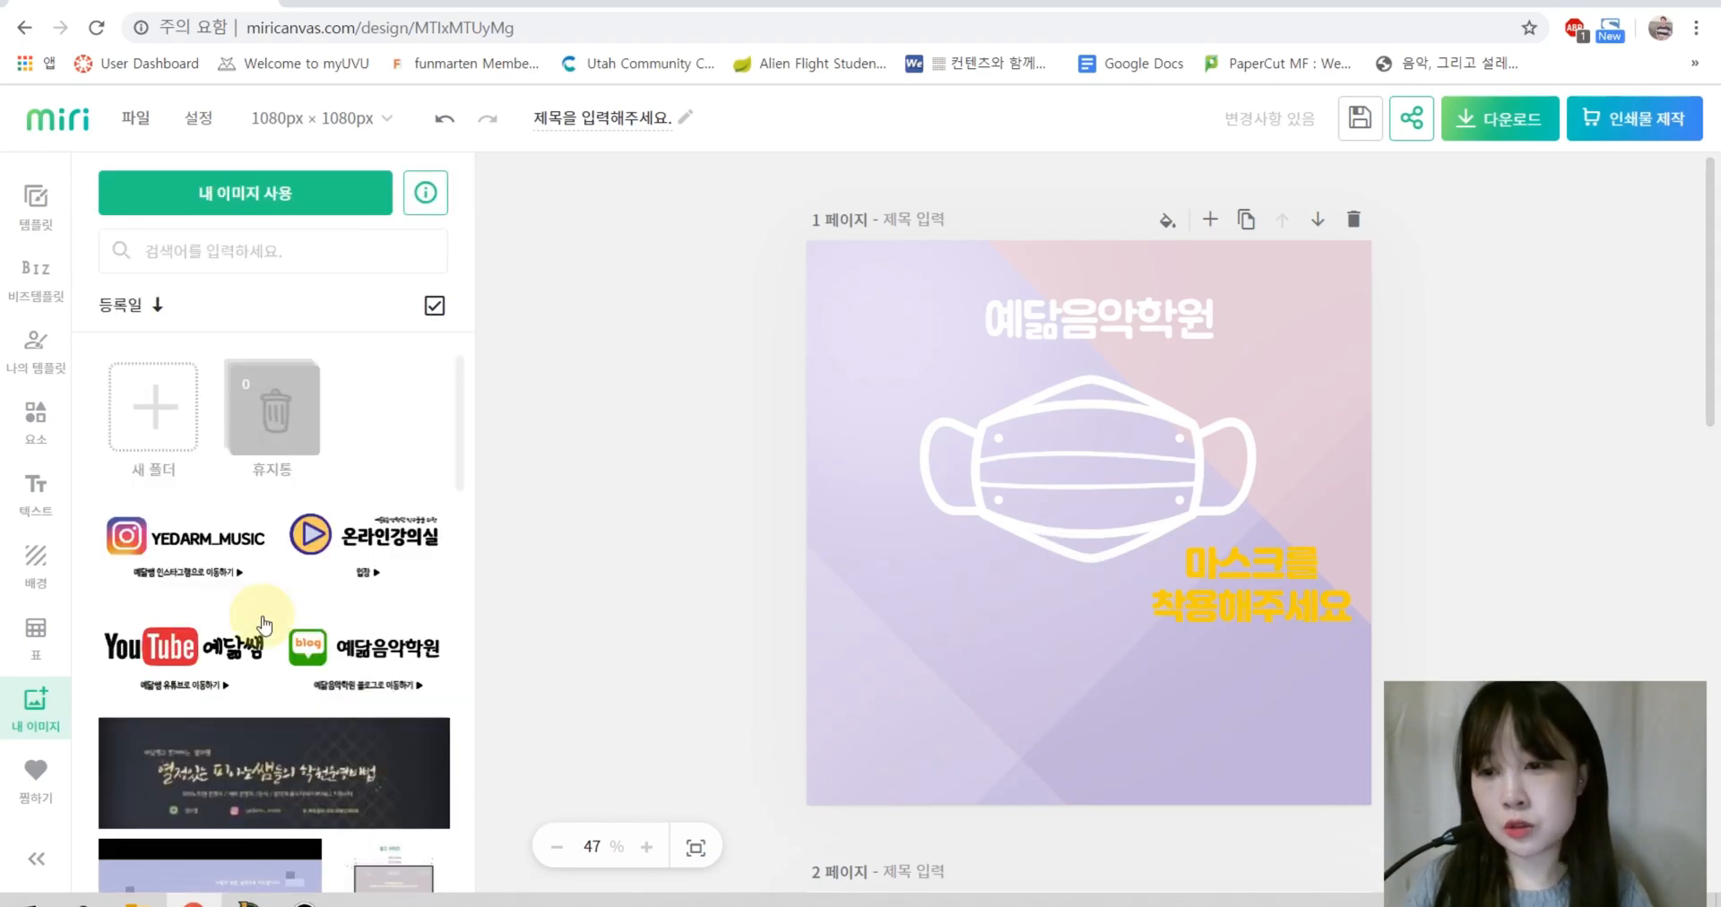
pyautogui.scroll(-4, 238, 635)
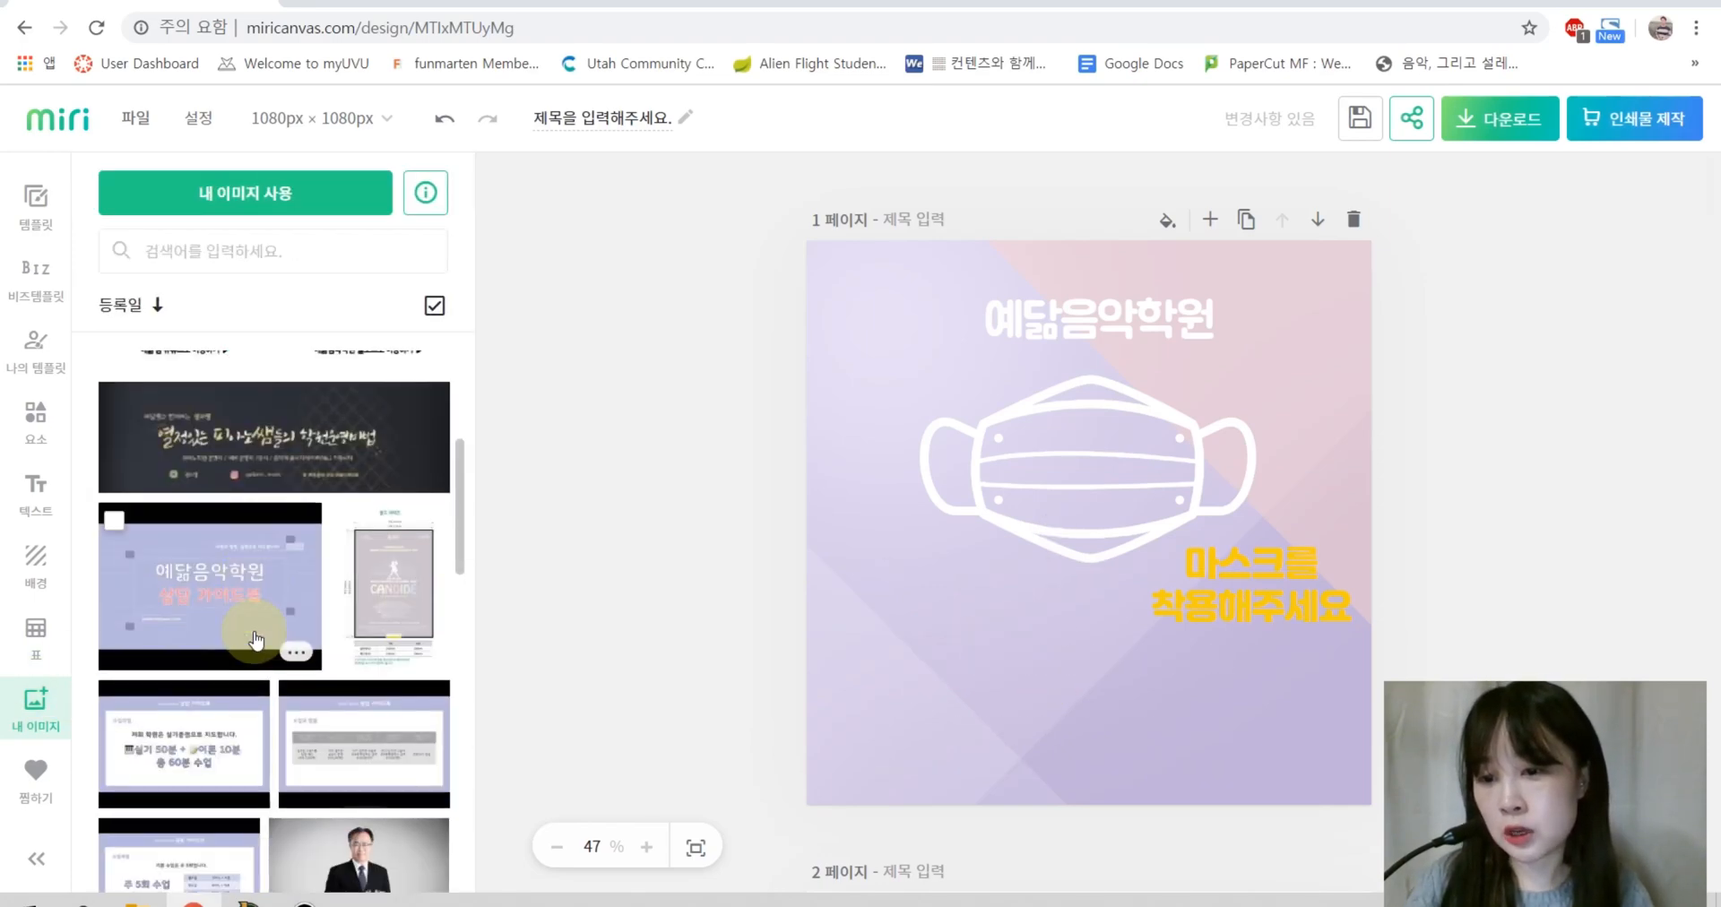
pyautogui.scroll(4, 173, 480)
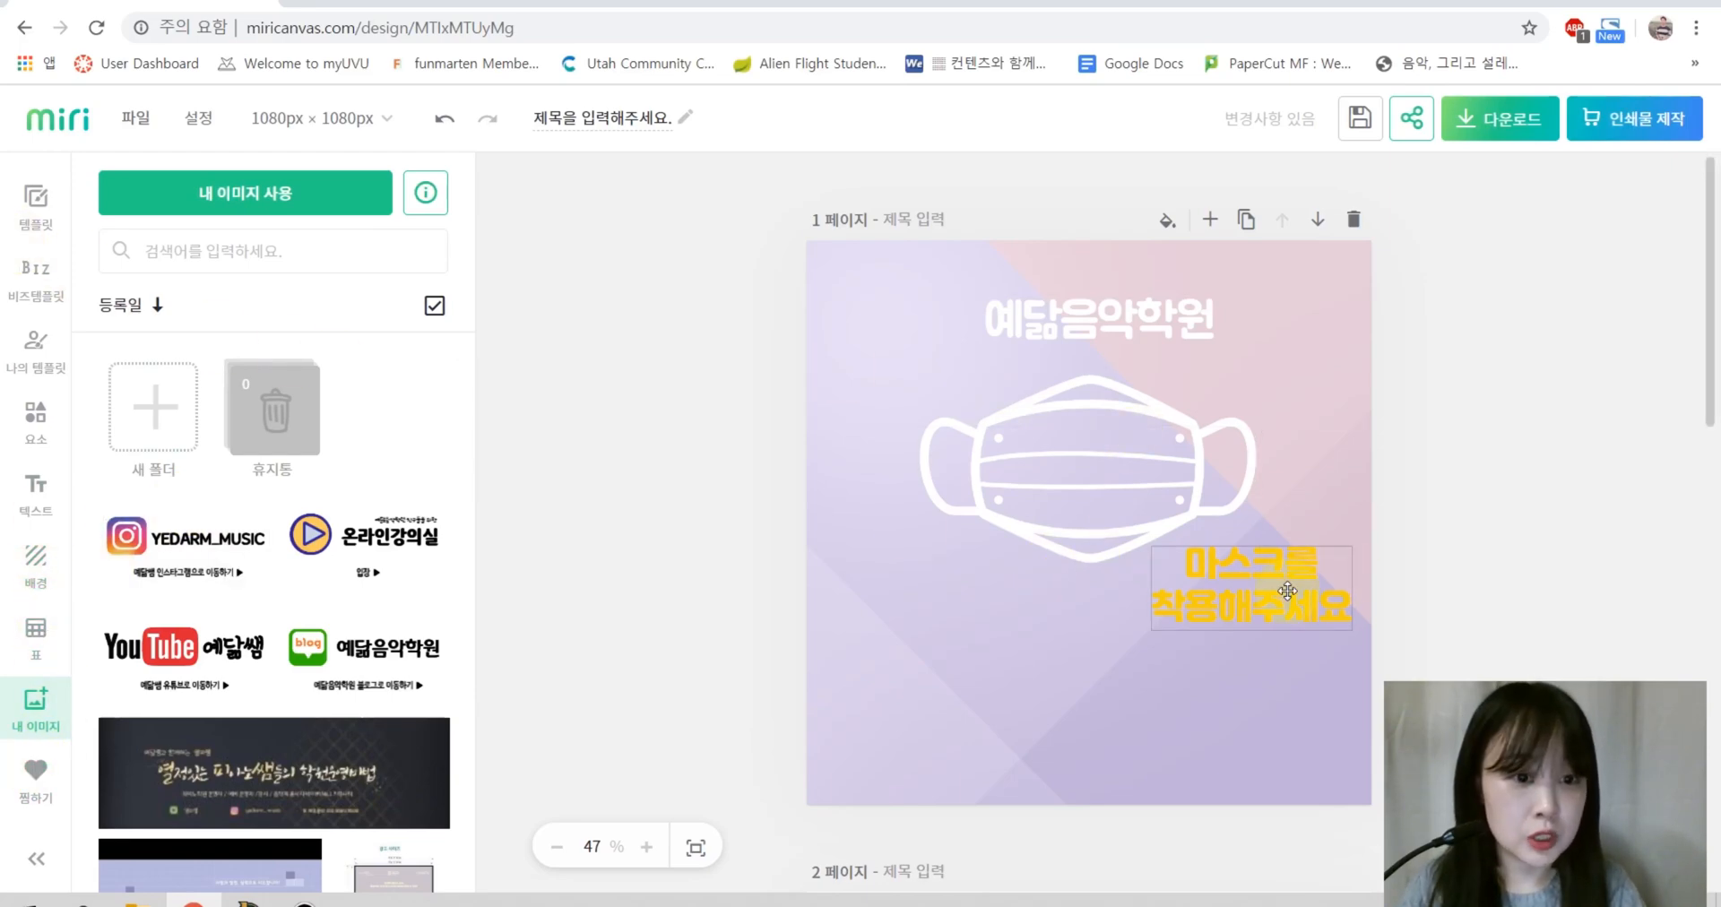
# Step: Centre the 마스크를 착용해주세요 slogan below the mask and enlarge it to size 90
pyautogui.moveTo(1298, 571); pyautogui.dragTo(1138, 631)
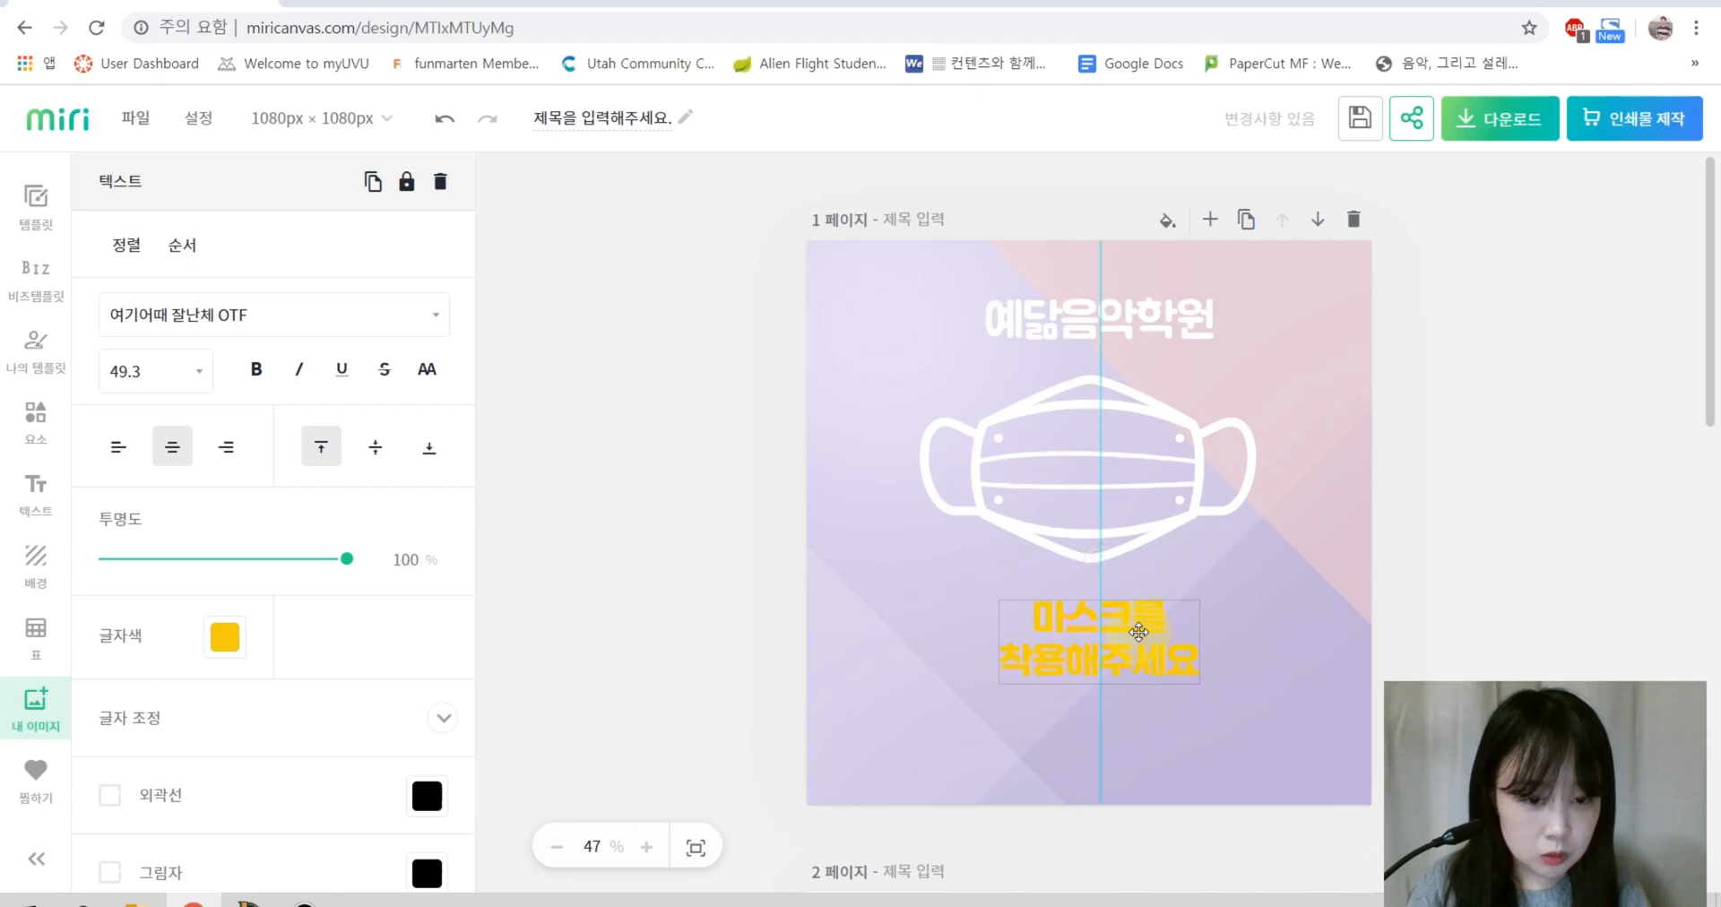
pyautogui.moveTo(1199, 684); pyautogui.dragTo(1331, 760)
pyautogui.moveTo(1251, 667); pyautogui.dragTo(1138, 688)
# Step: Recolour the slogan text from yellow to white (#FFFFFF)
pyautogui.doubleClick(1013, 644)
pyautogui.click(244, 639)
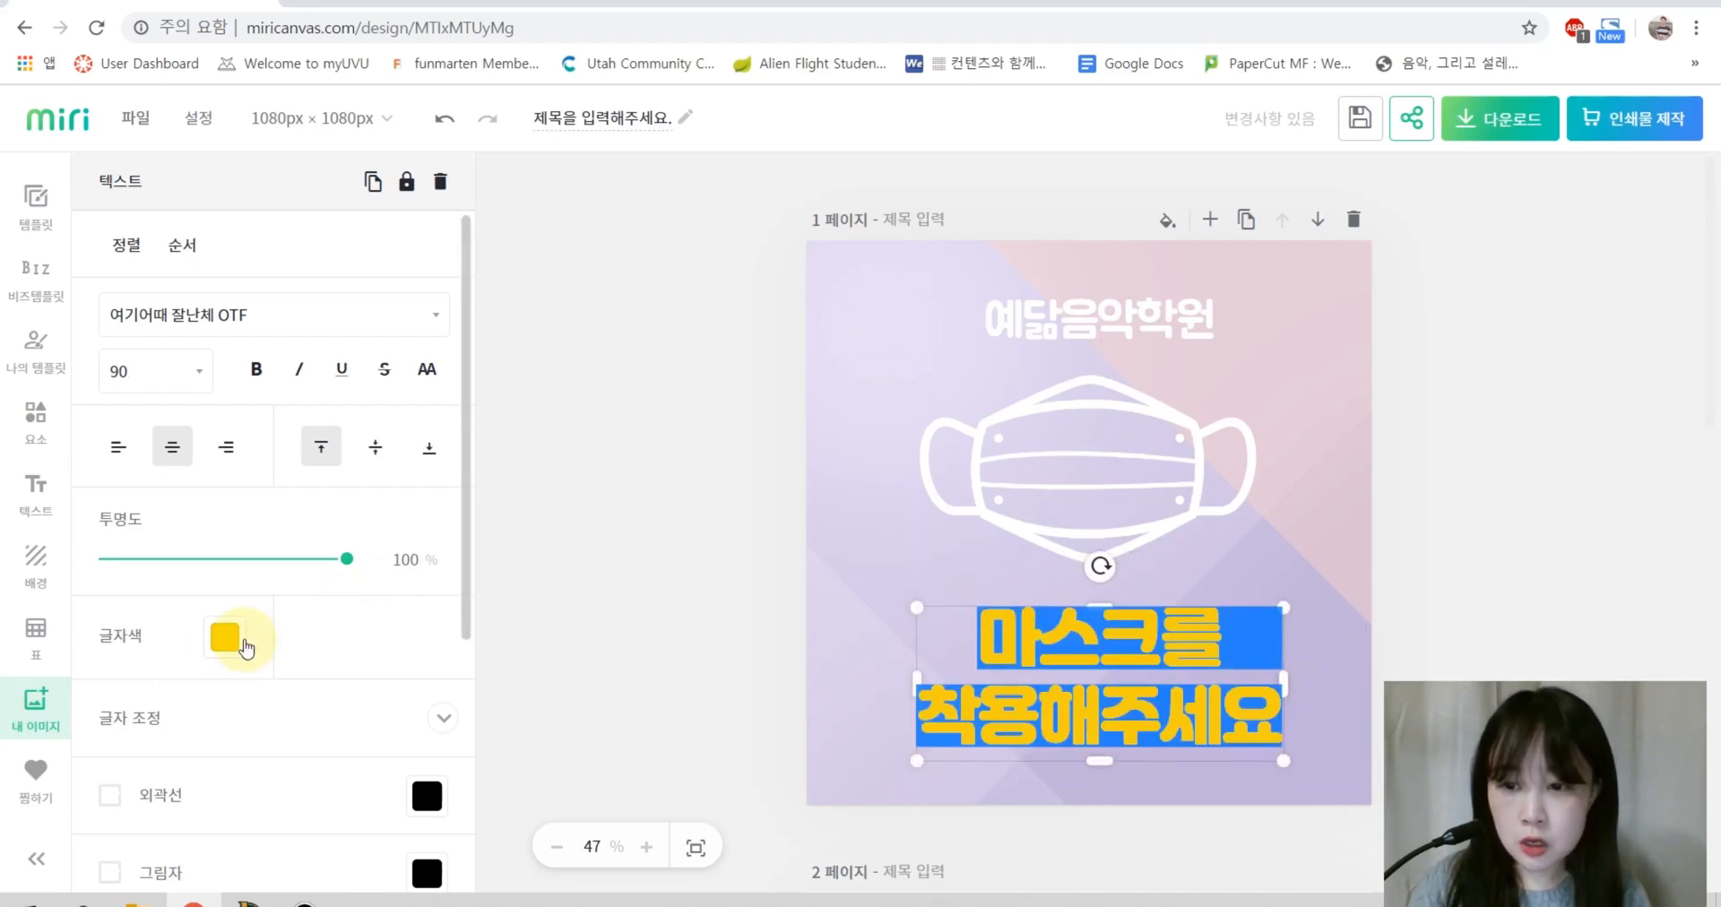
pyautogui.click(521, 358)
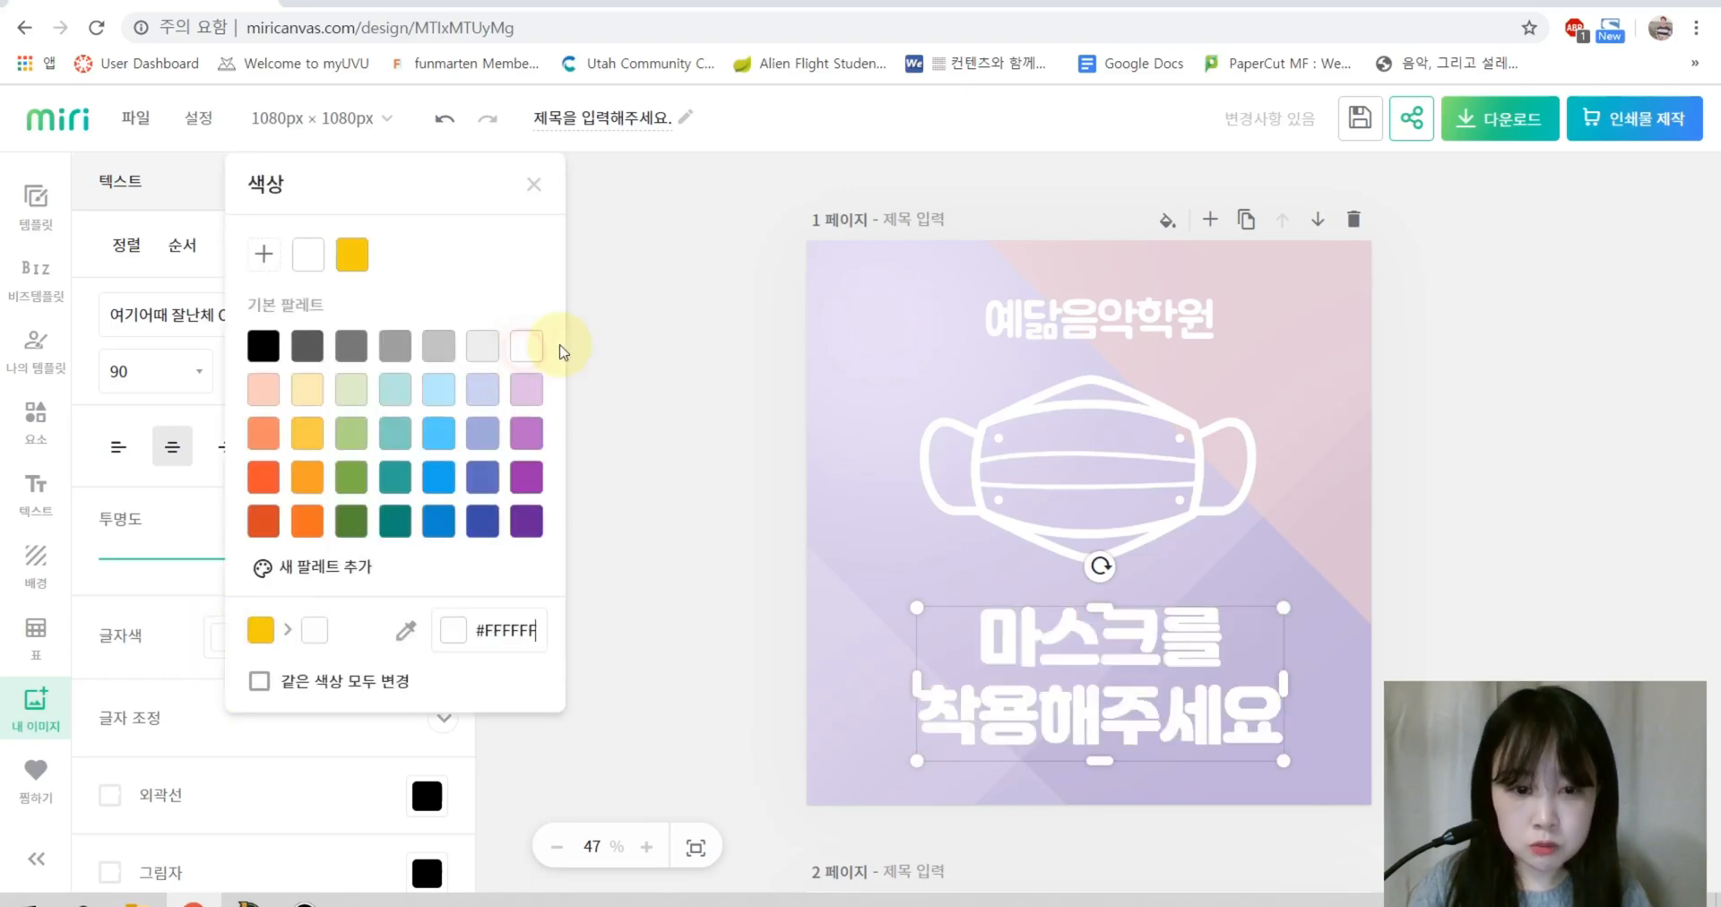
pyautogui.click(1664, 519)
pyautogui.click(1506, 549)
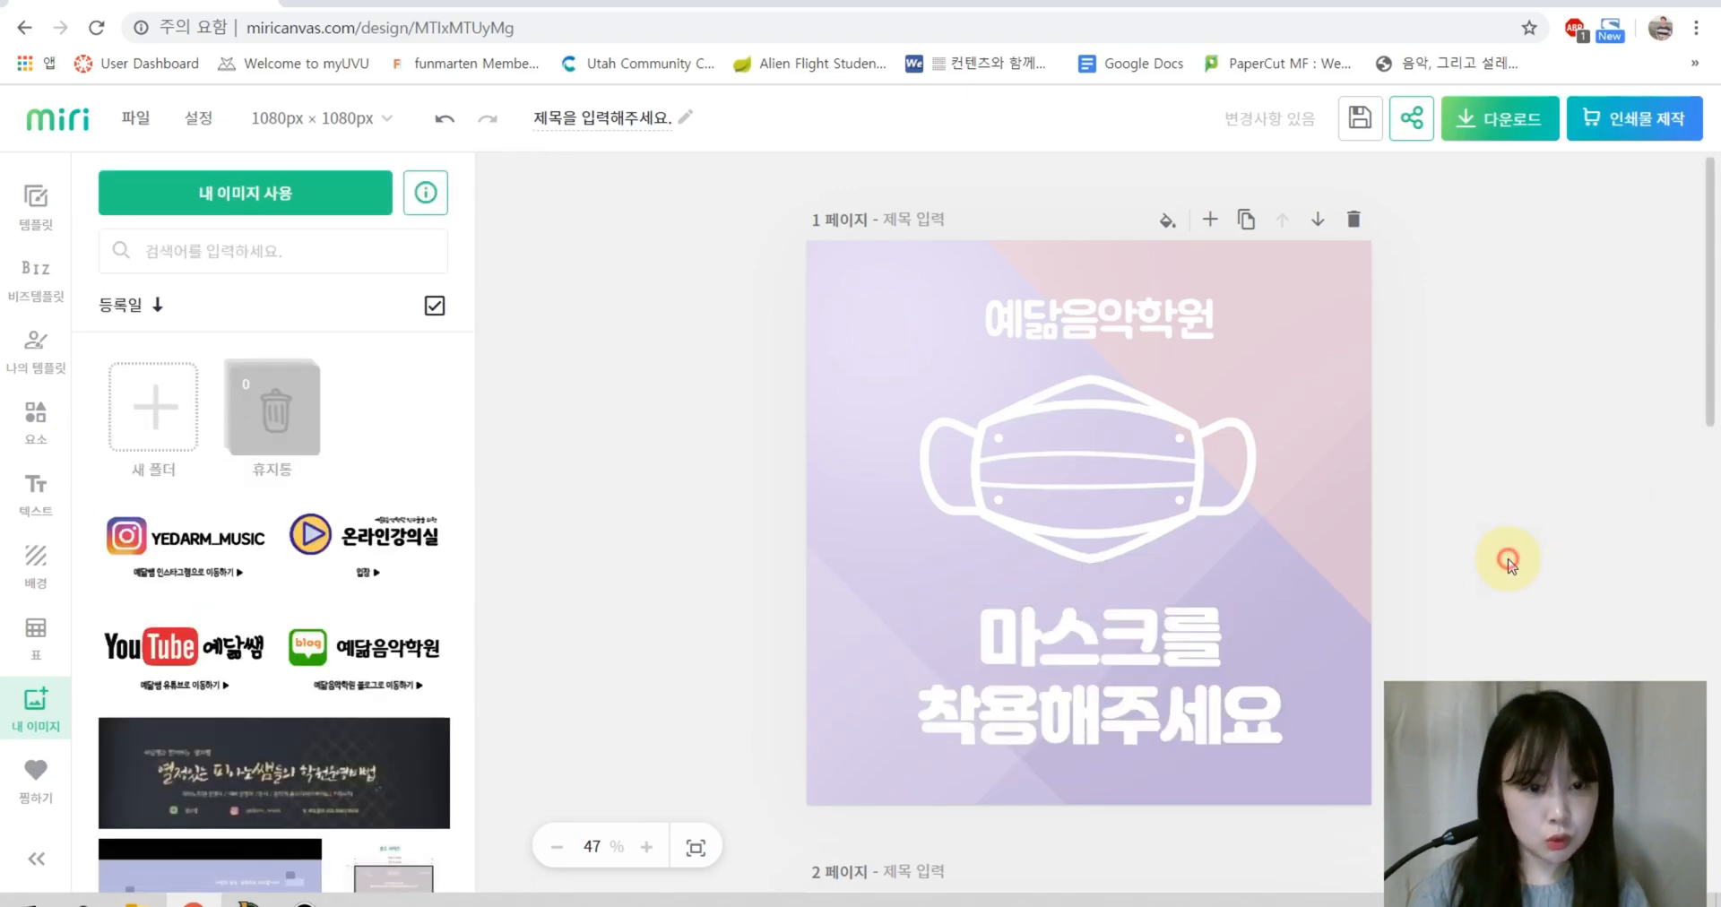
pyautogui.doubleClick(1022, 655)
# Step: Add a black outline with thickness about 60 to the white slogan text
pyautogui.moveTo(985, 637); pyautogui.dragTo(1268, 737)
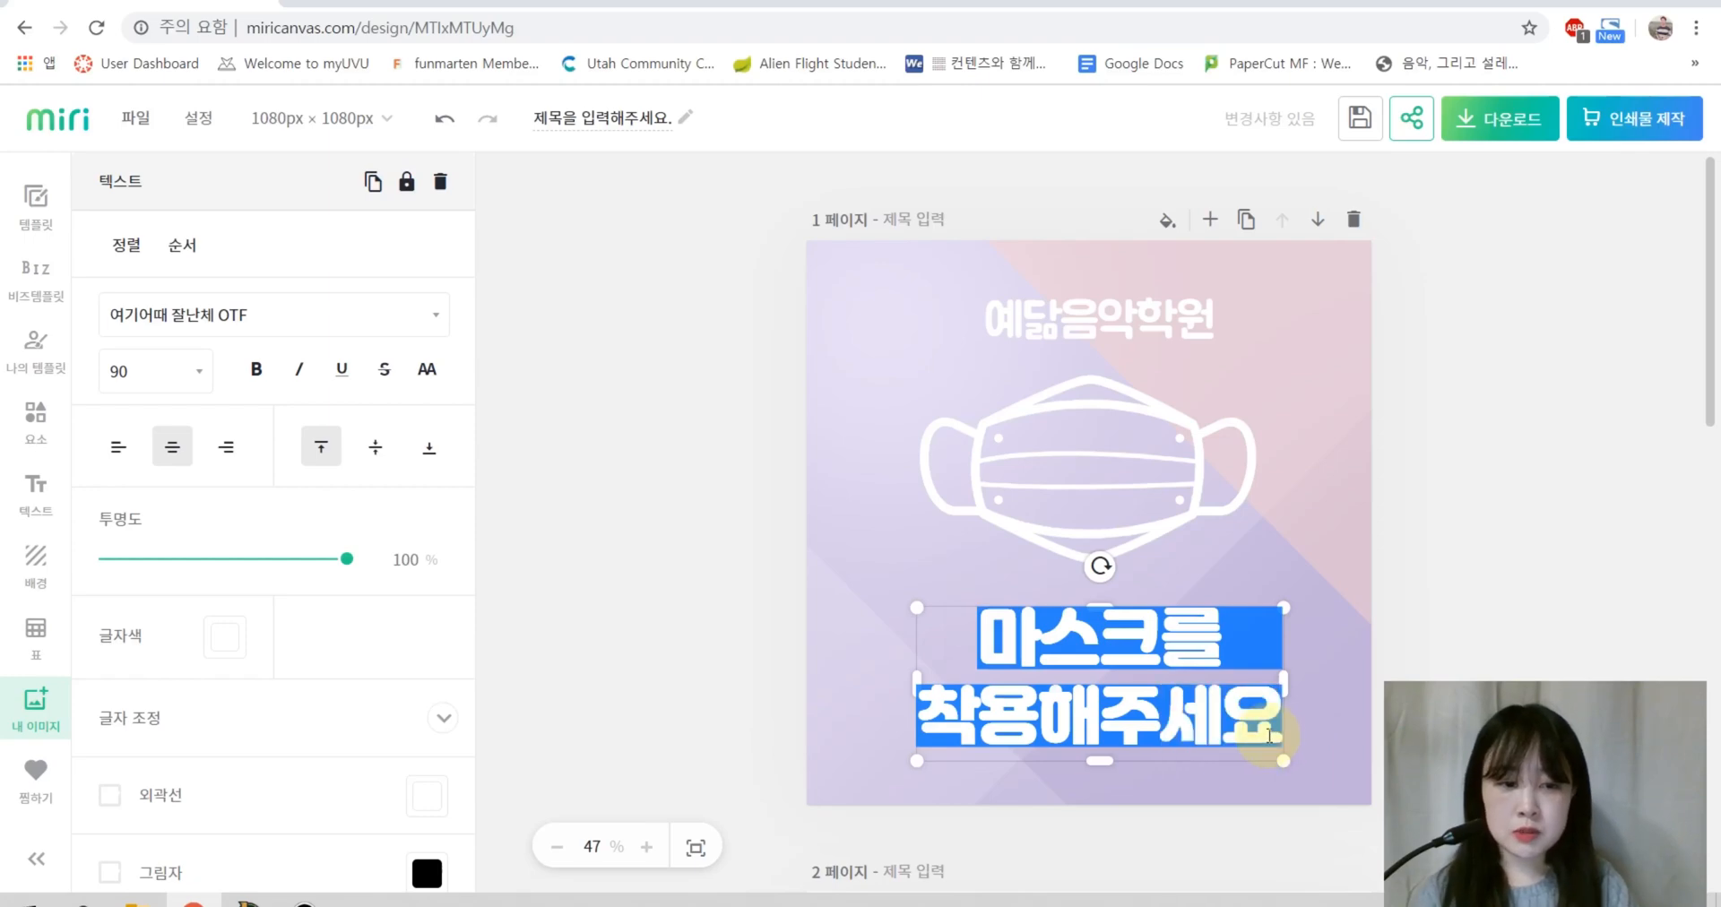
pyautogui.scroll(-2, 223, 653)
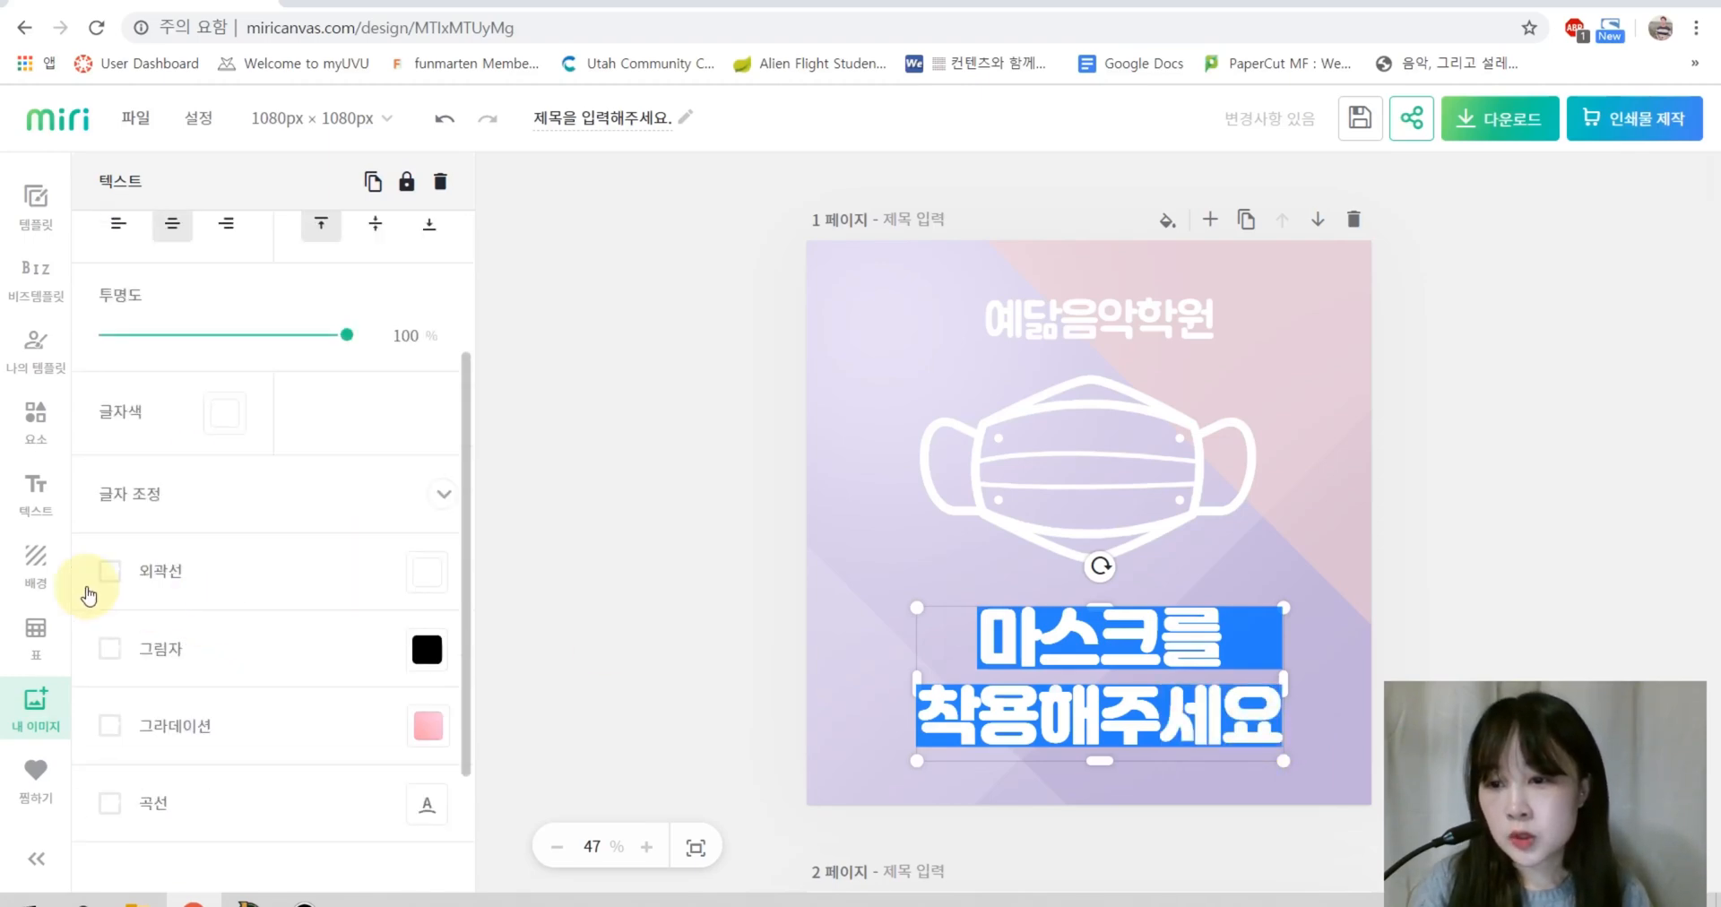
pyautogui.click(110, 573)
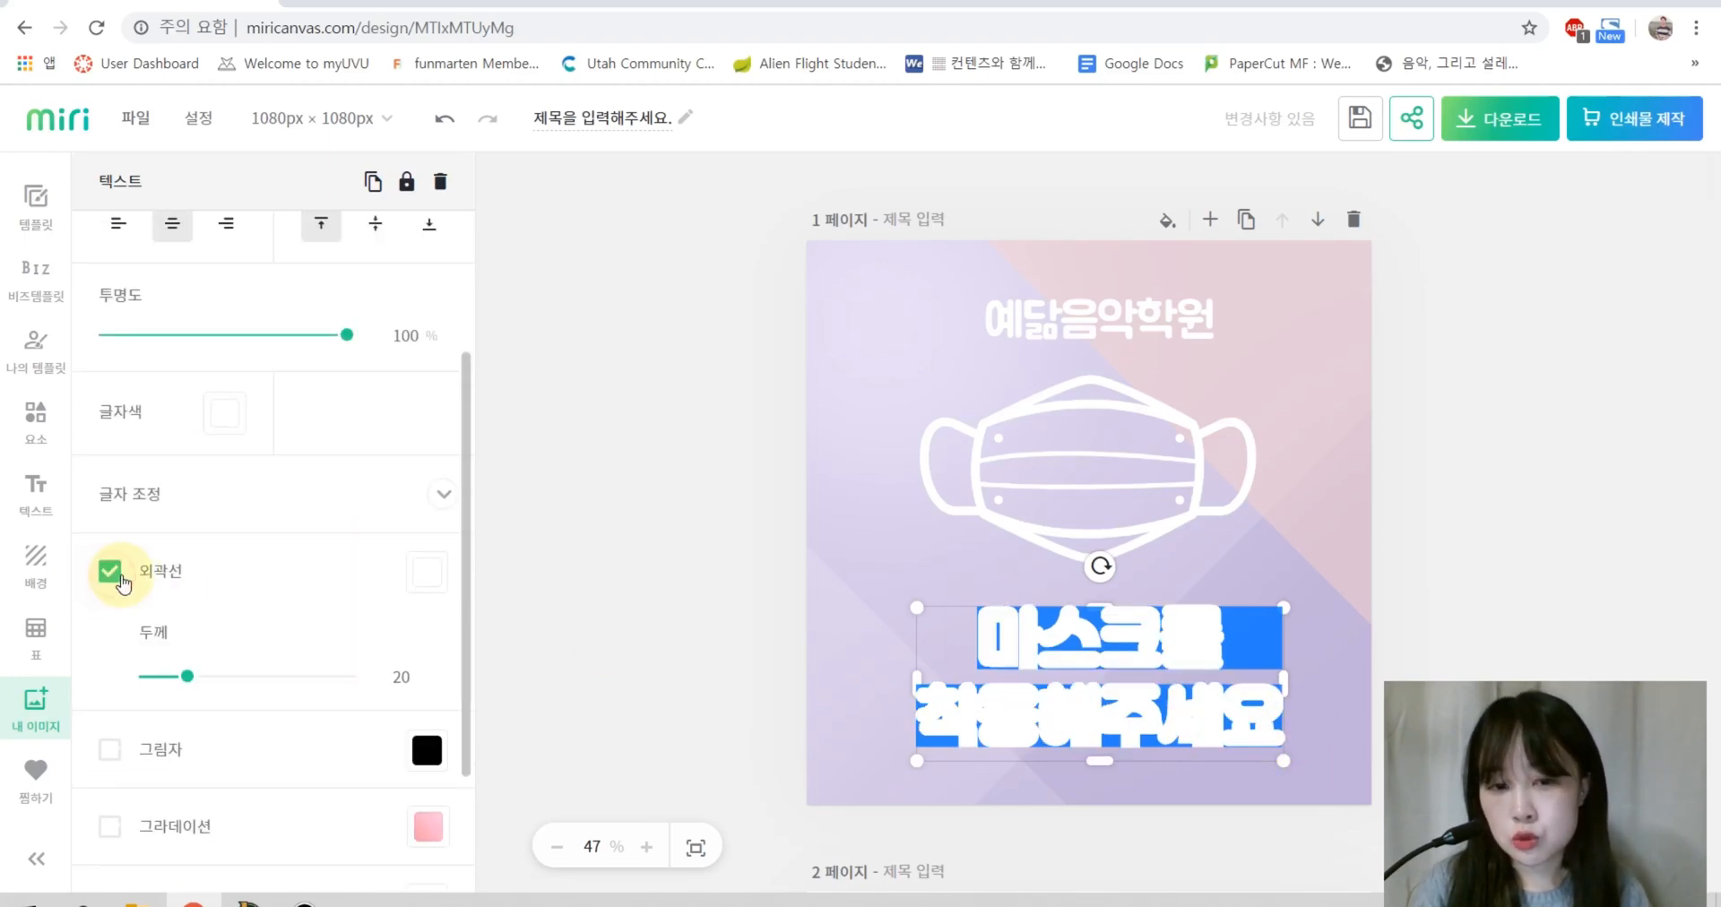
pyautogui.click(412, 588)
pyautogui.click(468, 348)
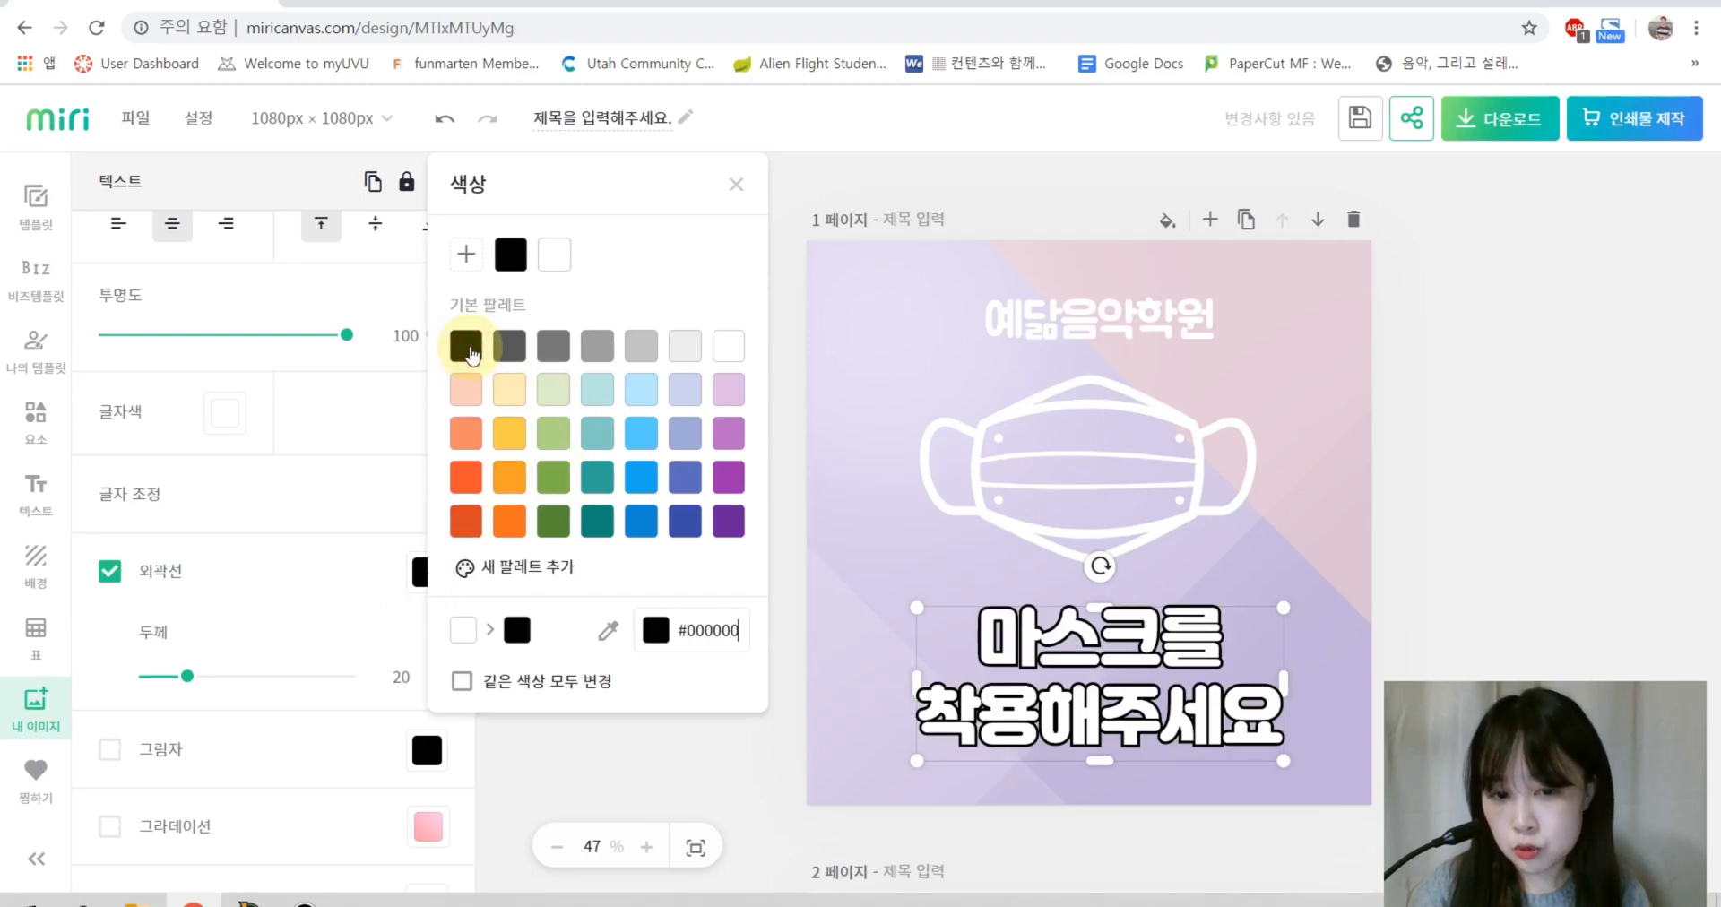
pyautogui.click(206, 679)
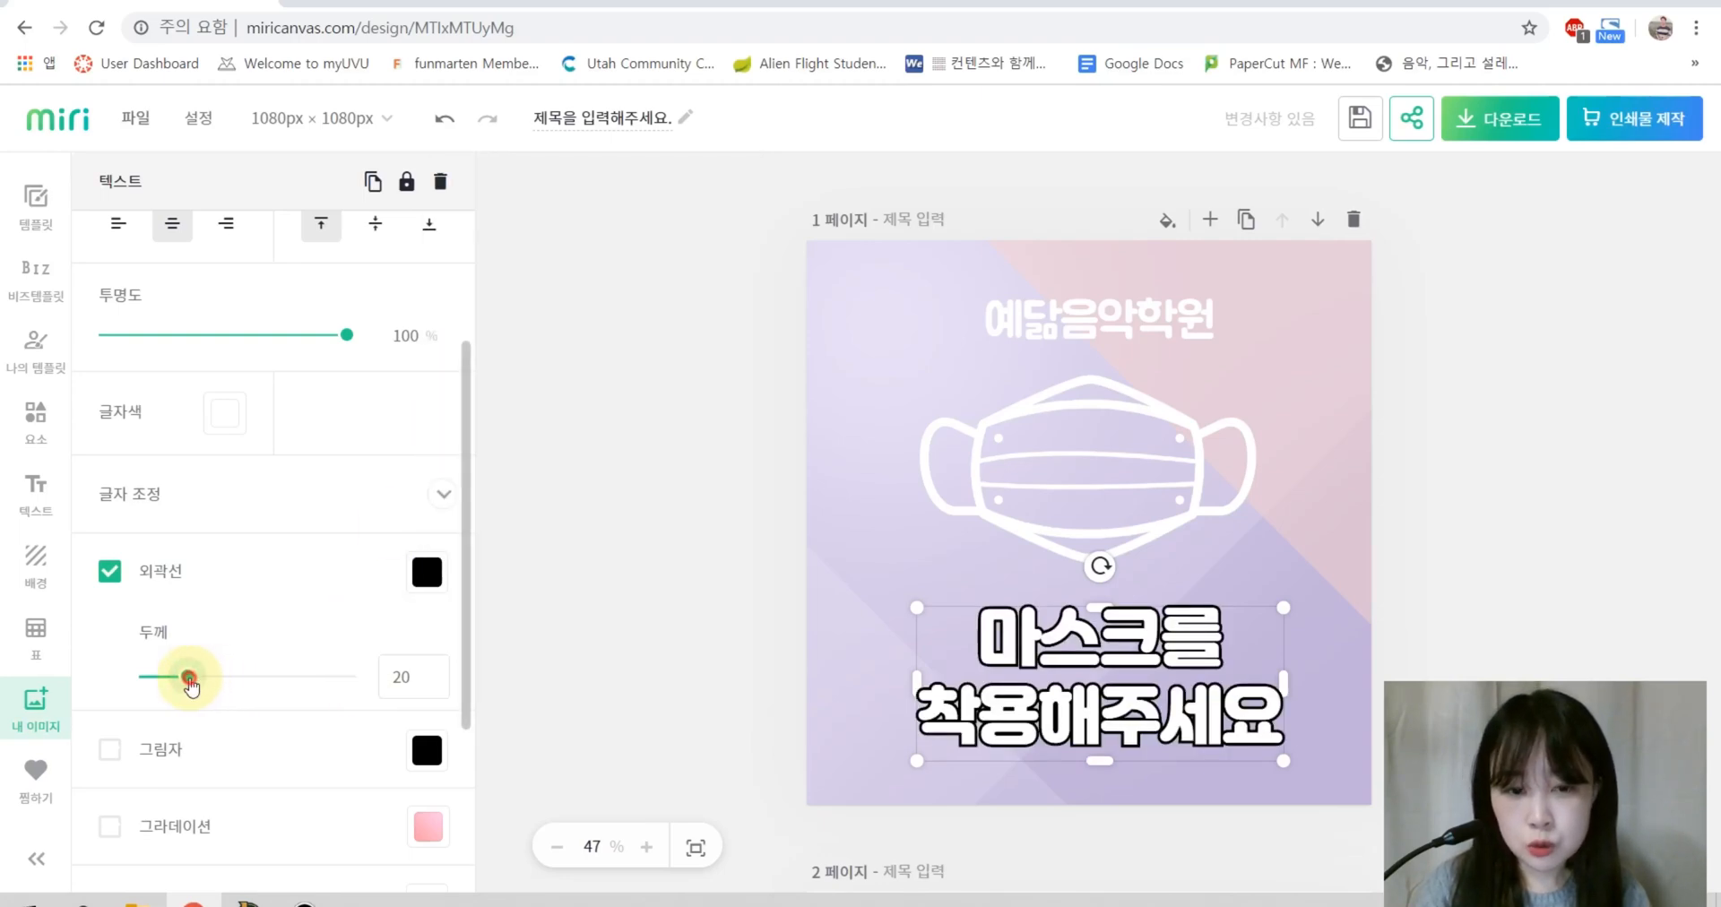
pyautogui.moveTo(190, 681); pyautogui.dragTo(267, 688)
pyautogui.moveTo(267, 691)
pyautogui.mouseDown()
pyautogui.moveTo(207, 684)
pyautogui.moveTo(279, 699)
pyautogui.moveTo(261, 696)
pyautogui.moveTo(277, 683)
pyautogui.moveTo(270, 703)
pyautogui.mouseUp()
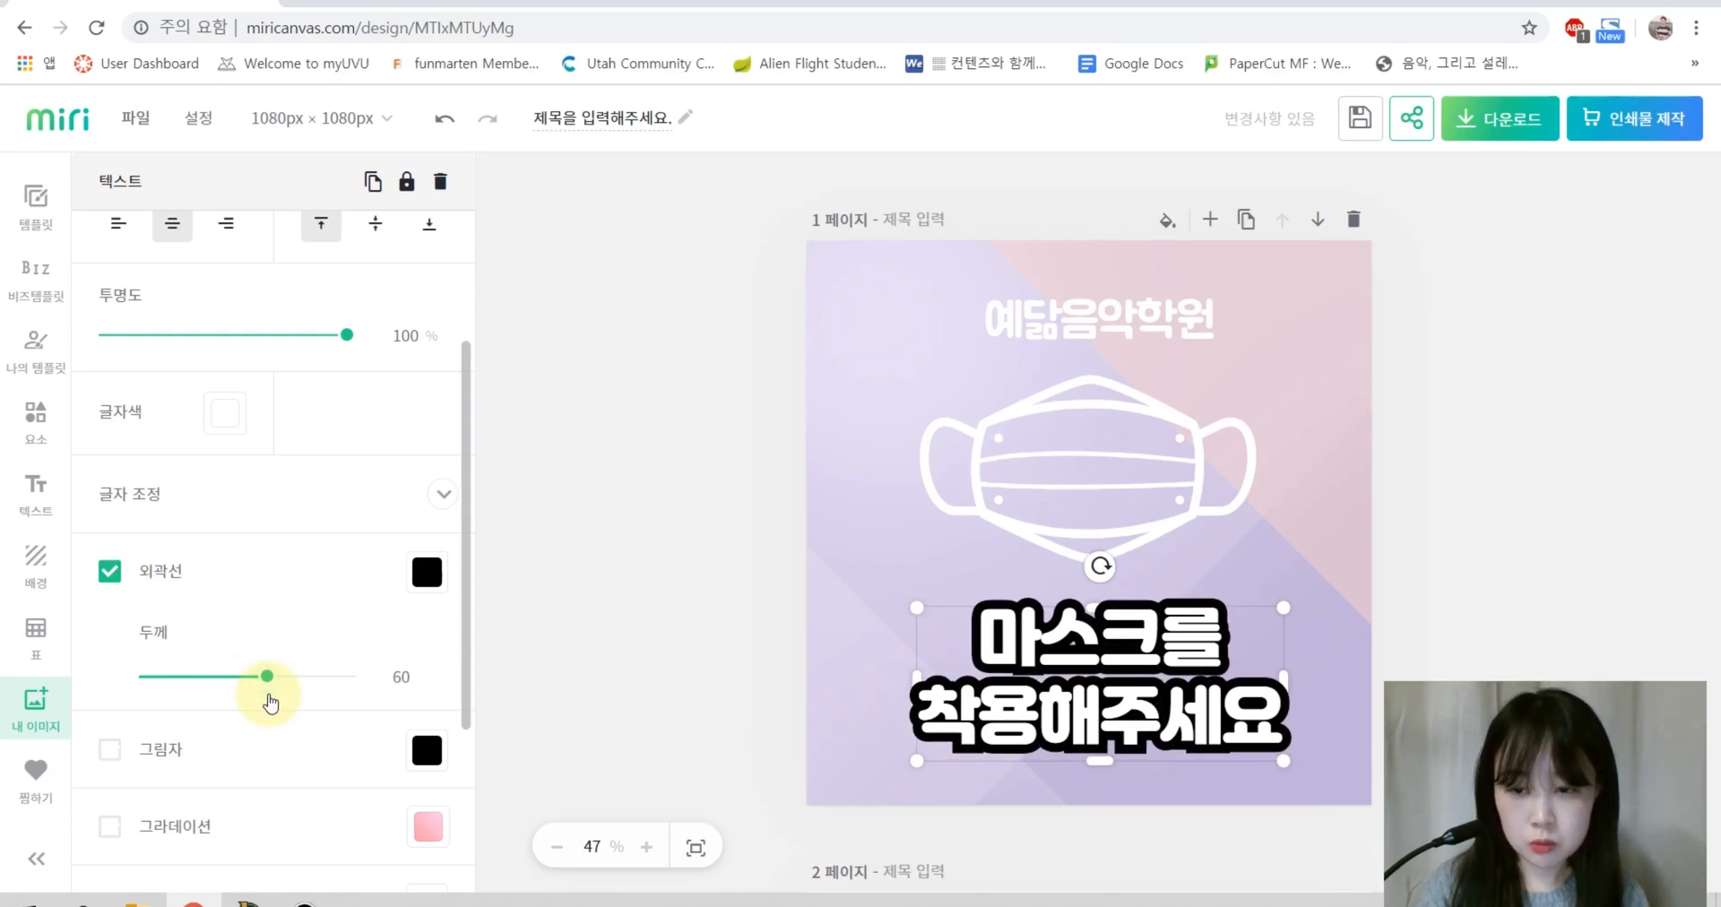
# Step: Set the 예닮음악학원 title text colour to white after trying two greys
pyautogui.click(1440, 454)
pyautogui.doubleClick(1079, 334)
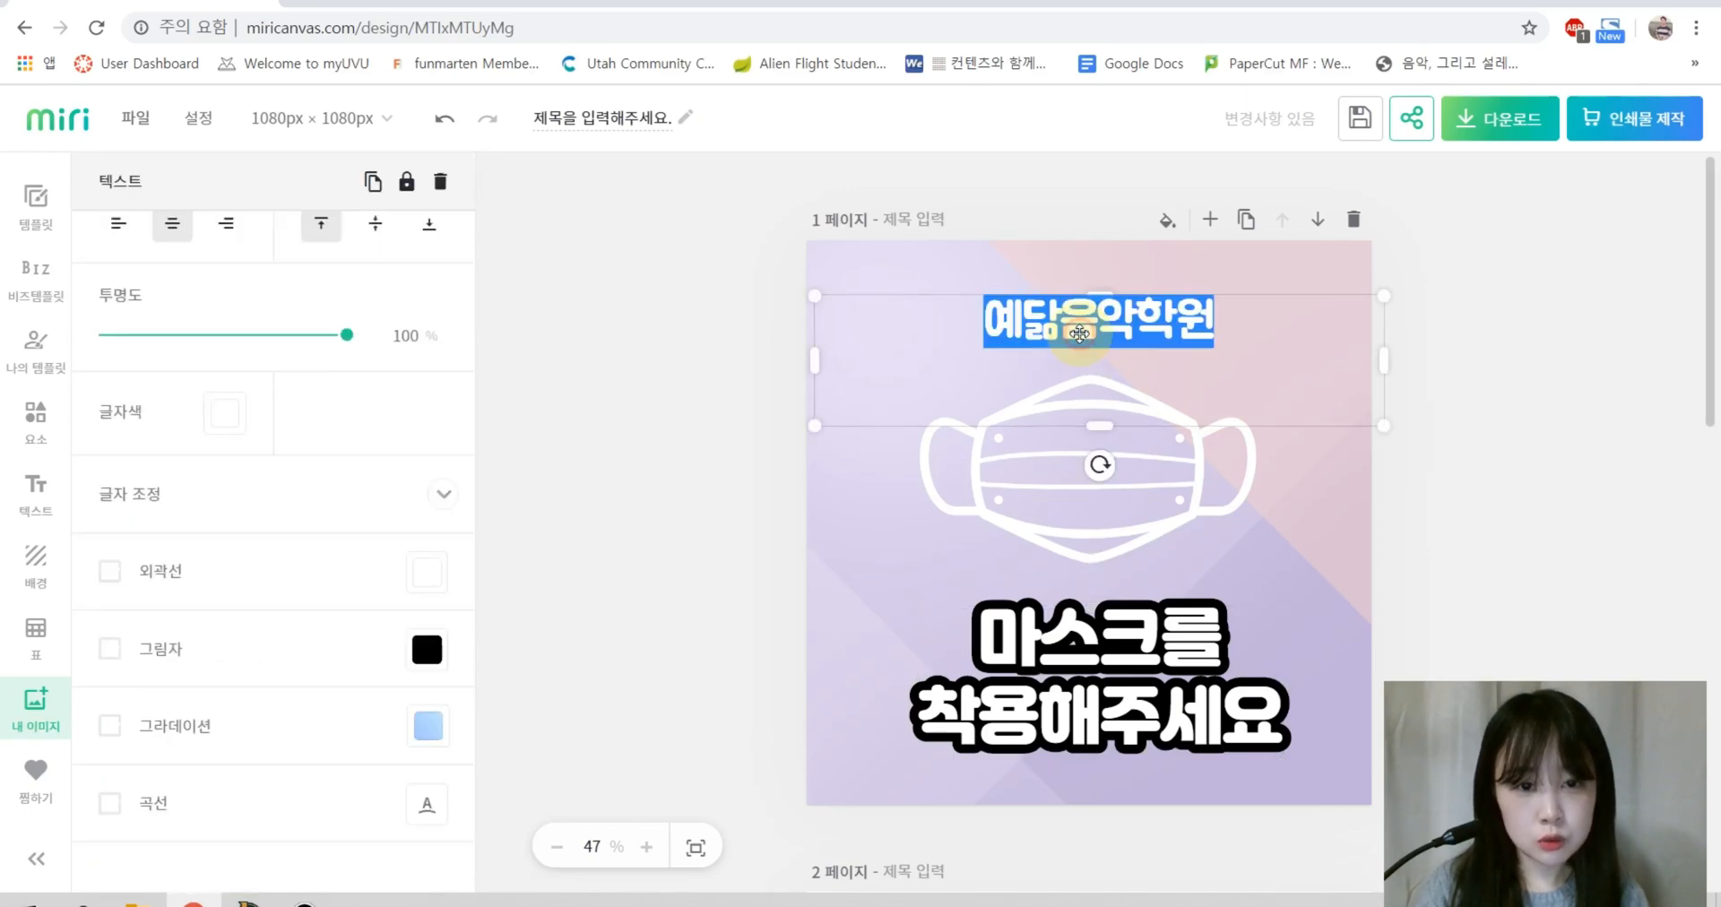
pyautogui.click(215, 414)
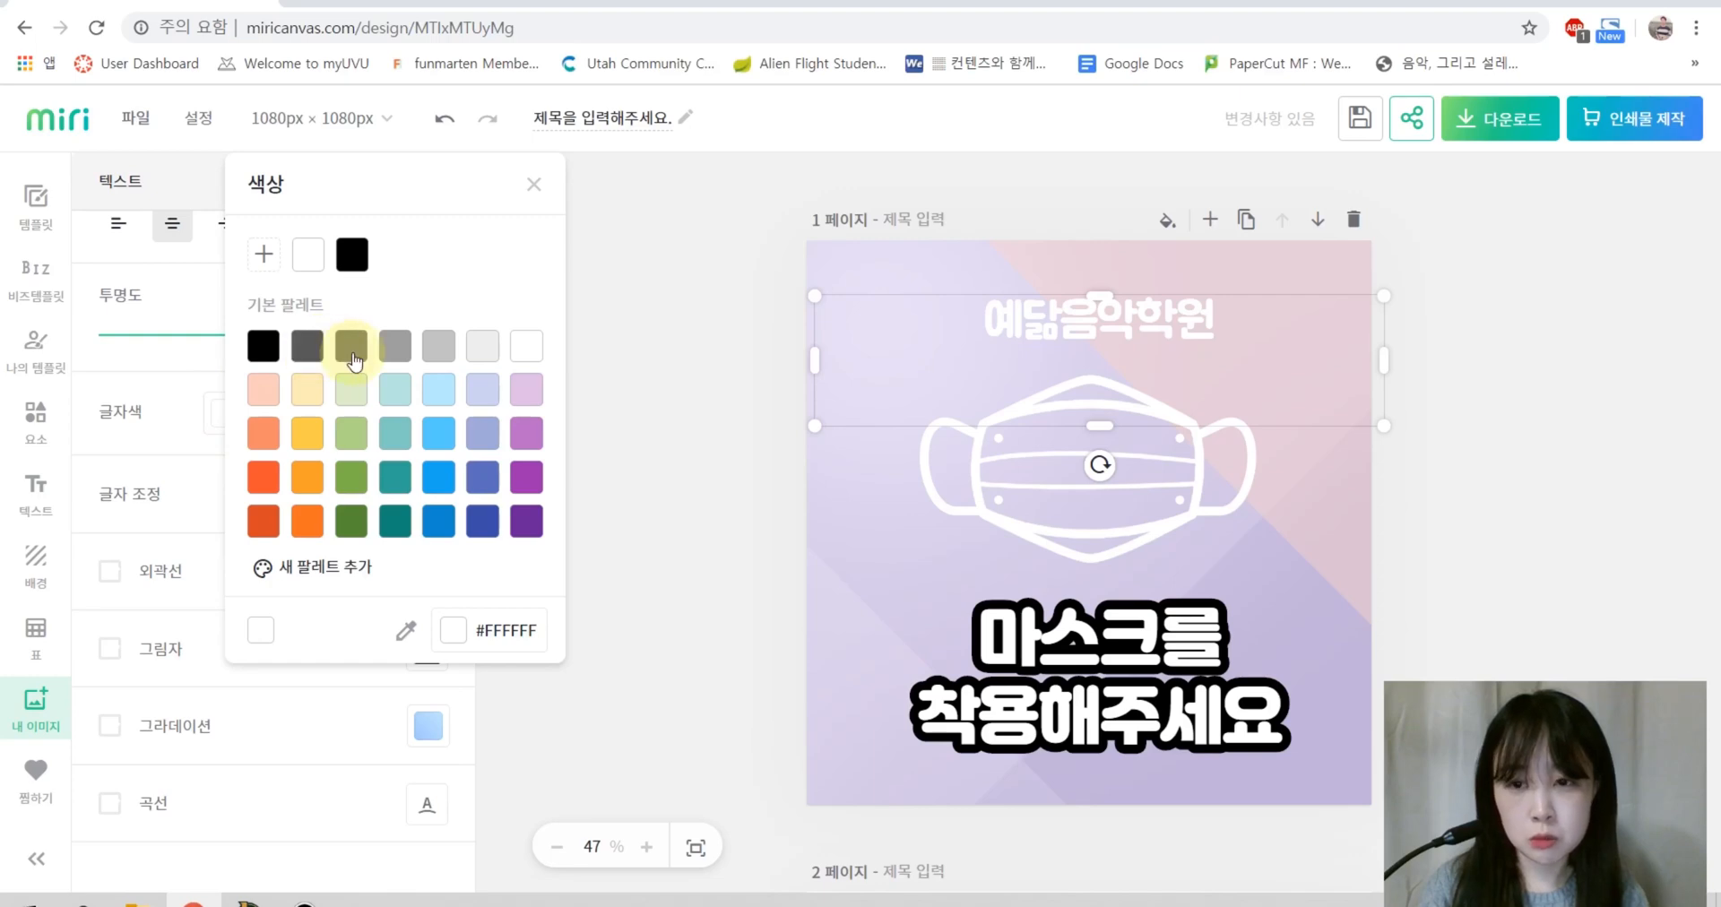
pyautogui.click(427, 357)
pyautogui.click(356, 348)
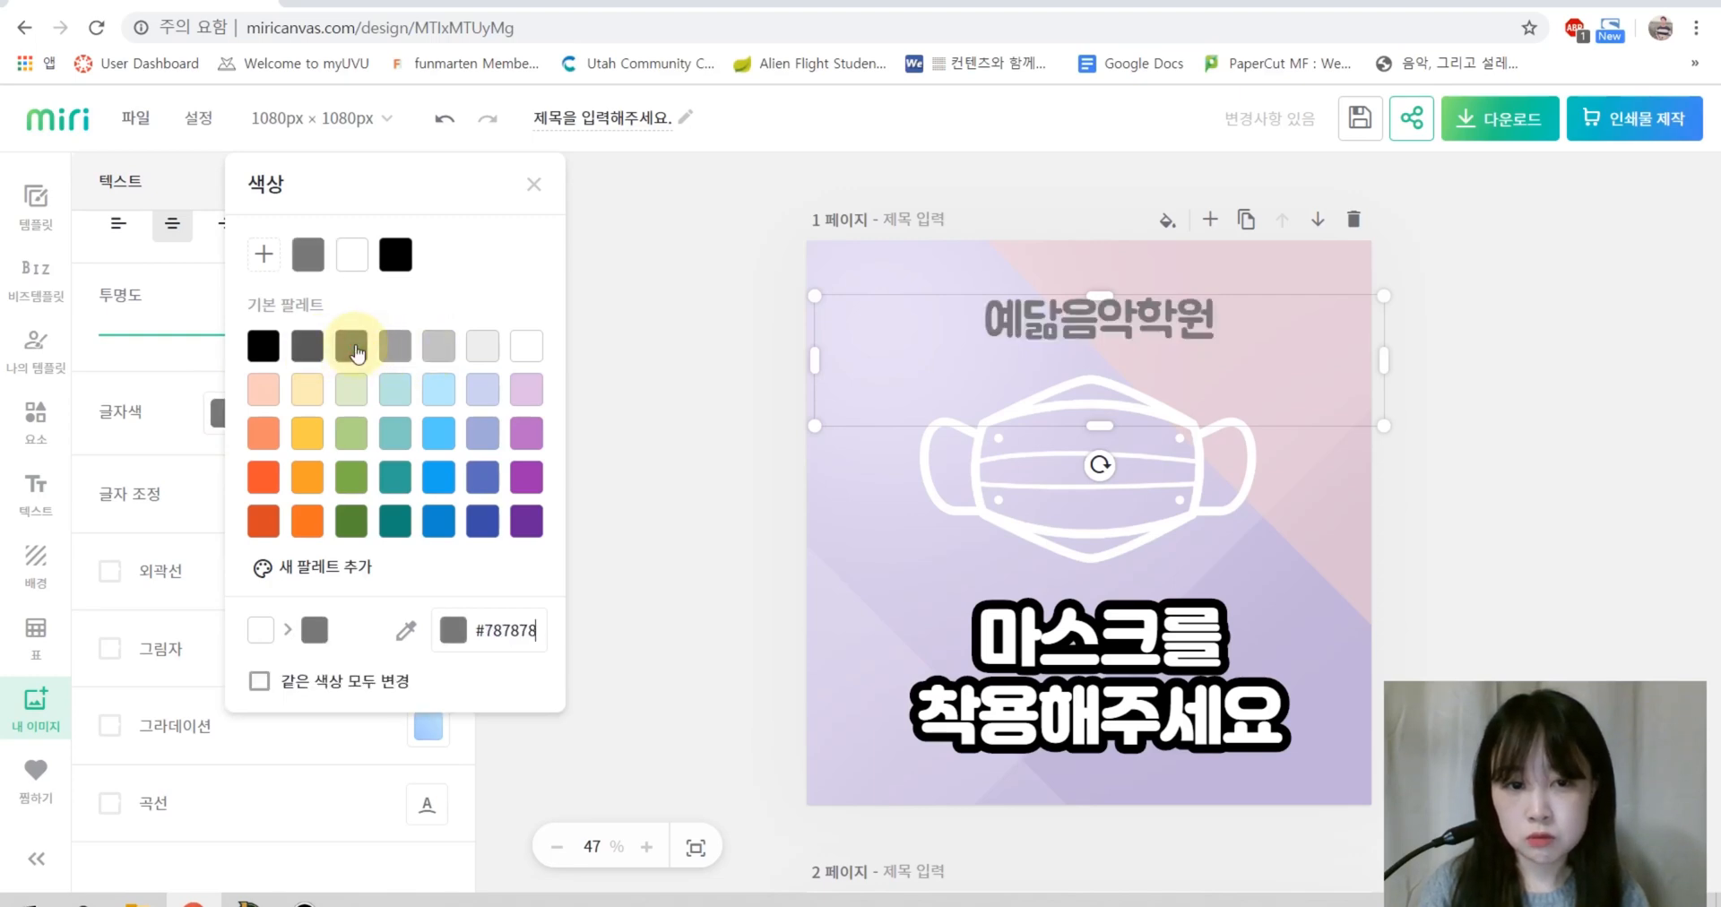
pyautogui.click(522, 350)
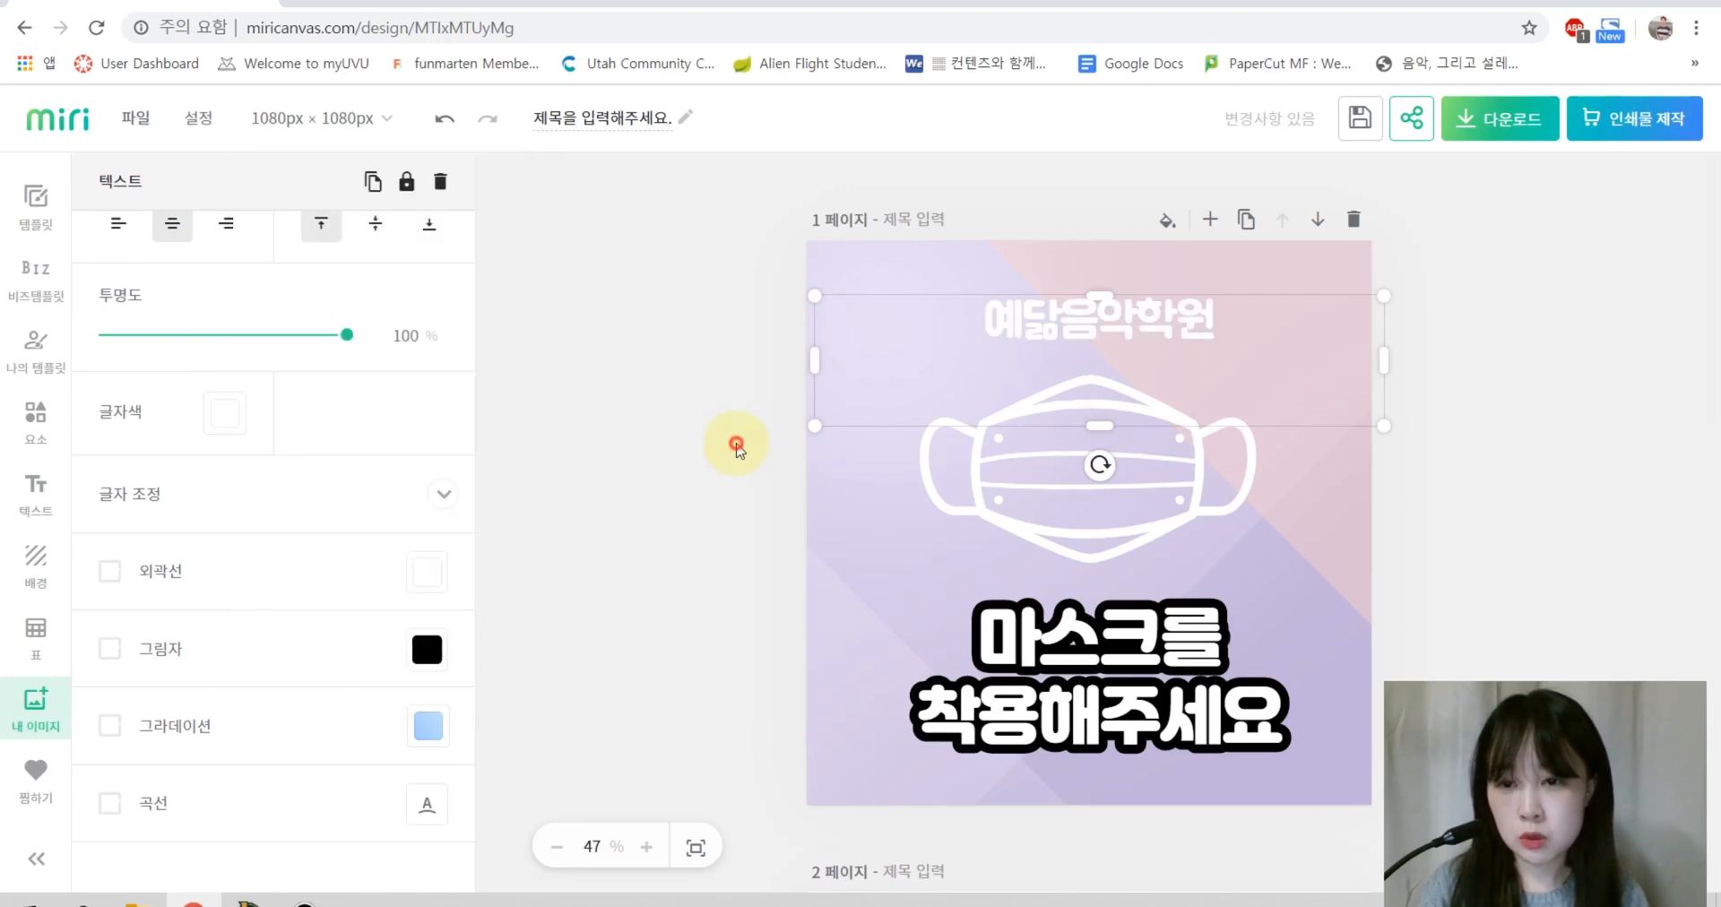
pyautogui.click(731, 447)
# Step: Give the title a black outline with thickness 38
pyautogui.click(110, 574)
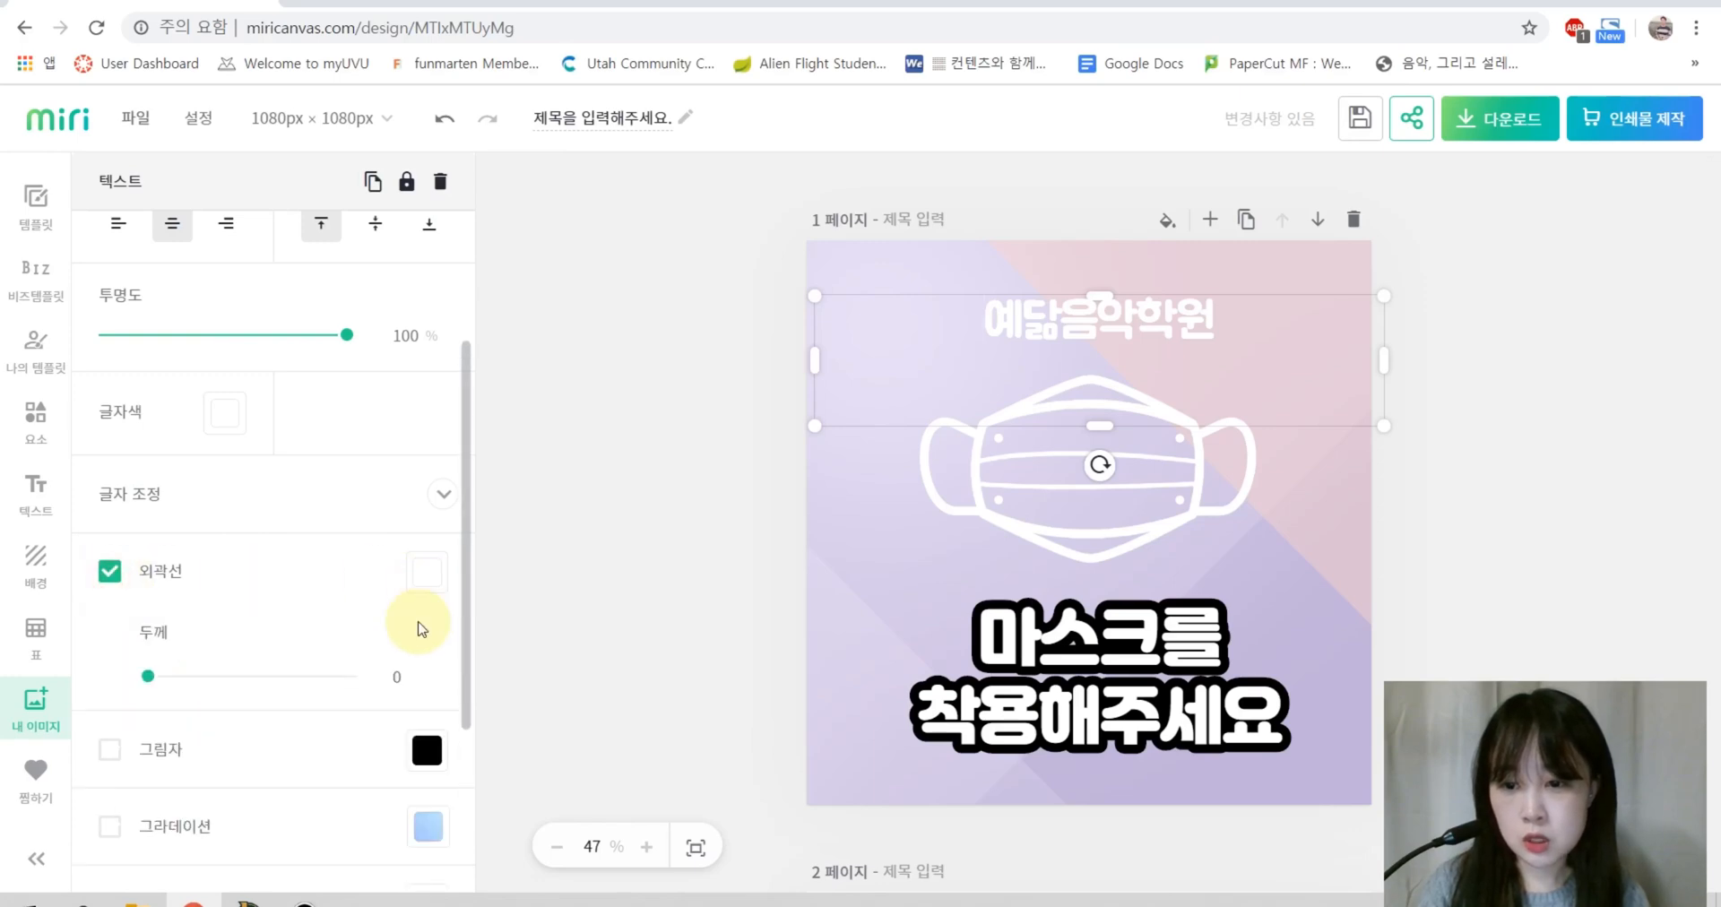
pyautogui.click(425, 581)
pyautogui.click(465, 348)
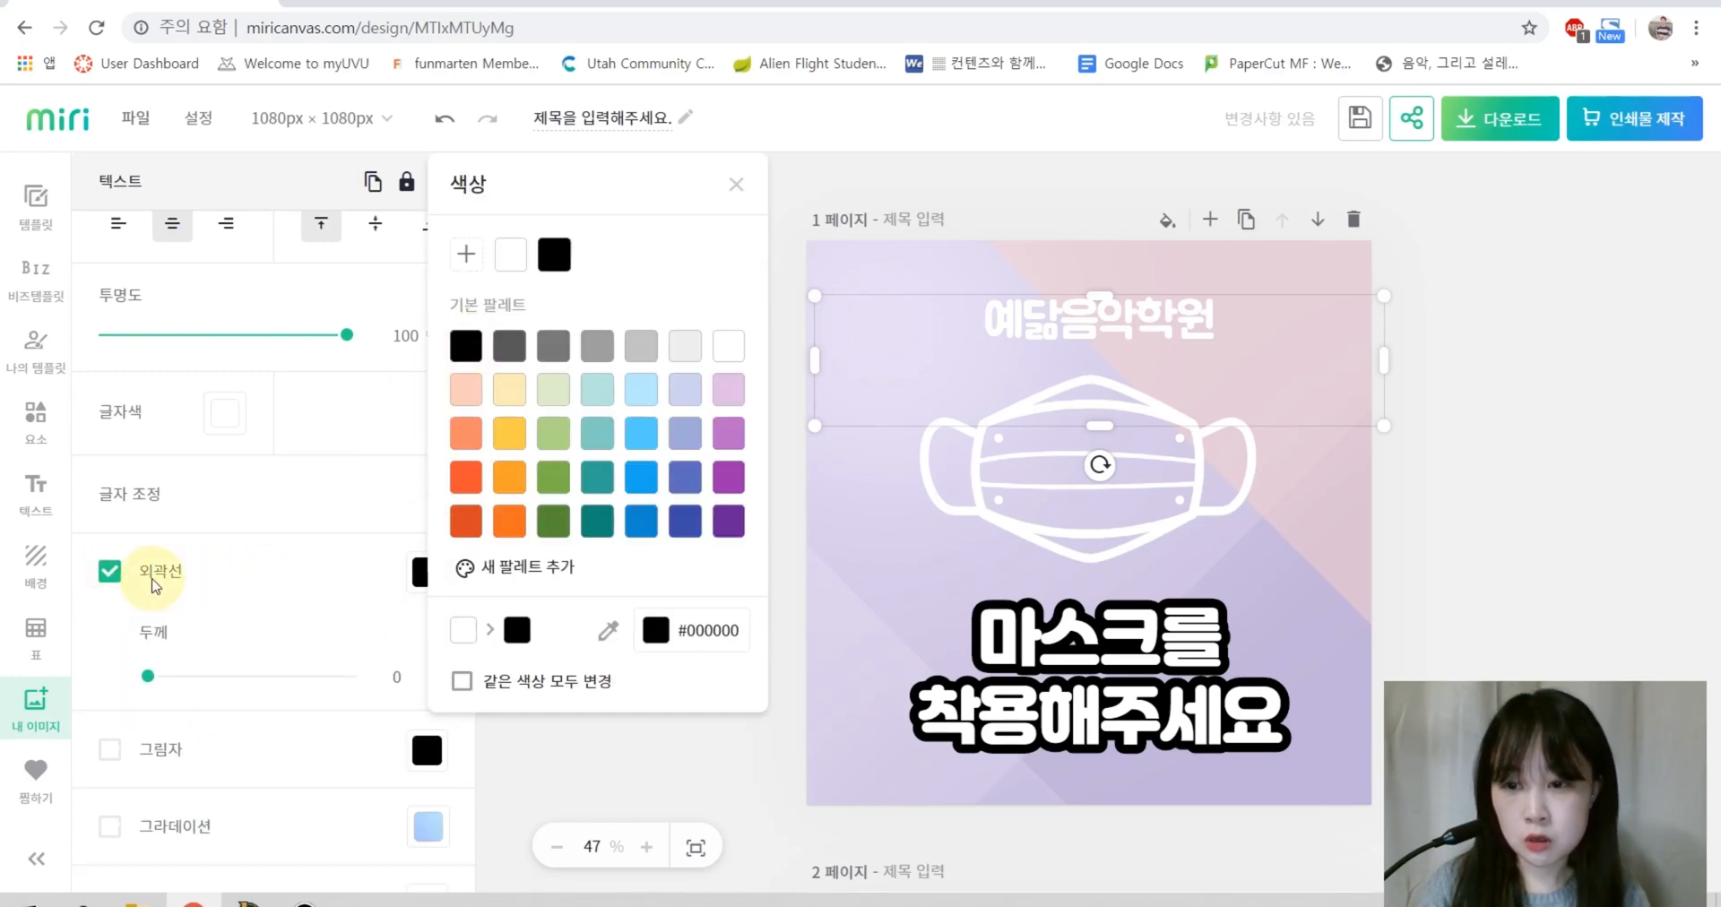
pyautogui.click(148, 678)
pyautogui.moveTo(149, 681); pyautogui.dragTo(226, 683)
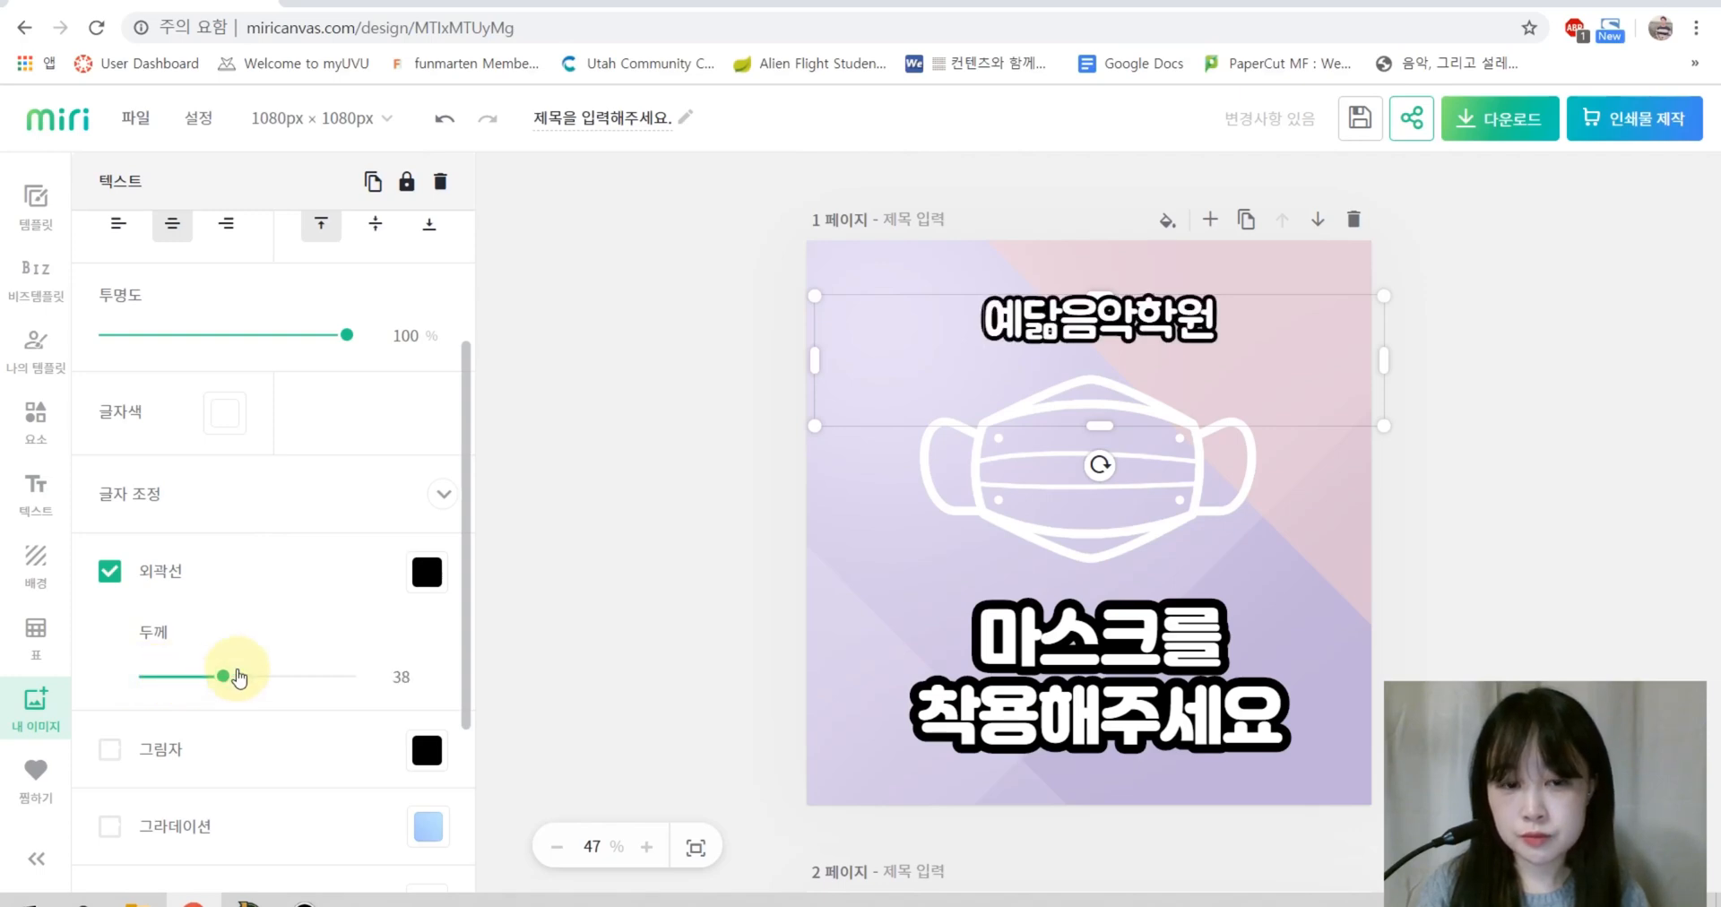
pyautogui.click(519, 526)
# Step: Create a new portrait (세로형) web poster design at 891 × 1260 px
pyautogui.click(33, 491)
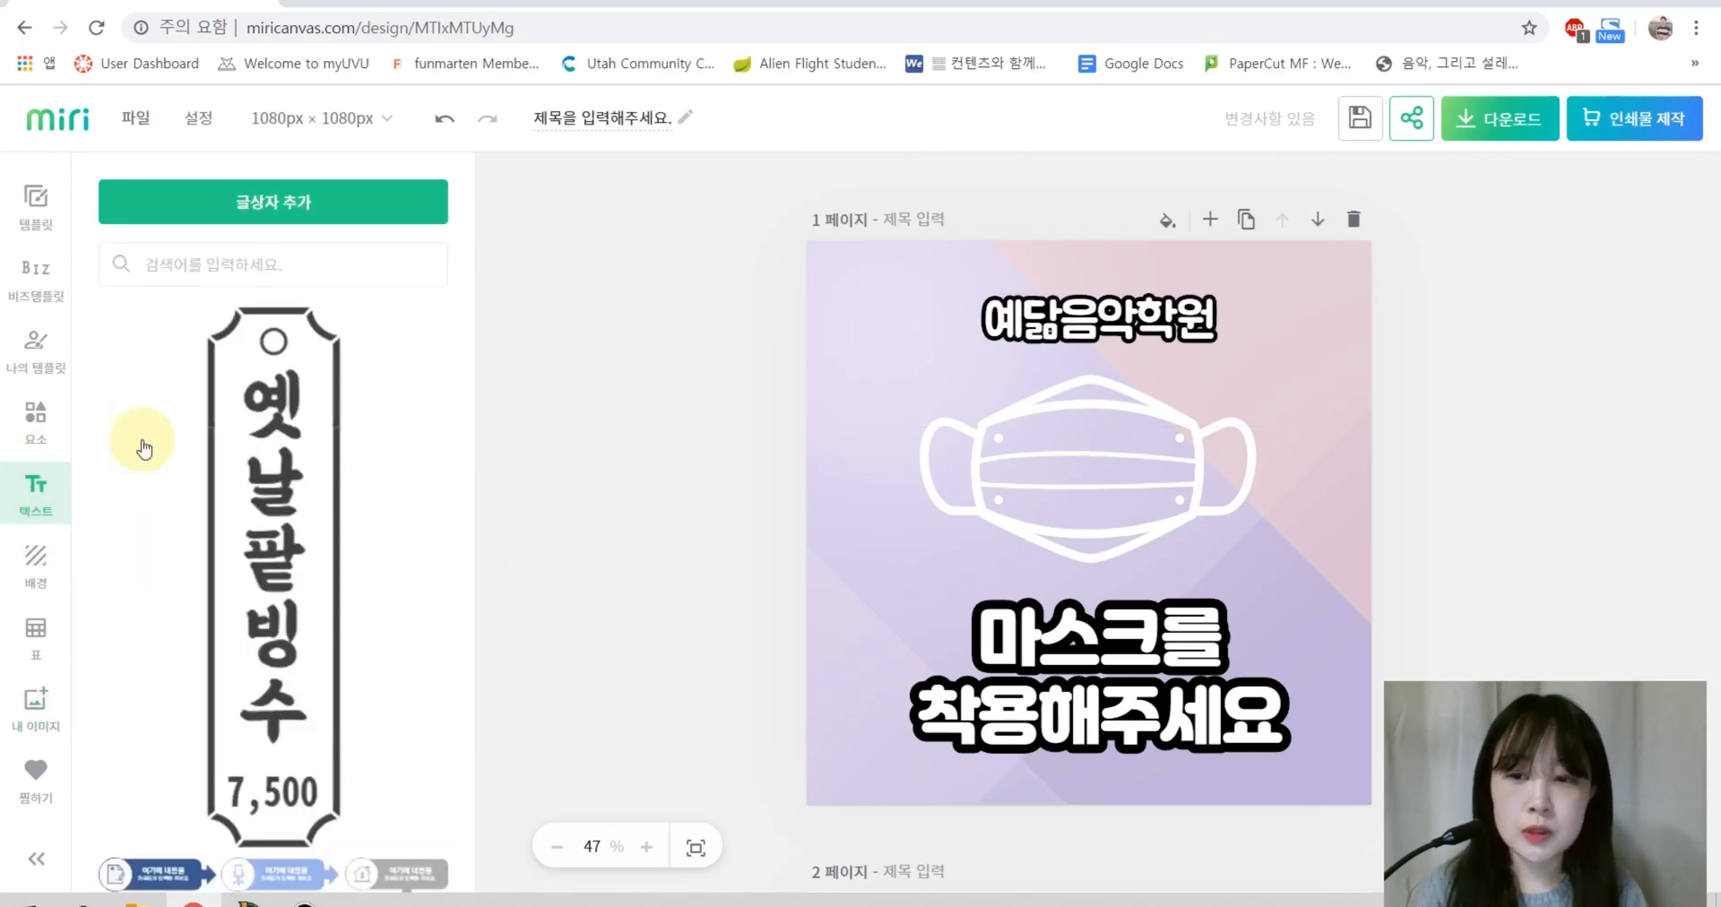
pyautogui.scroll(-5, 1139, 502)
pyautogui.scroll(5, 1138, 518)
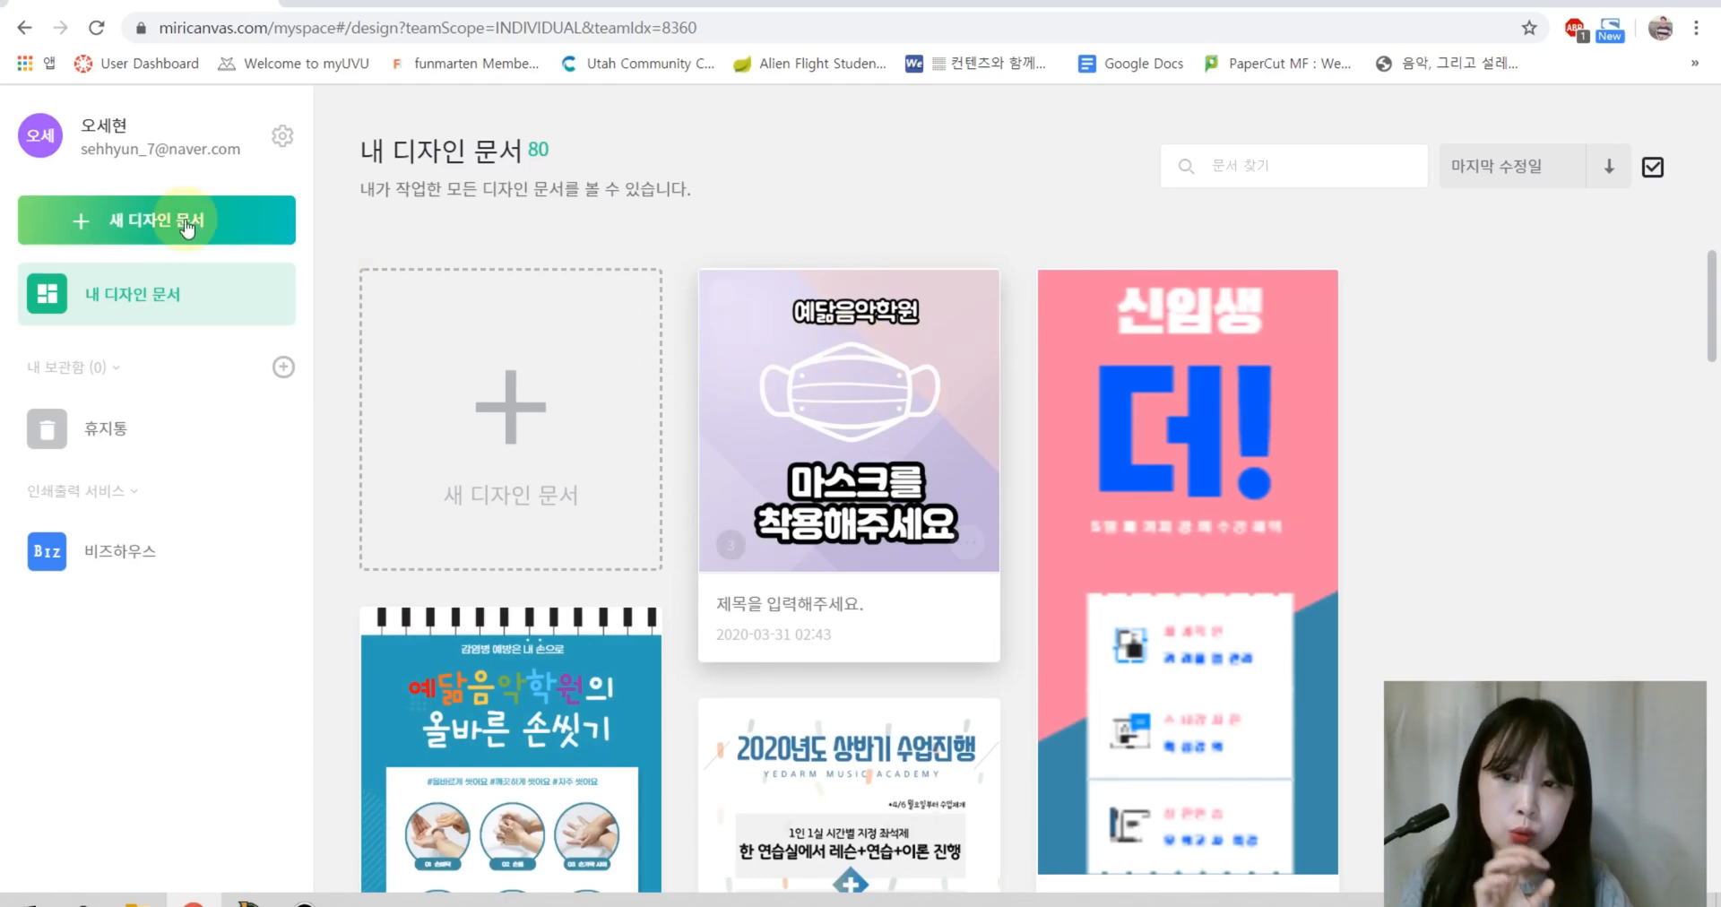
pyautogui.click(501, 424)
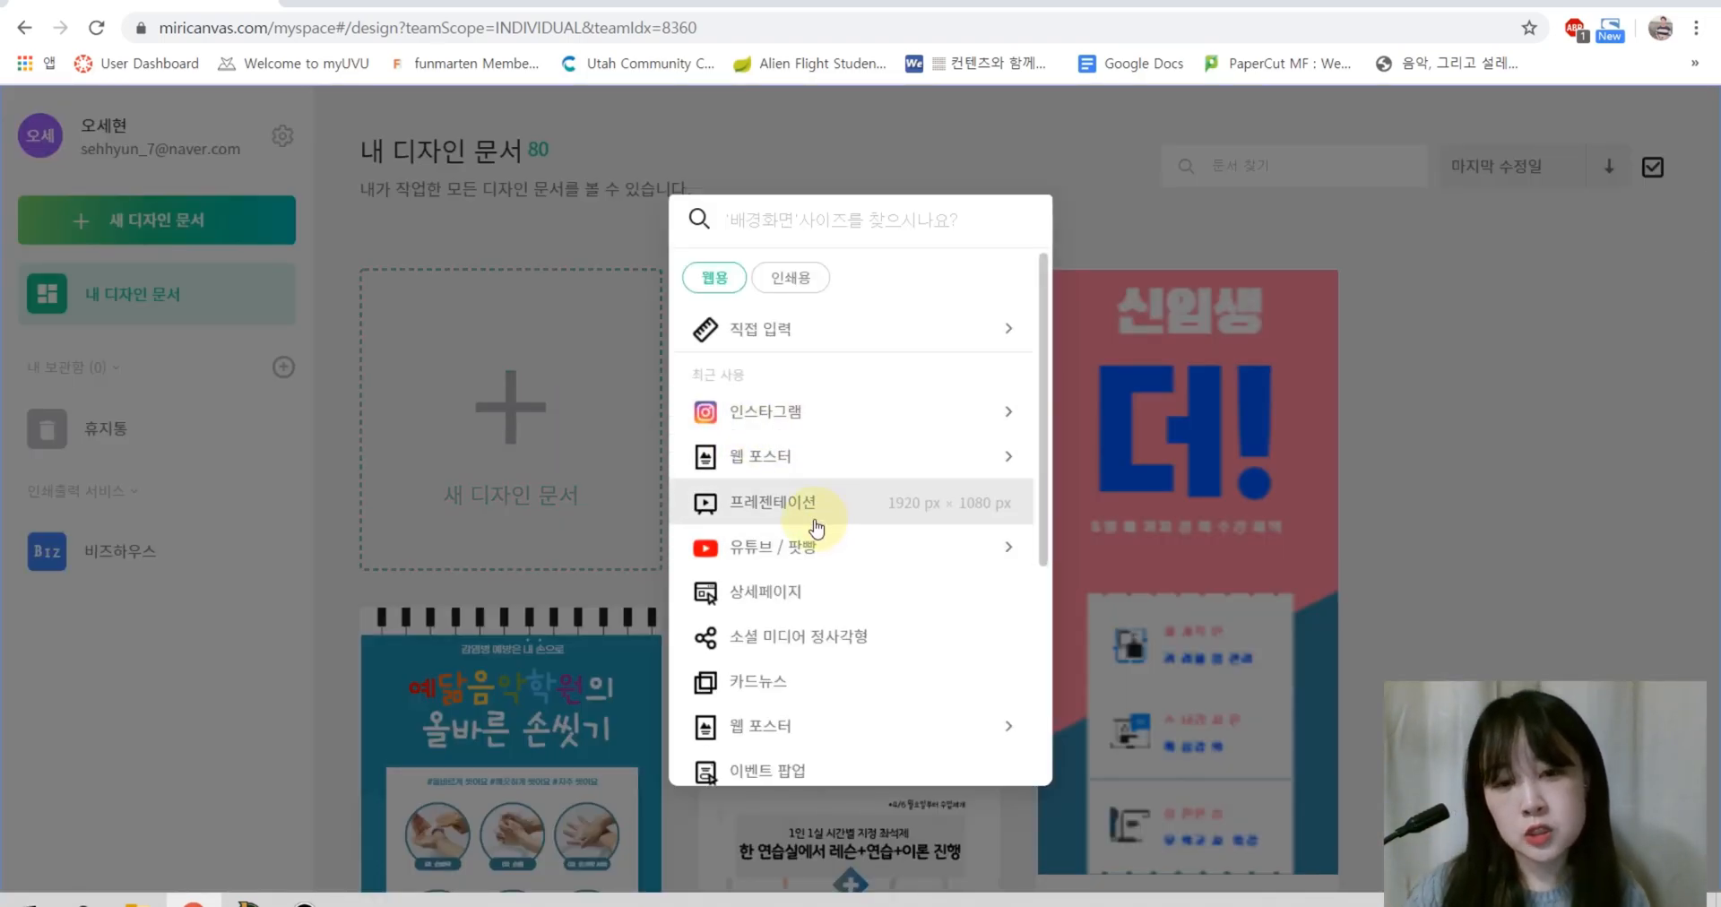
pyautogui.scroll(-4, 847, 529)
pyautogui.scroll(4, 888, 560)
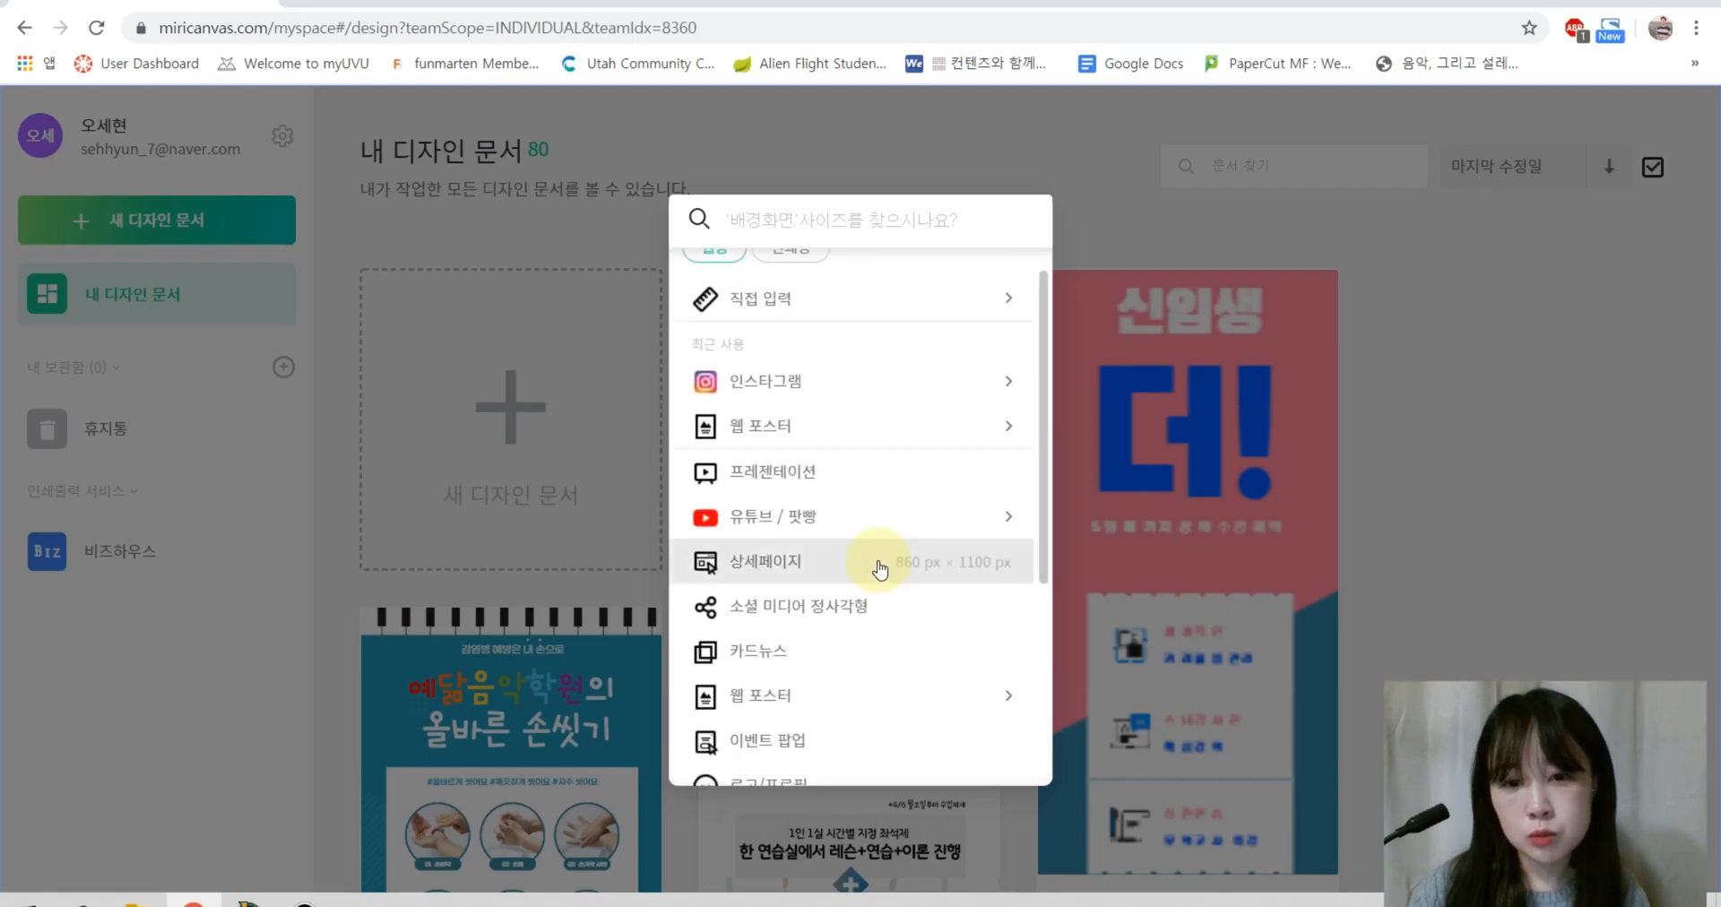
pyautogui.scroll(-3, 855, 573)
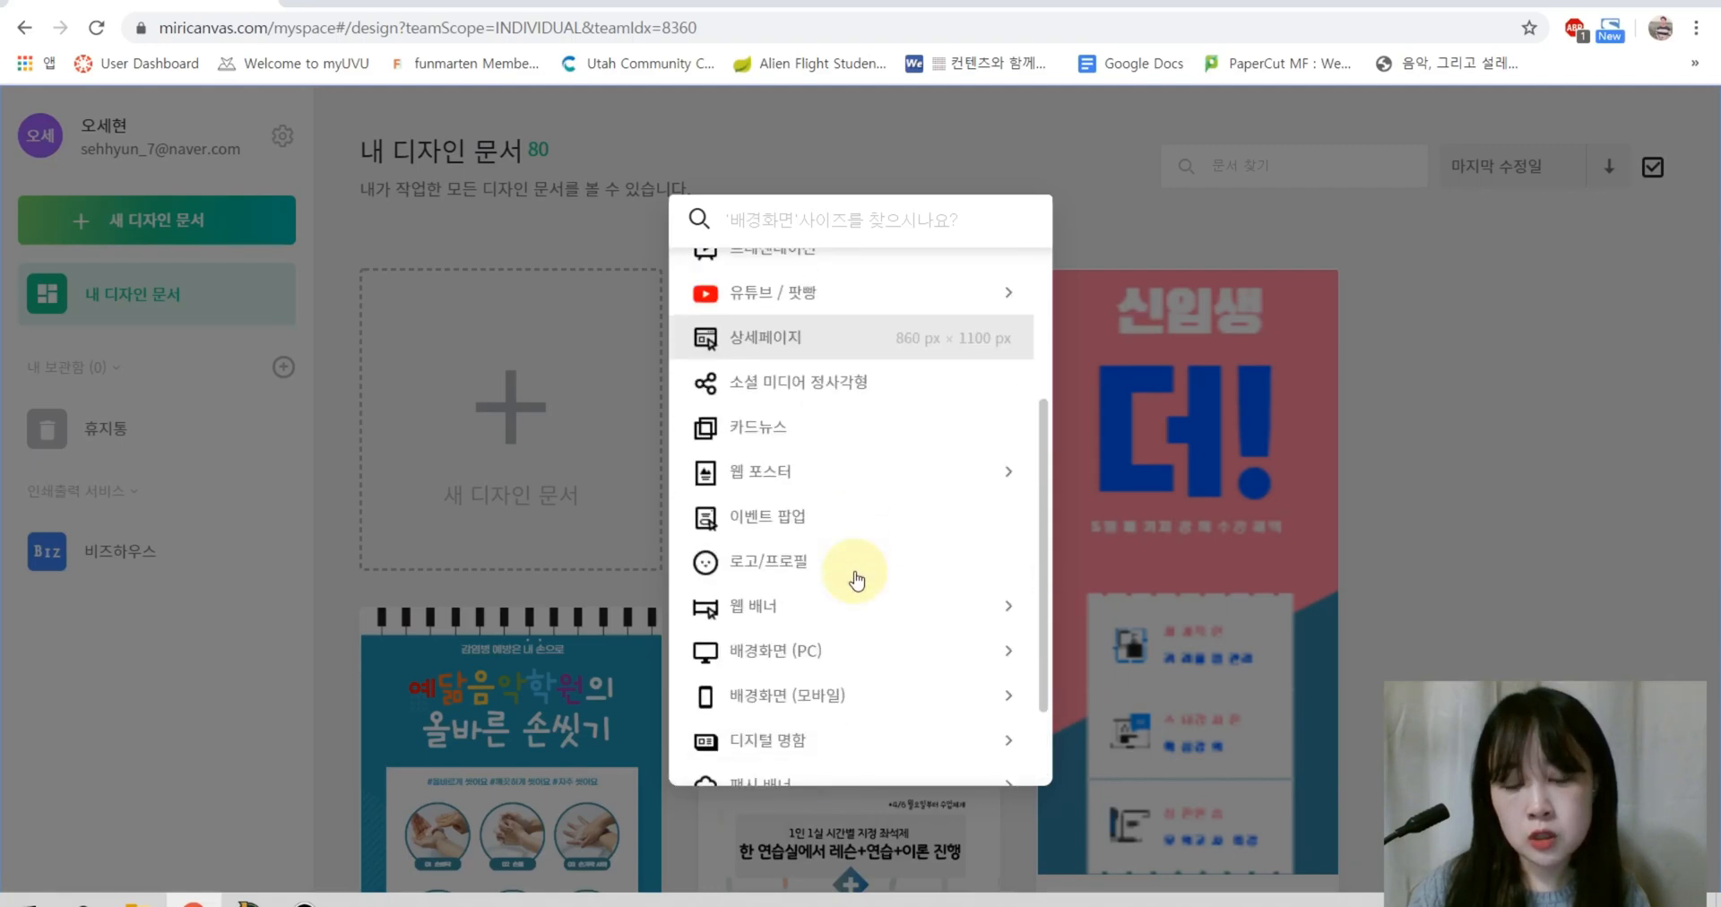
pyautogui.click(796, 485)
pyautogui.scroll(-3, 873, 623)
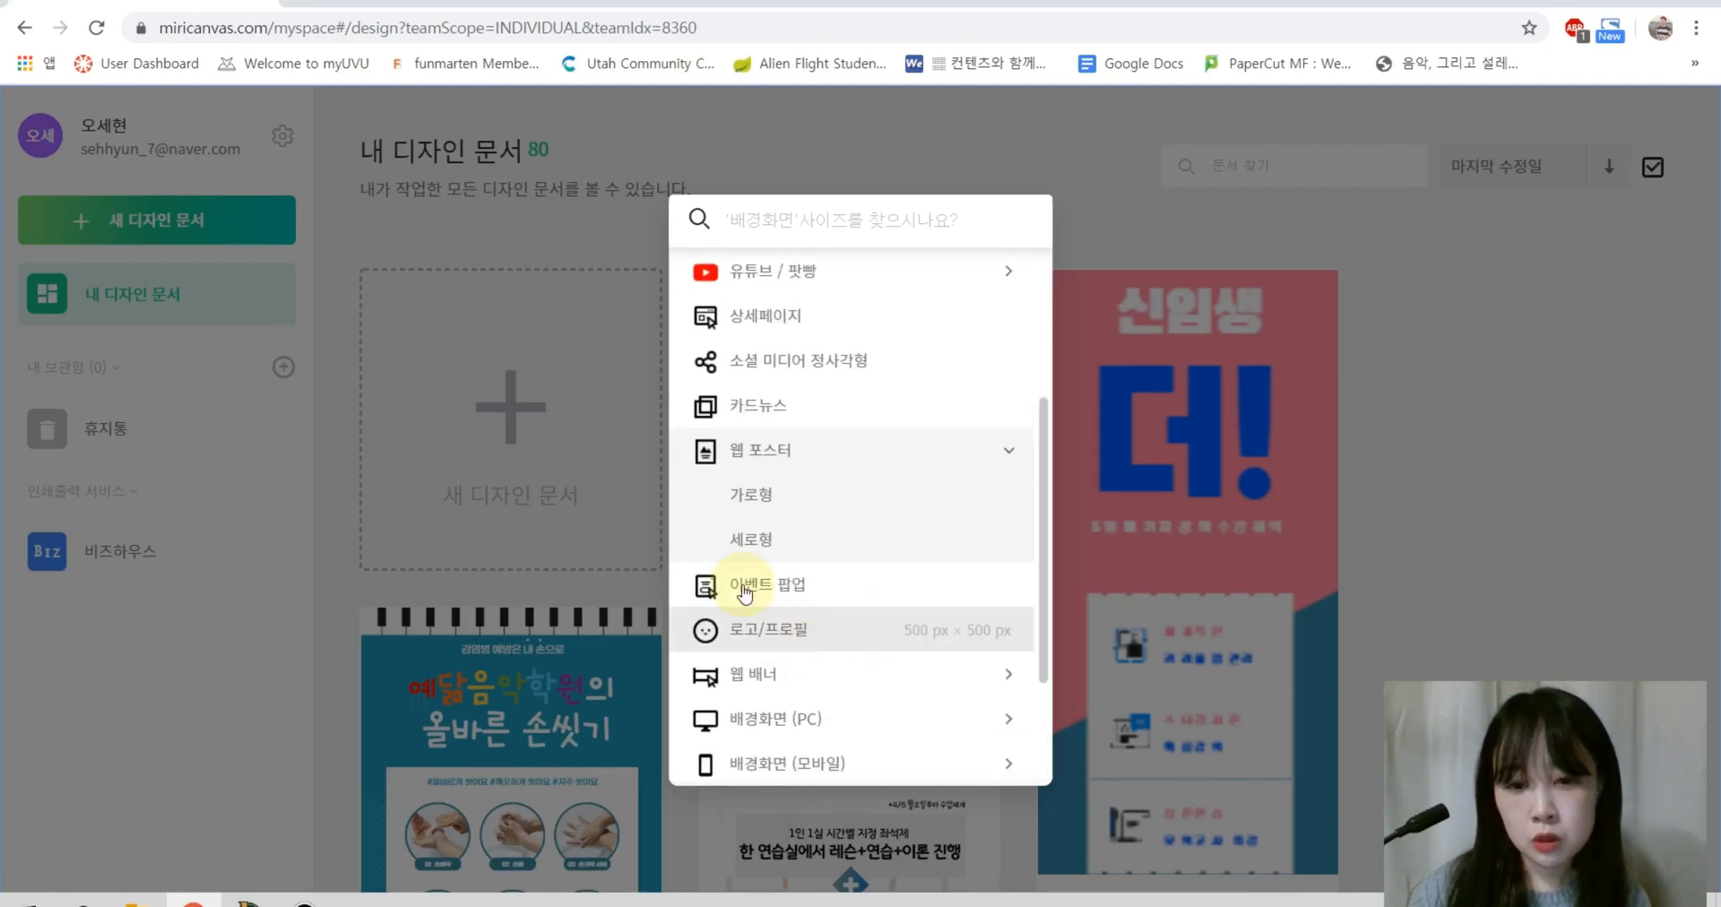
pyautogui.click(751, 541)
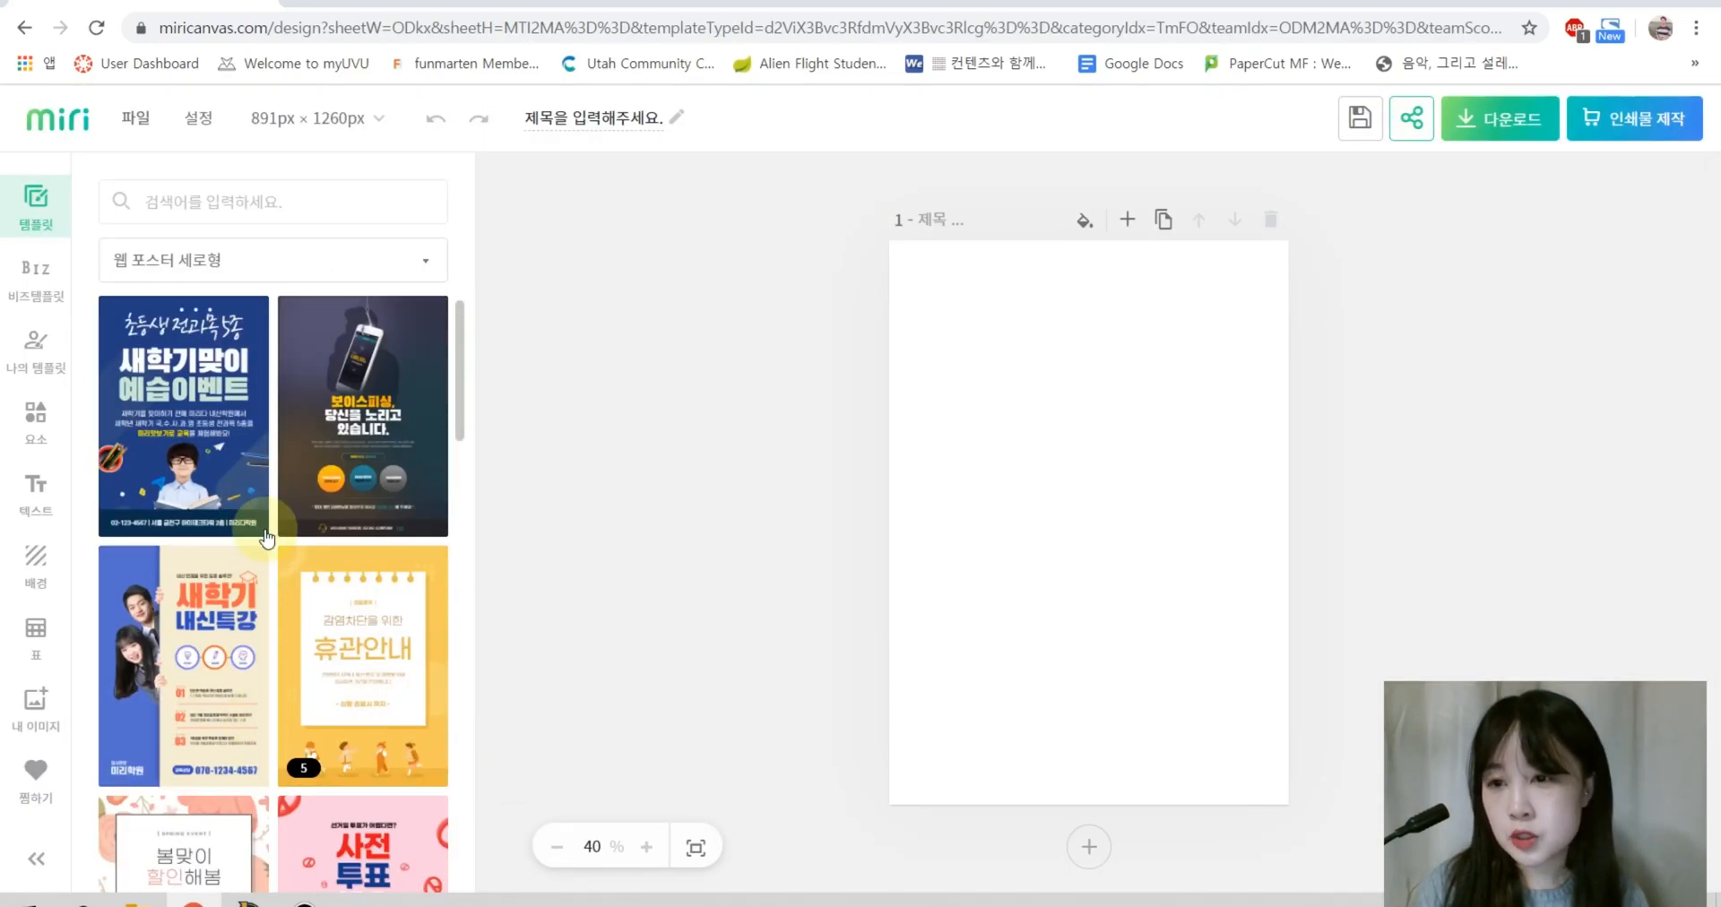
# Step: Search the templates for 학원
pyautogui.scroll(-6, 274, 516)
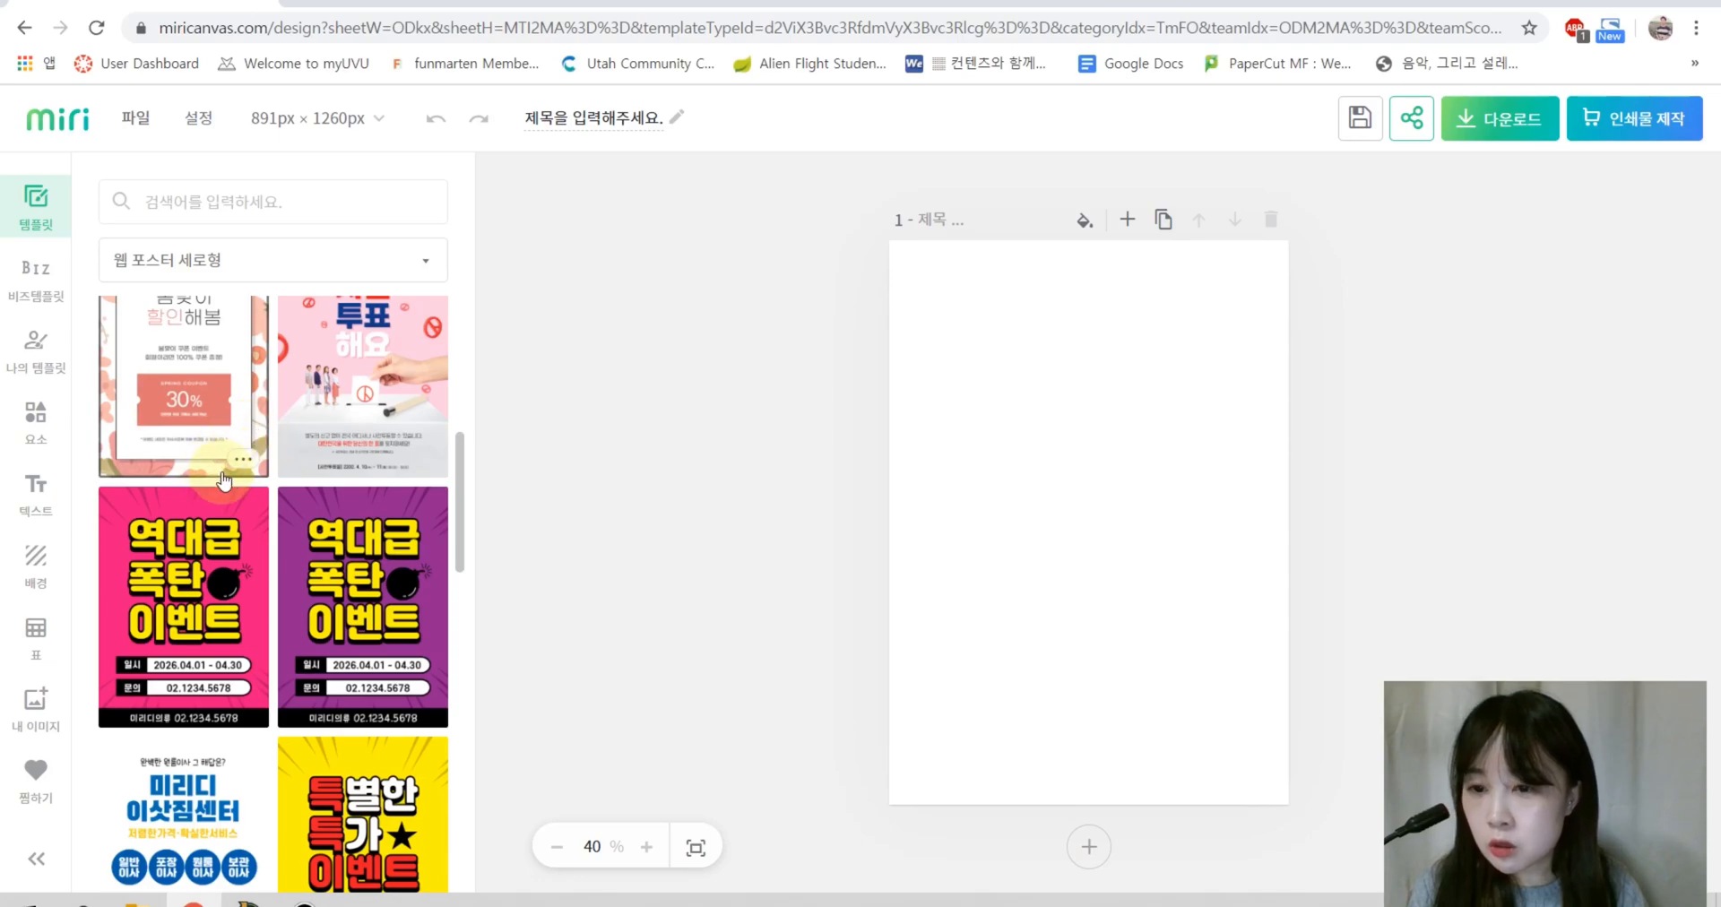
pyautogui.scroll(-15, 274, 538)
pyautogui.scroll(9, 273, 538)
pyautogui.click(281, 204)
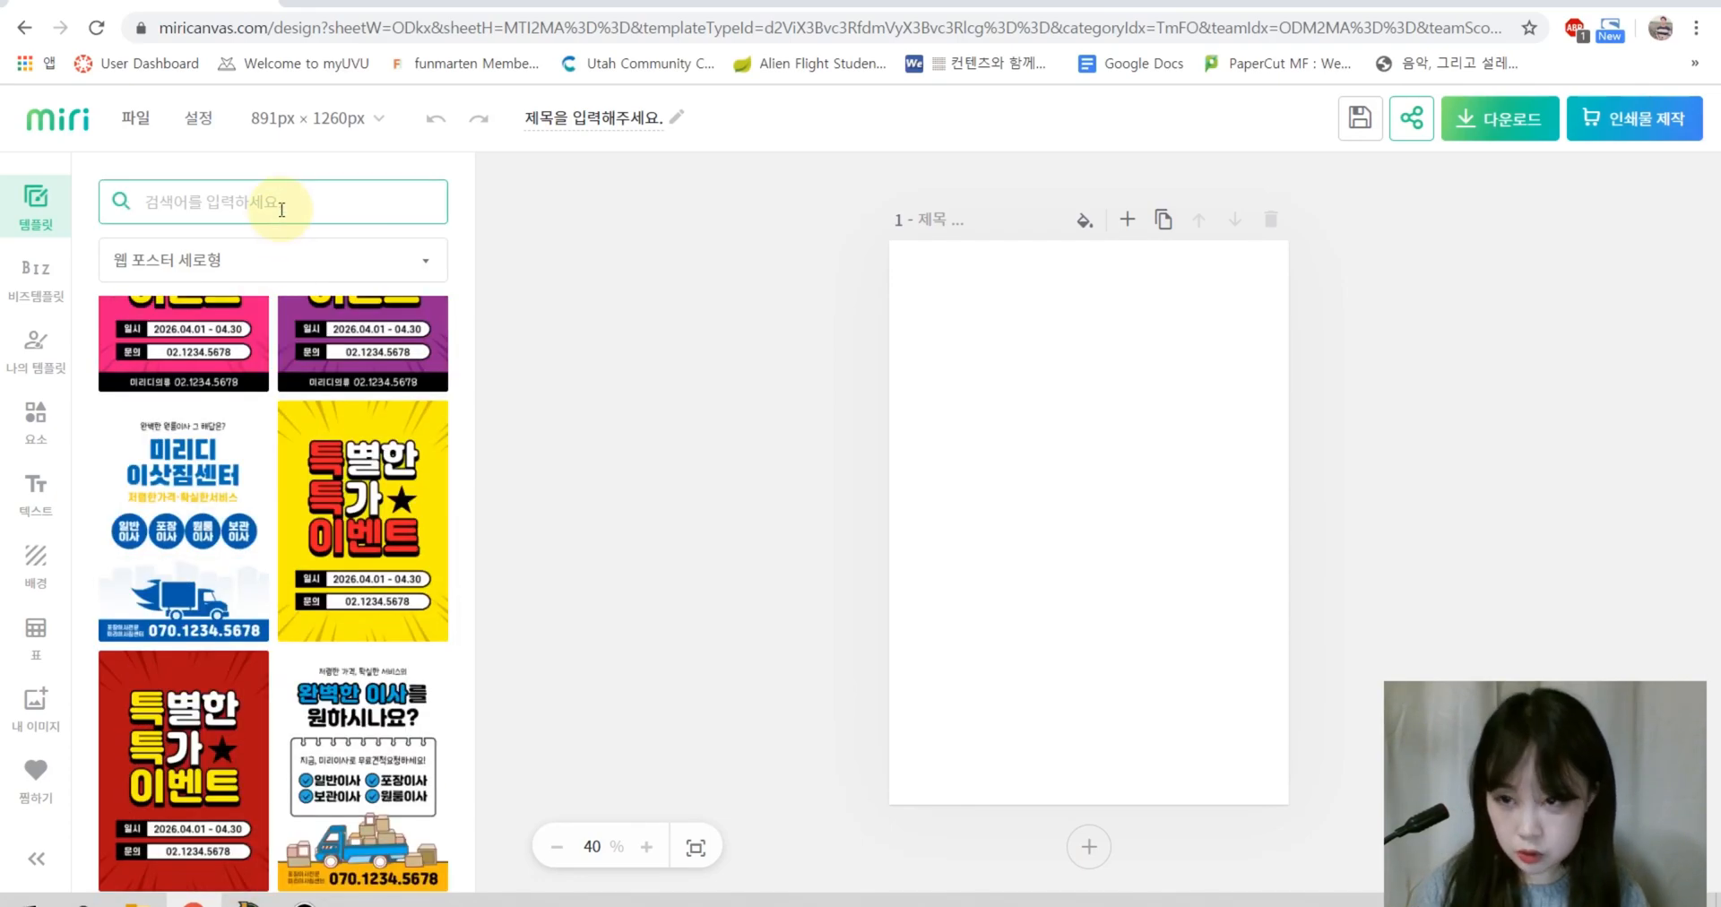
pyautogui.write('학')
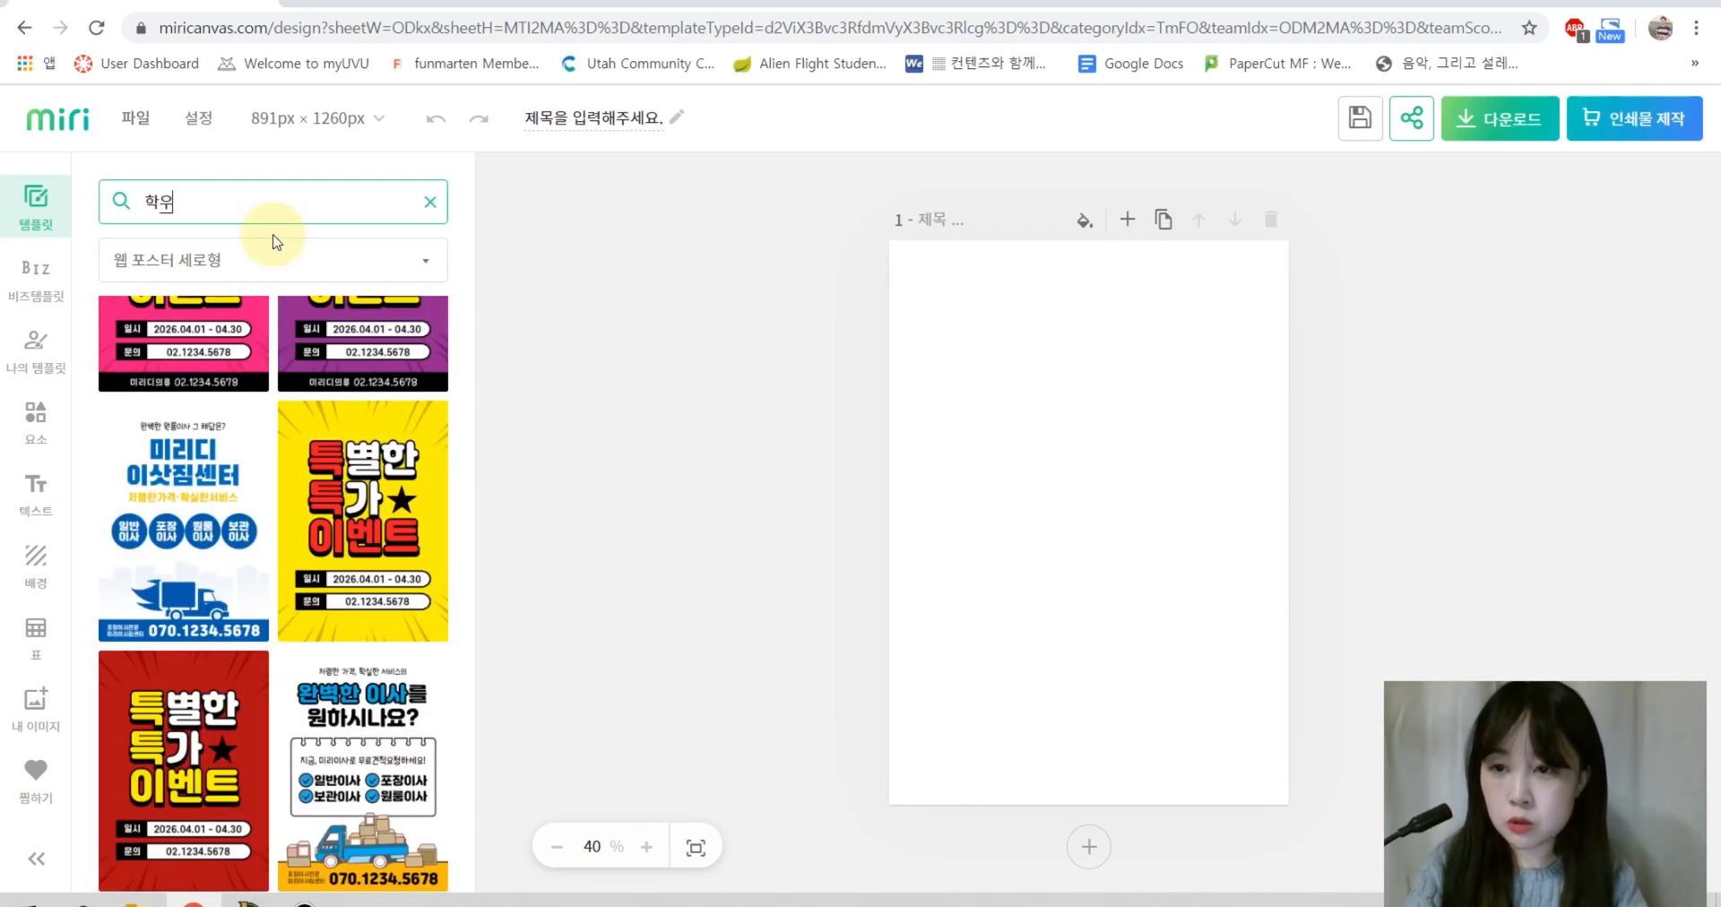
pyautogui.write('원')
pyautogui.press('Return')
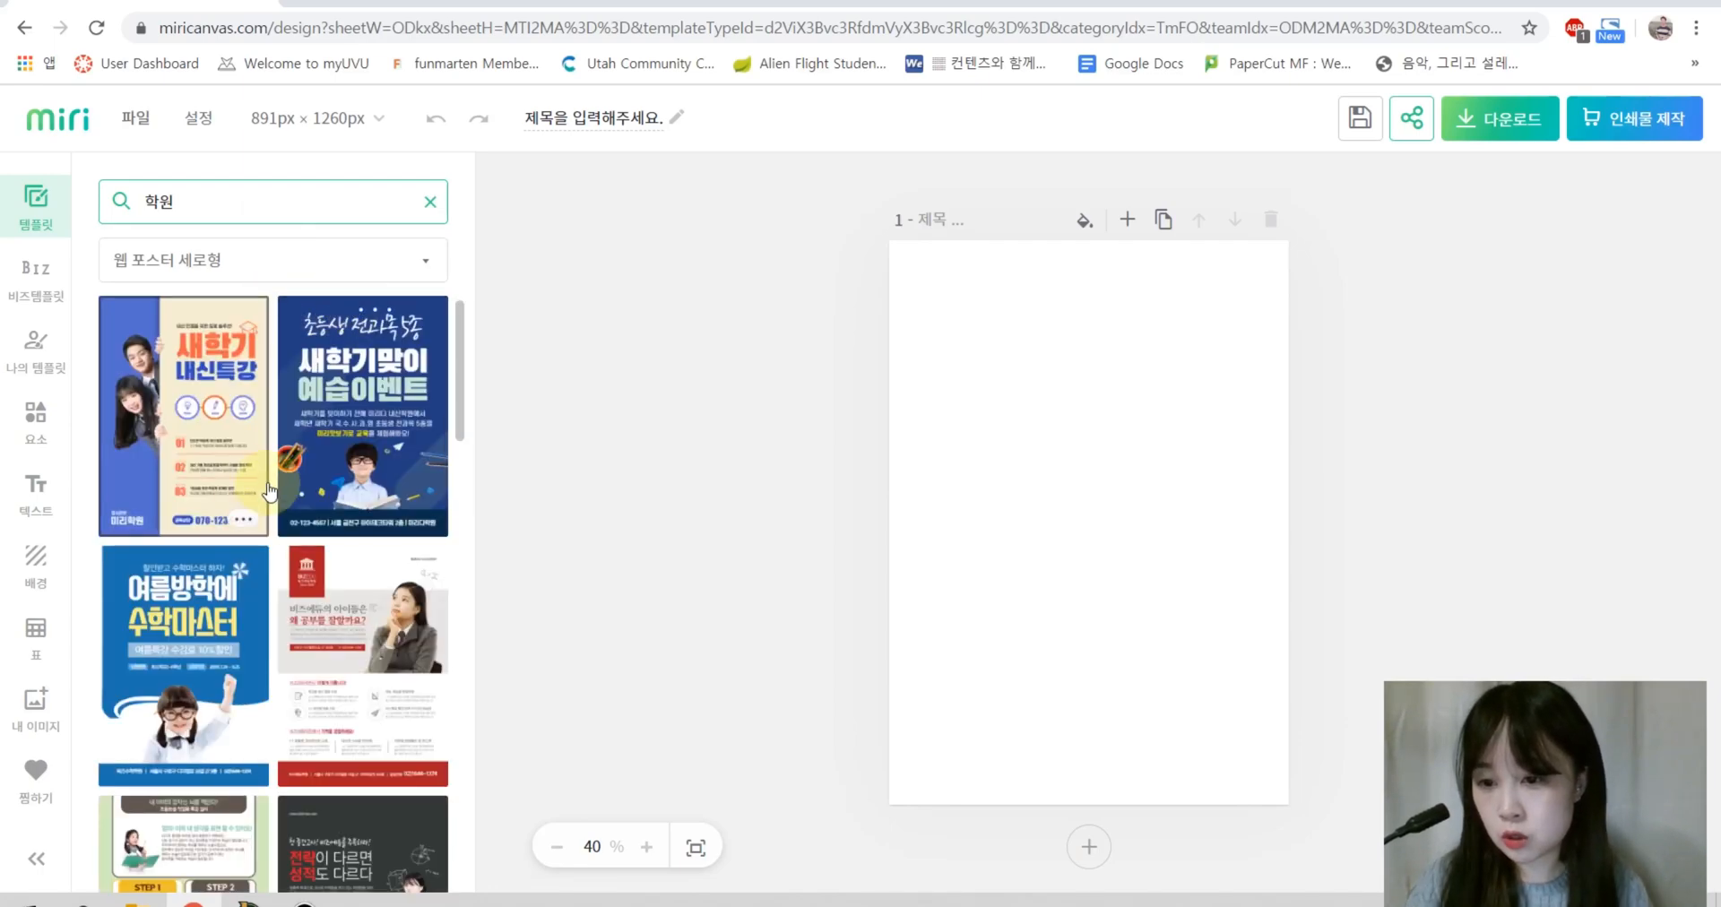
# Step: Search templates for 피아노 and apply the pink 미리피아노학원 template
pyautogui.scroll(-15, 266, 488)
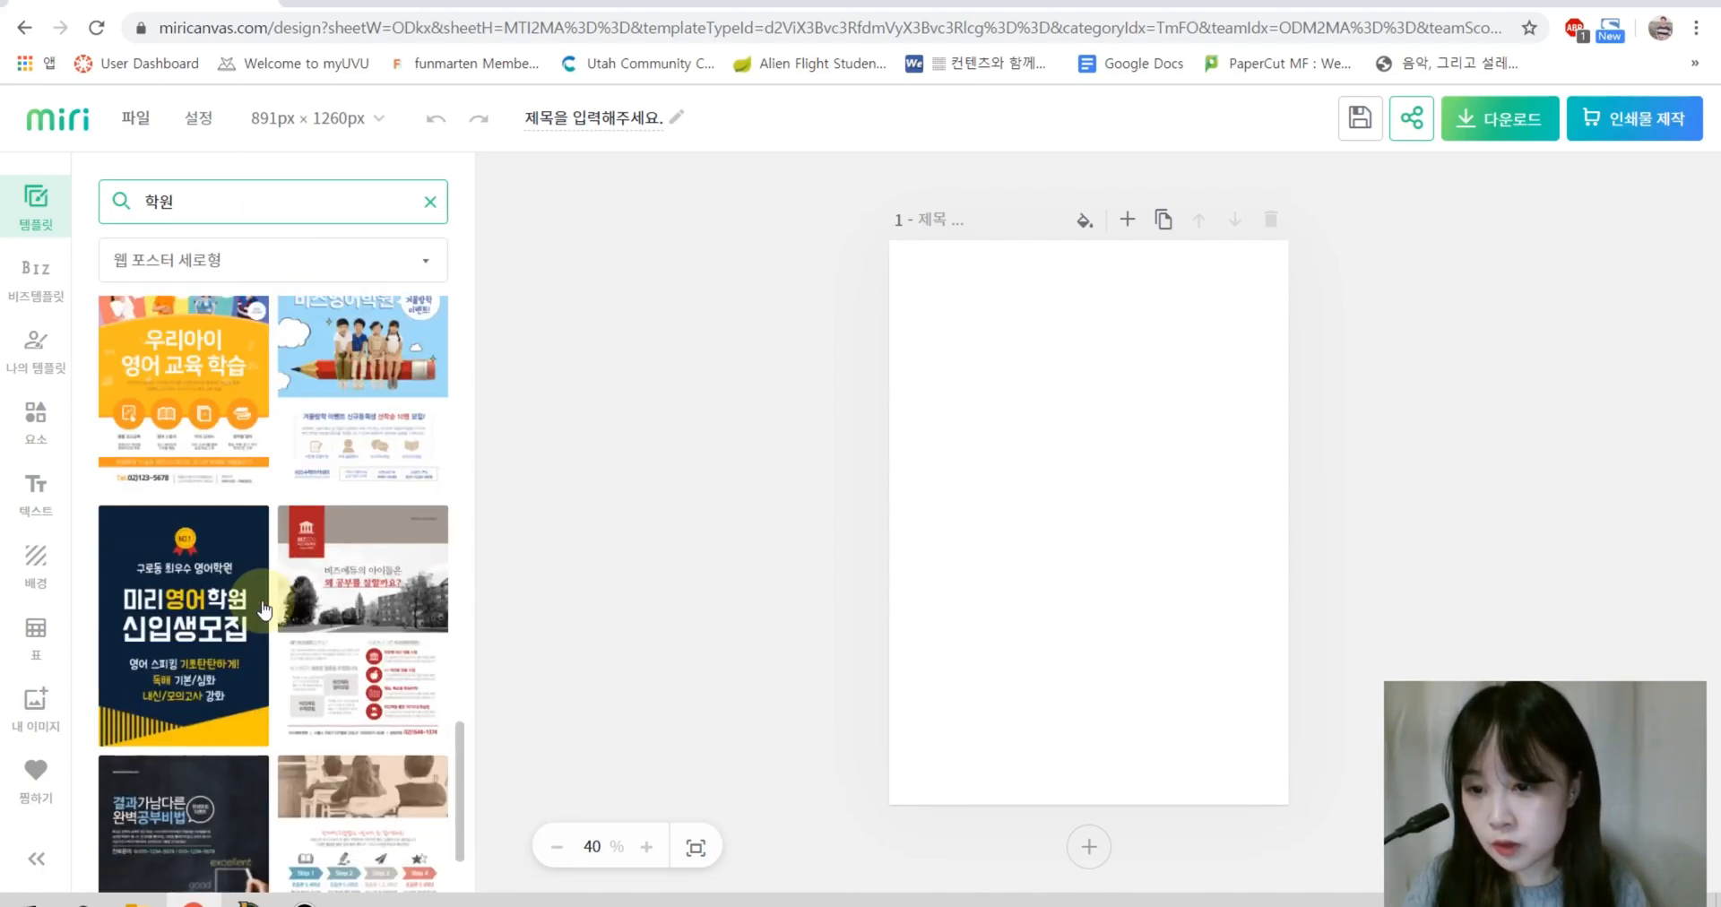
pyautogui.scroll(-2, 264, 609)
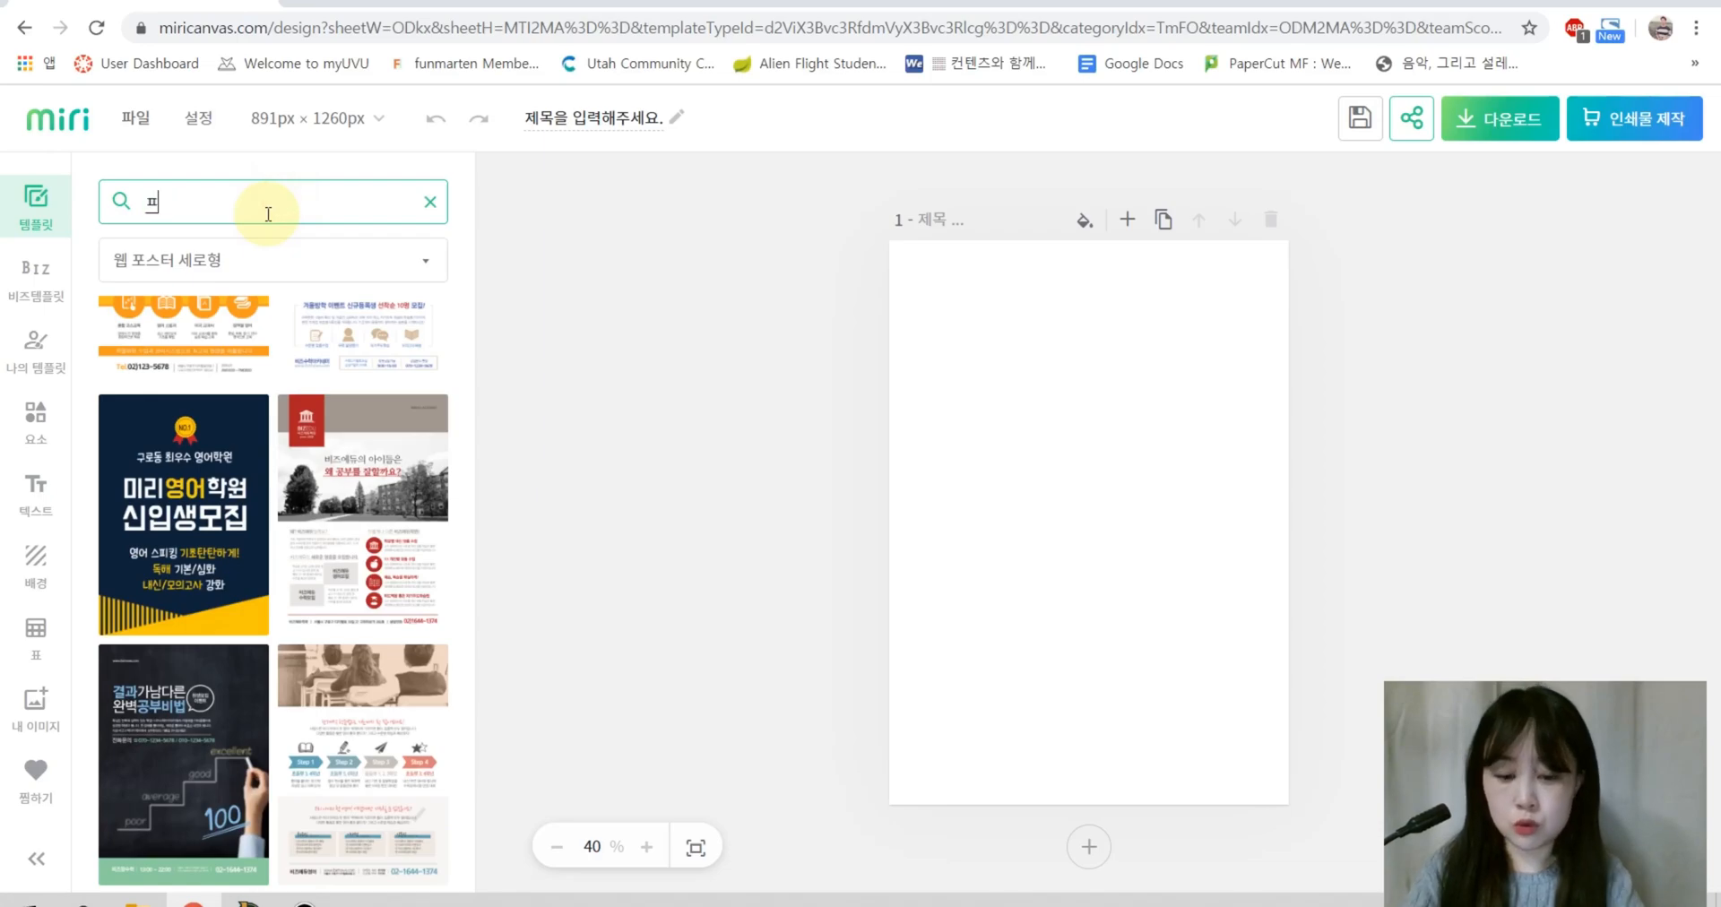
pyautogui.write('피아노')
pyautogui.press('Return')
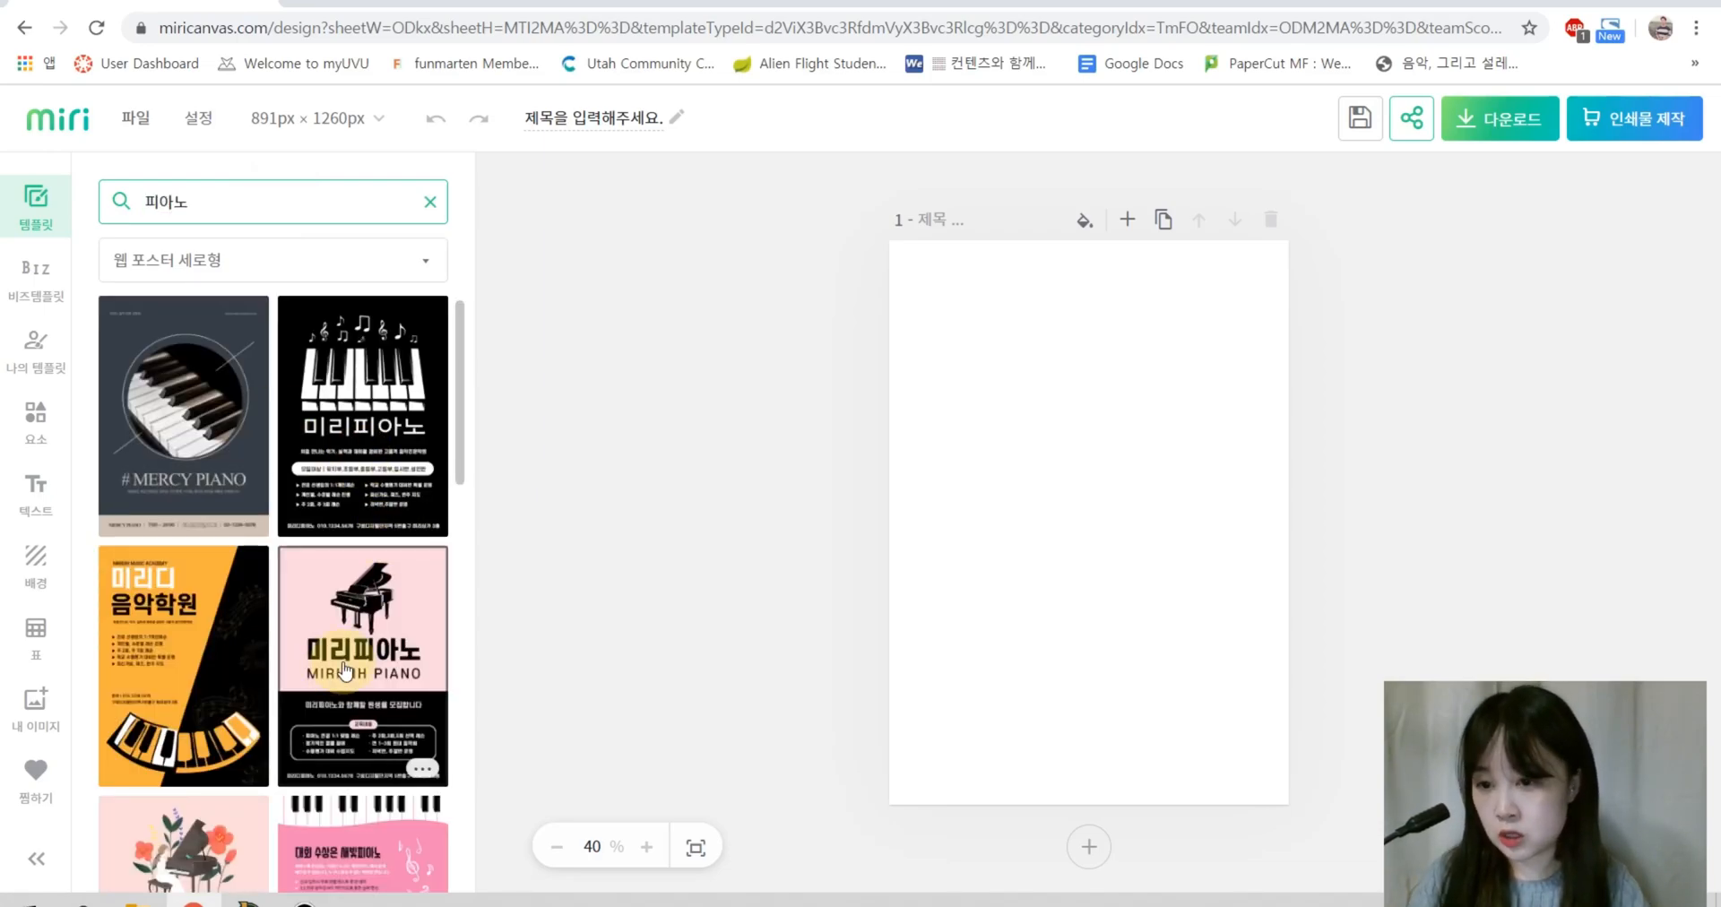
pyautogui.scroll(-5, 177, 576)
pyautogui.scroll(6, 269, 538)
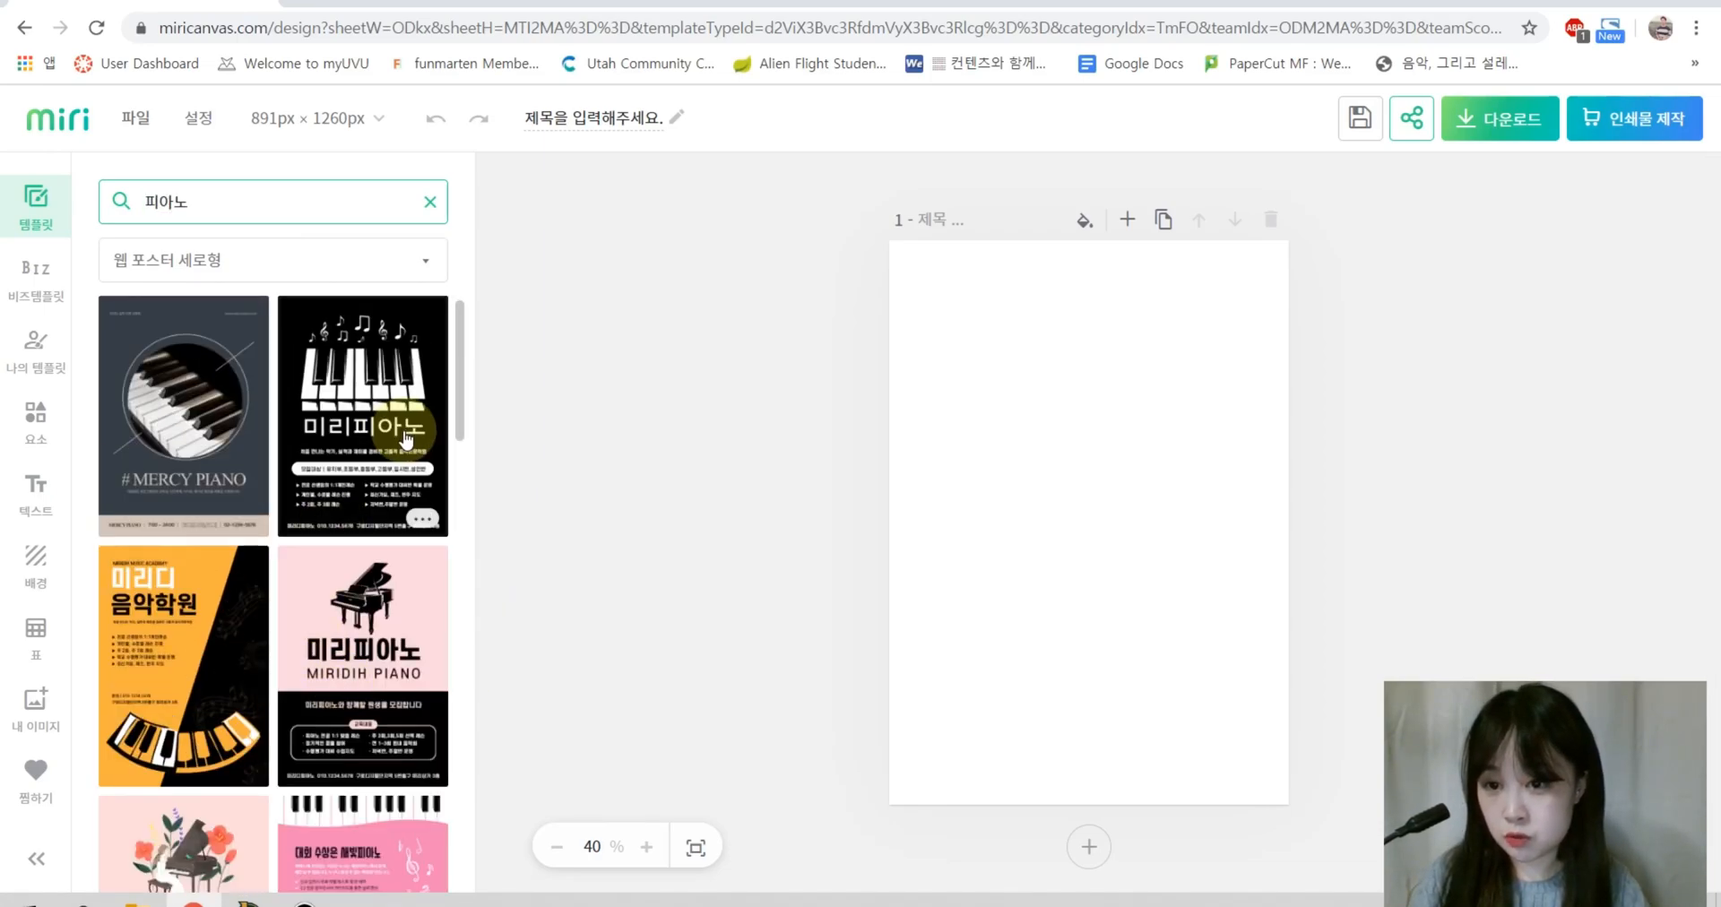
pyautogui.scroll(-3, 233, 659)
pyautogui.scroll(-5, 233, 659)
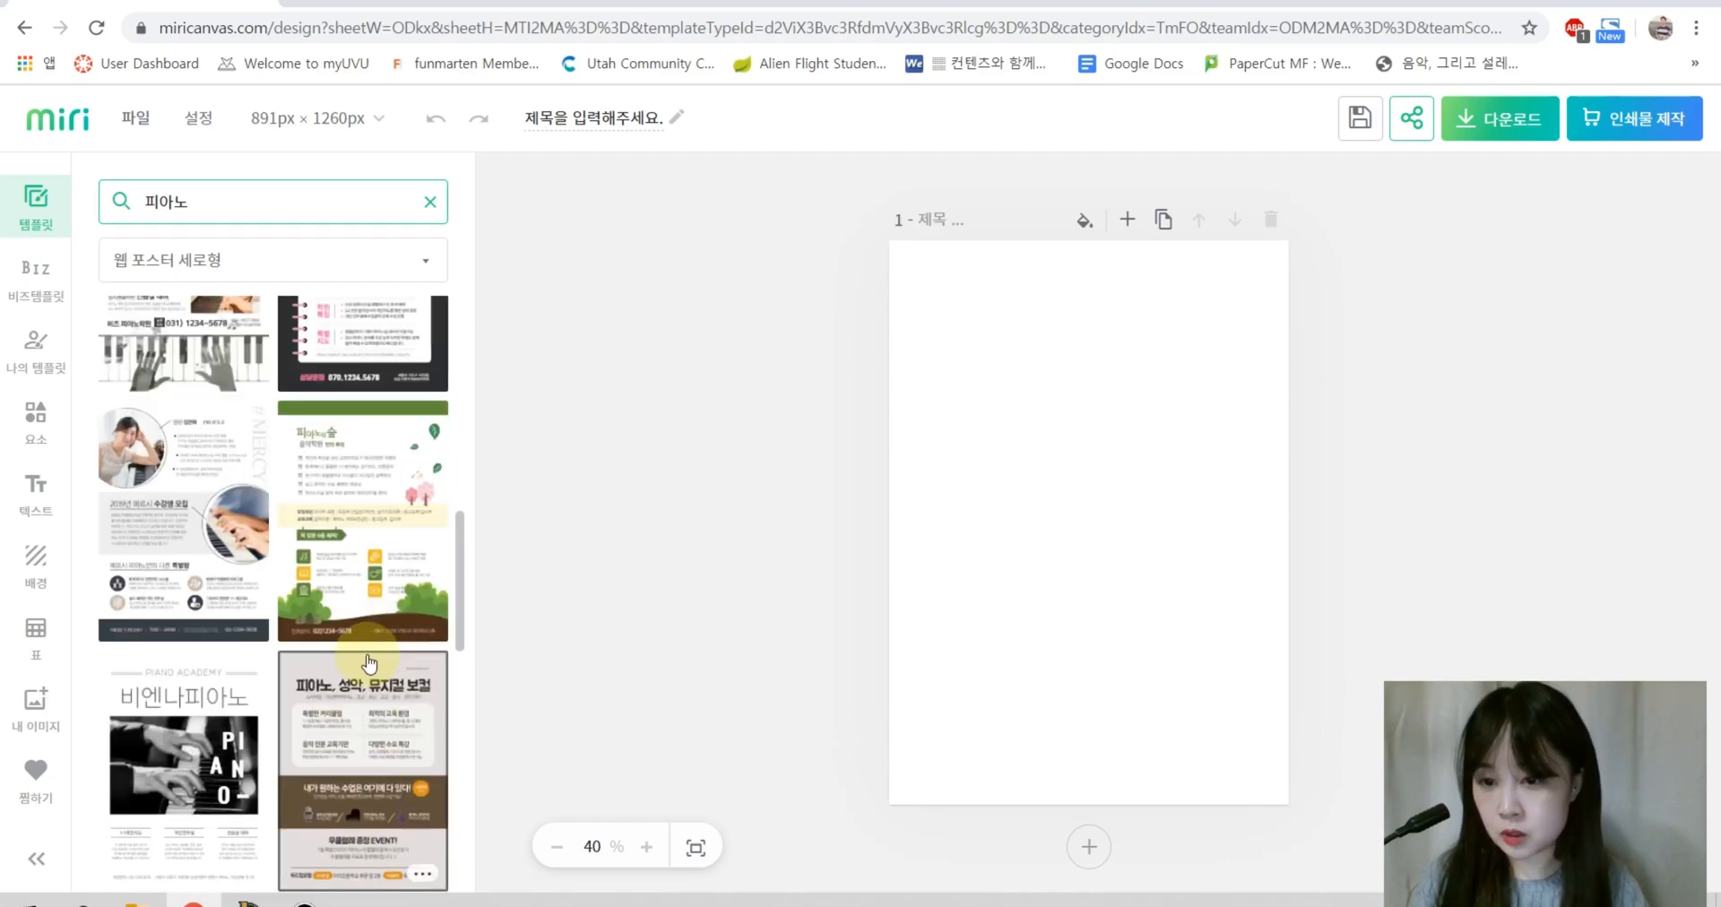
pyautogui.scroll(2, 395, 699)
pyautogui.click(185, 408)
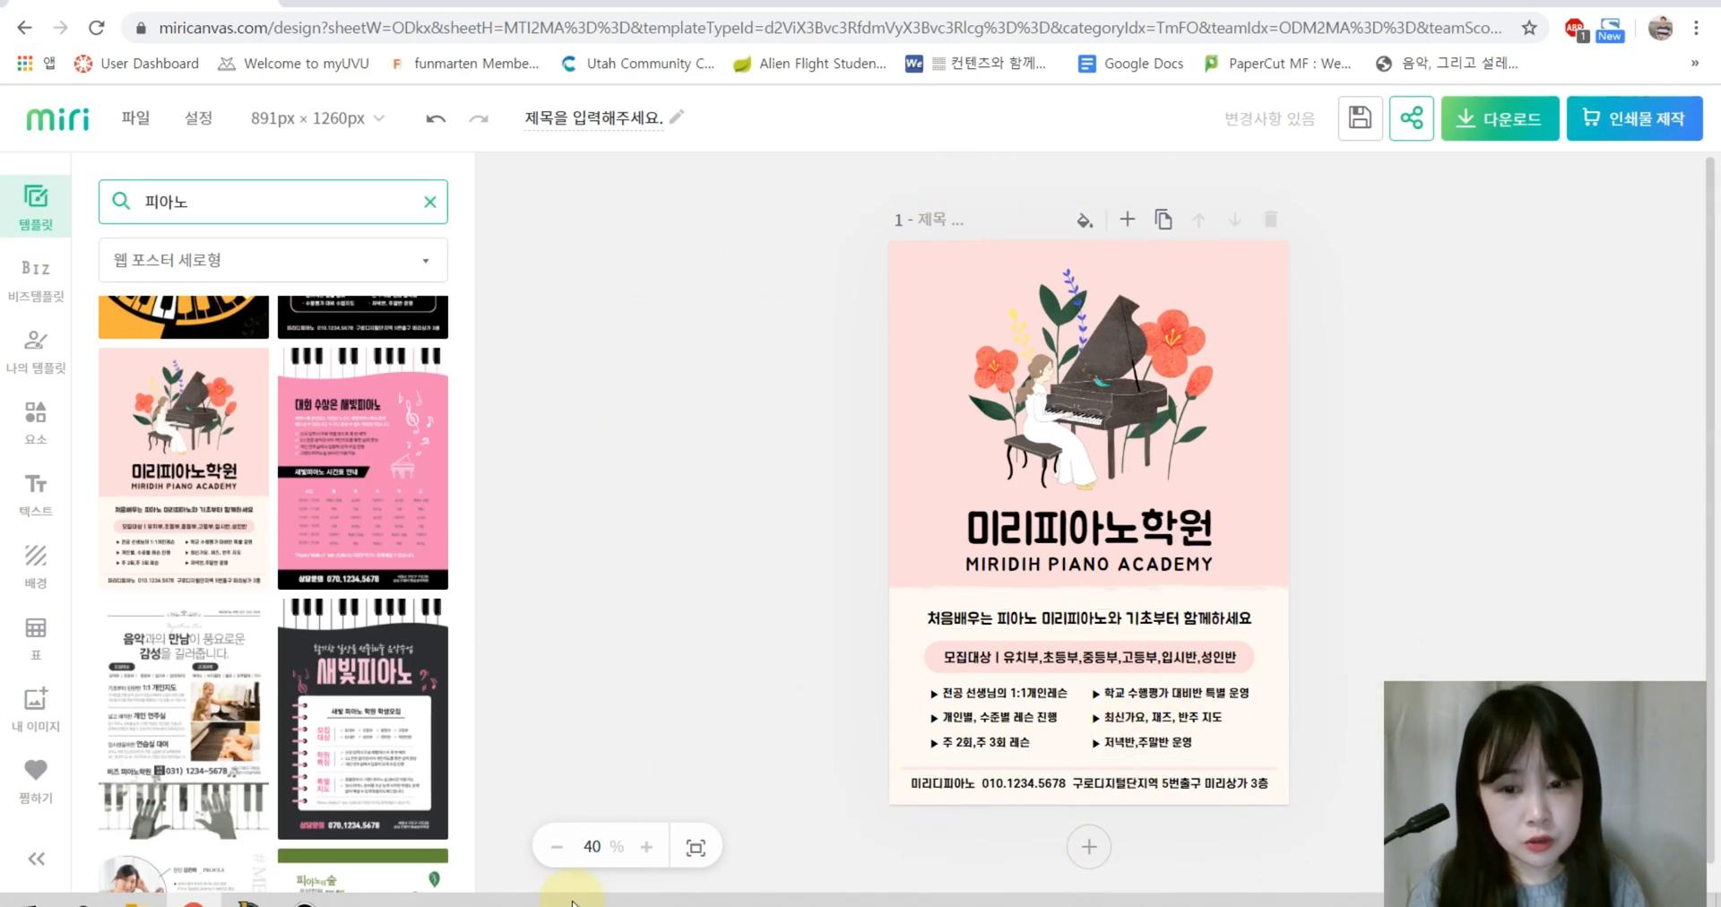
# Step: Shift the target-group pill and bullet lists up and delete the bottom contact line
pyautogui.click(649, 853)
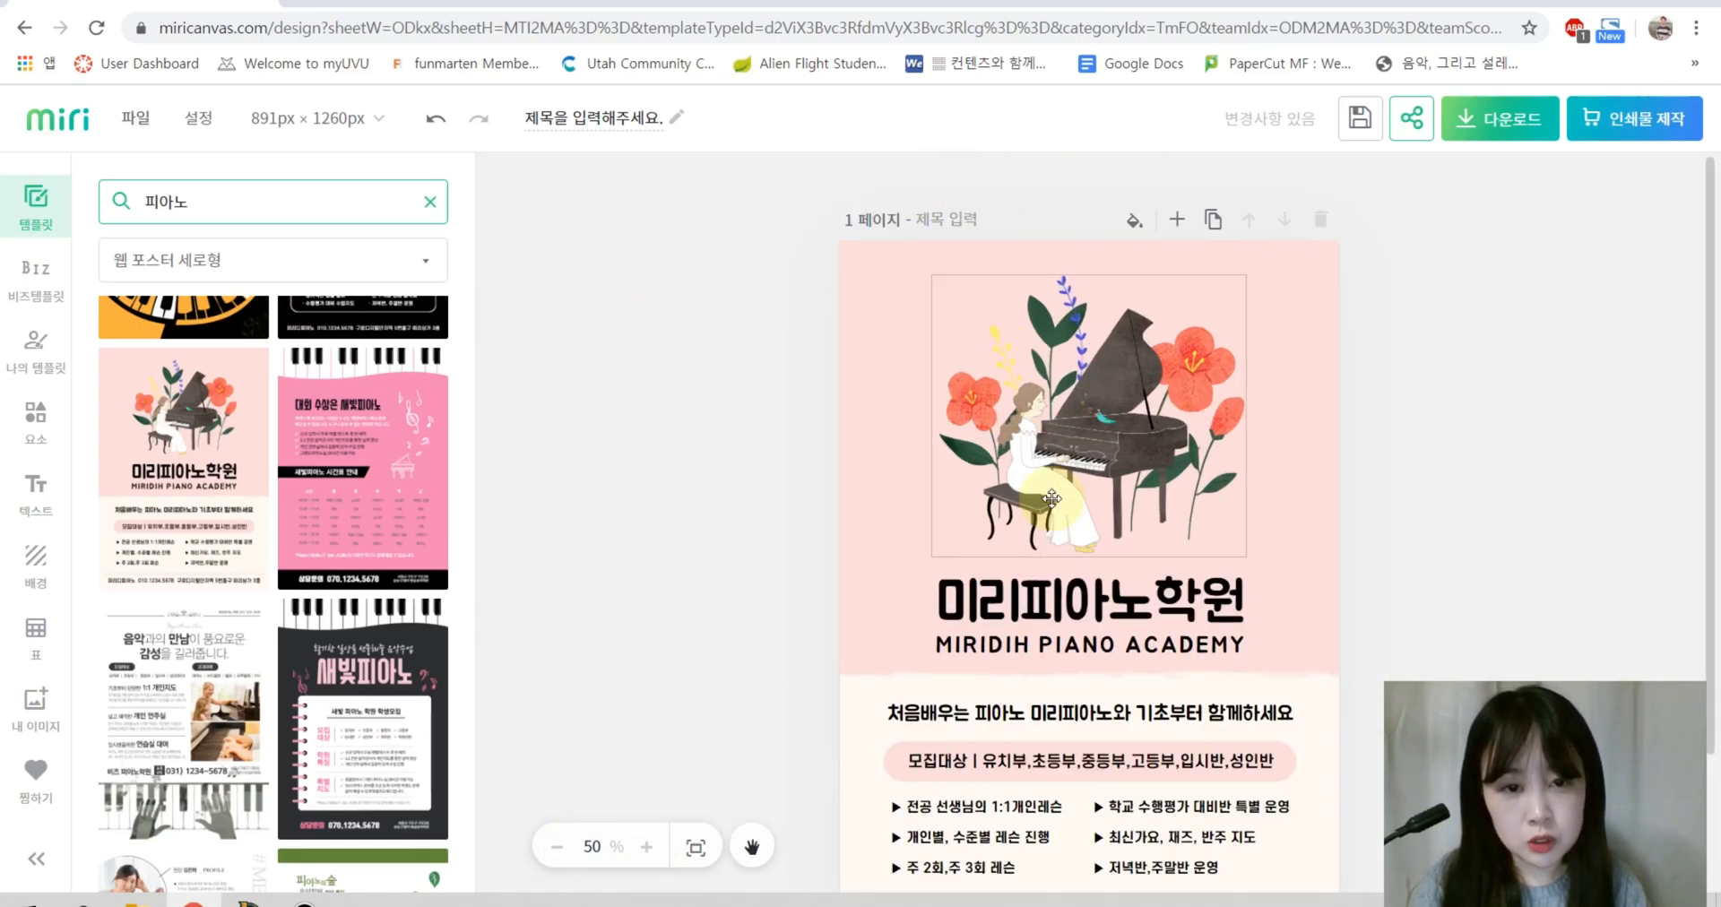
pyautogui.scroll(-3, 789, 609)
pyautogui.moveTo(789, 587); pyautogui.dragTo(1326, 619)
pyautogui.moveTo(1112, 592); pyautogui.dragTo(1117, 557)
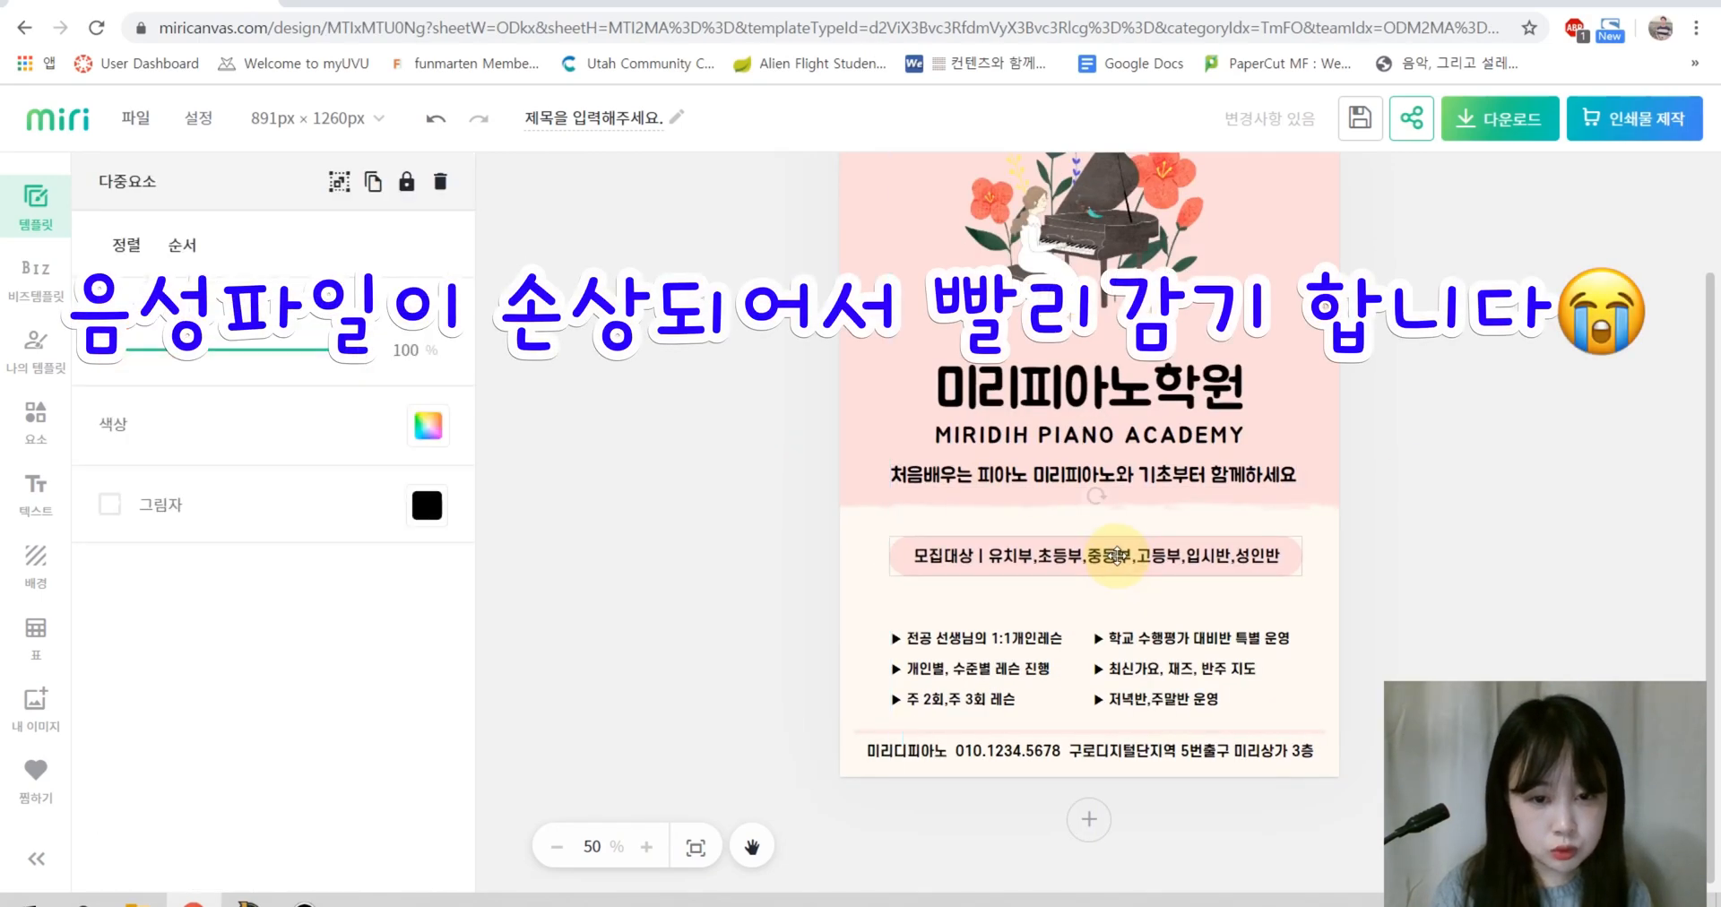
pyautogui.moveTo(776, 615); pyautogui.dragTo(1327, 717)
pyautogui.moveTo(1143, 677); pyautogui.dragTo(1148, 660)
pyautogui.click(1416, 645)
pyautogui.click(1027, 750)
pyautogui.press('Delete')
# Step: Insert a bitmap Instagram icon found via '인스타', shrunk at the poster's bottom left
pyautogui.click(36, 421)
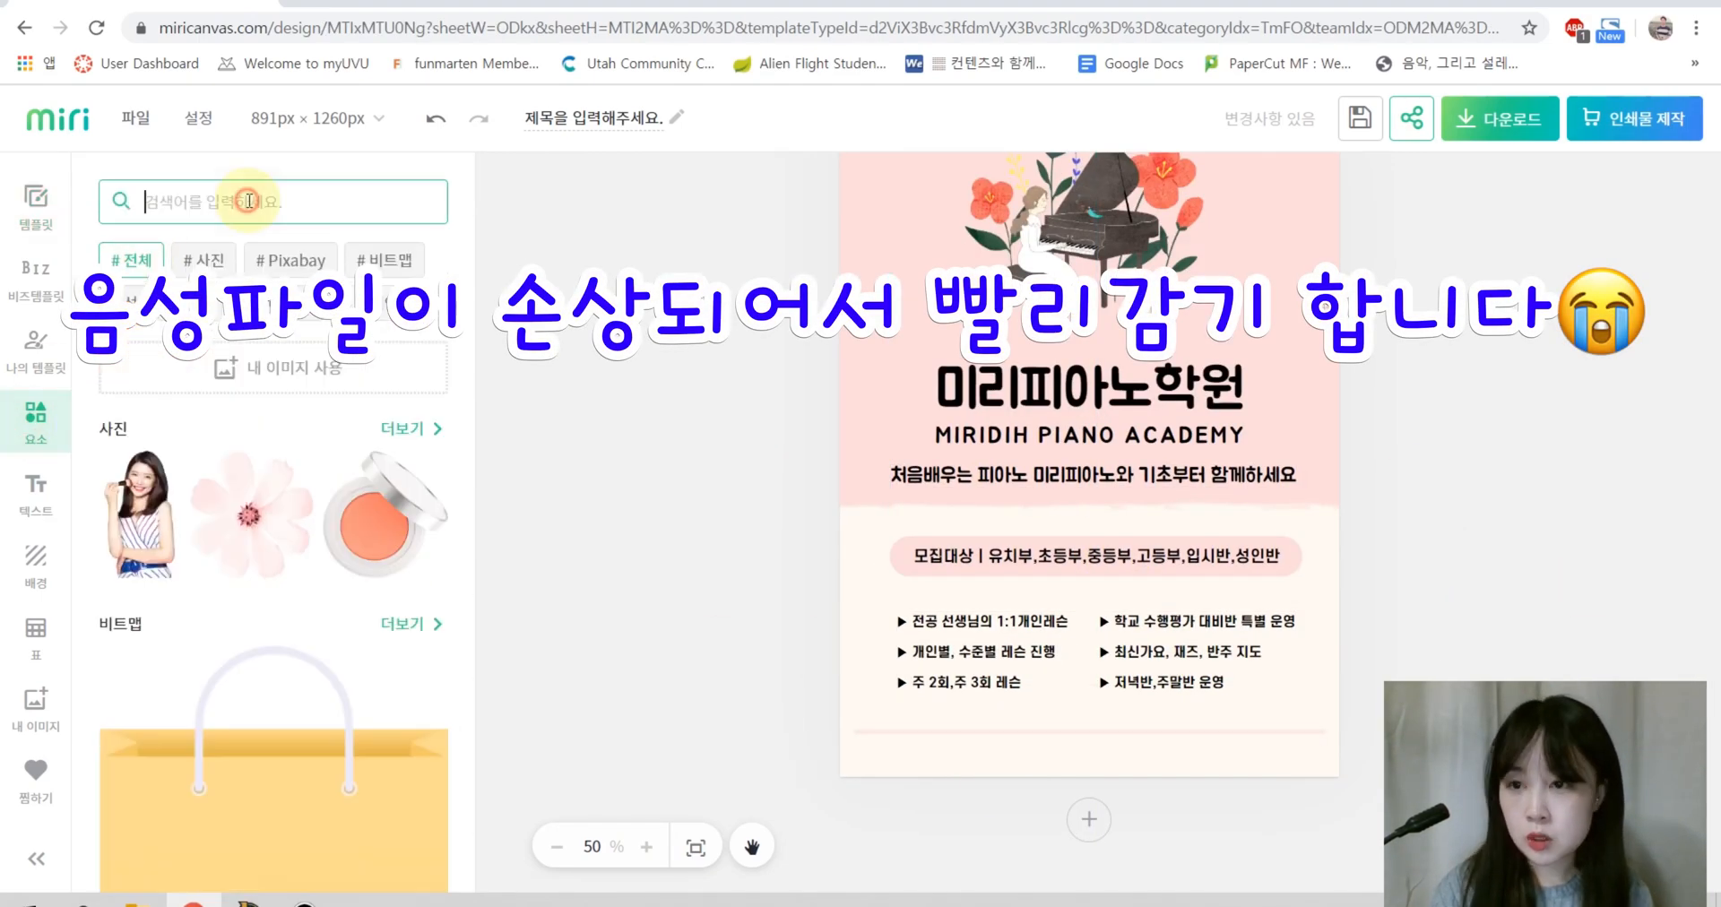
pyautogui.click(230, 203)
pyautogui.write('인스타')
pyautogui.press('Return')
pyautogui.click(384, 260)
pyautogui.click(183, 417)
pyautogui.moveTo(942, 279); pyautogui.dragTo(1169, 504)
pyautogui.moveTo(1203, 540); pyautogui.dragTo(961, 736)
pyautogui.moveTo(982, 756); pyautogui.dragTo(1033, 737)
# Step: Add a 'yedarm_music' text box in 야놀자 야체 B beside the Instagram icon
pyautogui.click(36, 493)
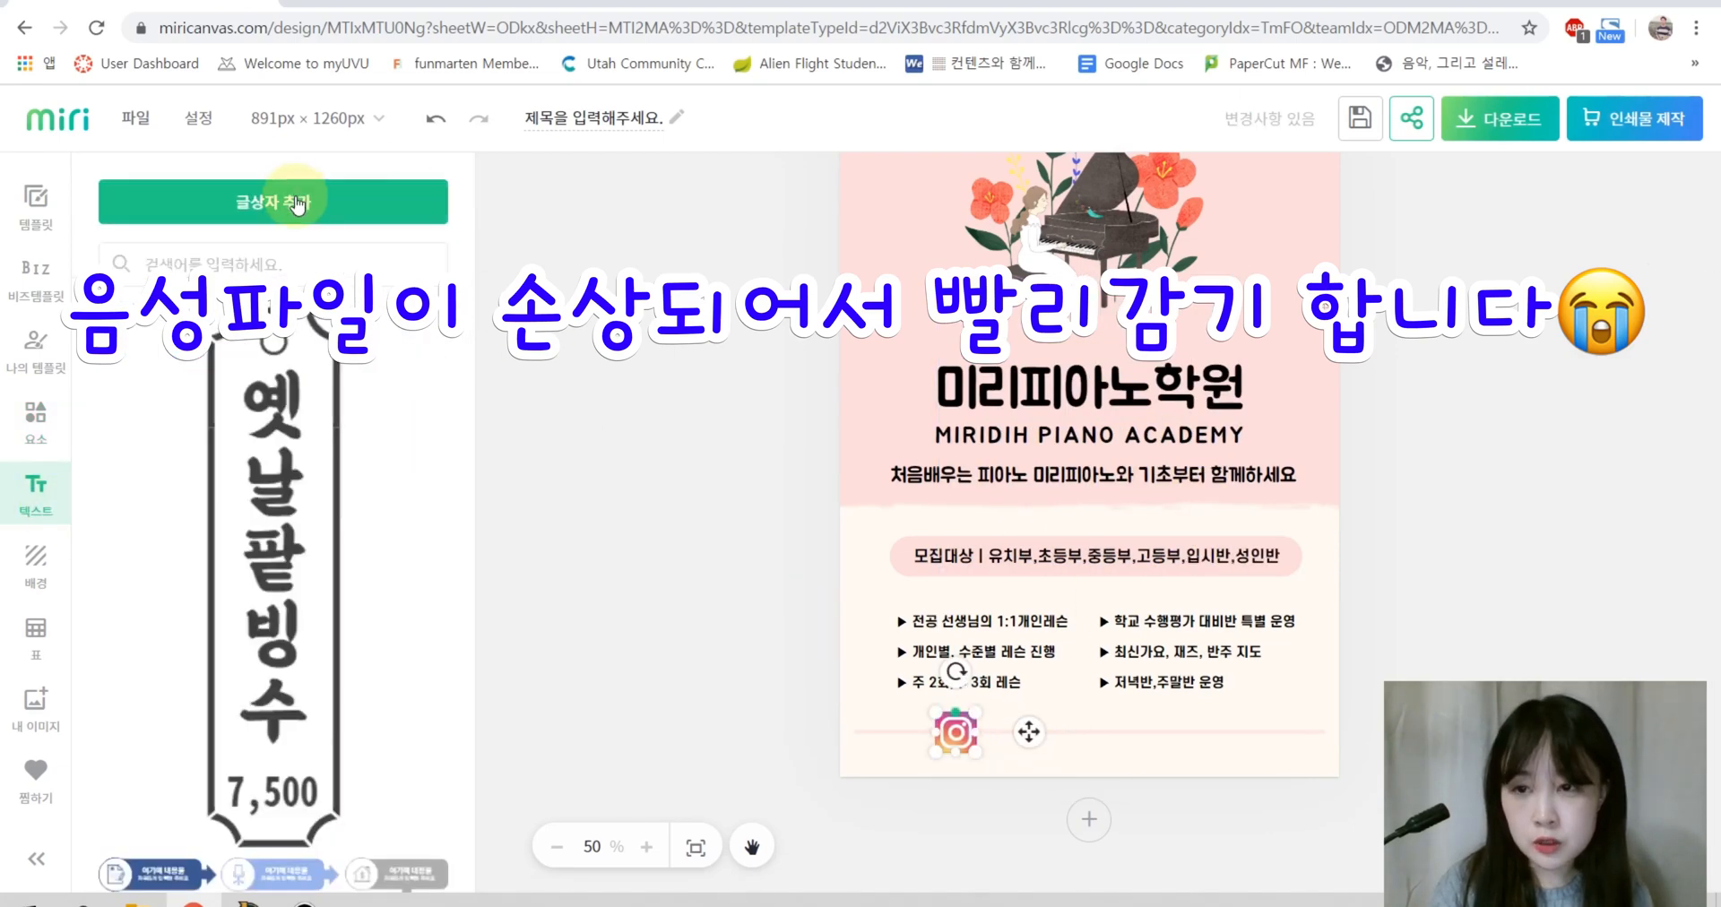
pyautogui.click(297, 202)
pyautogui.click(1448, 443)
pyautogui.moveTo(1130, 443); pyautogui.dragTo(1171, 749)
pyautogui.doubleClick(1171, 749)
pyautogui.press('BackSpace')
pyautogui.write('yedarm_music')
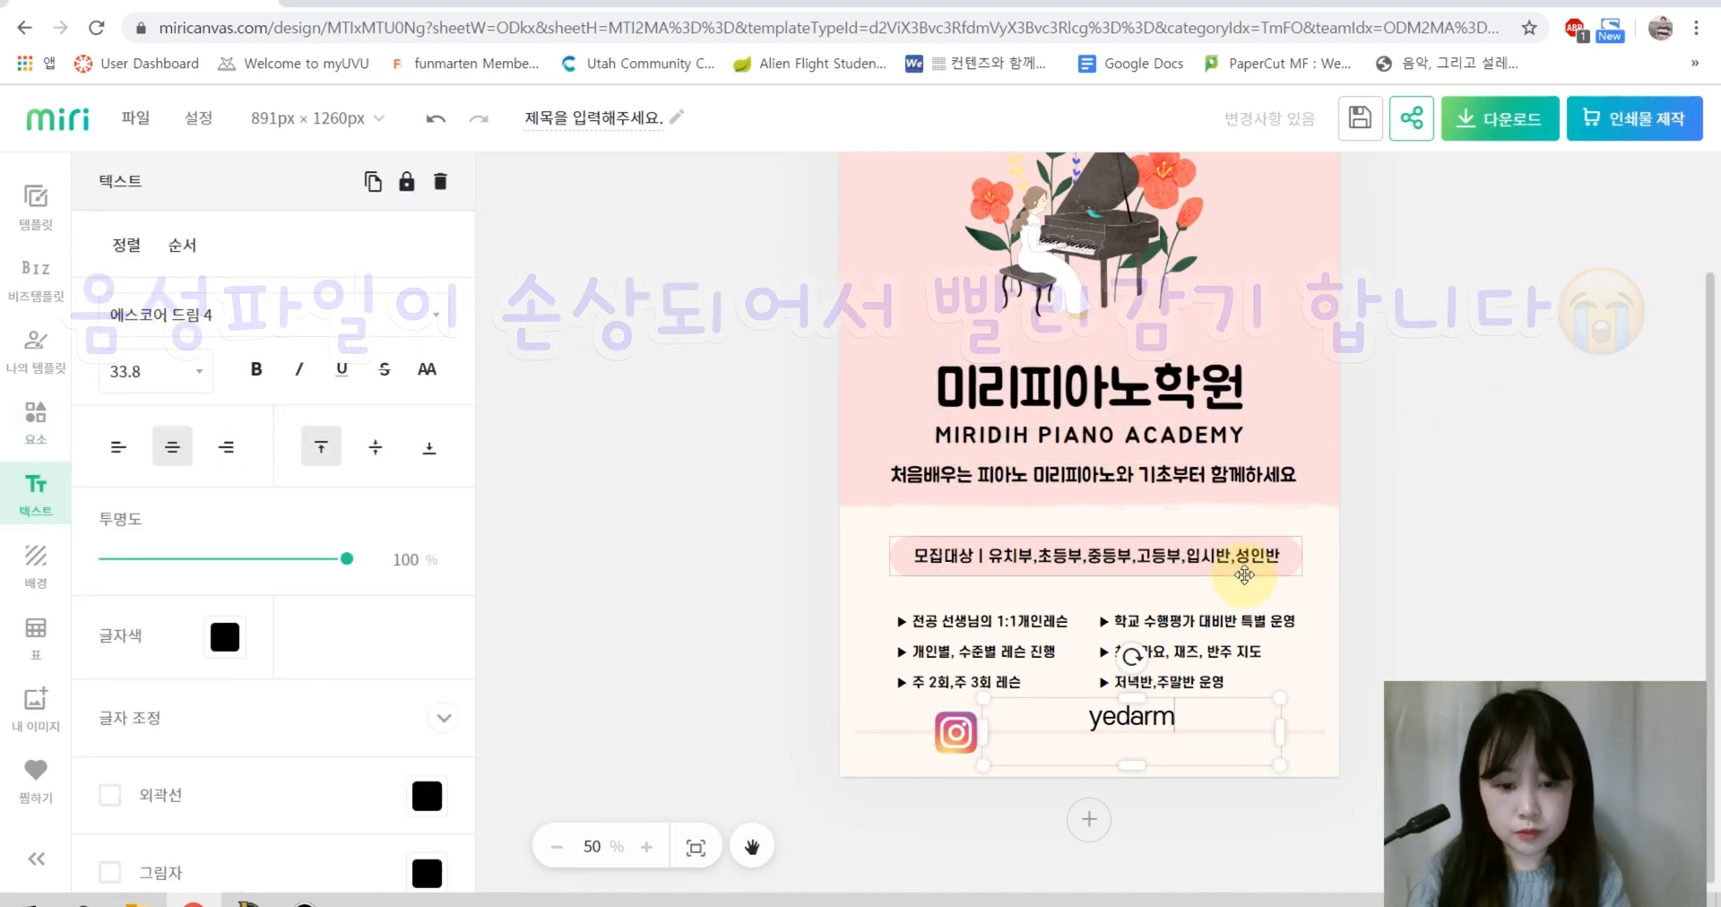
pyautogui.click(242, 315)
pyautogui.click(307, 384)
pyautogui.click(579, 532)
pyautogui.moveTo(1206, 714); pyautogui.dragTo(1120, 735)
pyautogui.click(1470, 619)
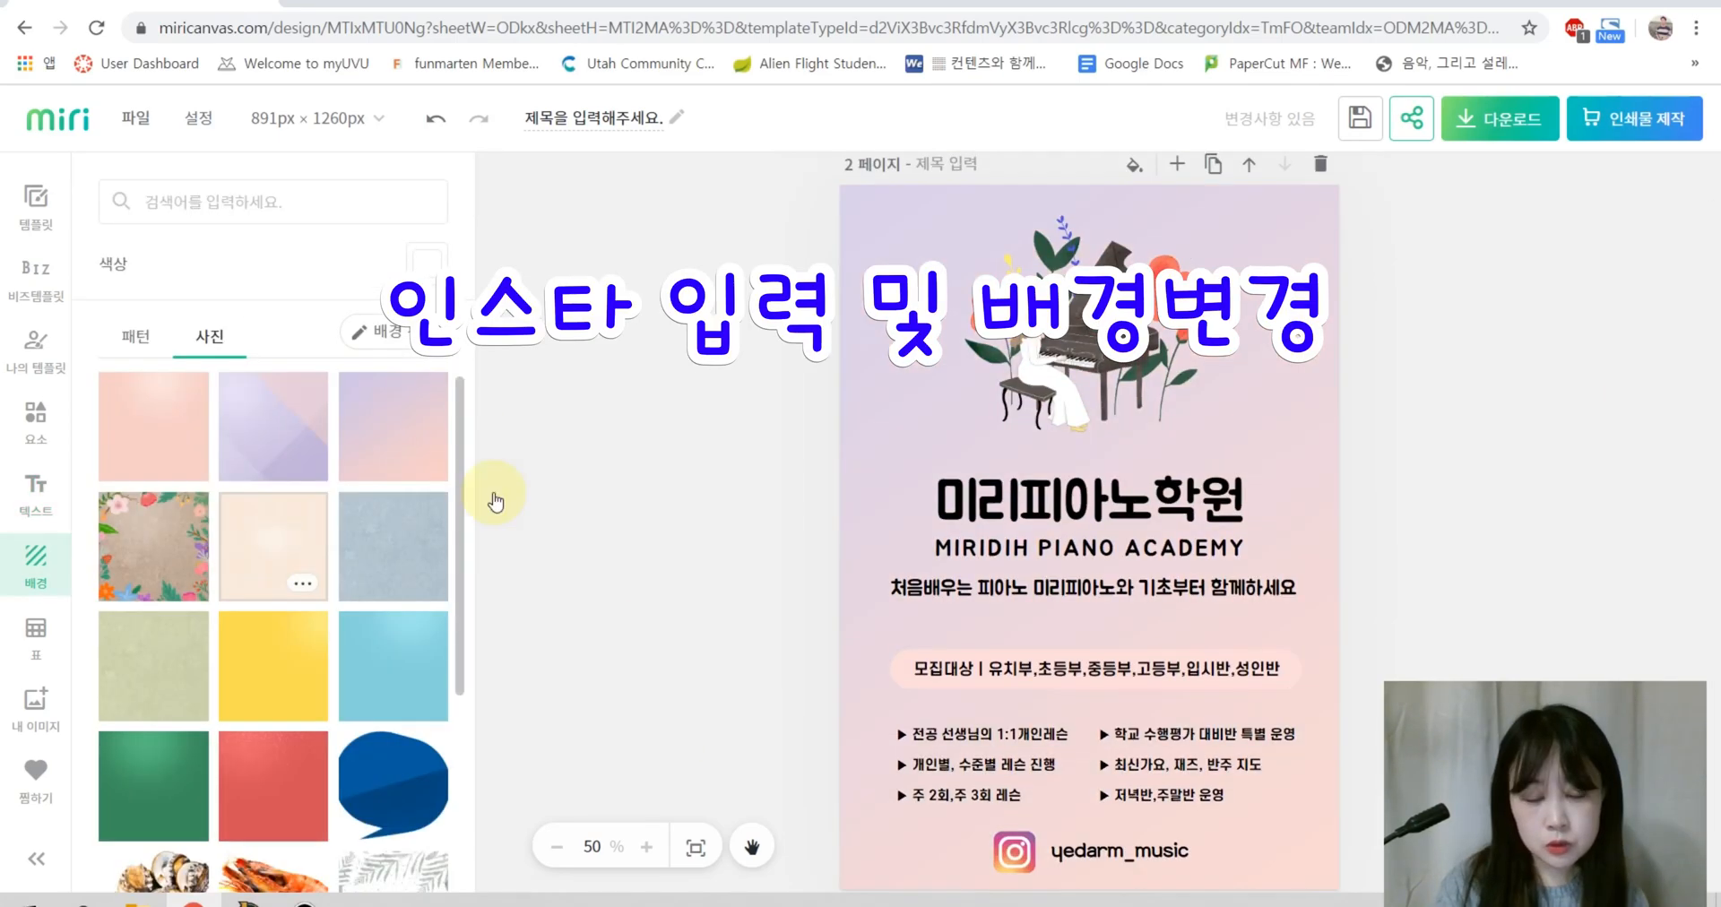
# Step: Change the page background, trying lavender, a dark stage photo and salmon-pink
pyautogui.click(278, 439)
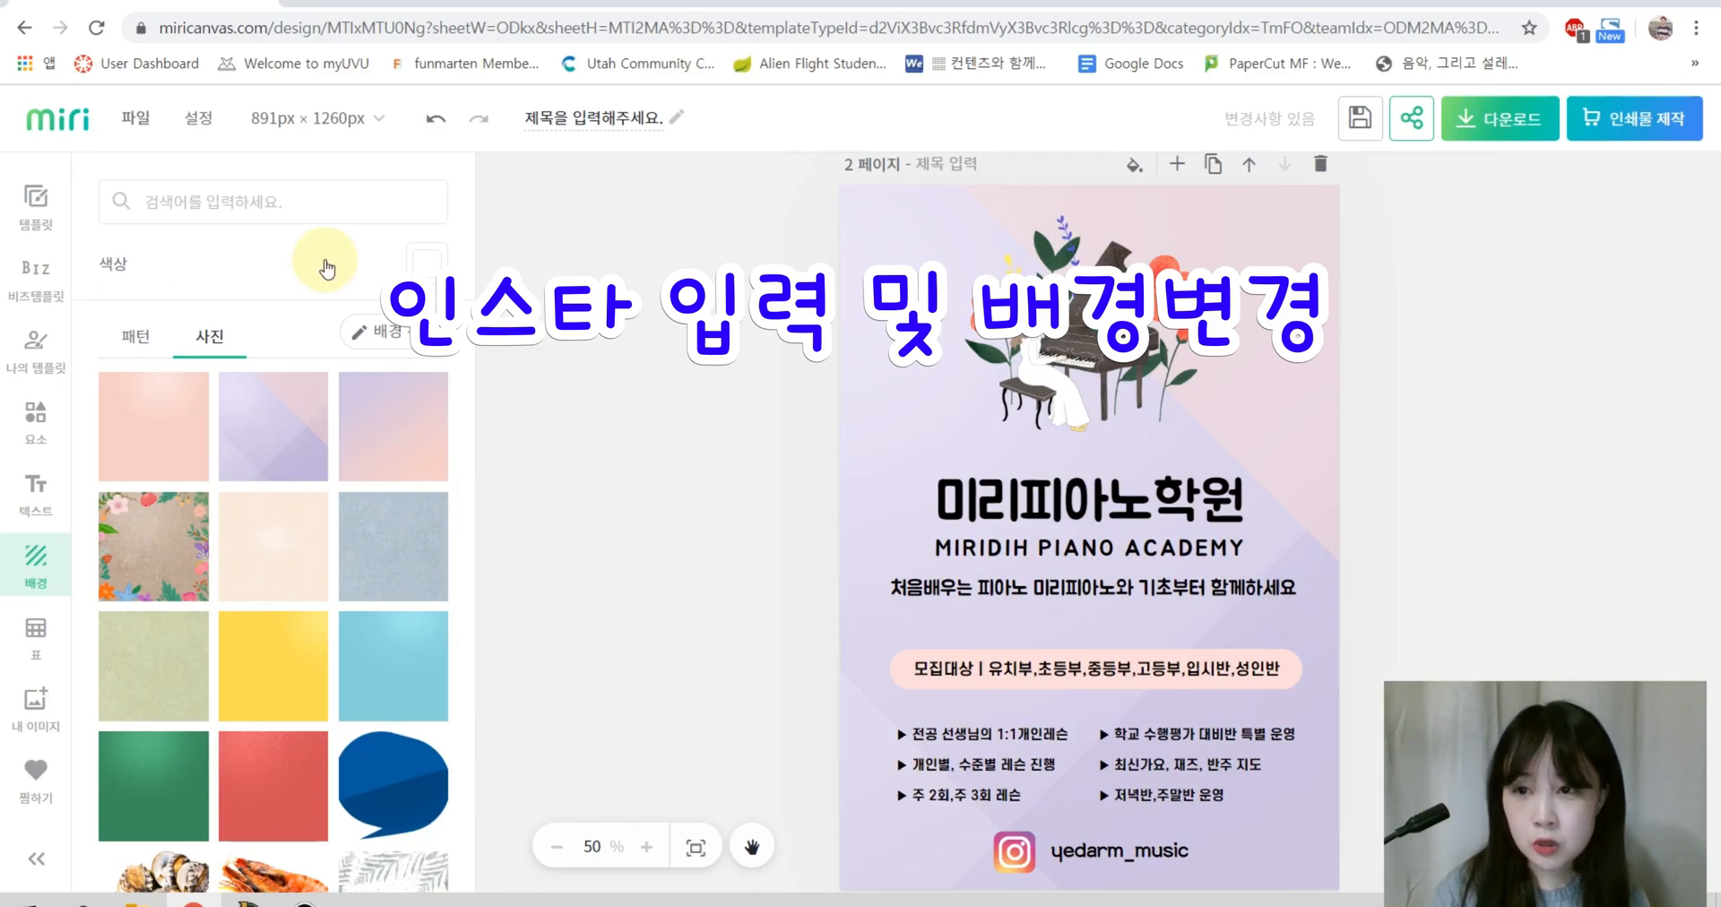
pyautogui.scroll(-12, 260, 699)
pyautogui.click(156, 515)
pyautogui.click(385, 332)
pyautogui.moveTo(354, 351); pyautogui.dragTo(202, 356)
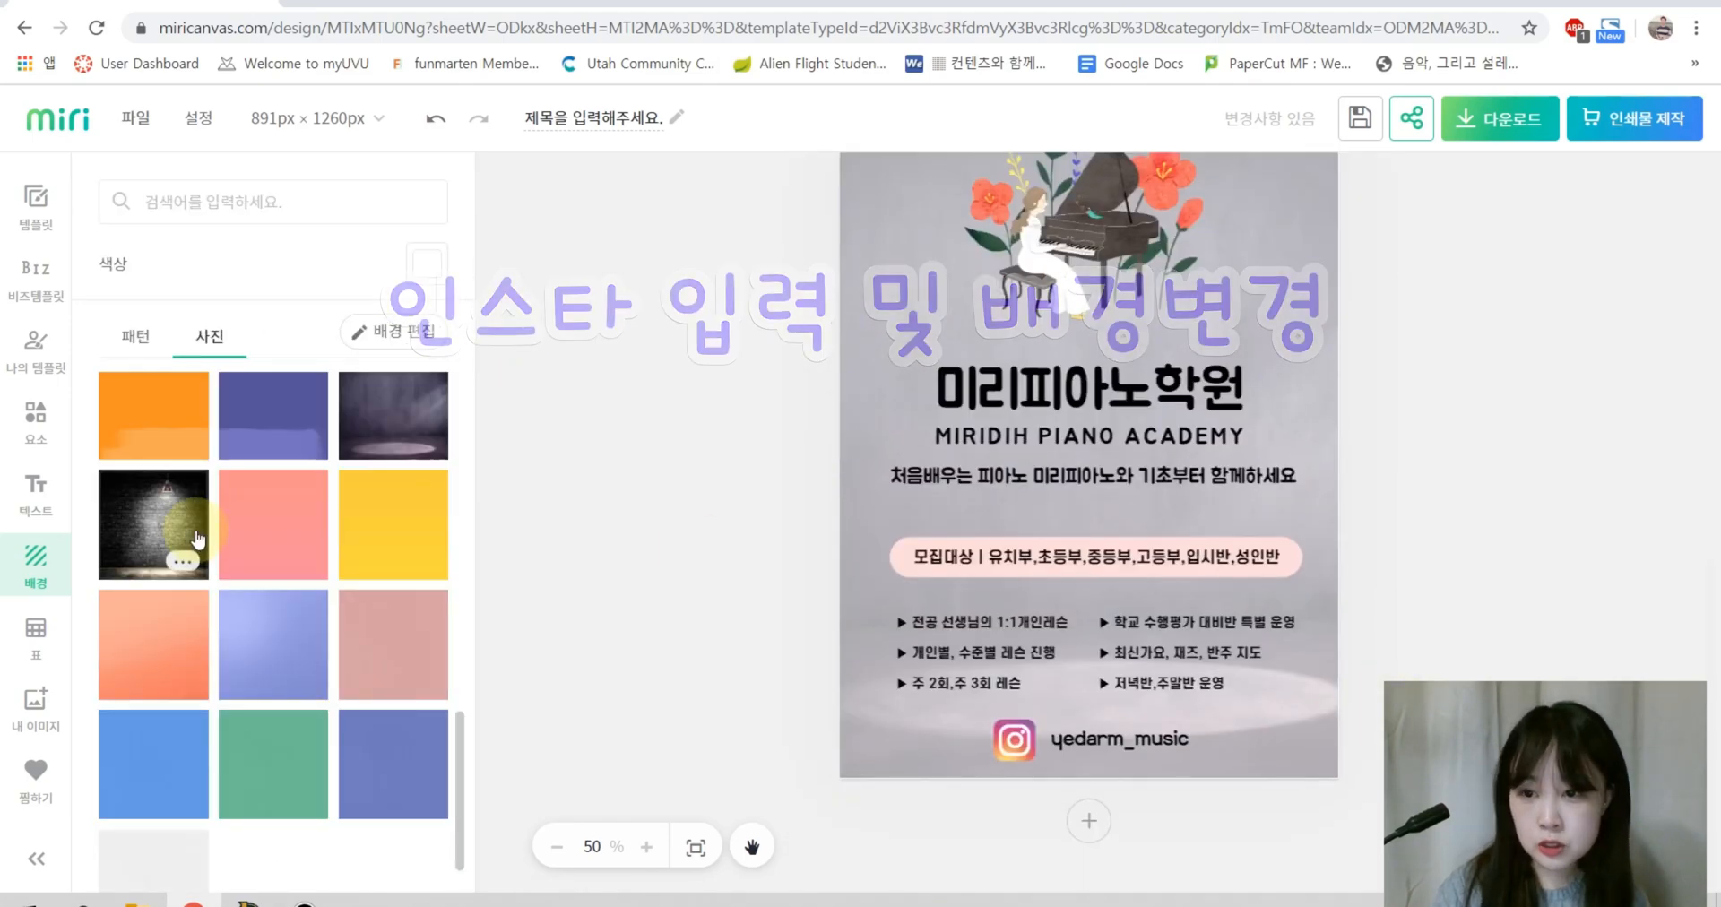
pyautogui.click(277, 574)
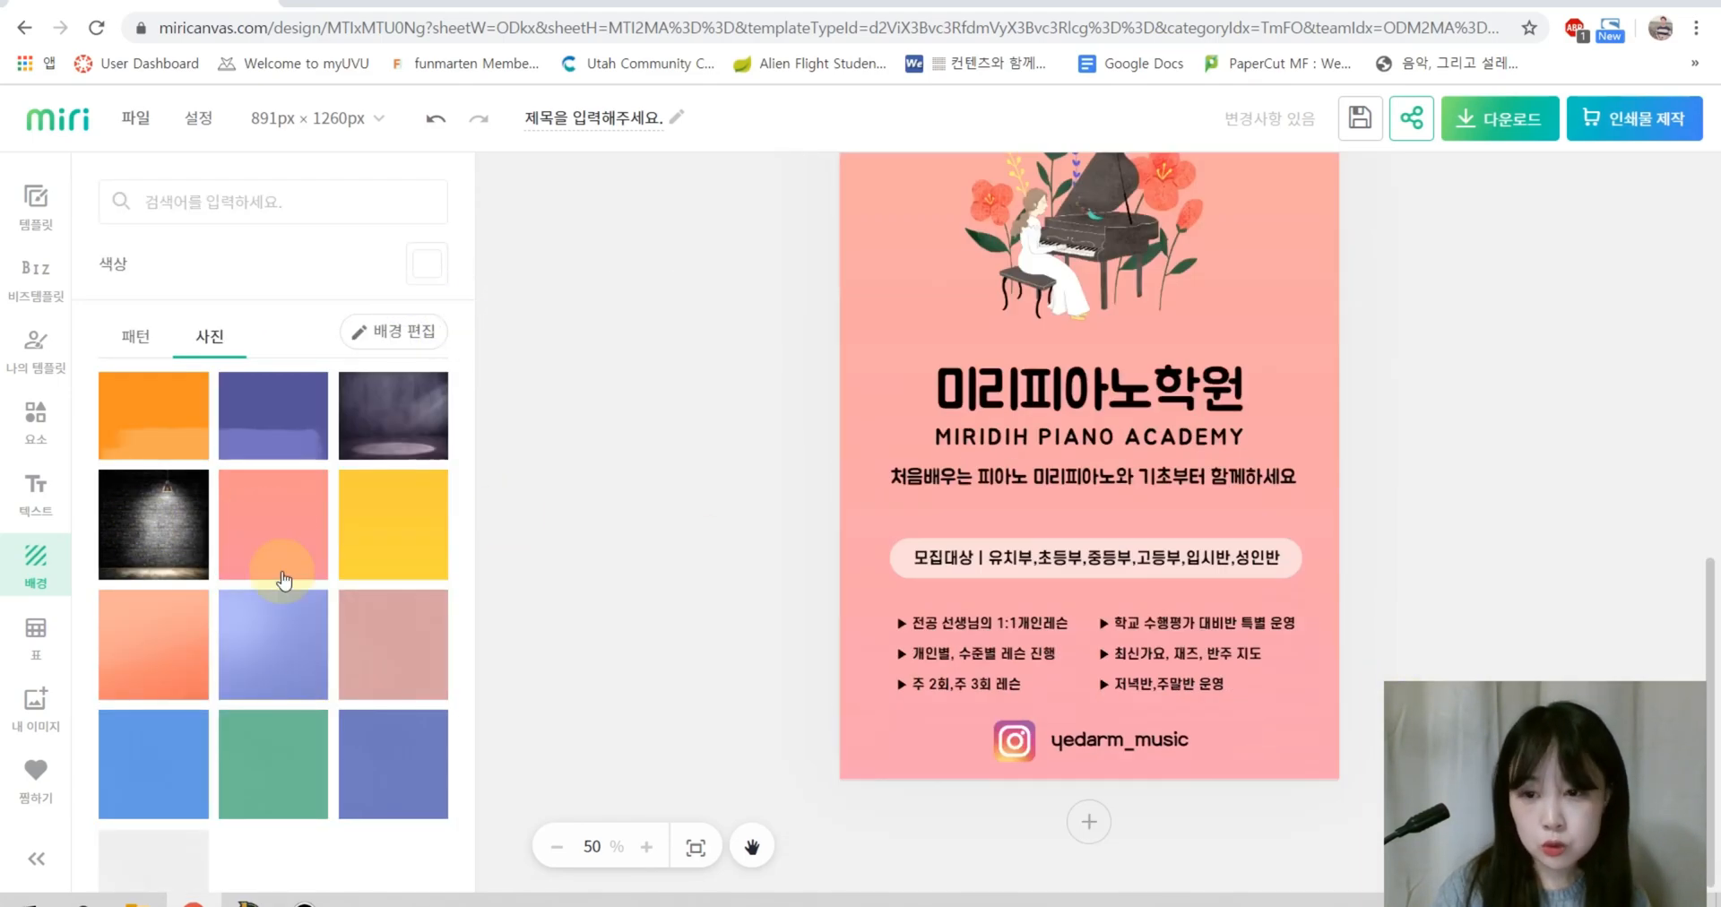
pyautogui.scroll(10, 286, 537)
pyautogui.click(287, 446)
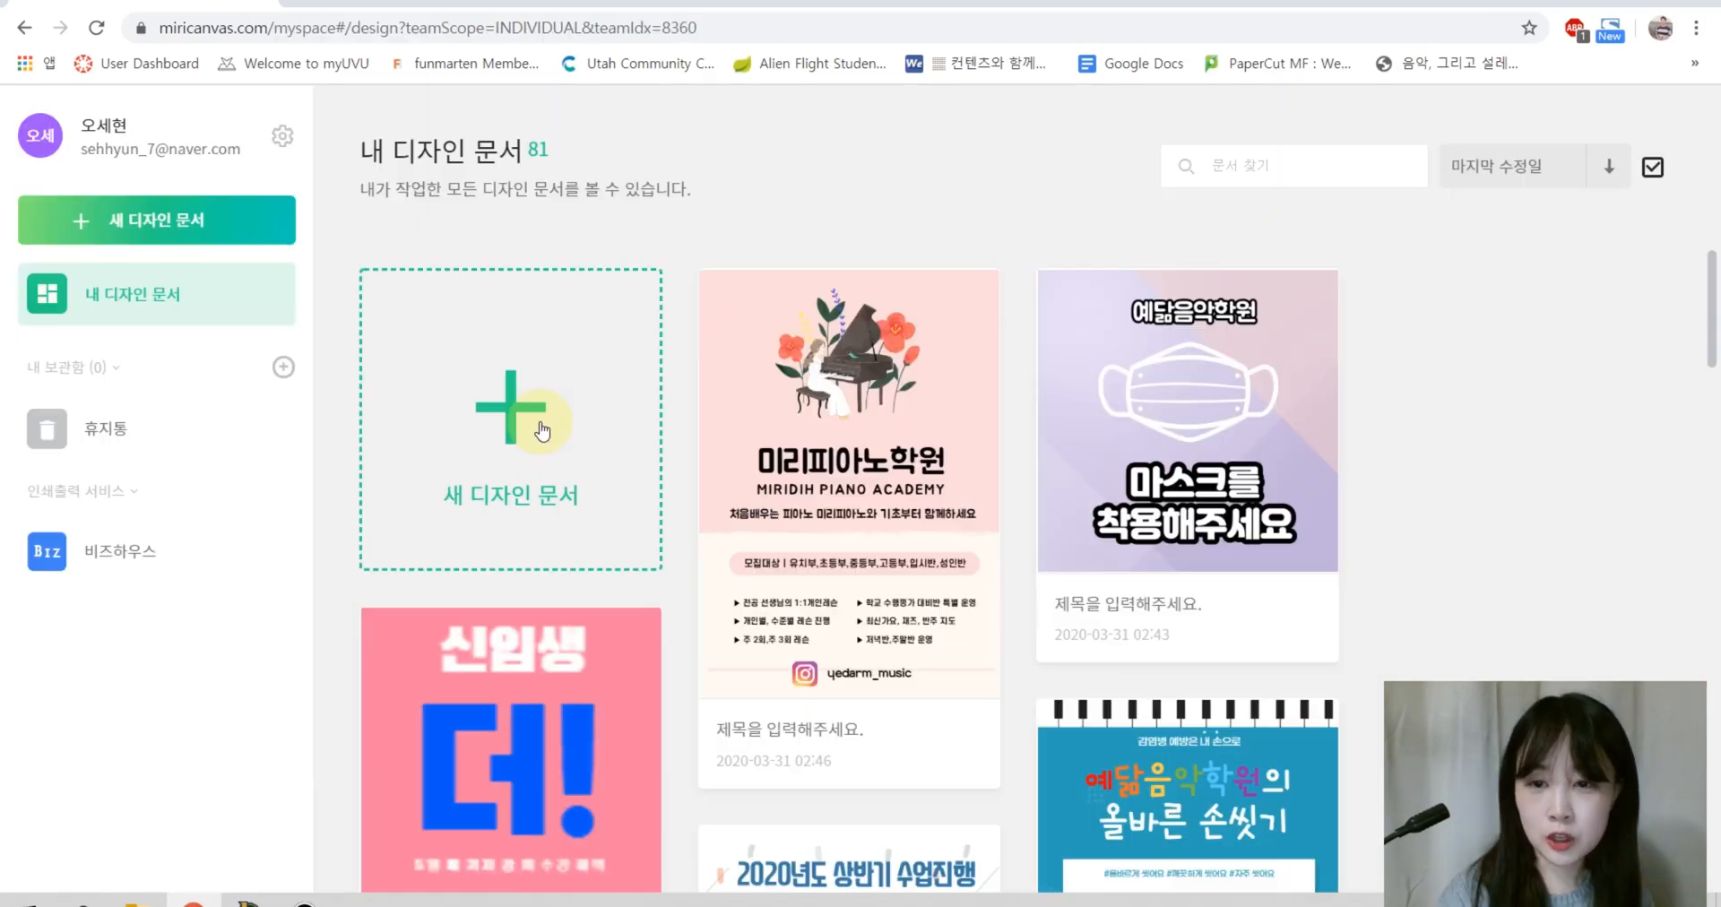
# Step: Create a new landscape (가로형) digital business card design at 940 × 540 px
pyautogui.click(522, 411)
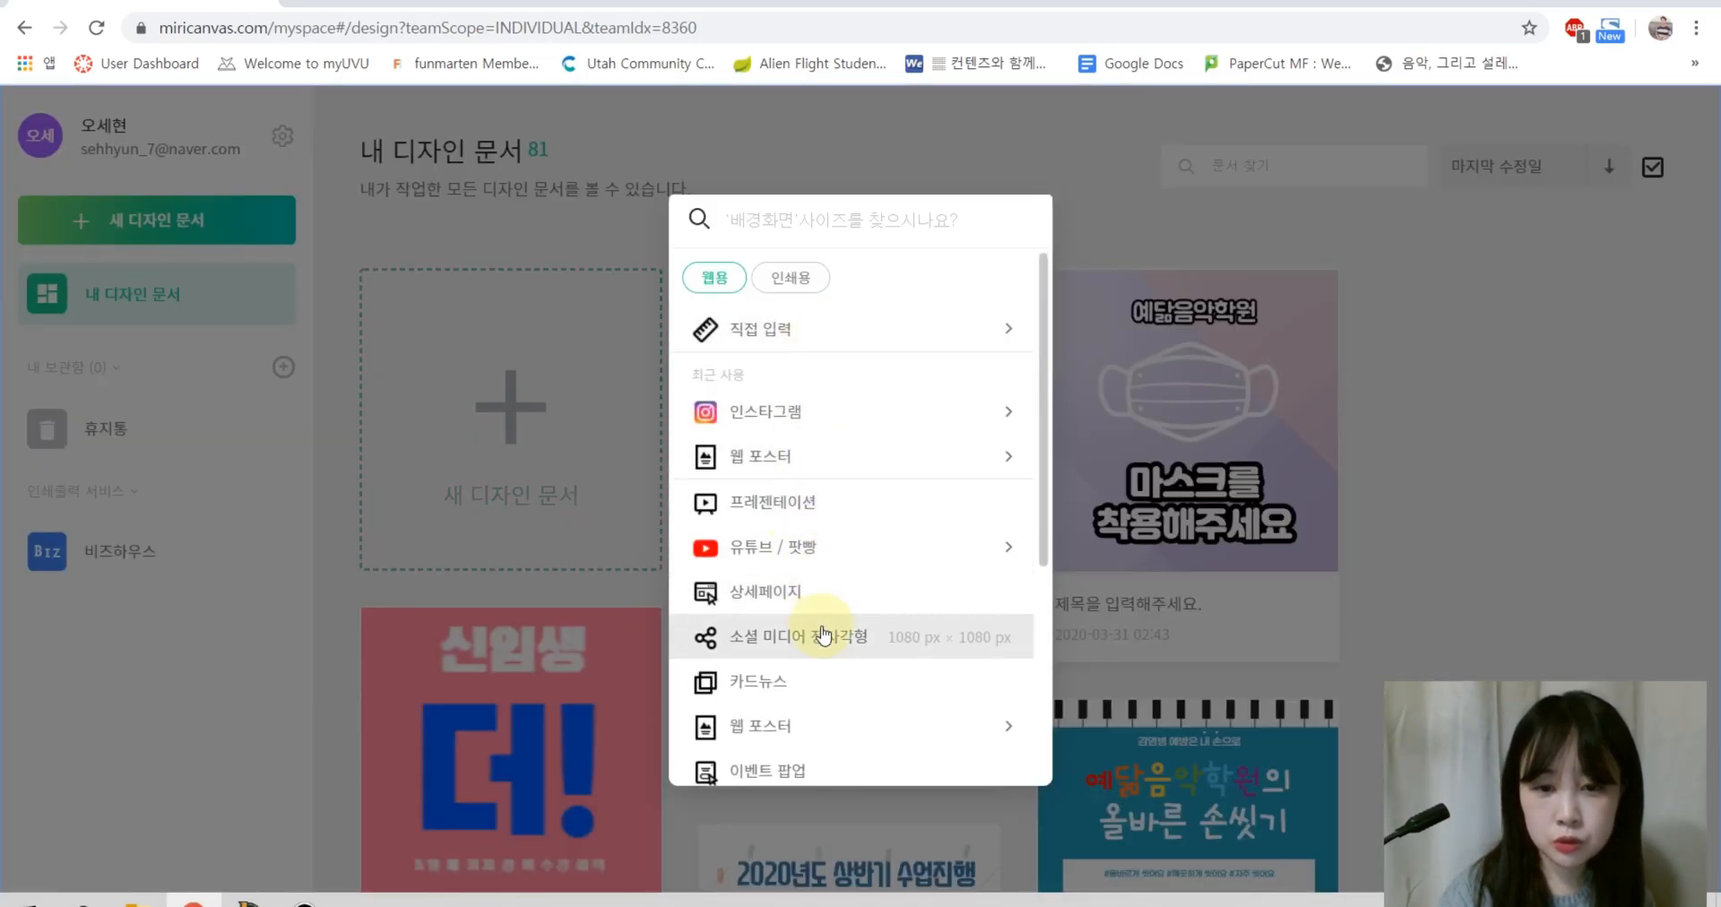
pyautogui.scroll(-4, 845, 538)
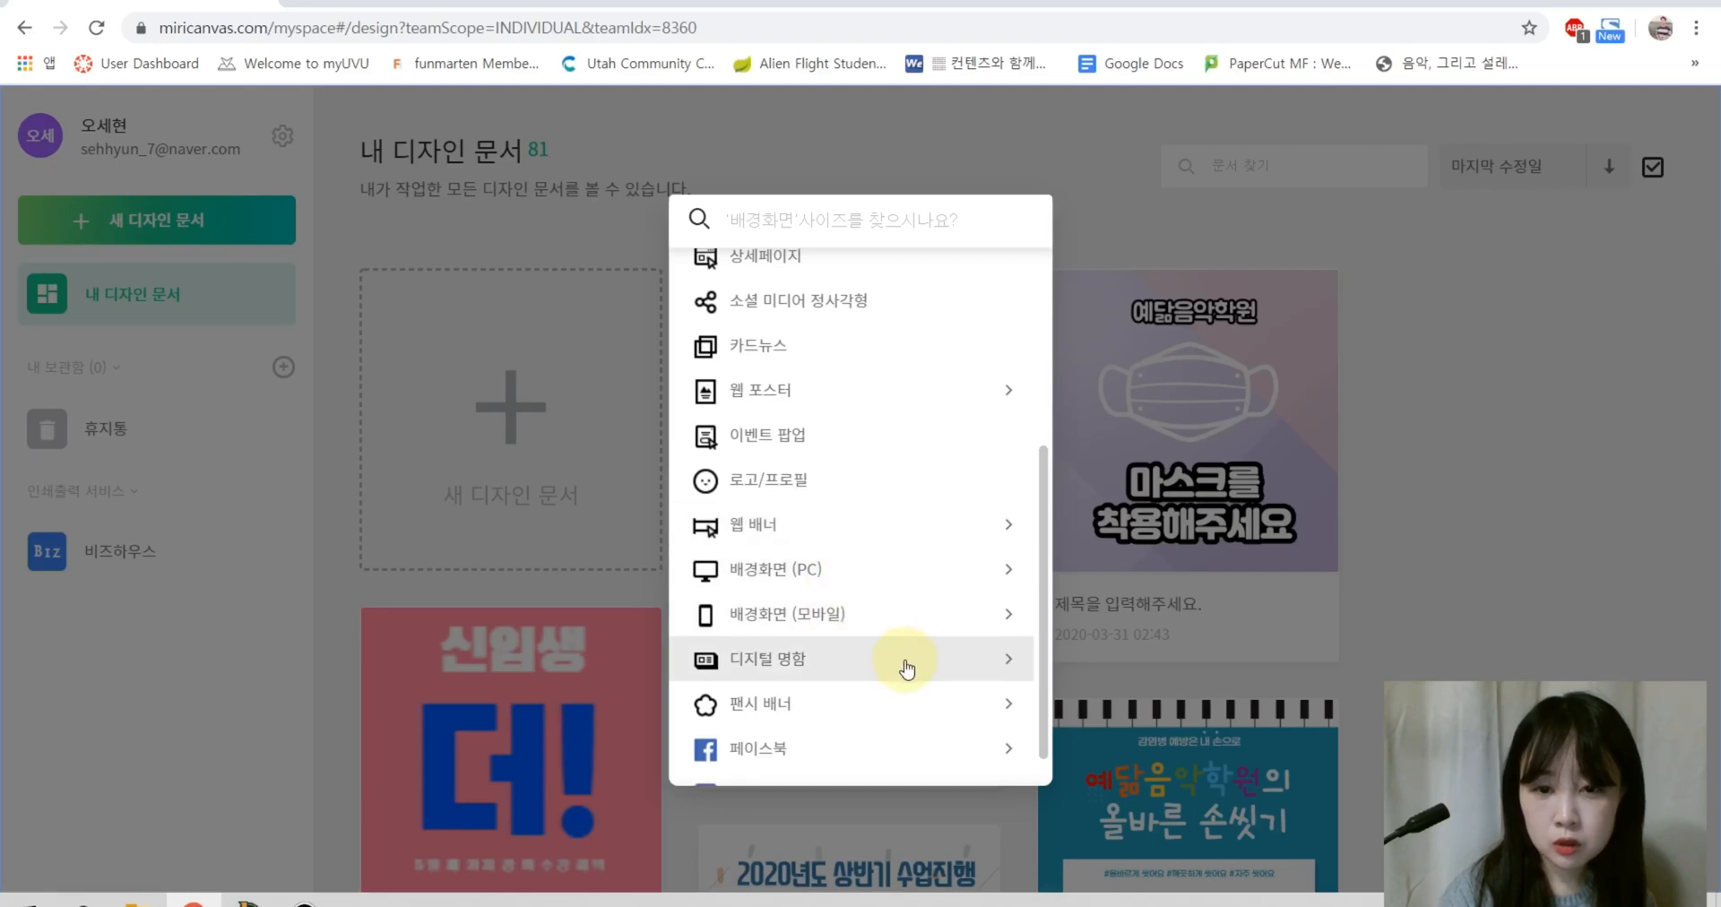
pyautogui.scroll(1, 897, 609)
pyautogui.scroll(2, 897, 609)
pyautogui.scroll(-3, 896, 466)
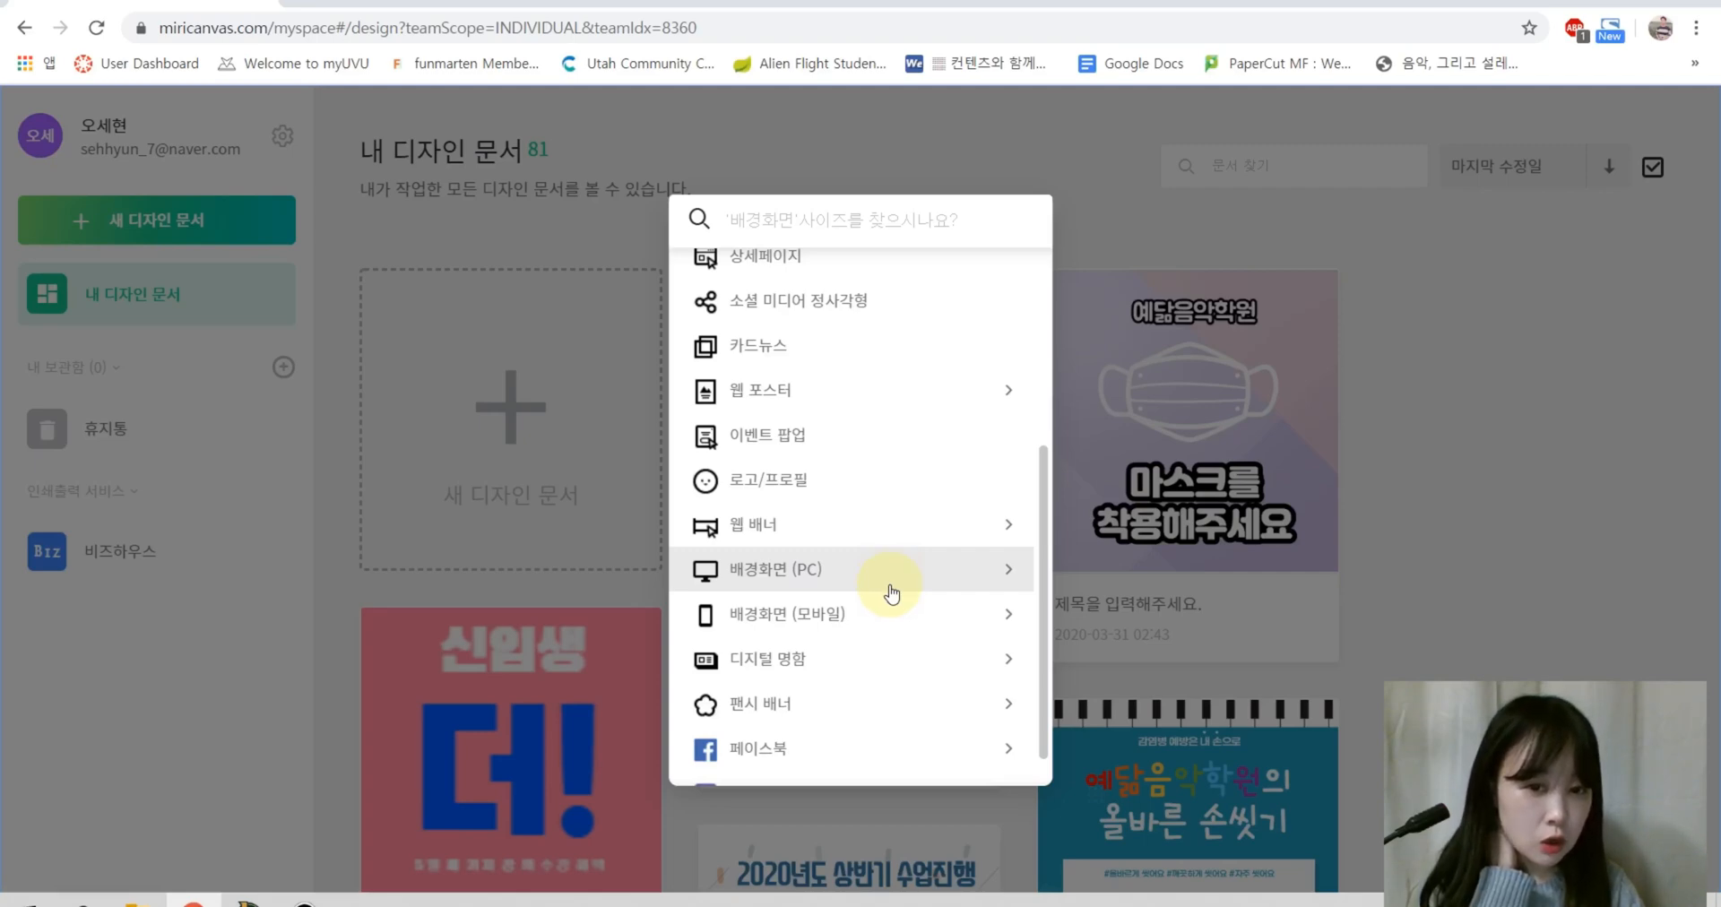
pyautogui.scroll(4, 892, 594)
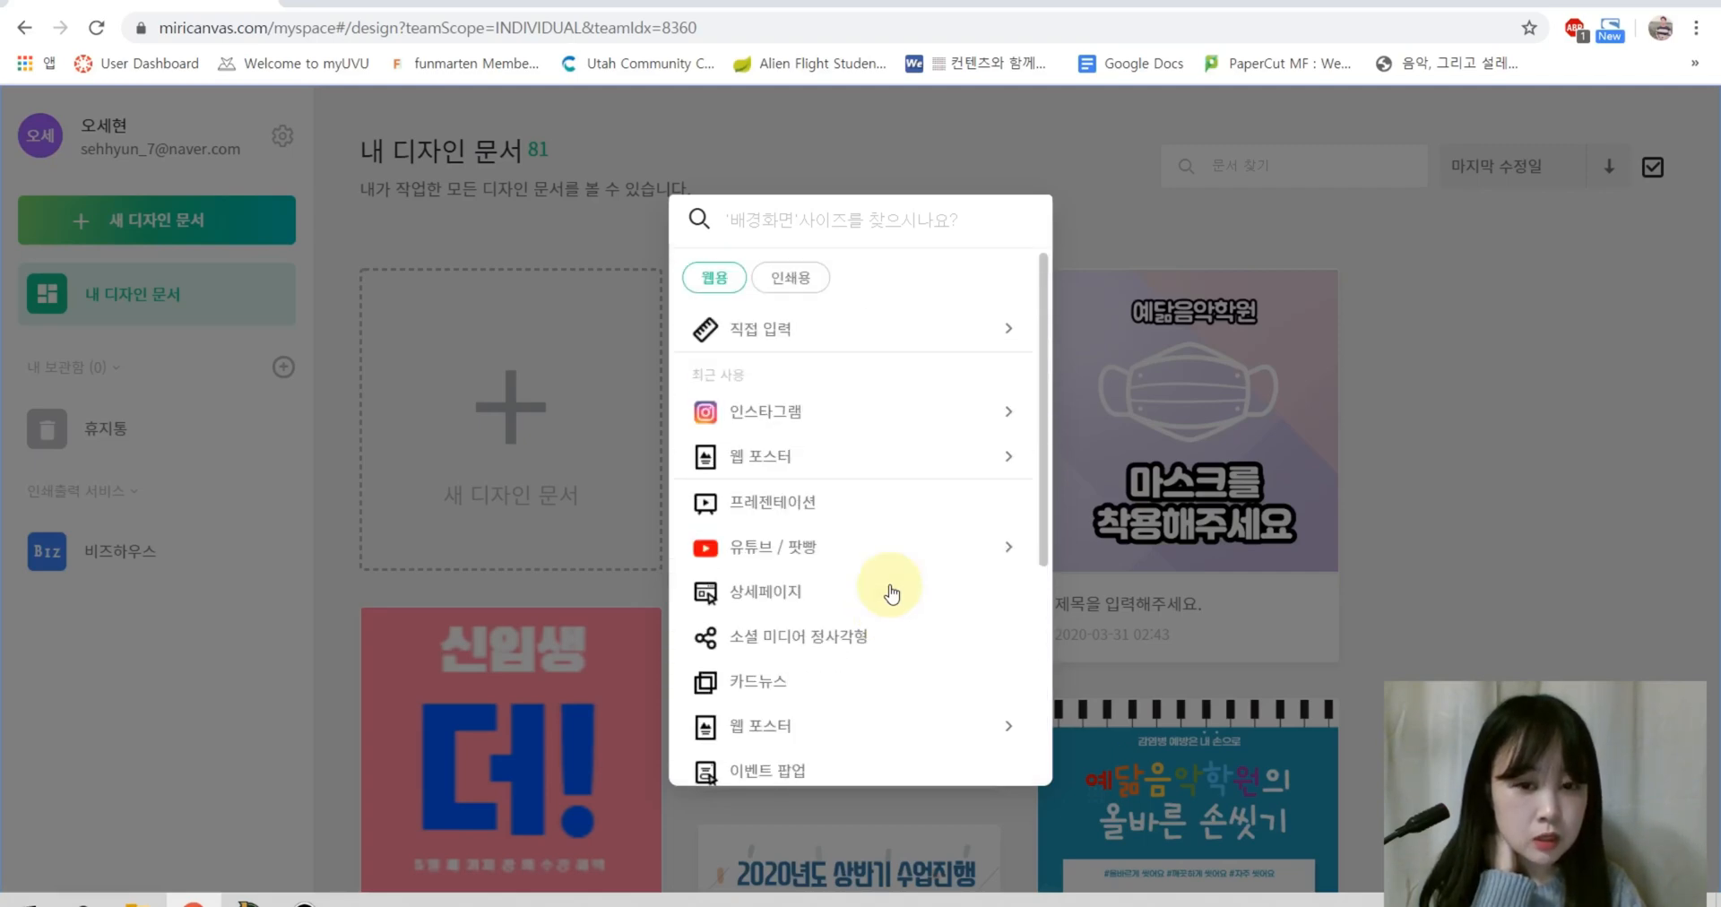
pyautogui.scroll(-4, 834, 538)
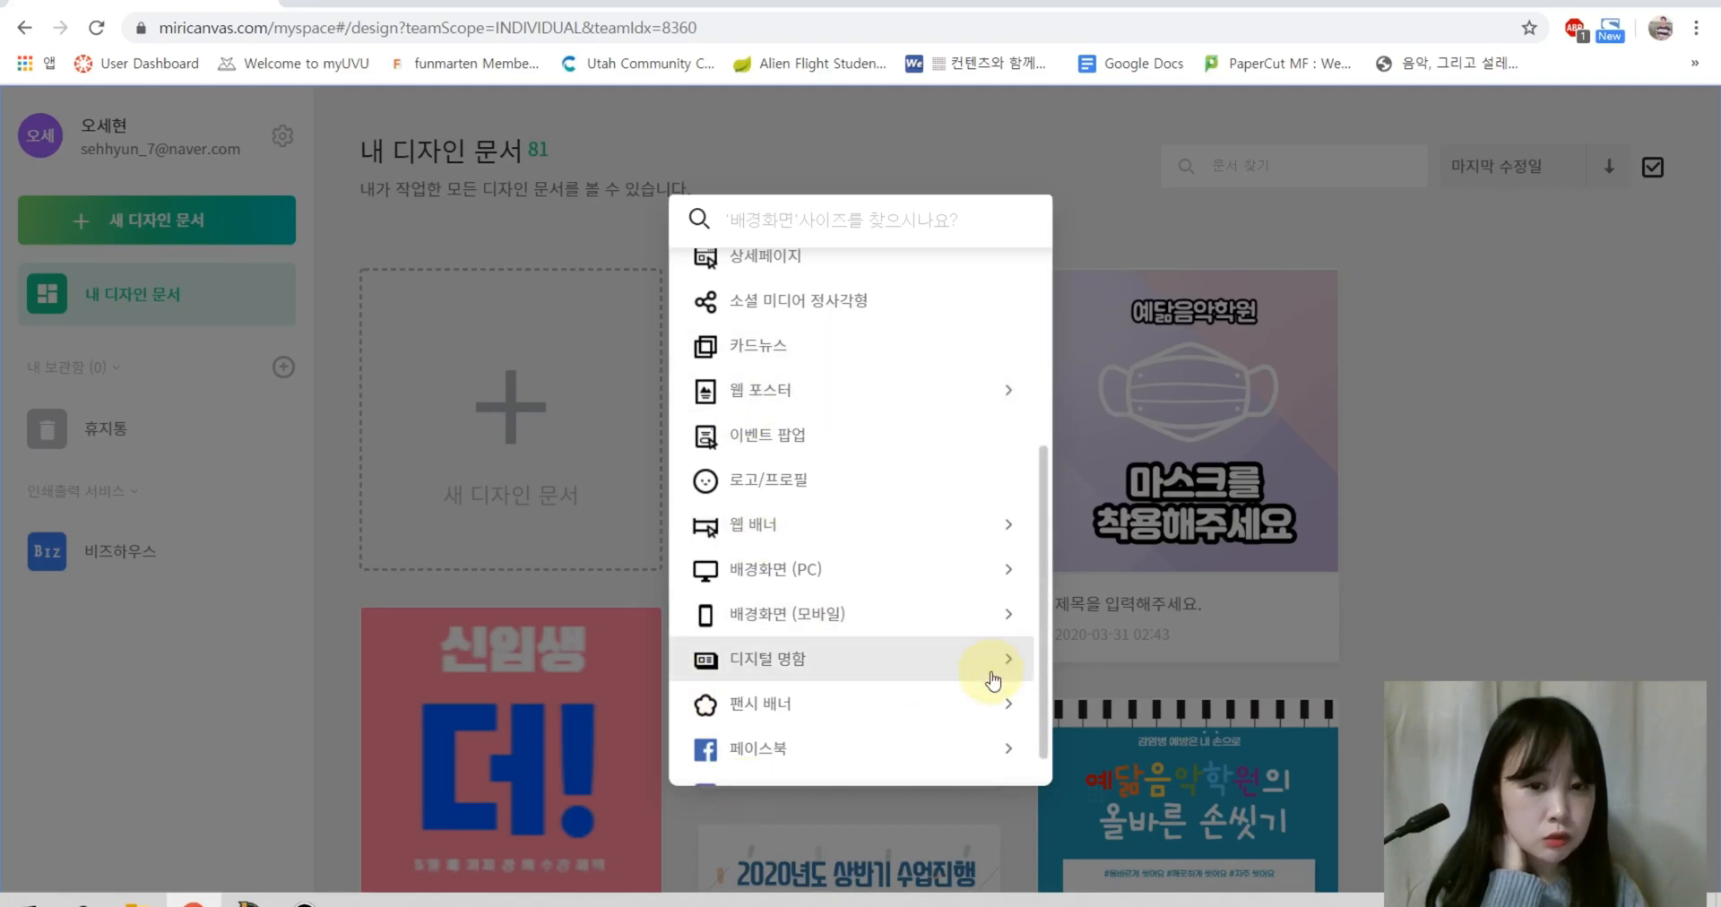
pyautogui.scroll(-1, 887, 584)
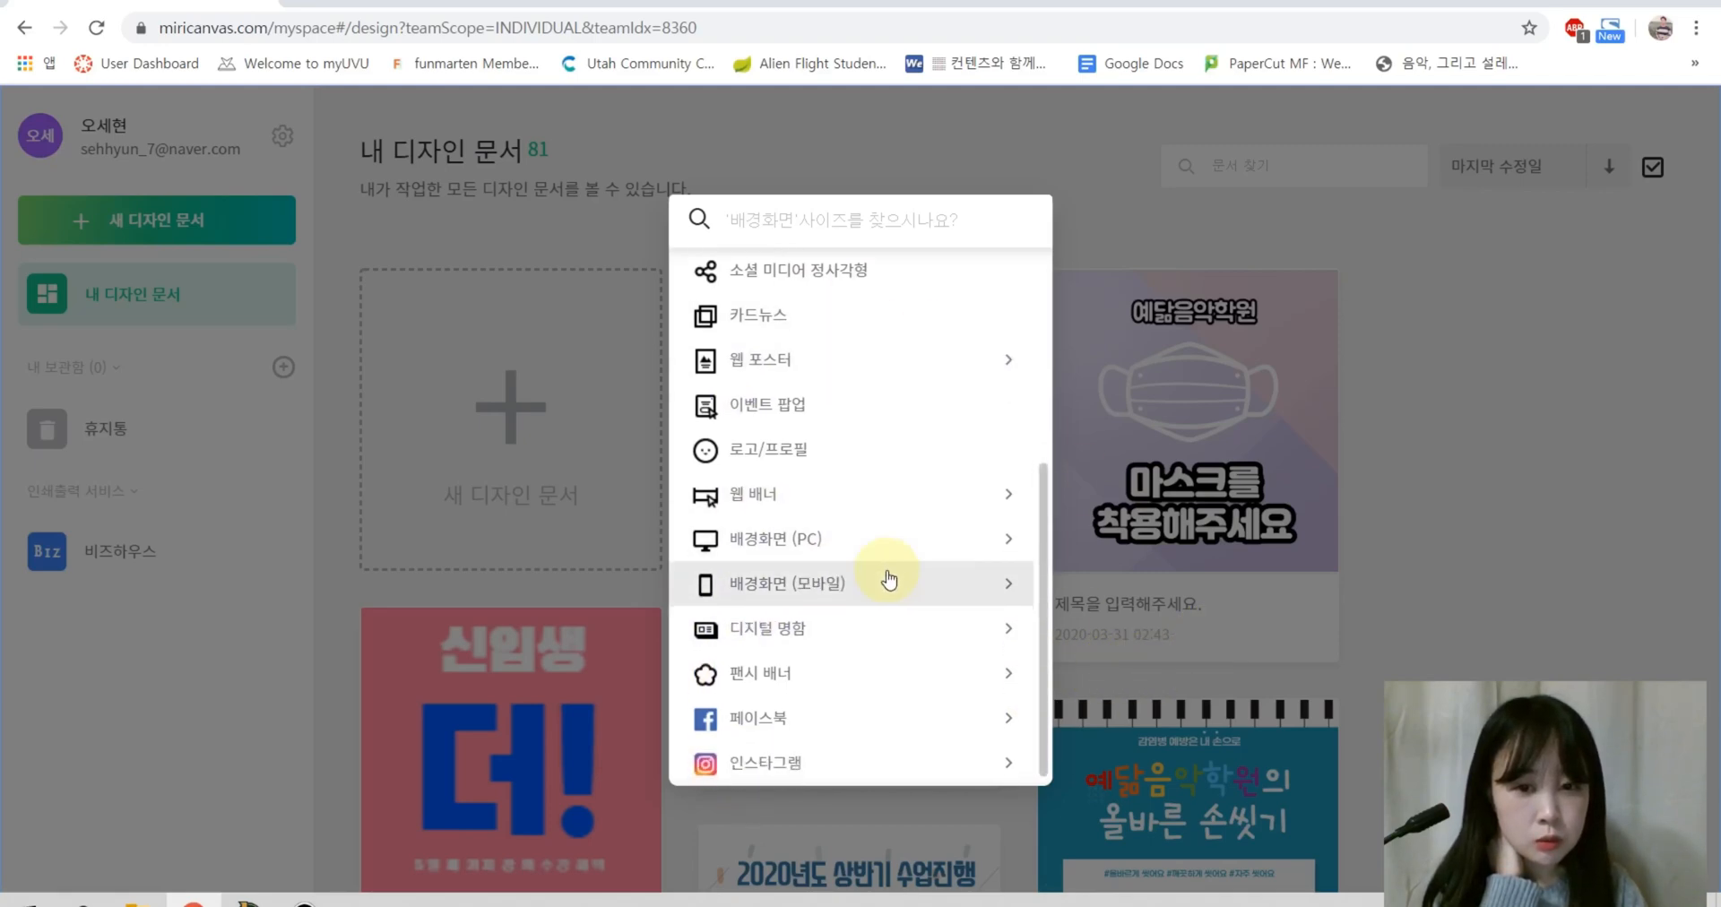
pyautogui.click(829, 634)
pyautogui.scroll(-3, 768, 604)
pyautogui.click(781, 596)
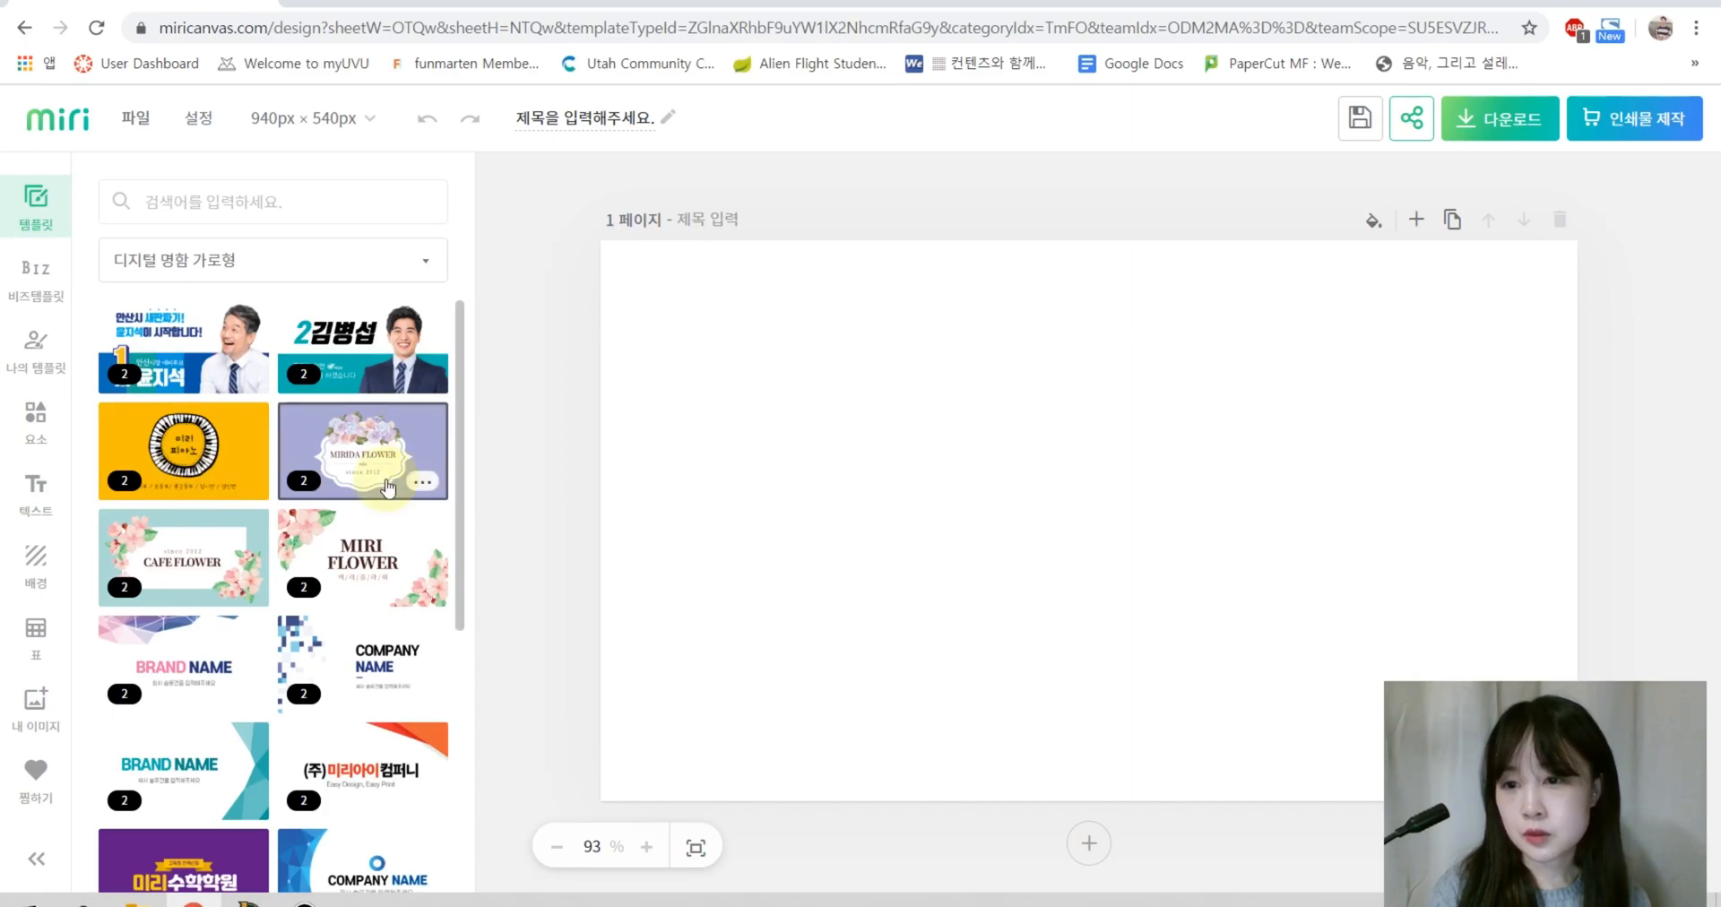
# Step: Apply the first (front) layout of the pink 미리다, 피아노 card template
pyautogui.scroll(-4, 201, 539)
pyautogui.scroll(4, 233, 448)
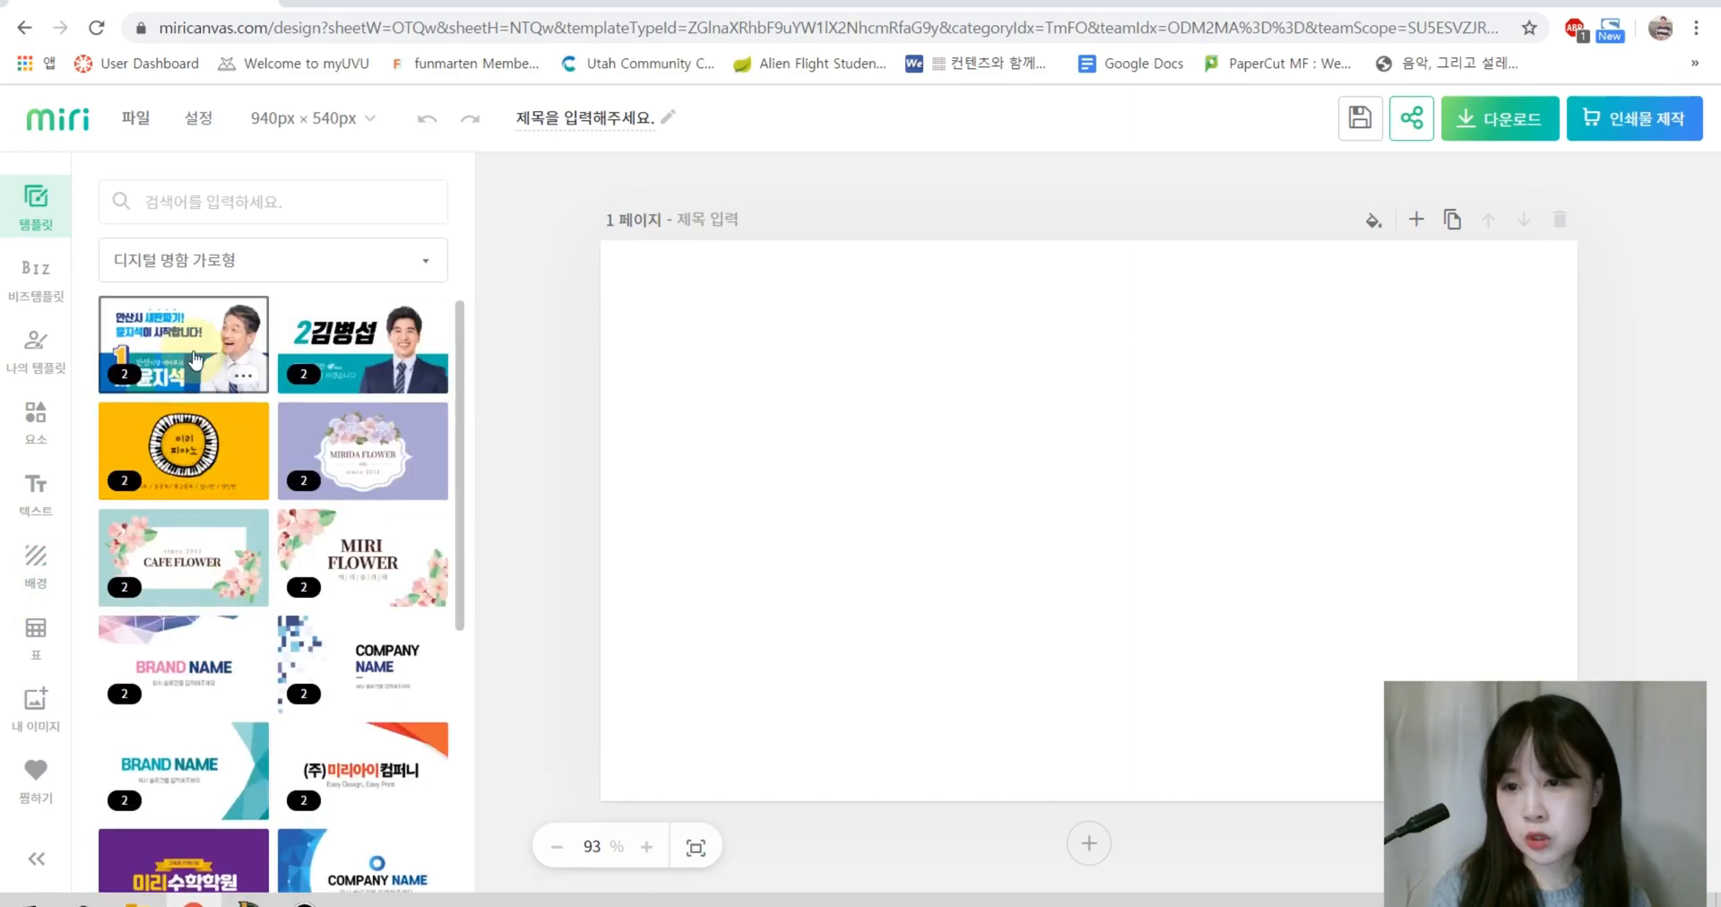
pyautogui.scroll(-5, 229, 628)
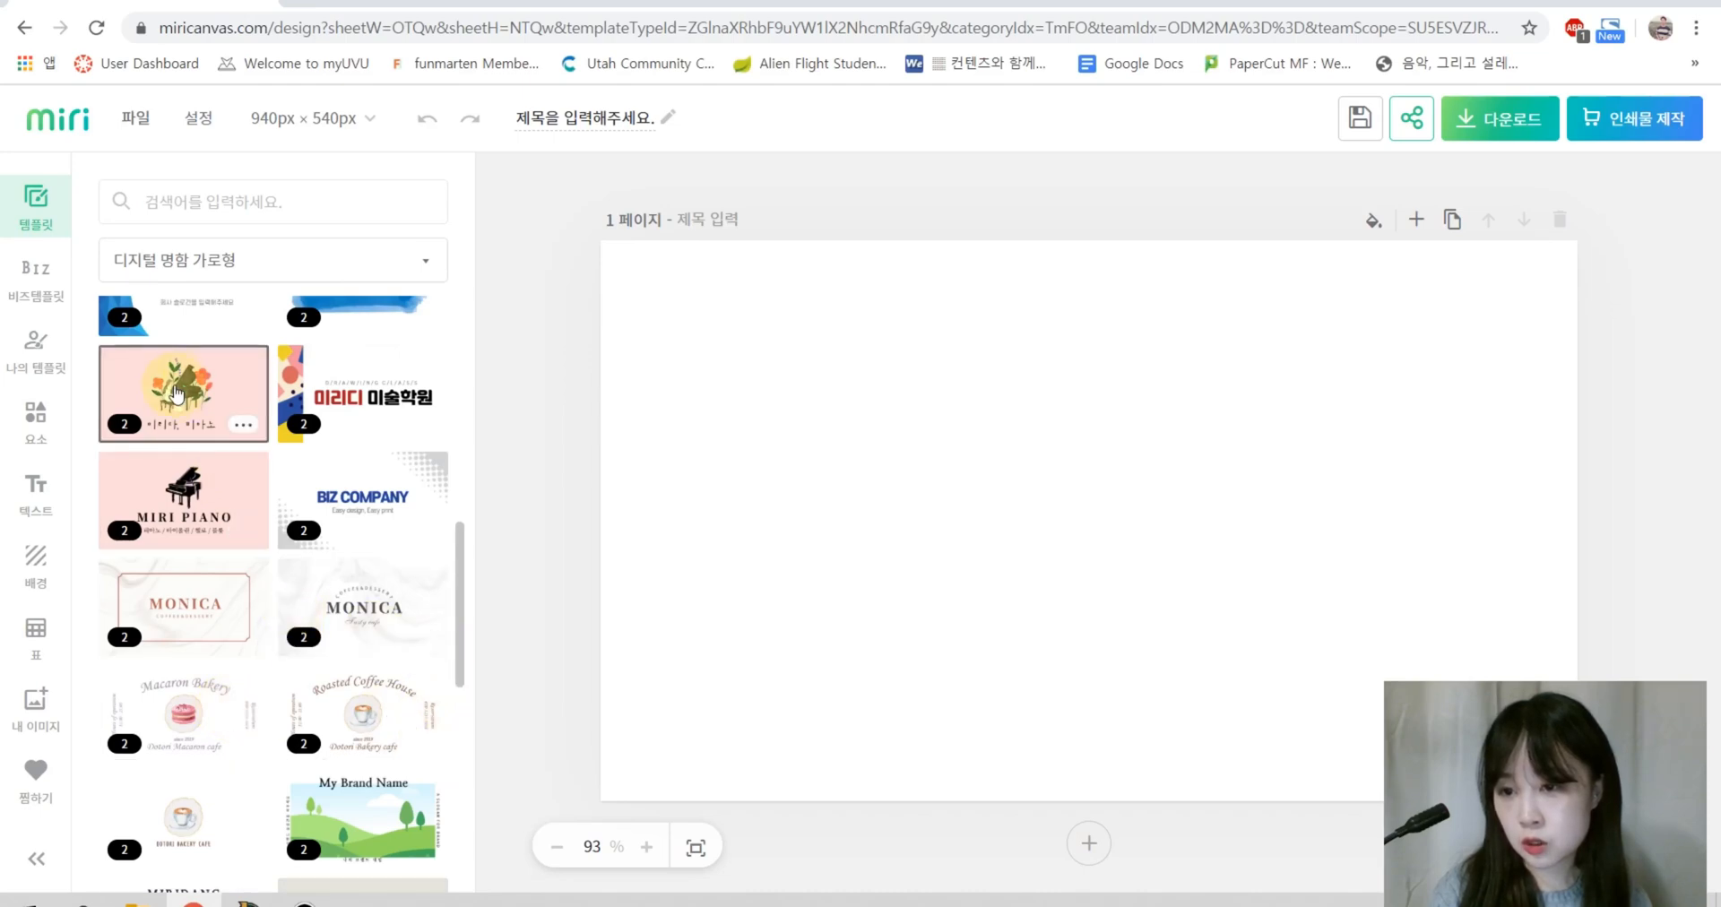
pyautogui.click(204, 409)
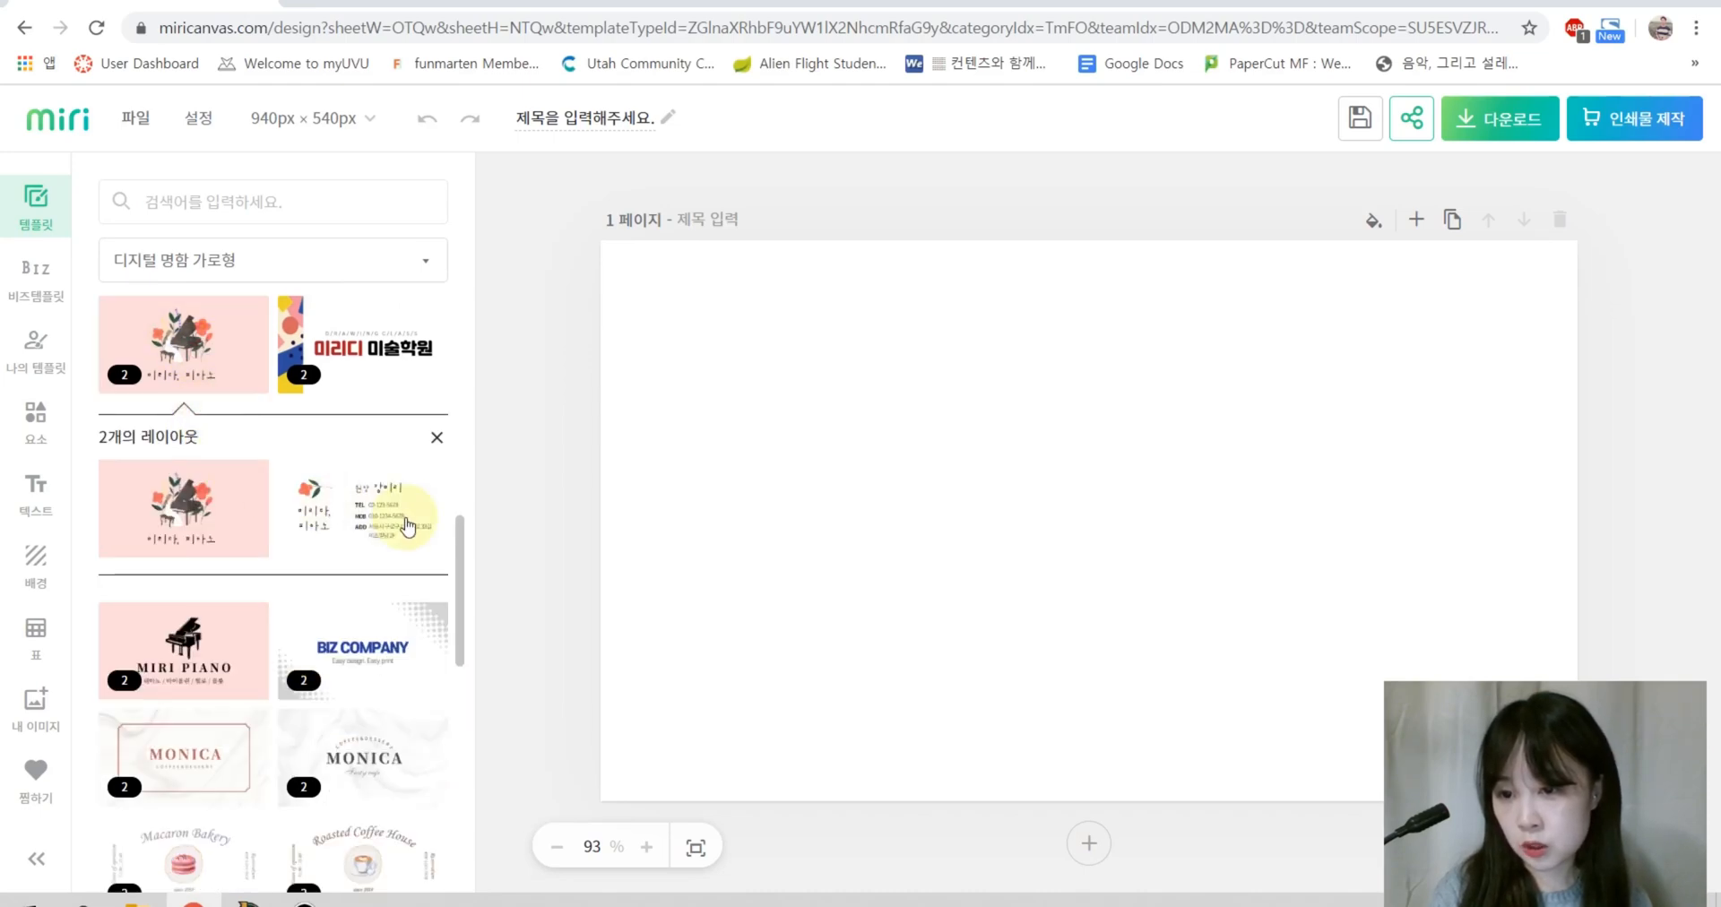
pyautogui.click(188, 352)
pyautogui.click(189, 353)
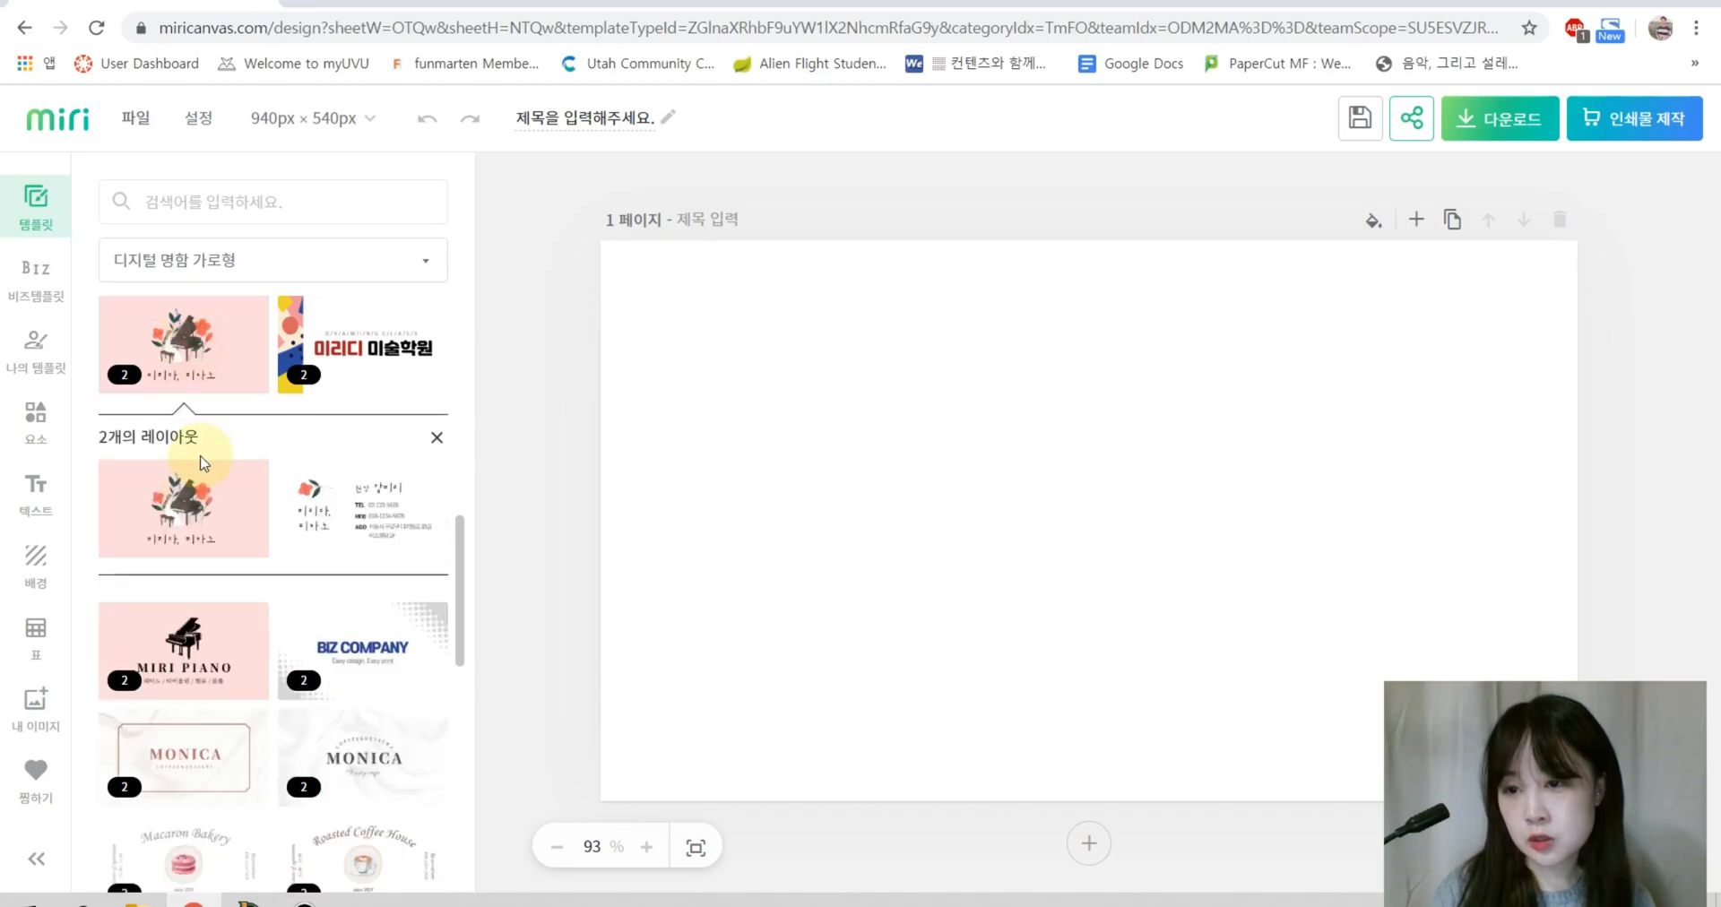
pyautogui.click(166, 515)
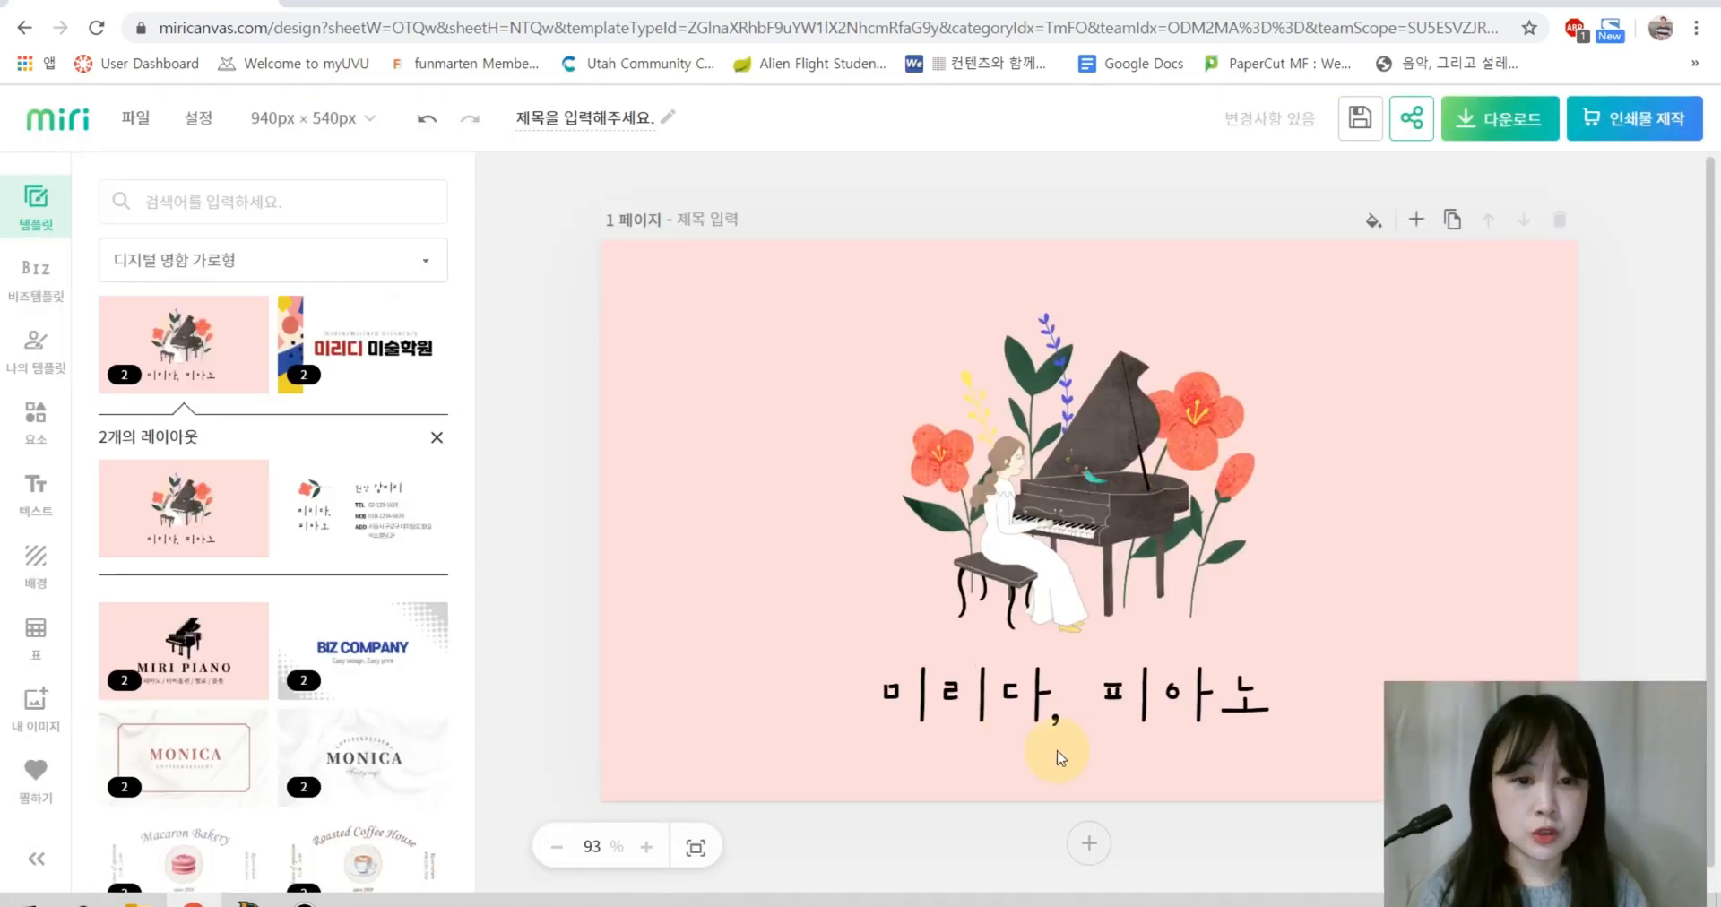
# Step: Retype the card title as 예닮음악학원
pyautogui.click(974, 717)
pyautogui.doubleClick(974, 717)
pyautogui.write('d')
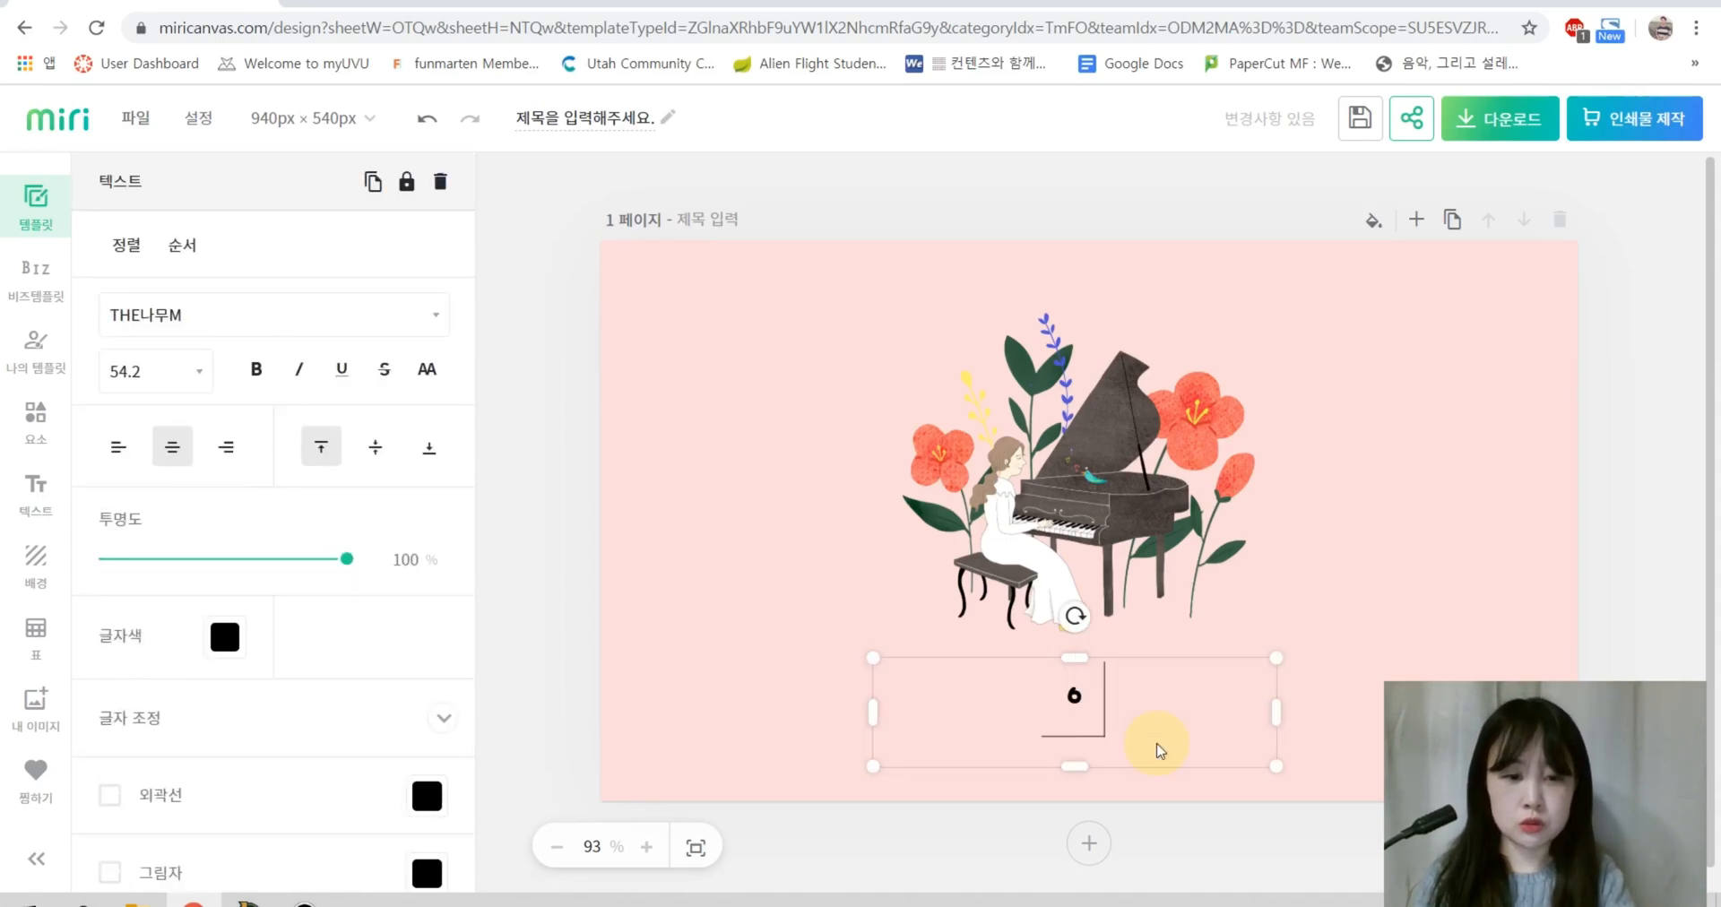
pyautogui.write('Pekadmadkrgkrdnjs')
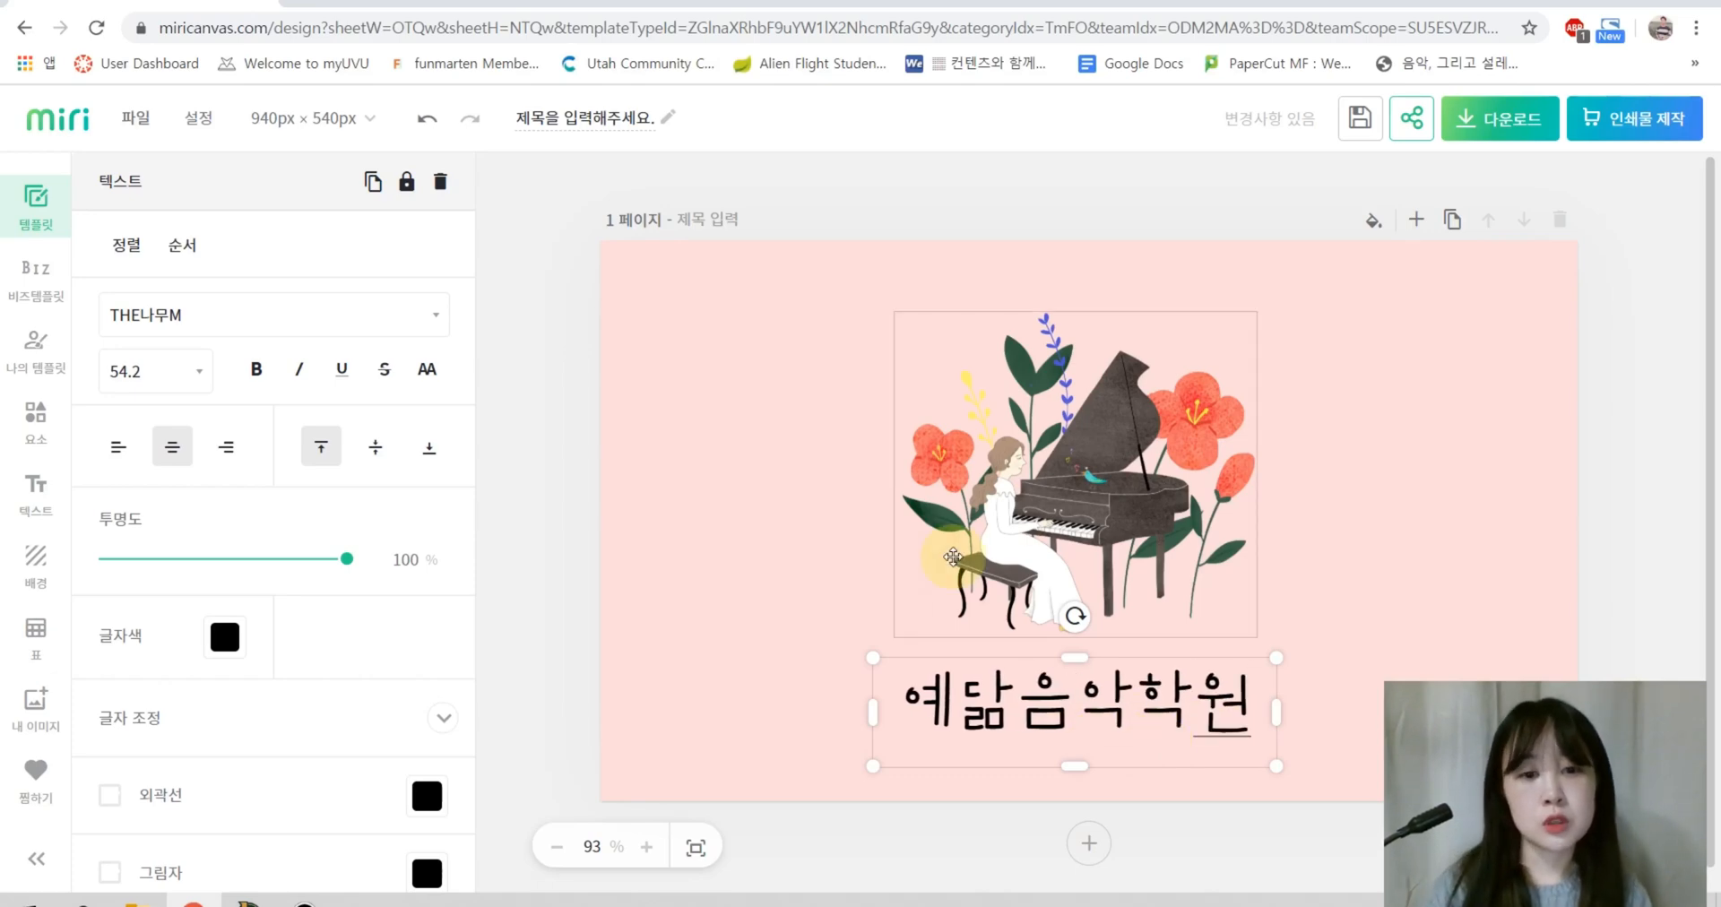
pyautogui.click(1633, 401)
# Step: Shrink the piano illustration and centre the enlarged 65.5-size title beneath it
pyautogui.moveTo(1152, 481); pyautogui.dragTo(1156, 470)
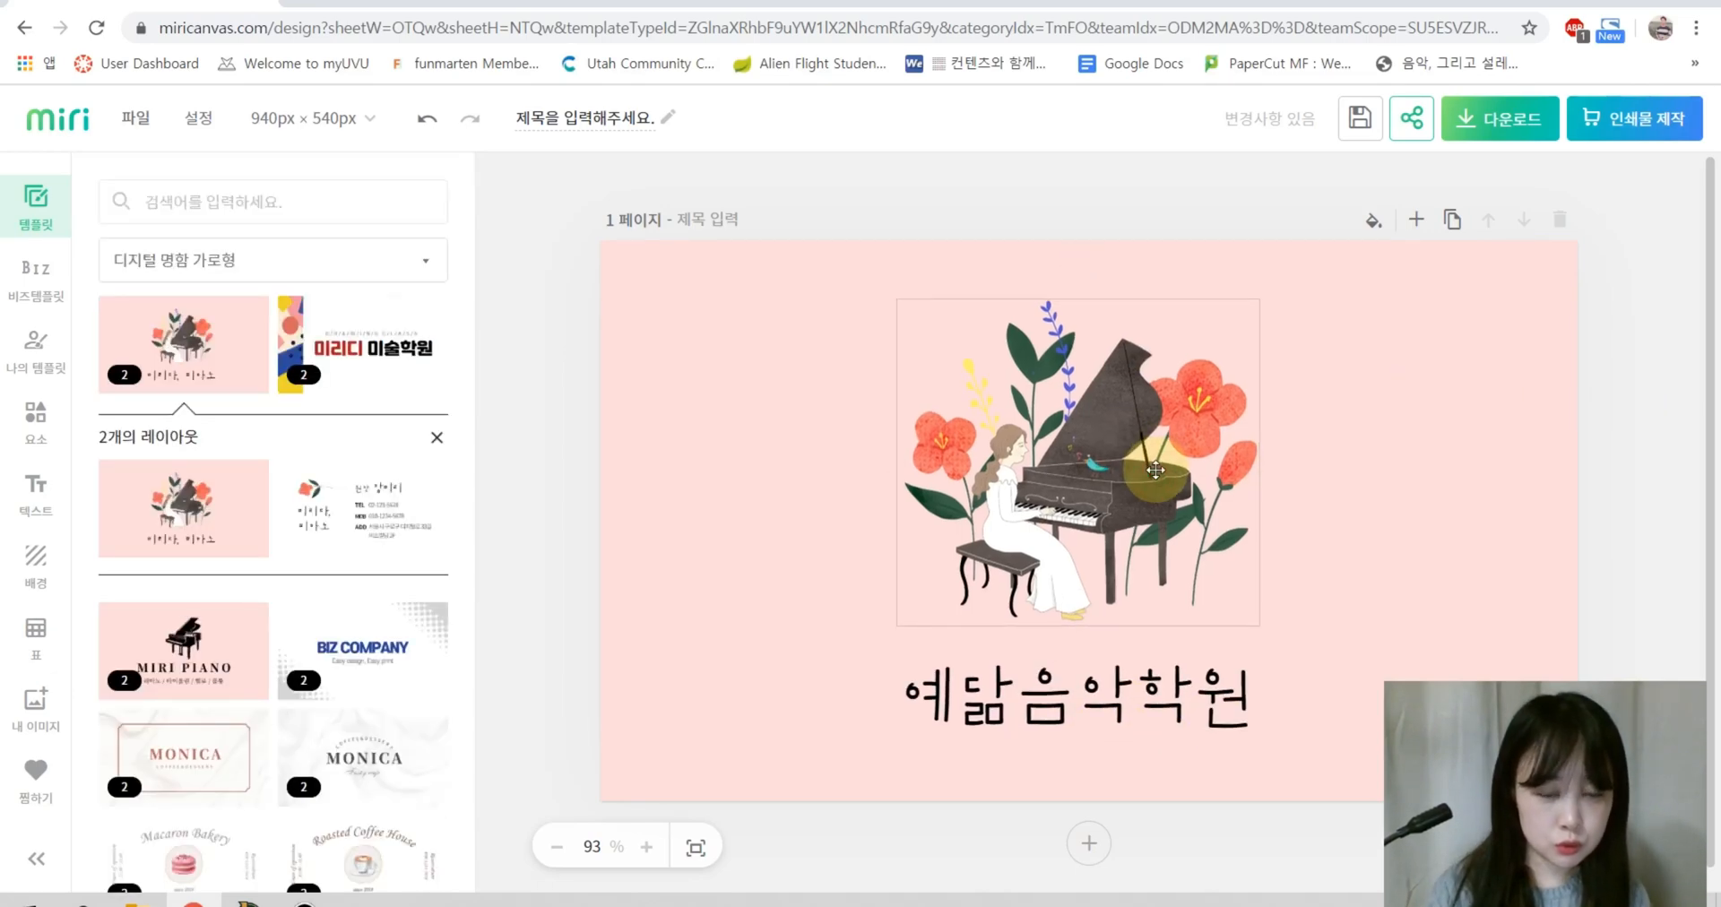
pyautogui.moveTo(1258, 625); pyautogui.dragTo(1226, 596)
pyautogui.moveTo(1125, 519); pyautogui.dragTo(1135, 530)
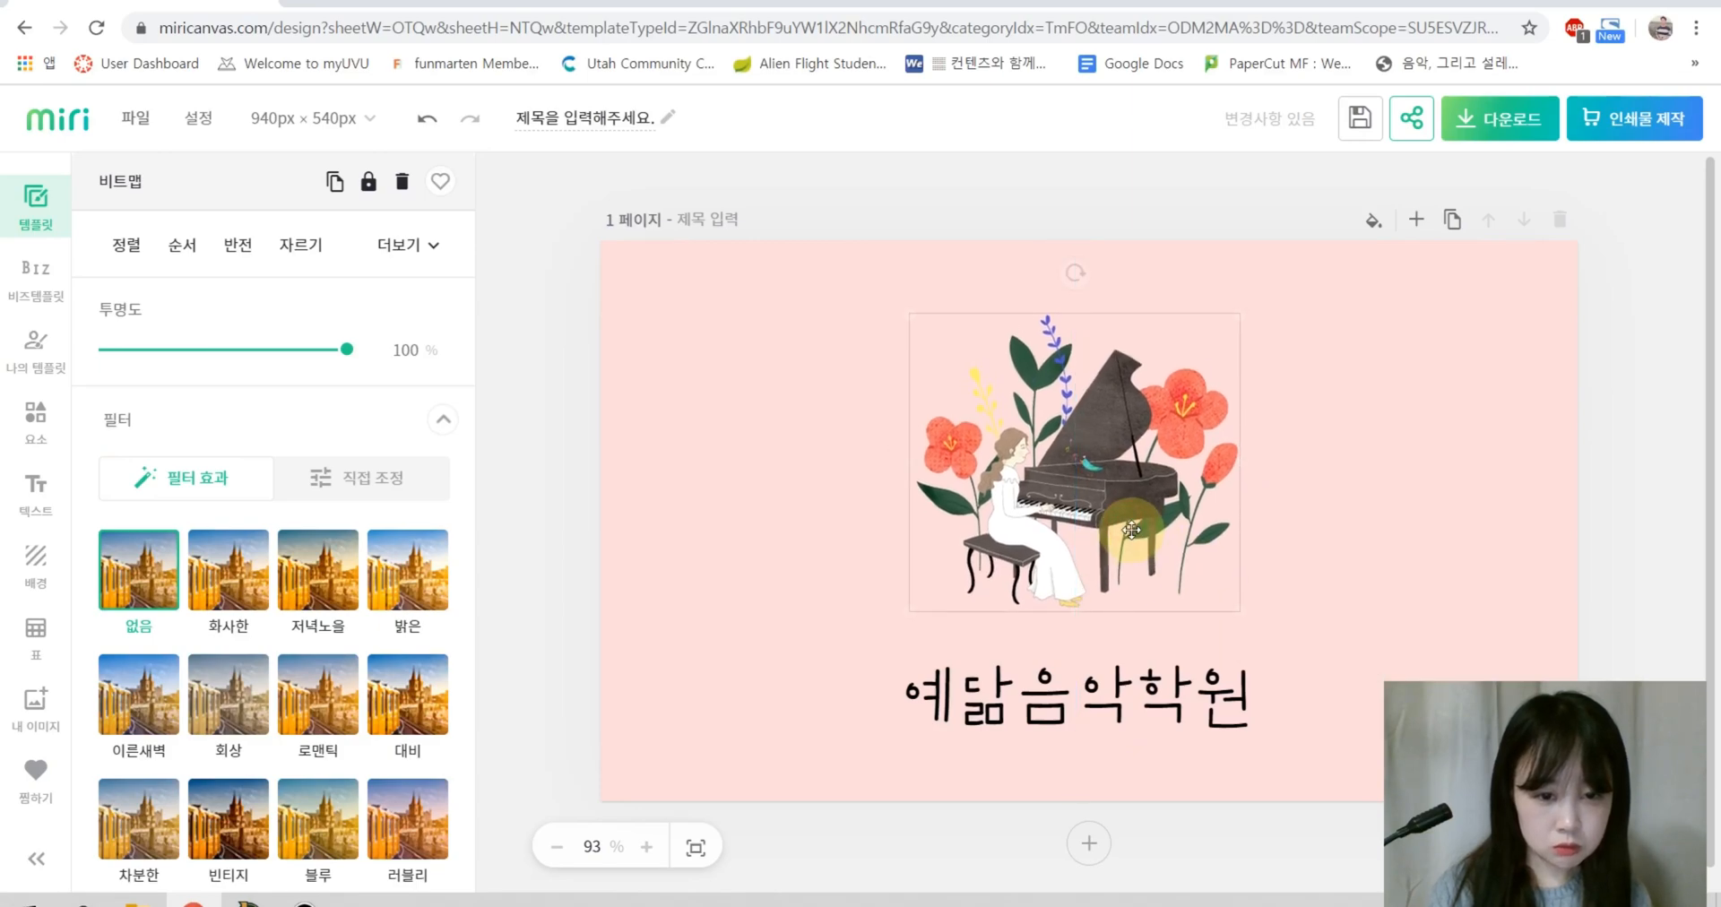
pyautogui.moveTo(1155, 719); pyautogui.dragTo(1156, 705)
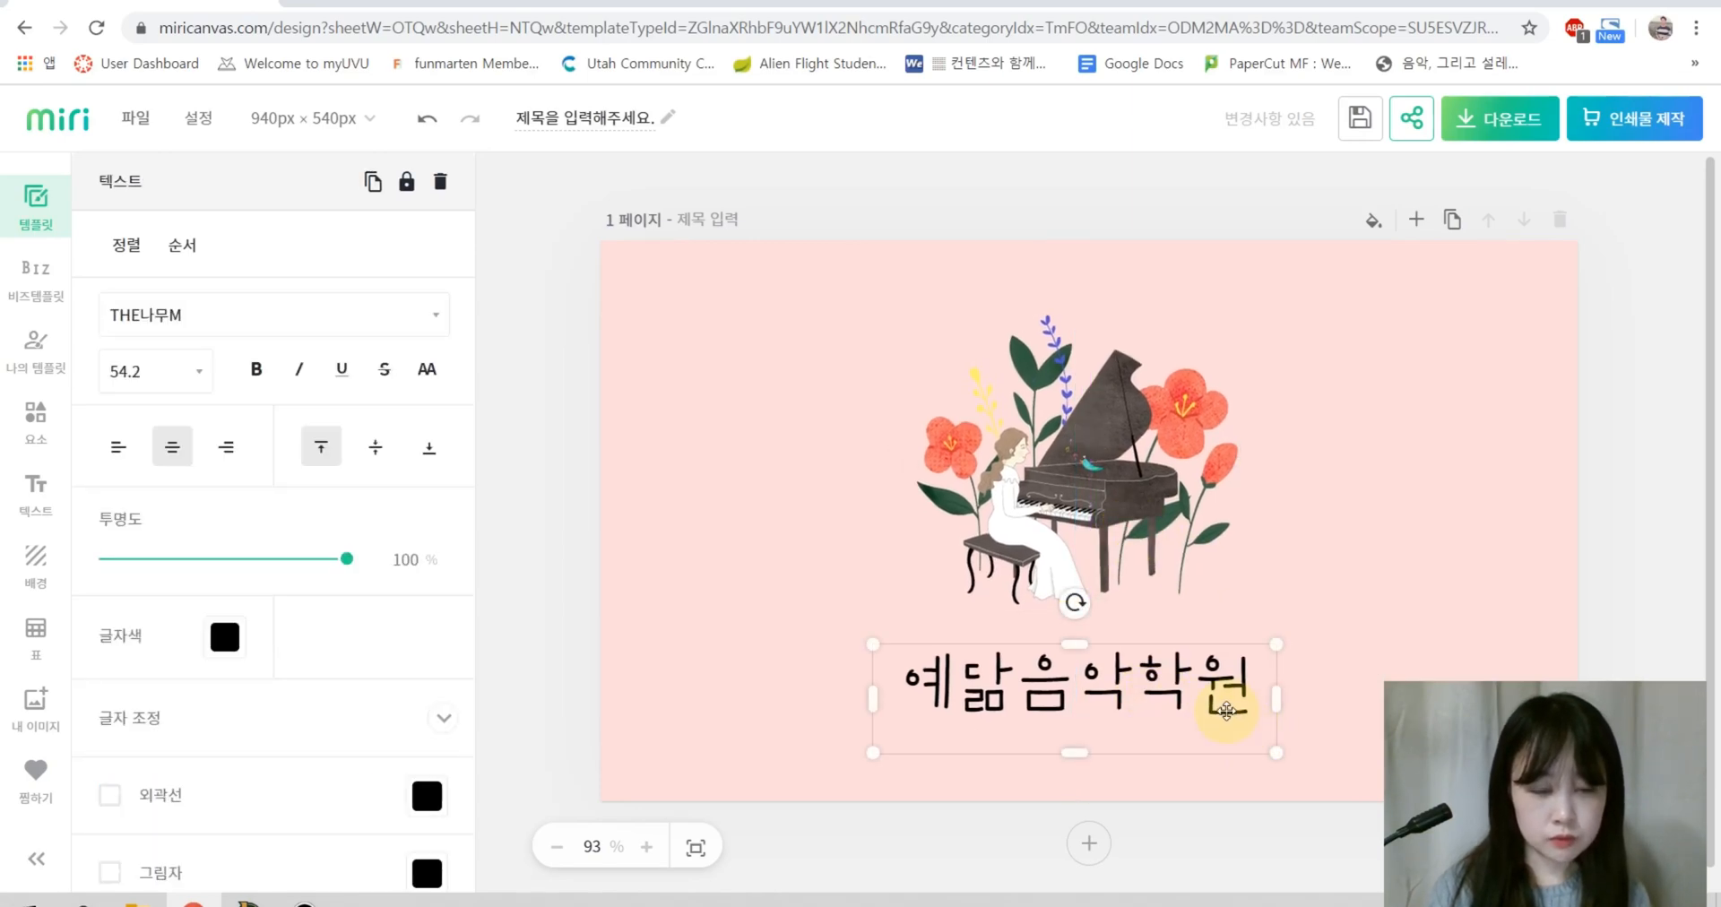
pyautogui.moveTo(1277, 749); pyautogui.dragTo(1364, 772)
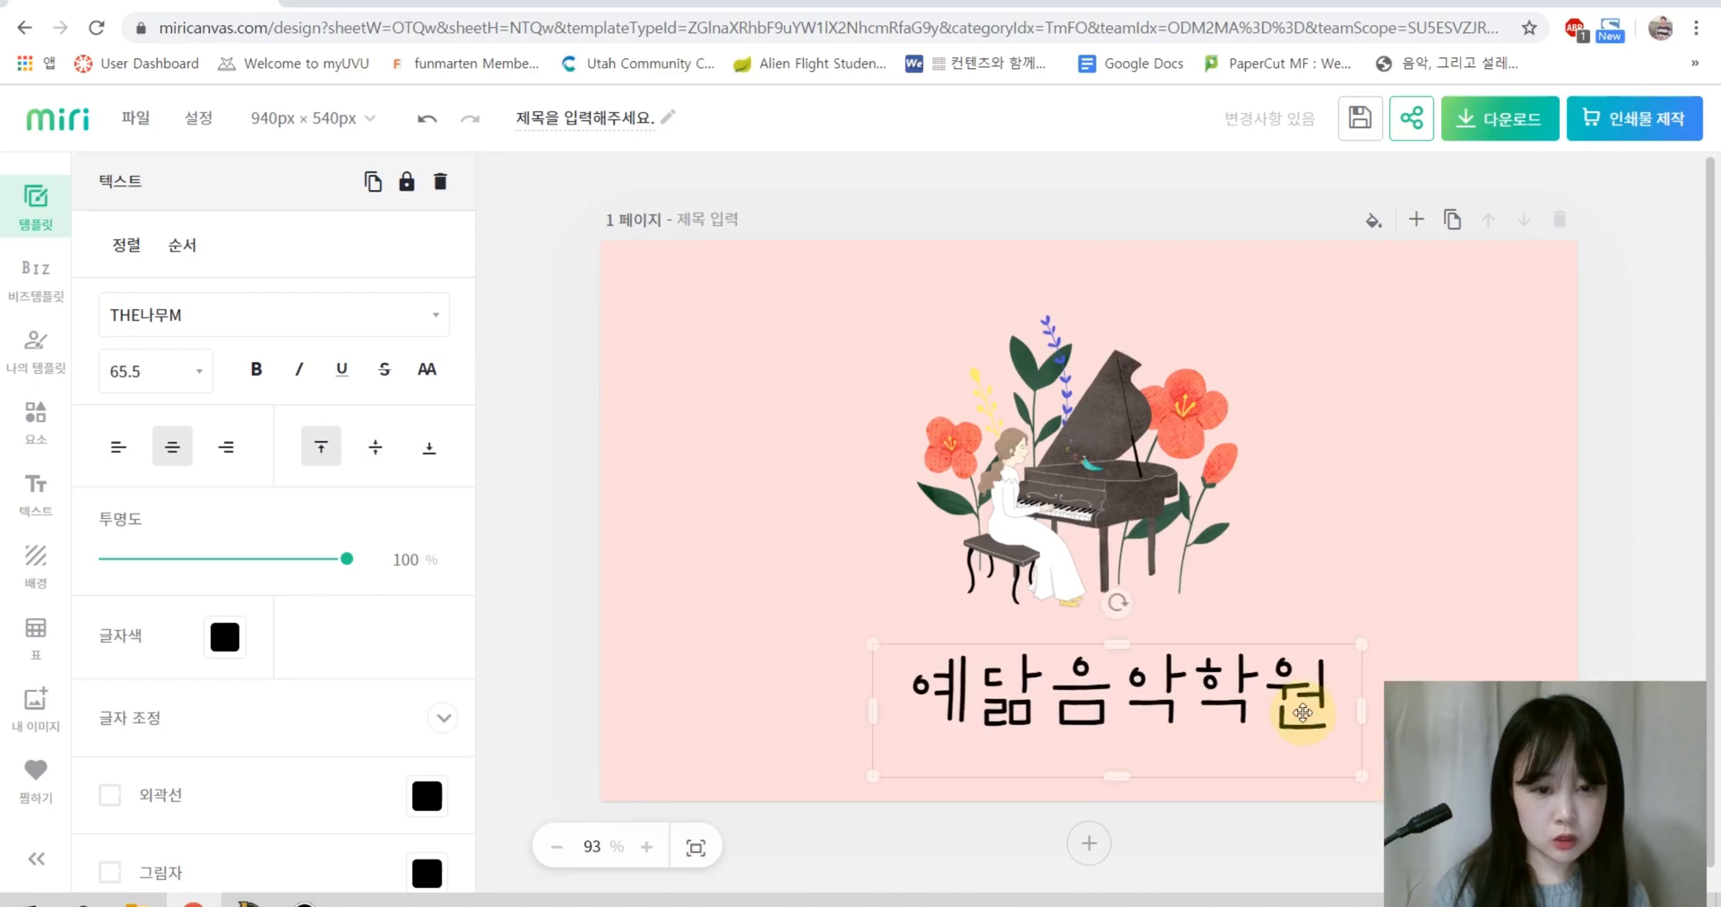
pyautogui.moveTo(1301, 711); pyautogui.dragTo(1269, 708)
pyautogui.click(1371, 600)
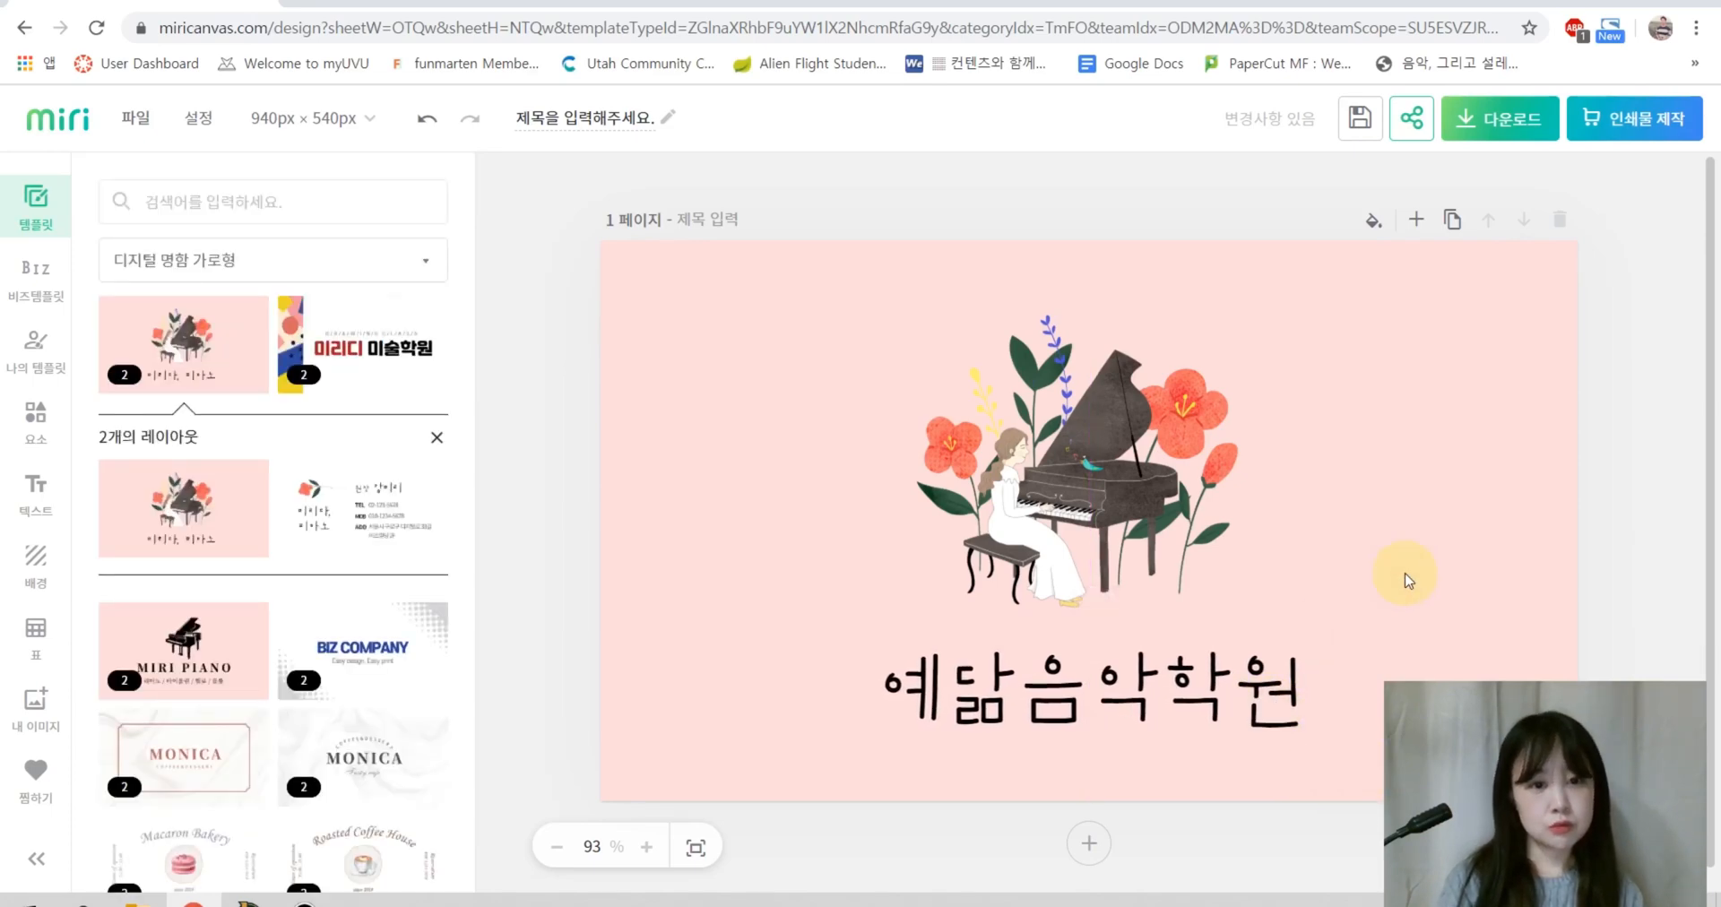
pyautogui.scroll(-1, 1457, 596)
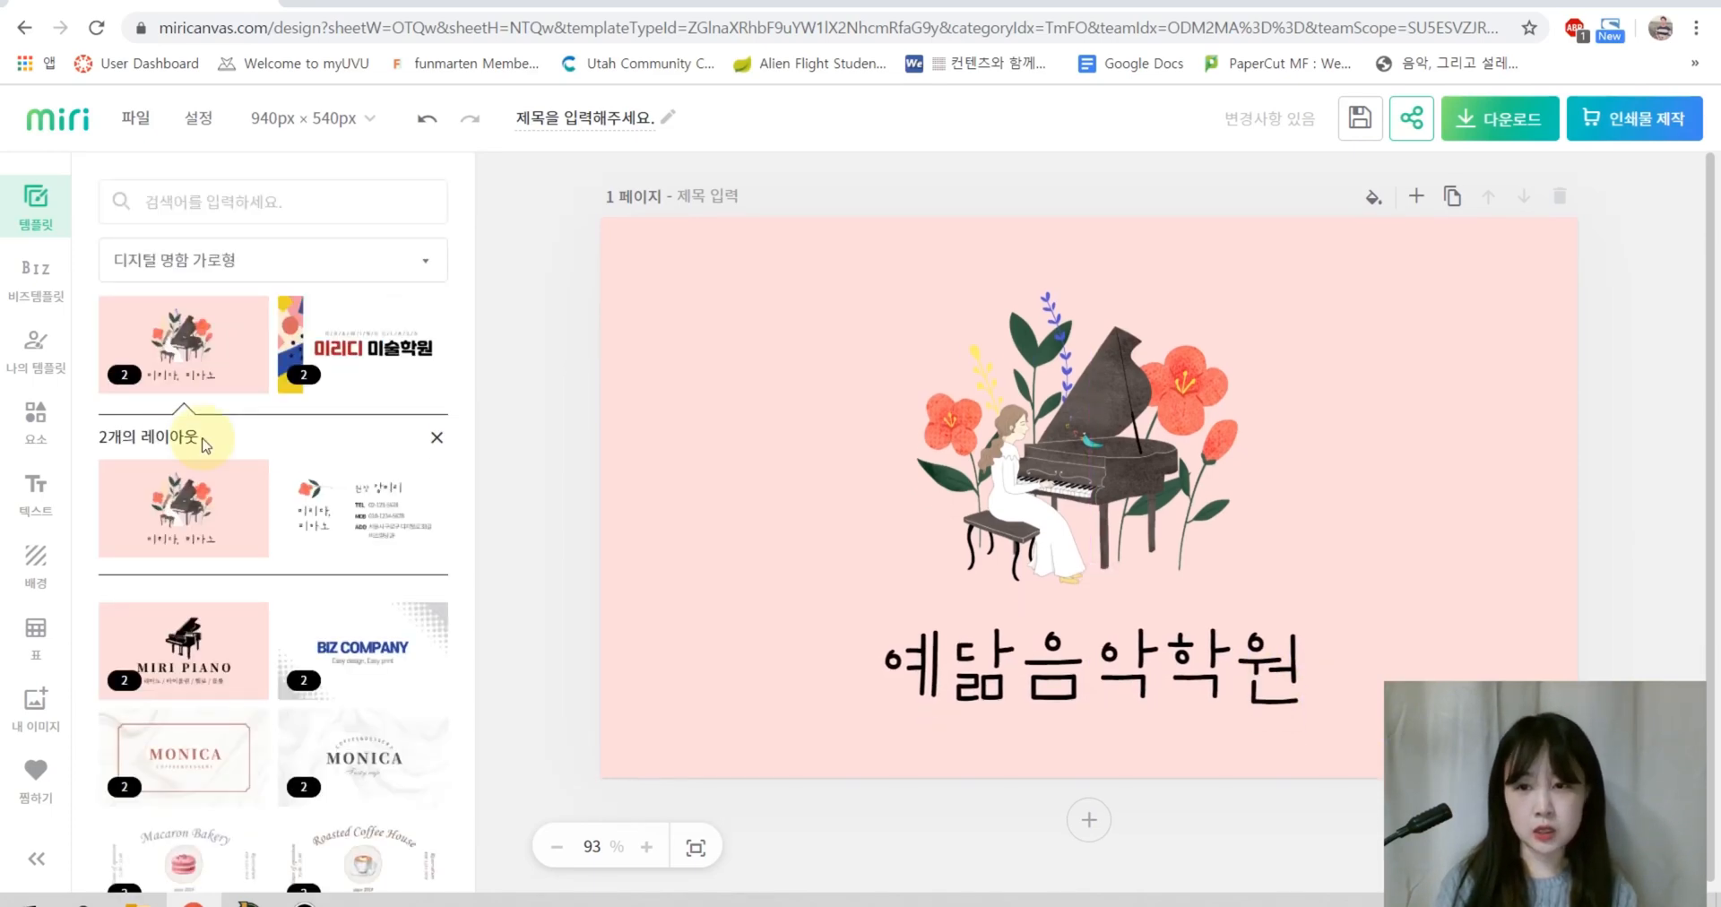
# Step: Search the design elements for 테두리 and filter the results to #비트맵 bitmaps
pyautogui.click(36, 441)
pyautogui.click(153, 199)
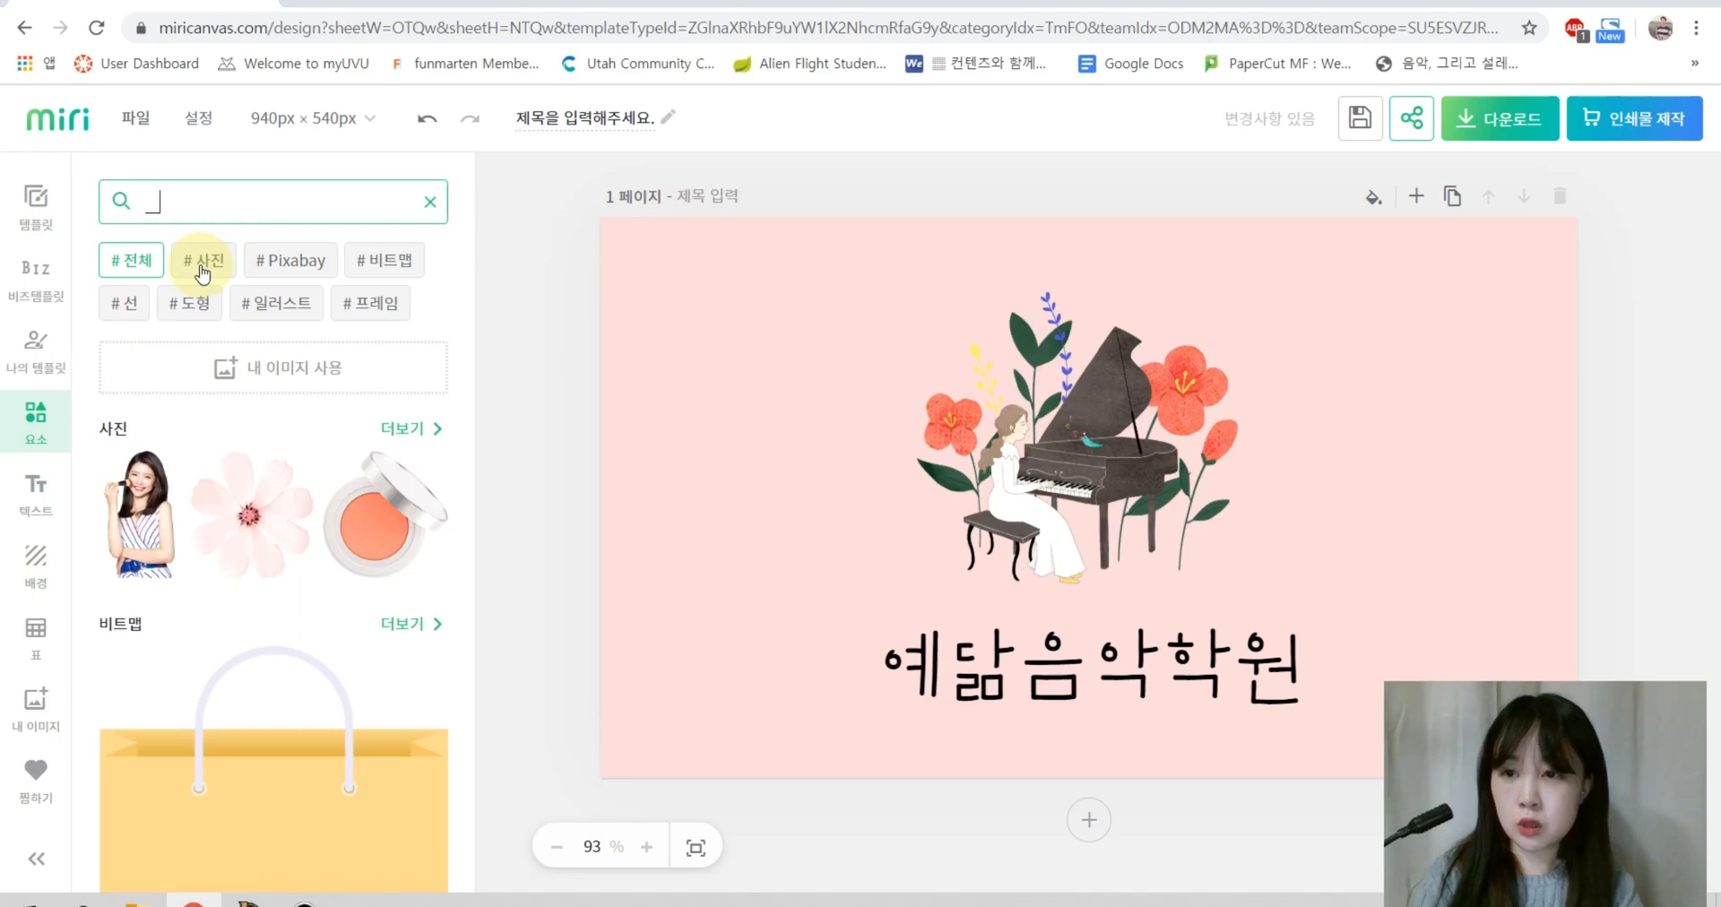
pyautogui.press('Return')
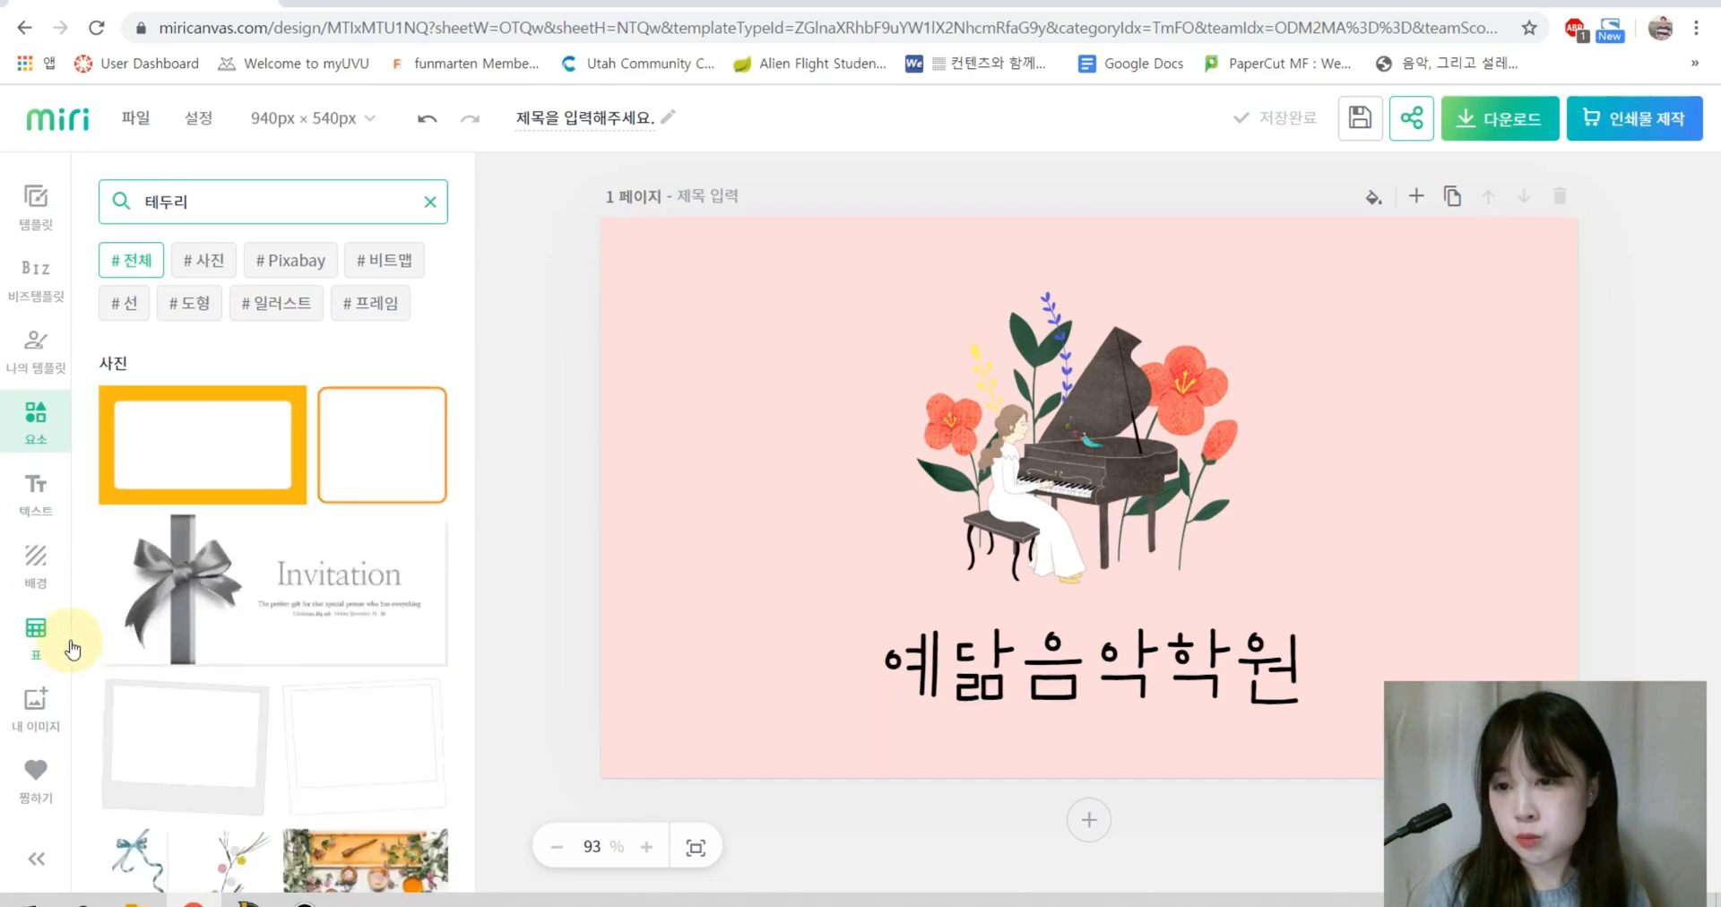
pyautogui.scroll(-5, 277, 596)
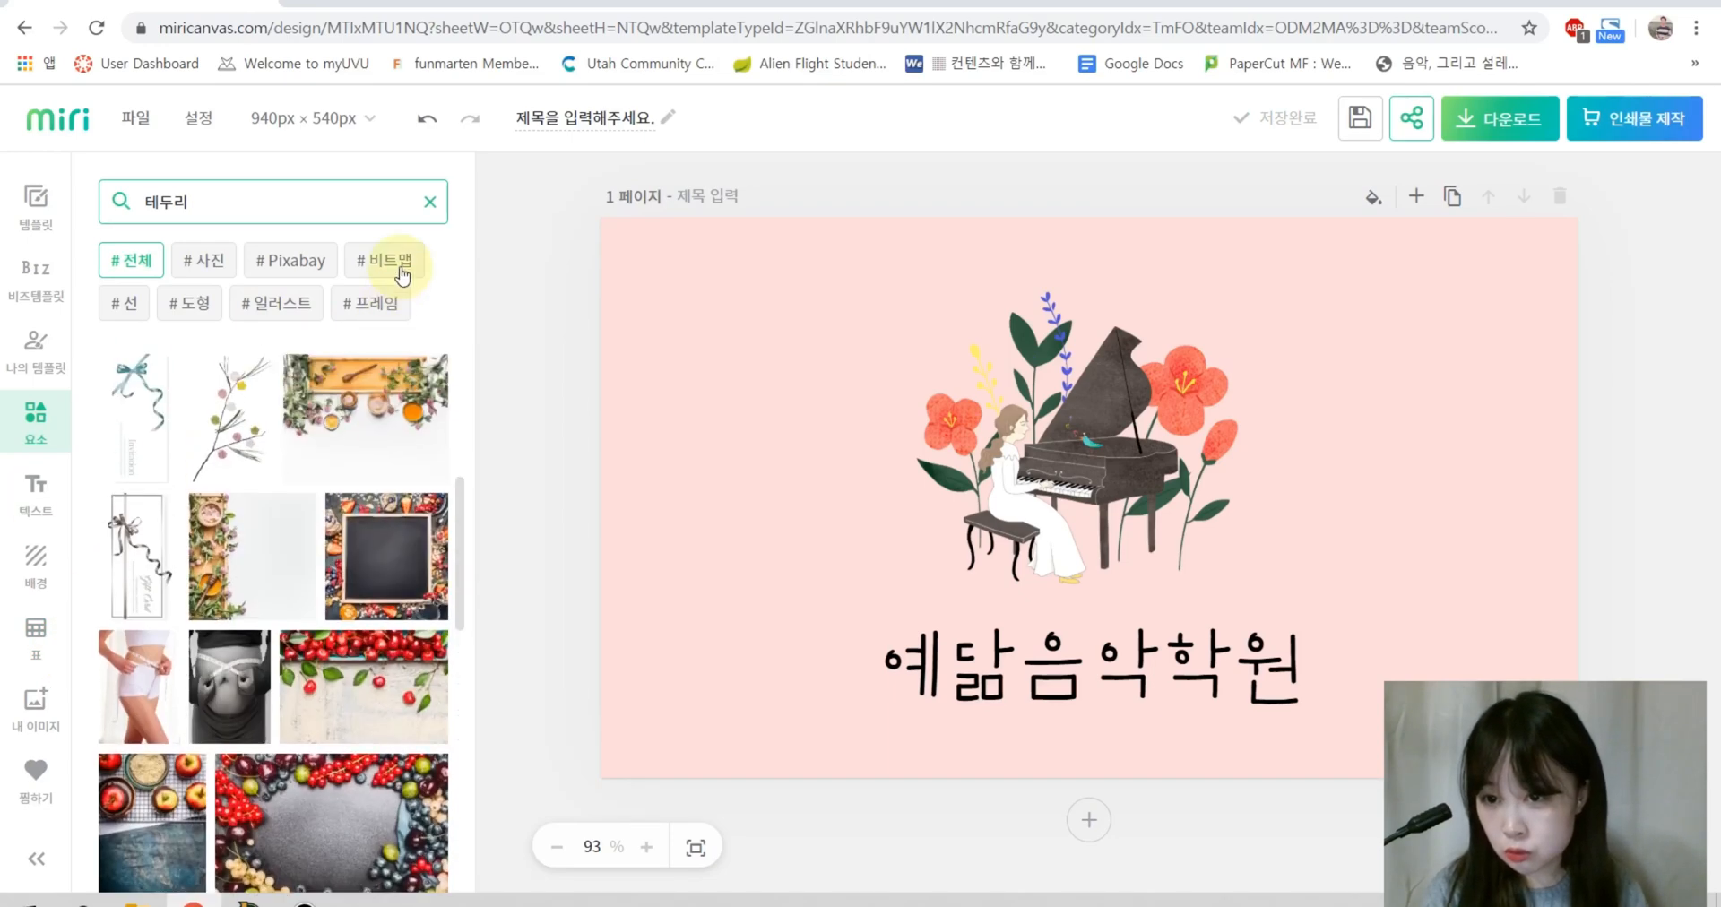
pyautogui.click(384, 261)
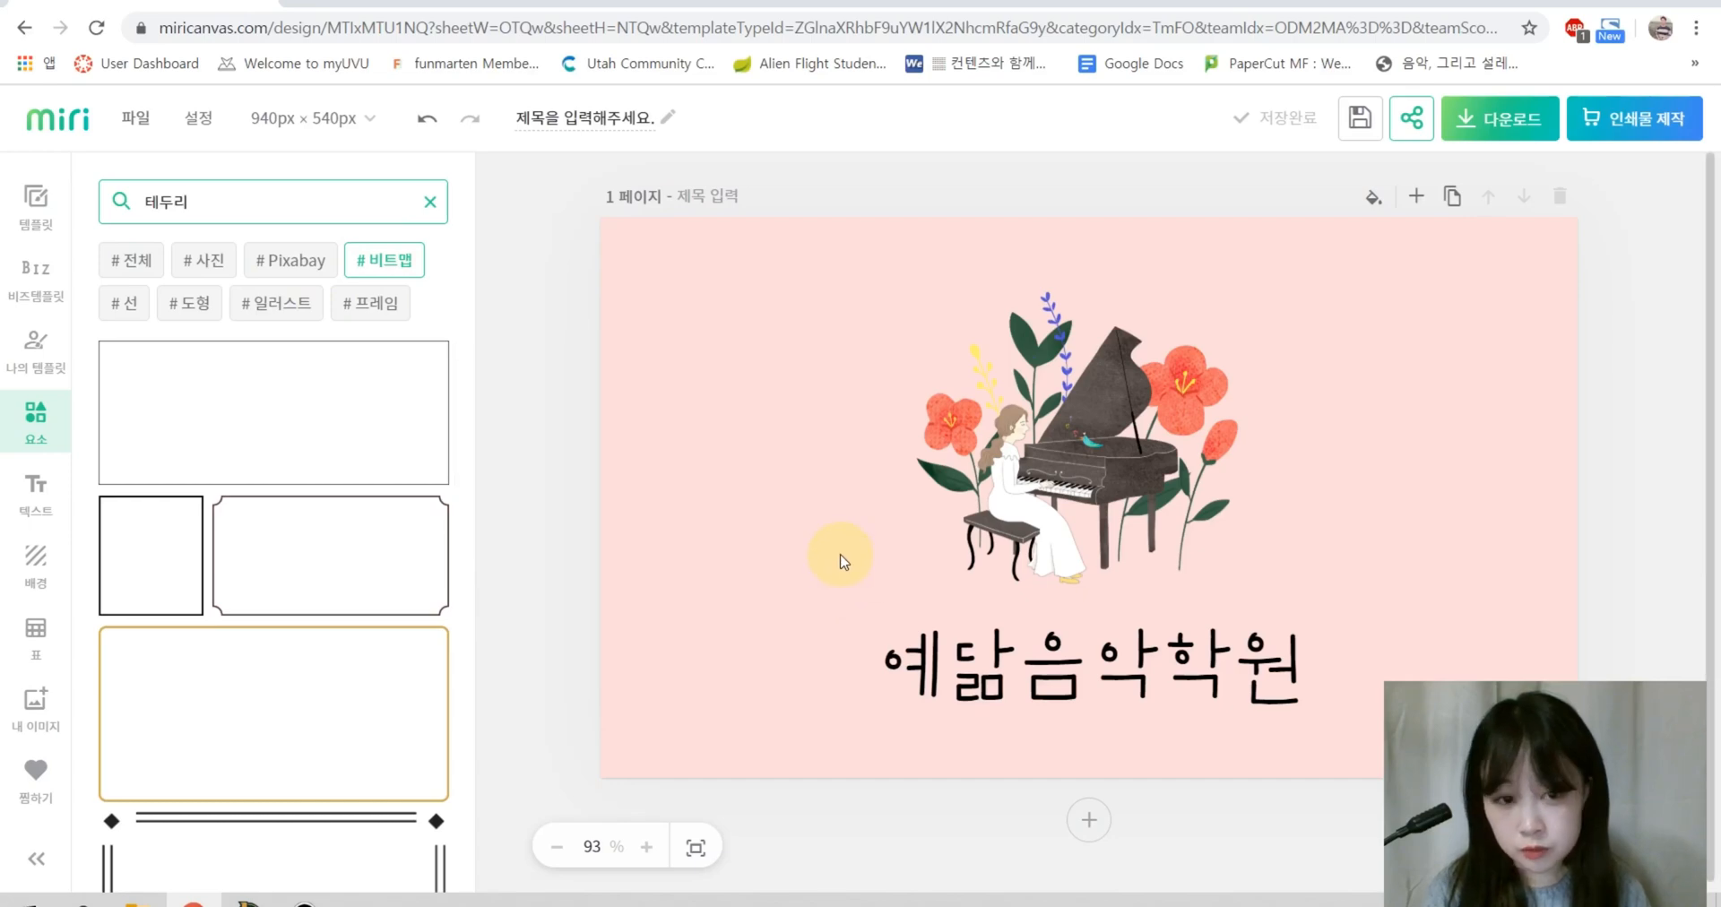
pyautogui.scroll(-3, 269, 663)
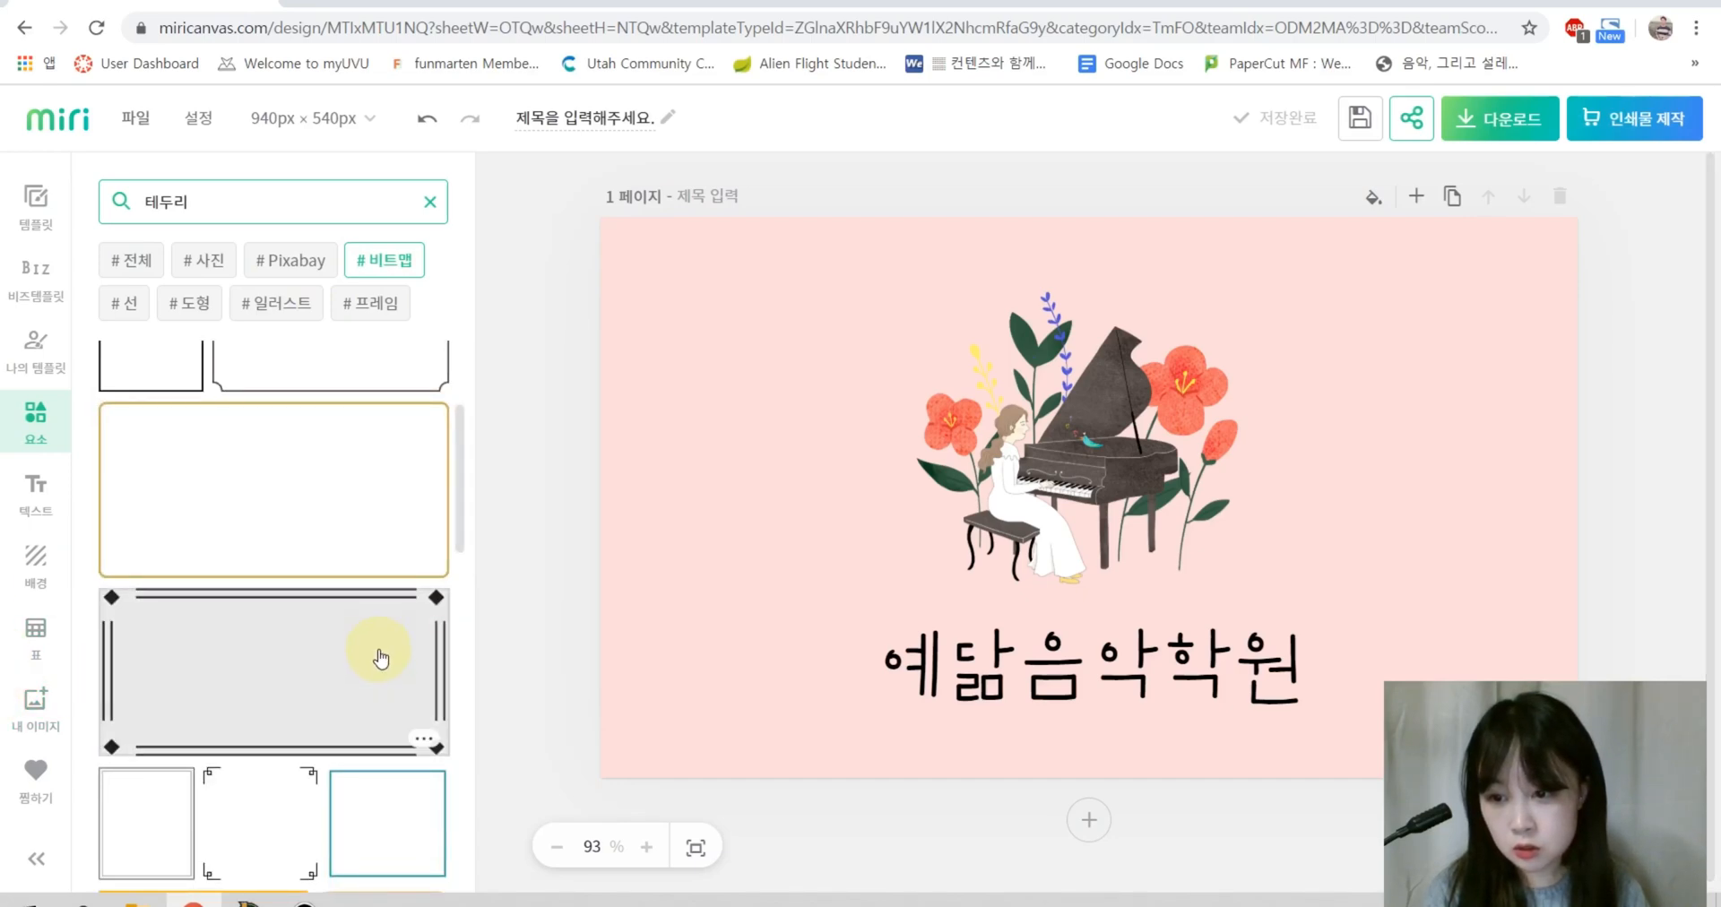
pyautogui.scroll(-2, 383, 653)
pyautogui.scroll(-3, 439, 685)
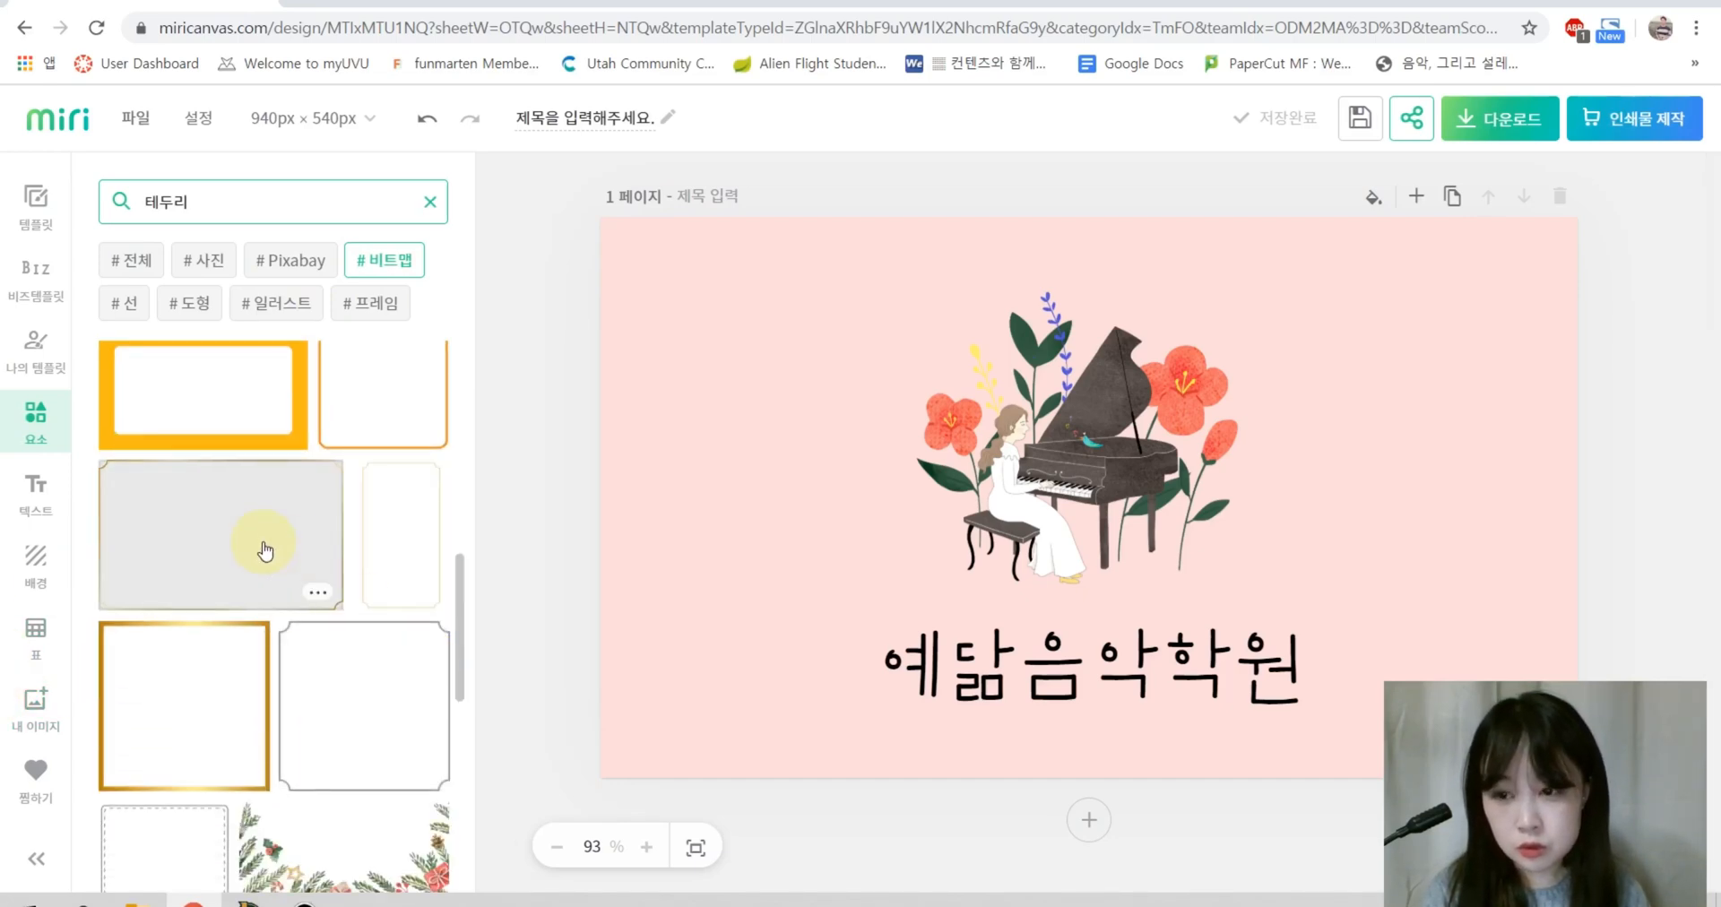
# Step: Place a gold frame on the pink card and stretch it to 909 × 507 px
pyautogui.moveTo(1185, 547); pyautogui.dragTo(889, 387)
pyautogui.moveTo(960, 440); pyautogui.dragTo(1476, 630)
pyautogui.moveTo(1481, 505); pyautogui.dragTo(1564, 506)
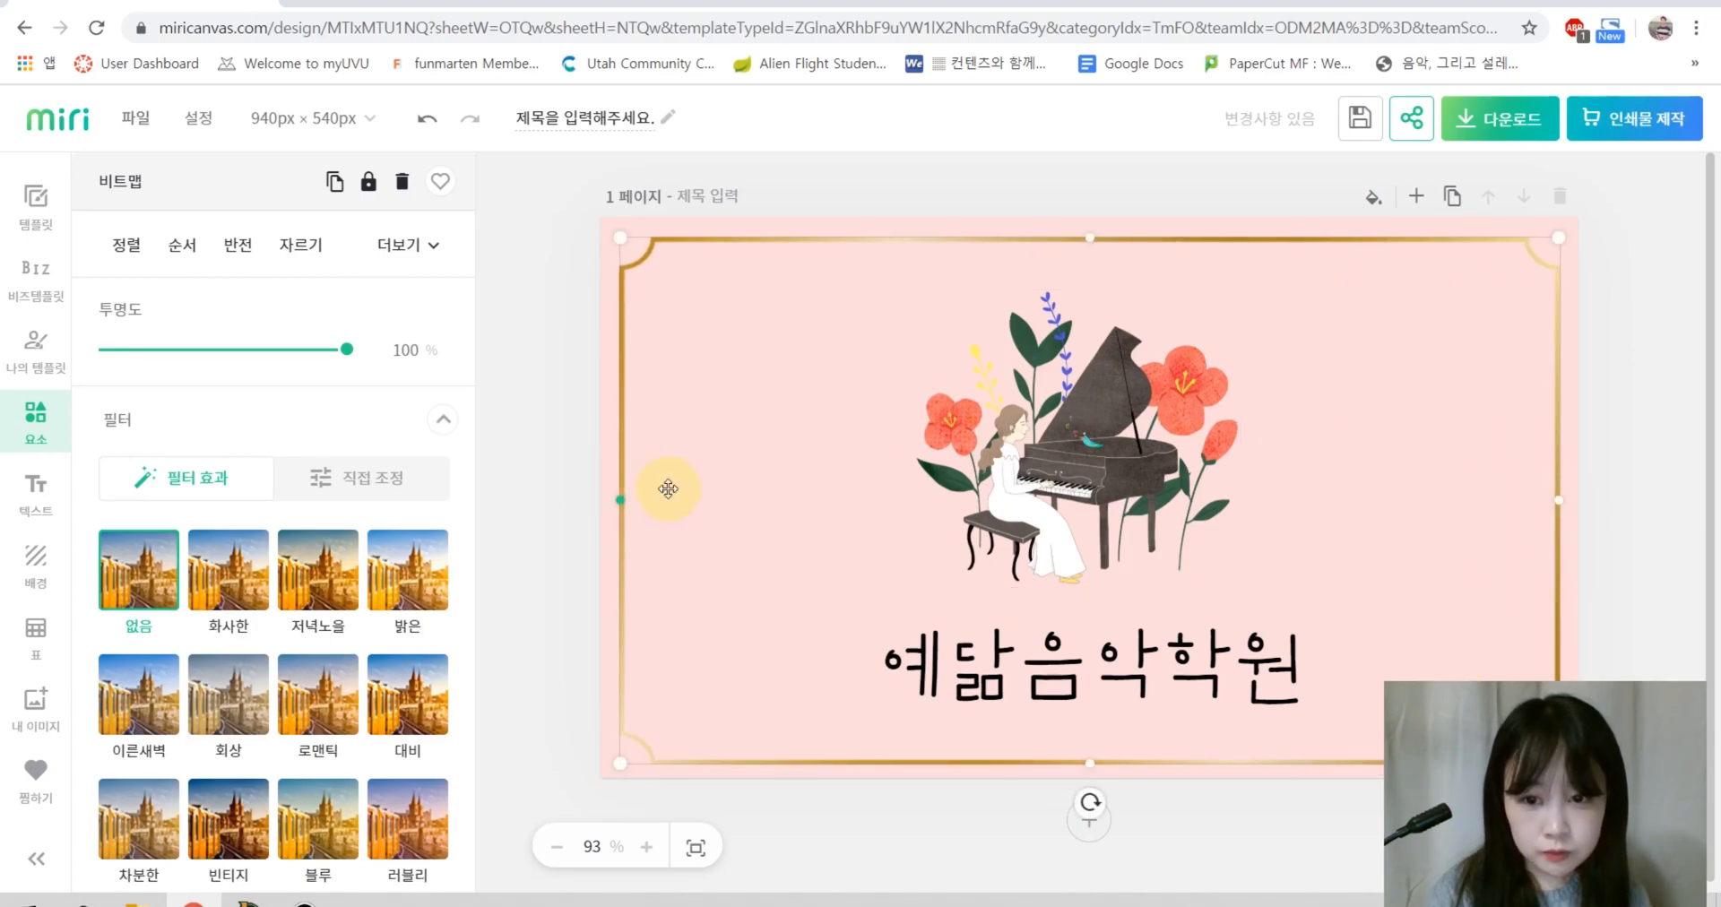
pyautogui.click(1613, 381)
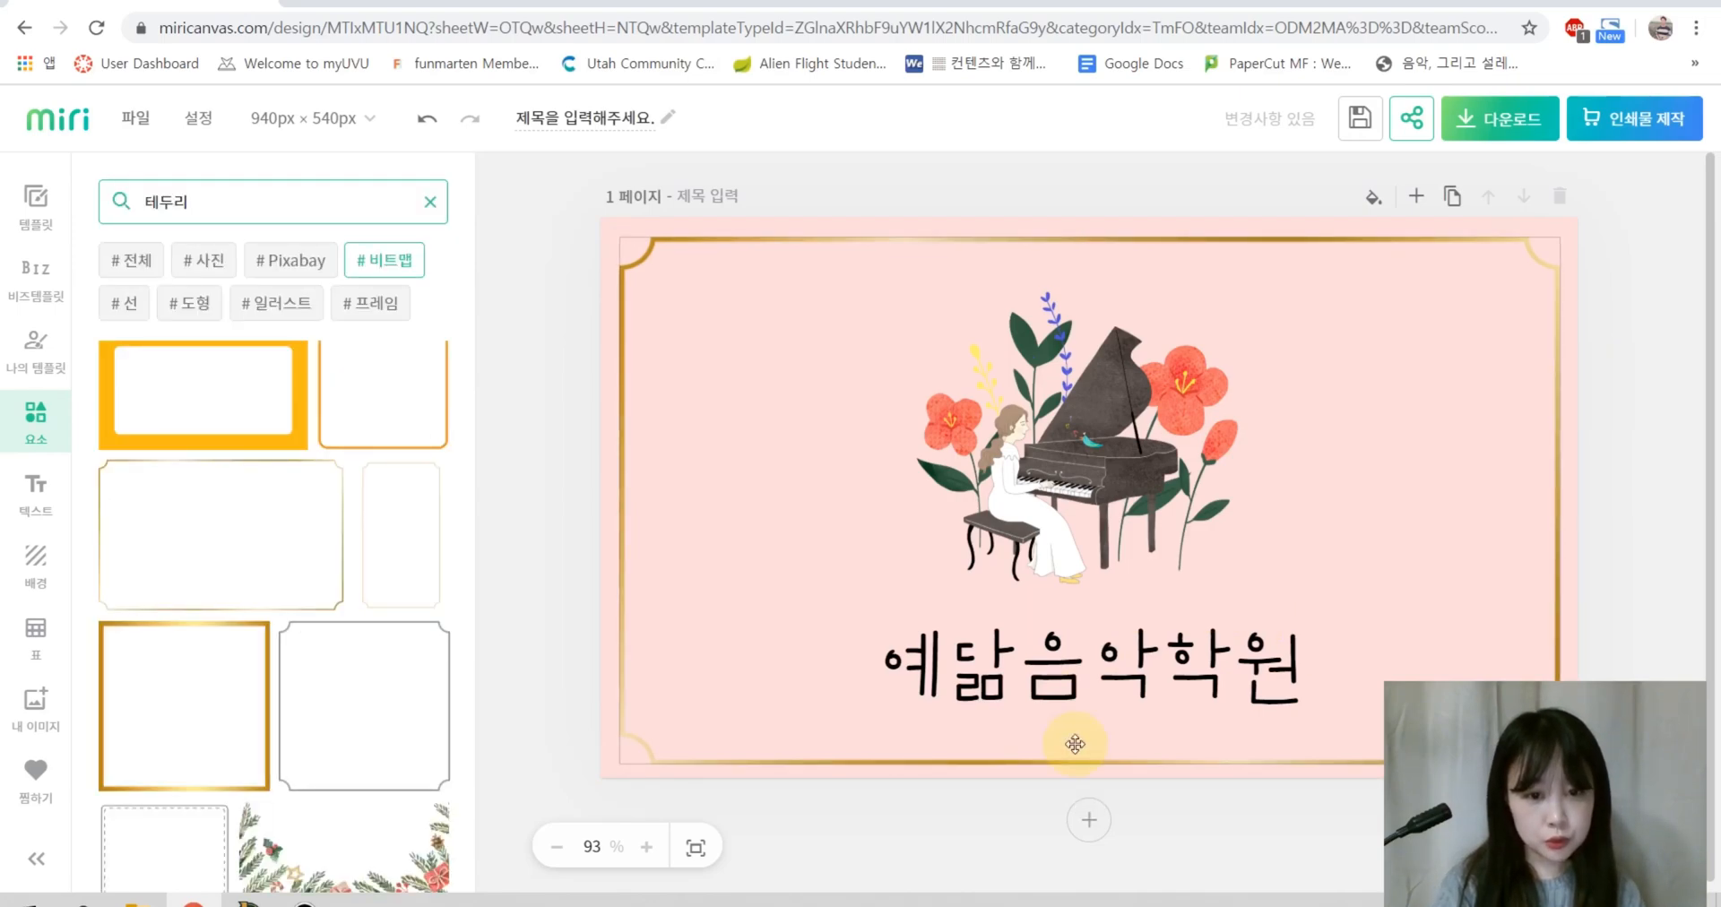
# Step: Add a blank second page to the card
pyautogui.scroll(1, 1580, 475)
pyautogui.scroll(-1, 1633, 457)
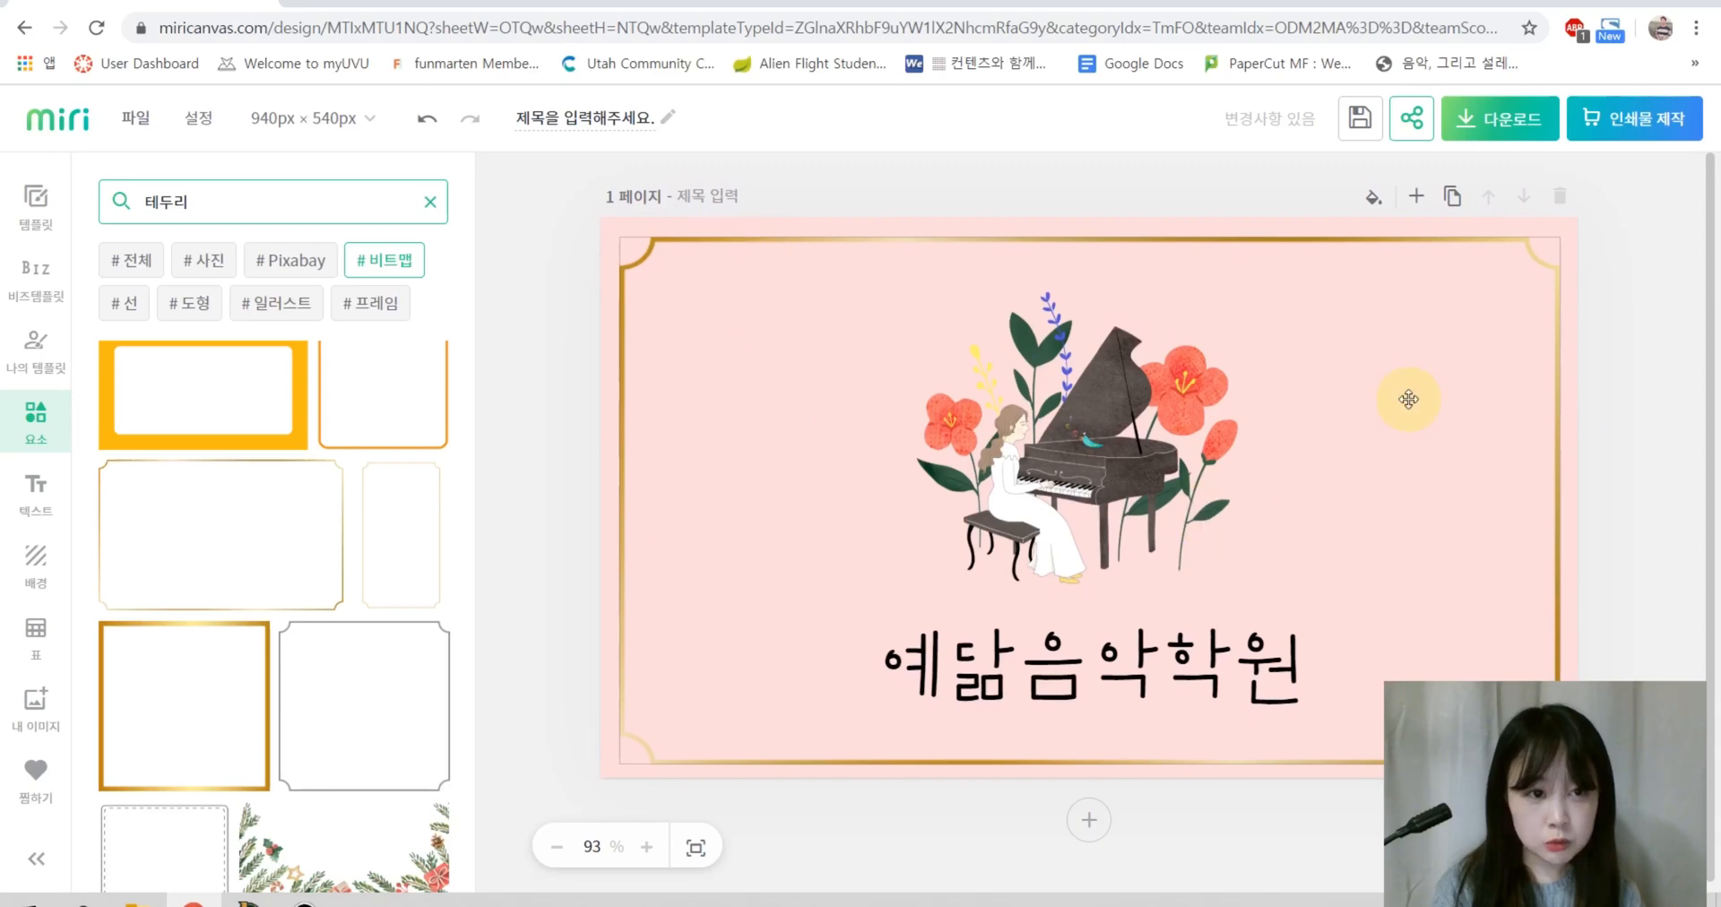
pyautogui.click(1087, 823)
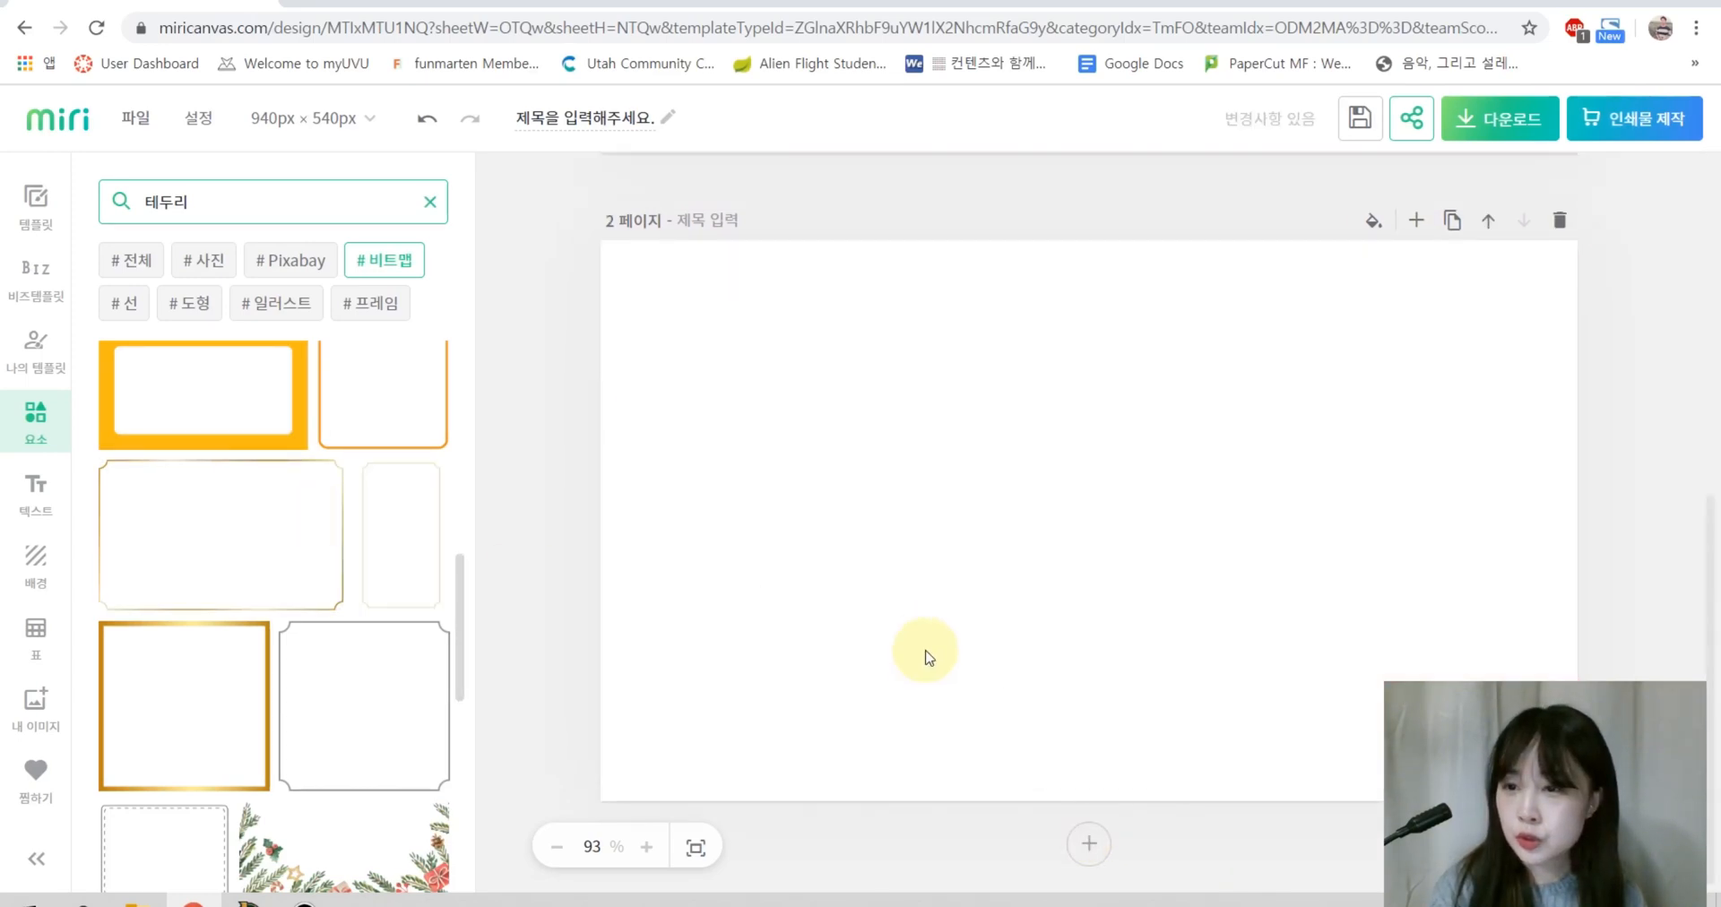
# Step: Apply the white contact business card layout to page 2
pyautogui.click(36, 213)
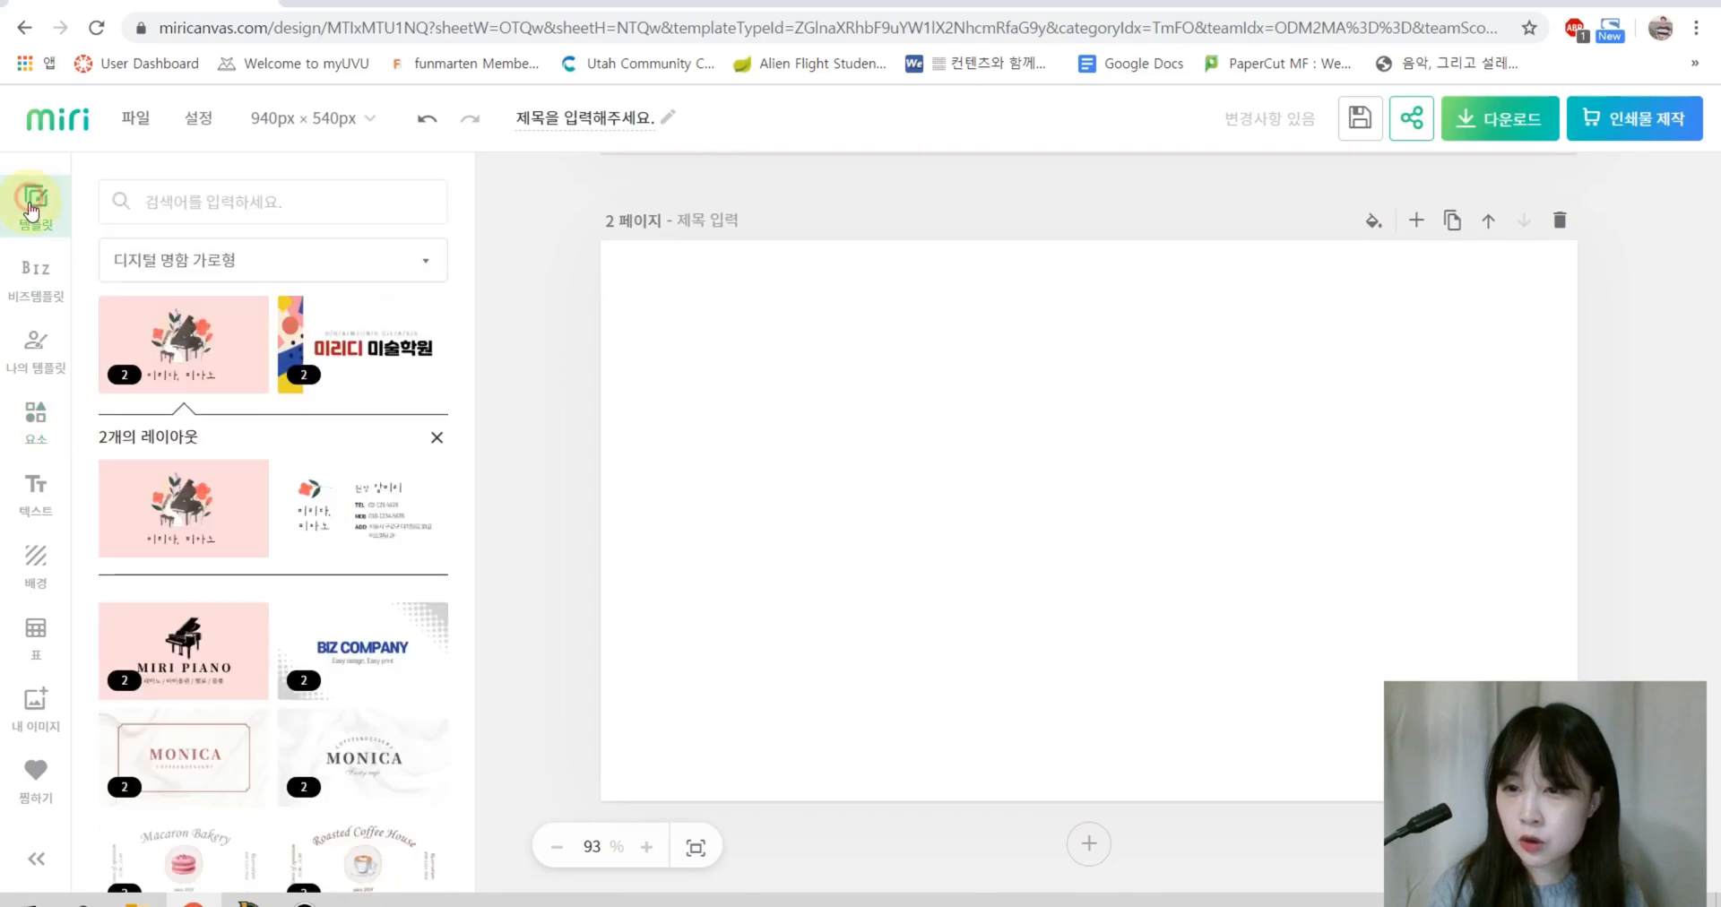
pyautogui.click(350, 510)
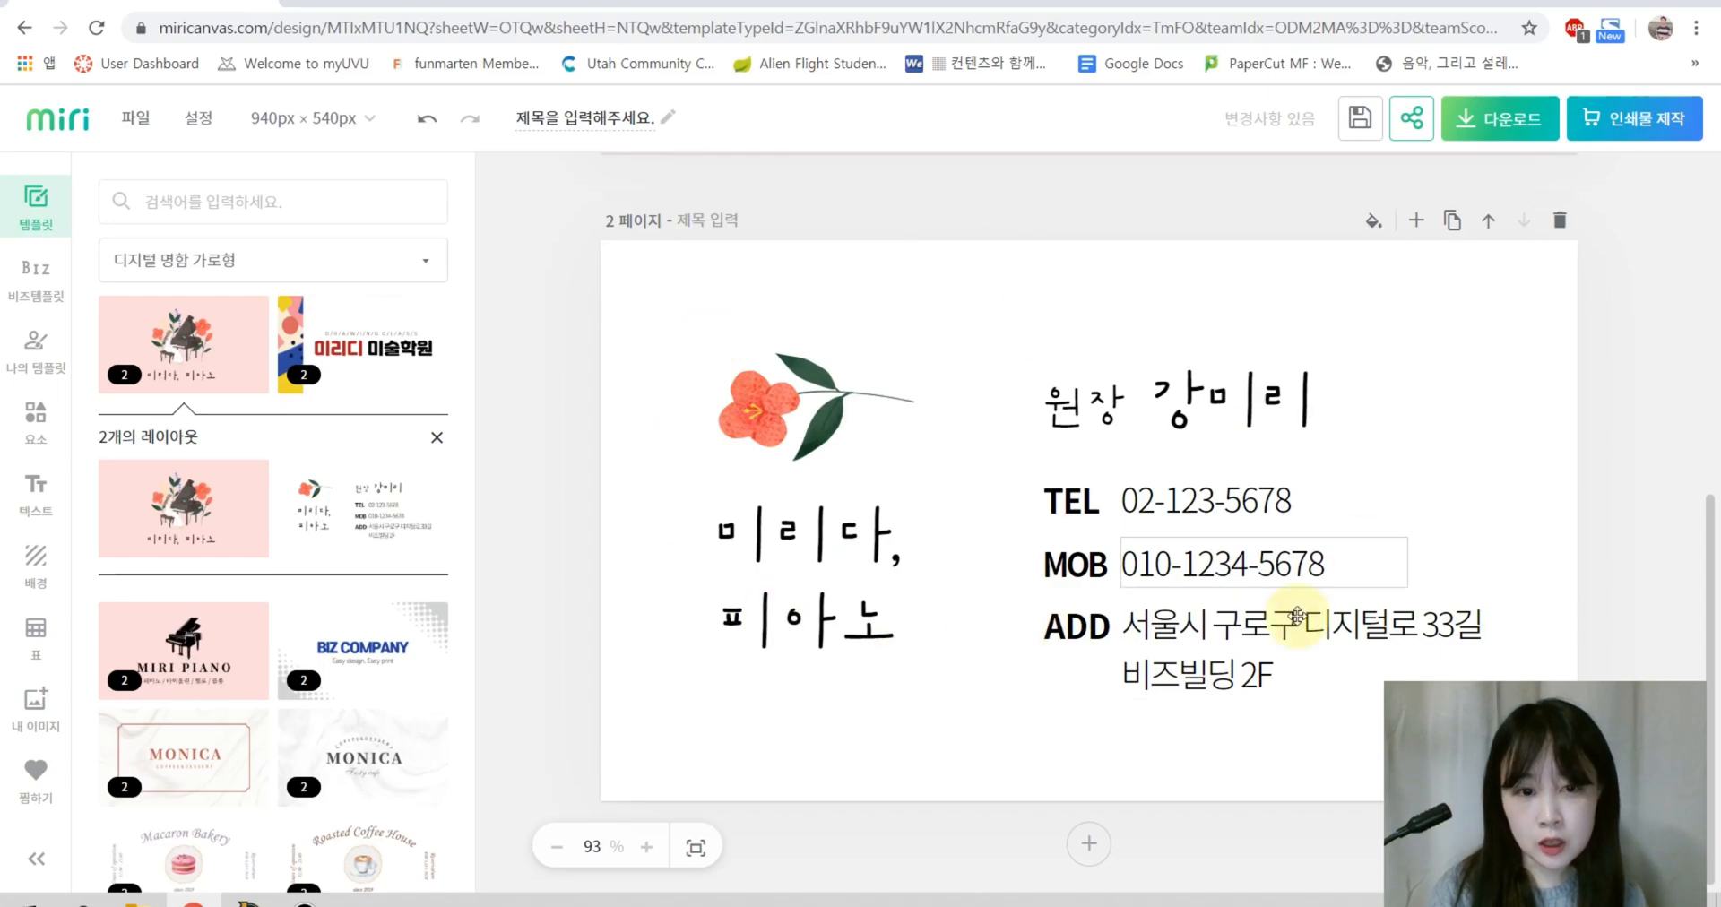
pyautogui.scroll(7, 1222, 565)
pyautogui.scroll(-9, 921, 519)
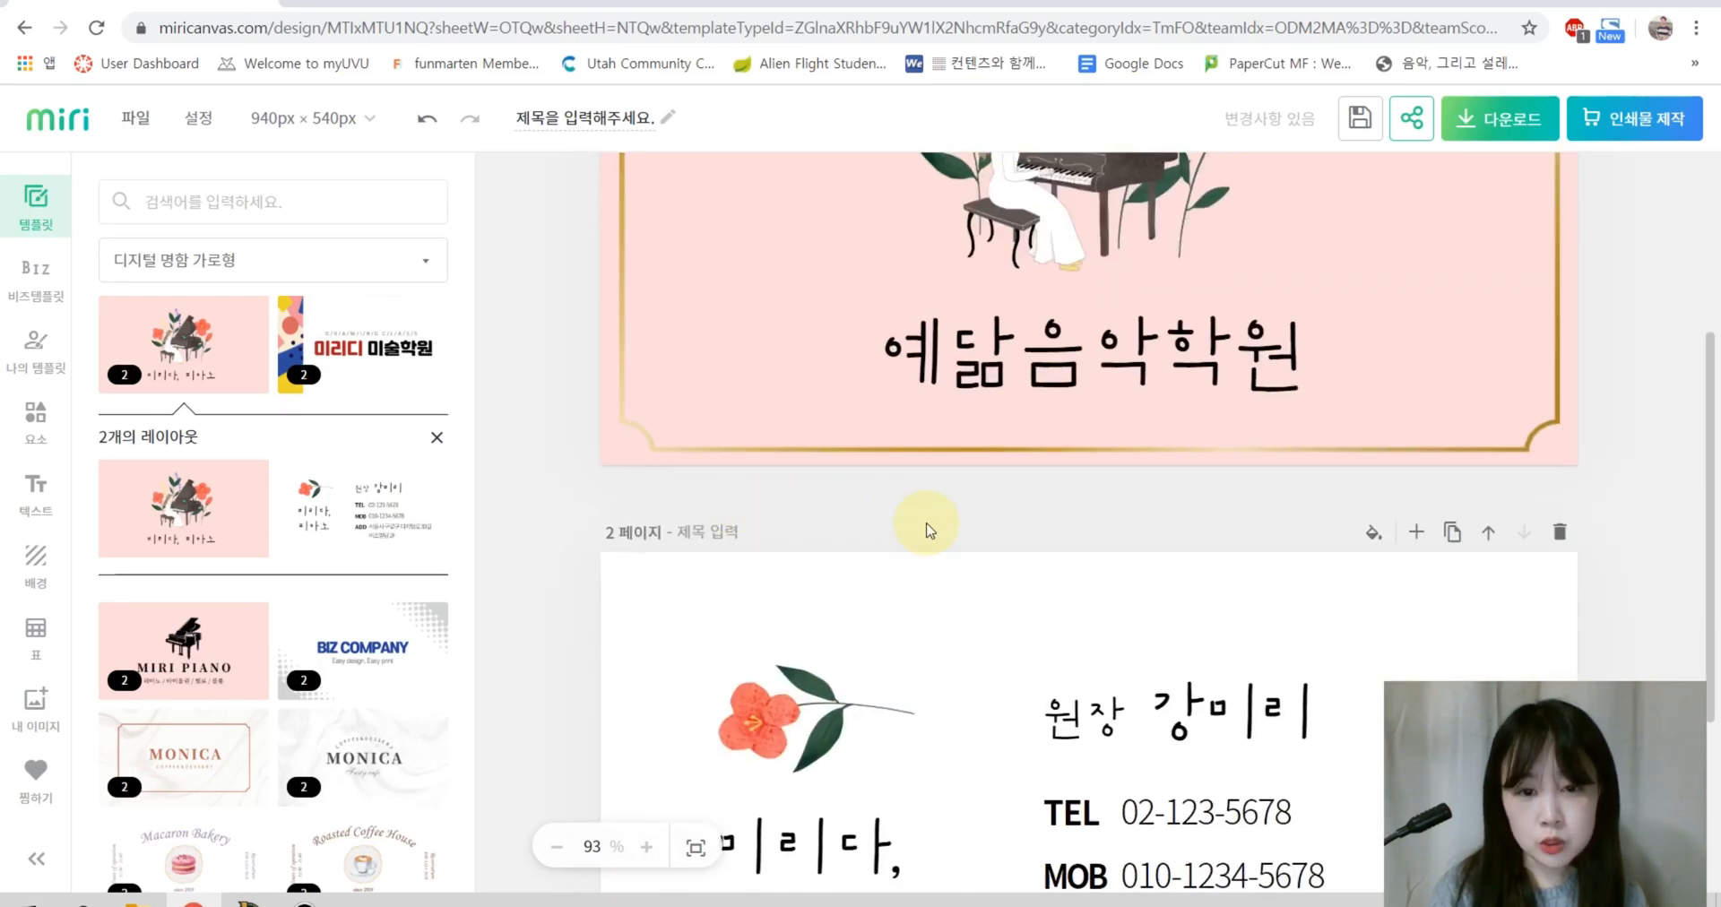
pyautogui.scroll(4, 856, 394)
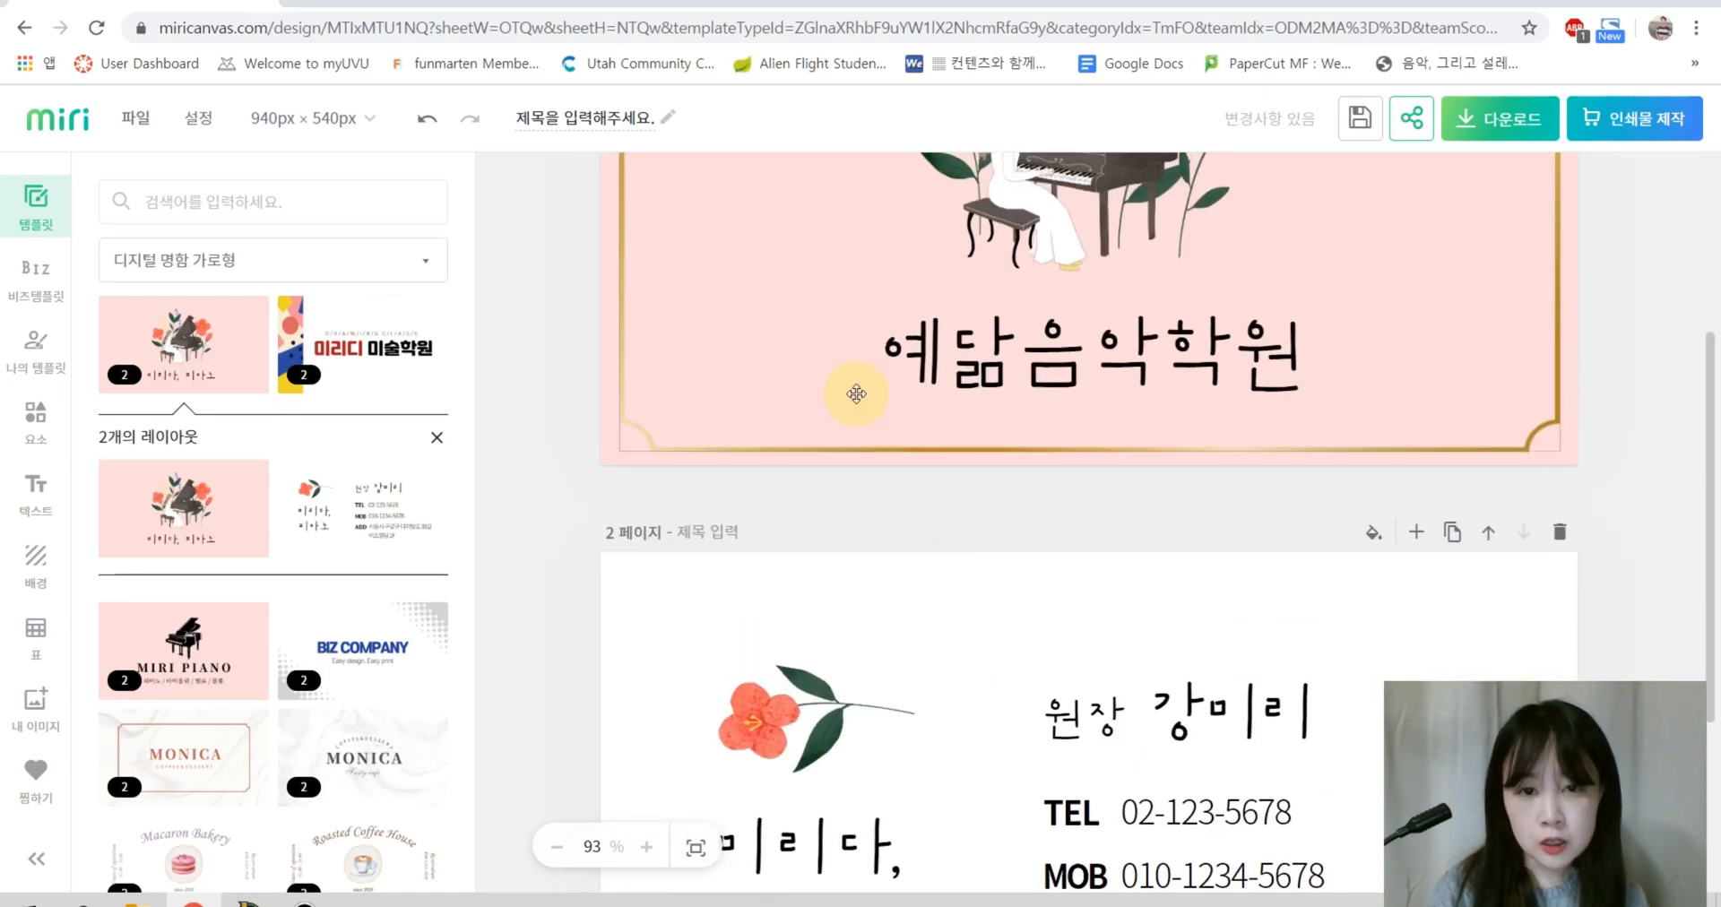
# Step: Select the gold frame image on the back card
pyautogui.click(792, 450)
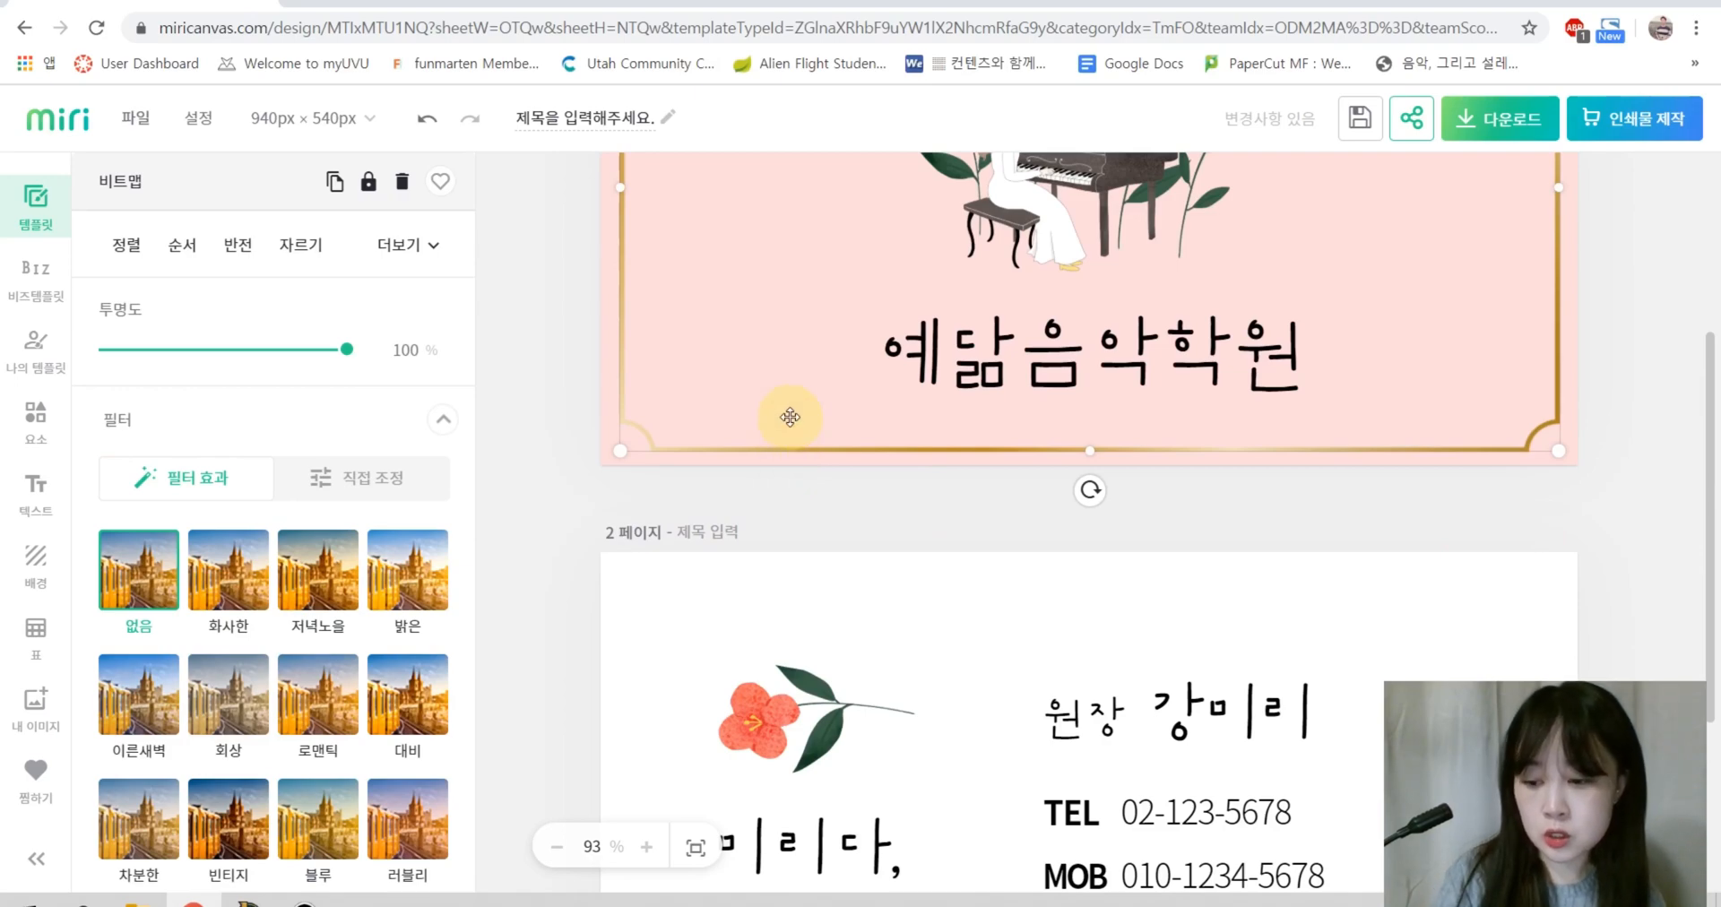
pyautogui.scroll(-3, 714, 602)
pyautogui.click(653, 480)
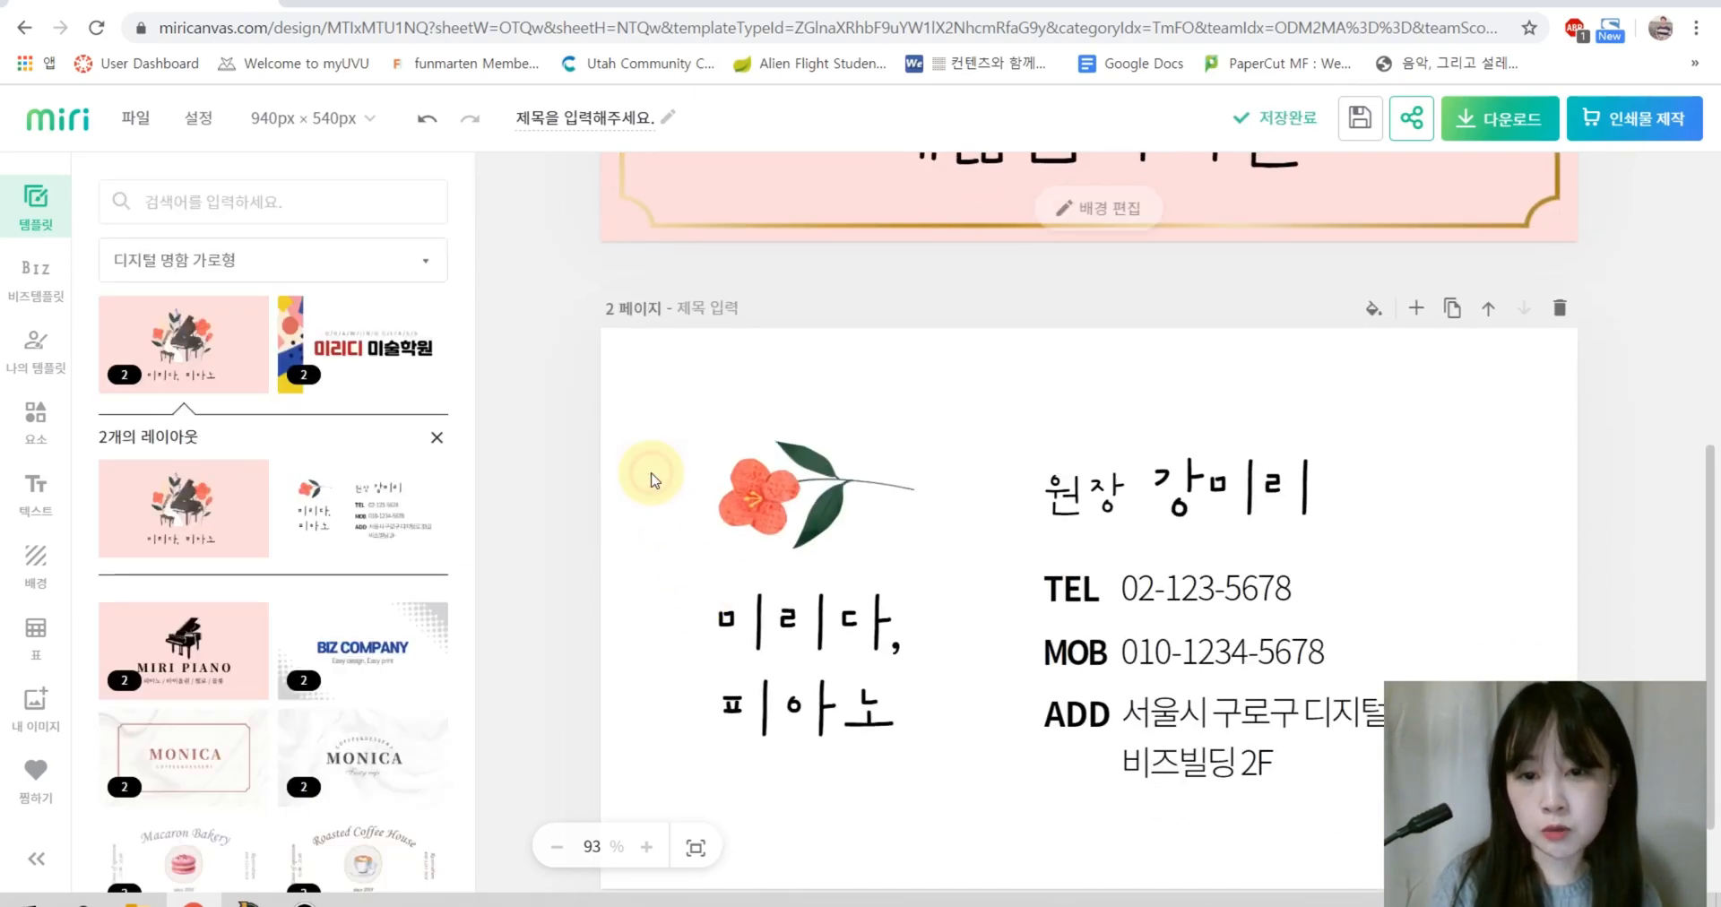
pyautogui.scroll(-1, 653, 480)
pyautogui.click(1005, 527)
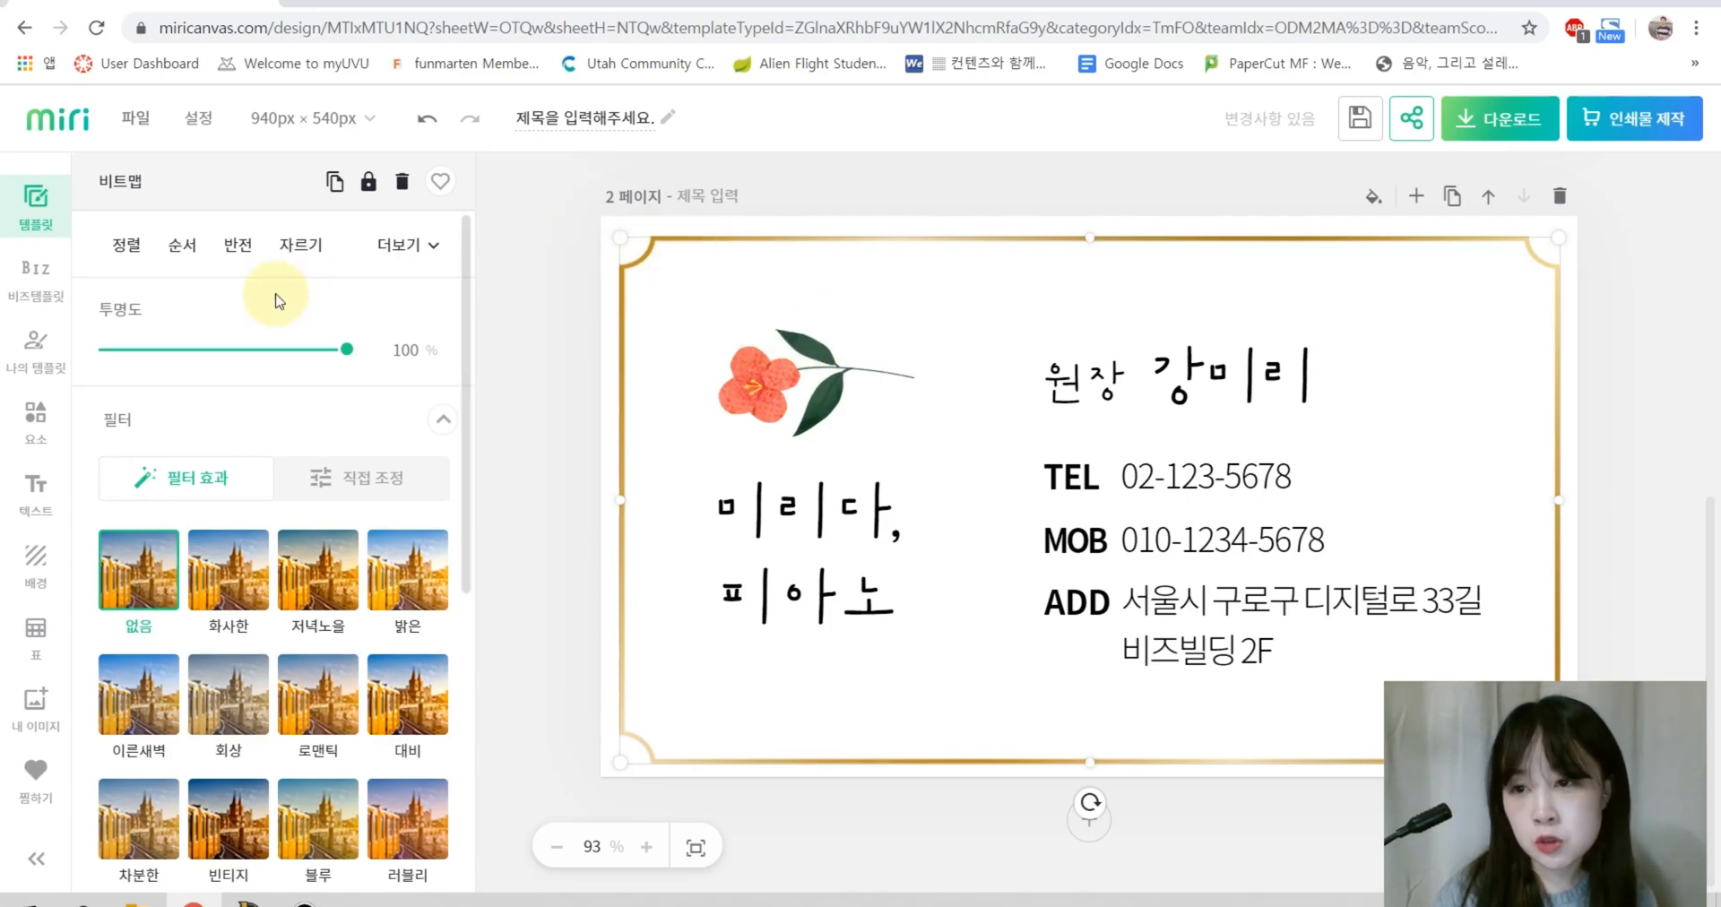
# Step: Send the gold frame to the very back with 순서 > 맨 뒤로
pyautogui.click(181, 248)
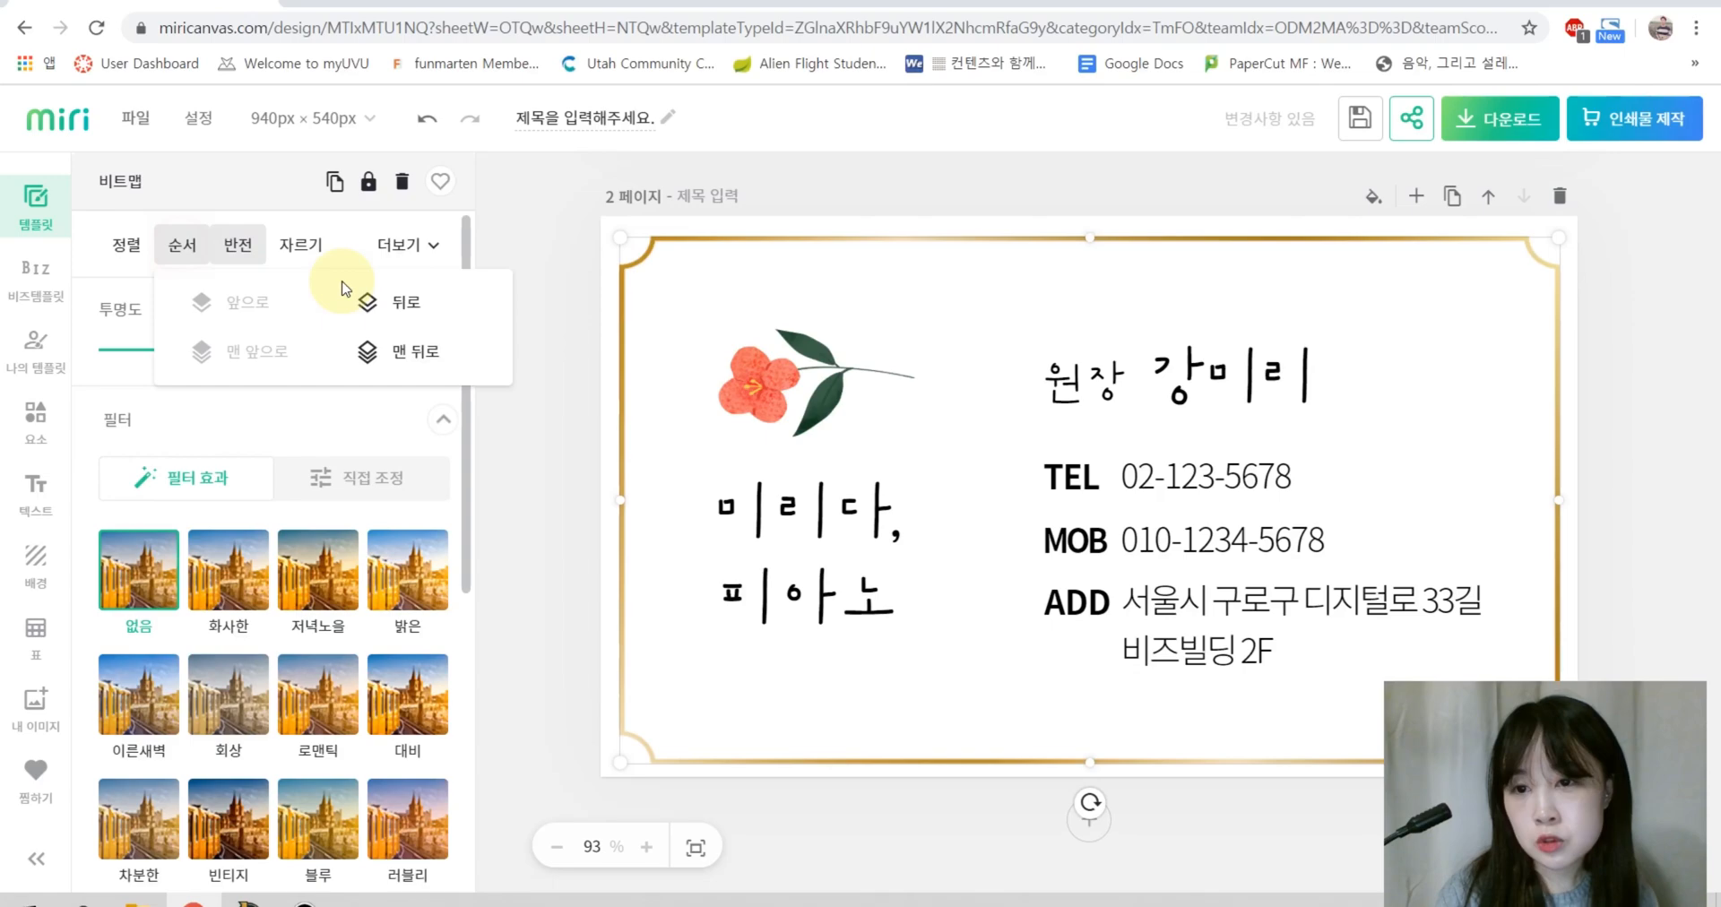
pyautogui.click(407, 353)
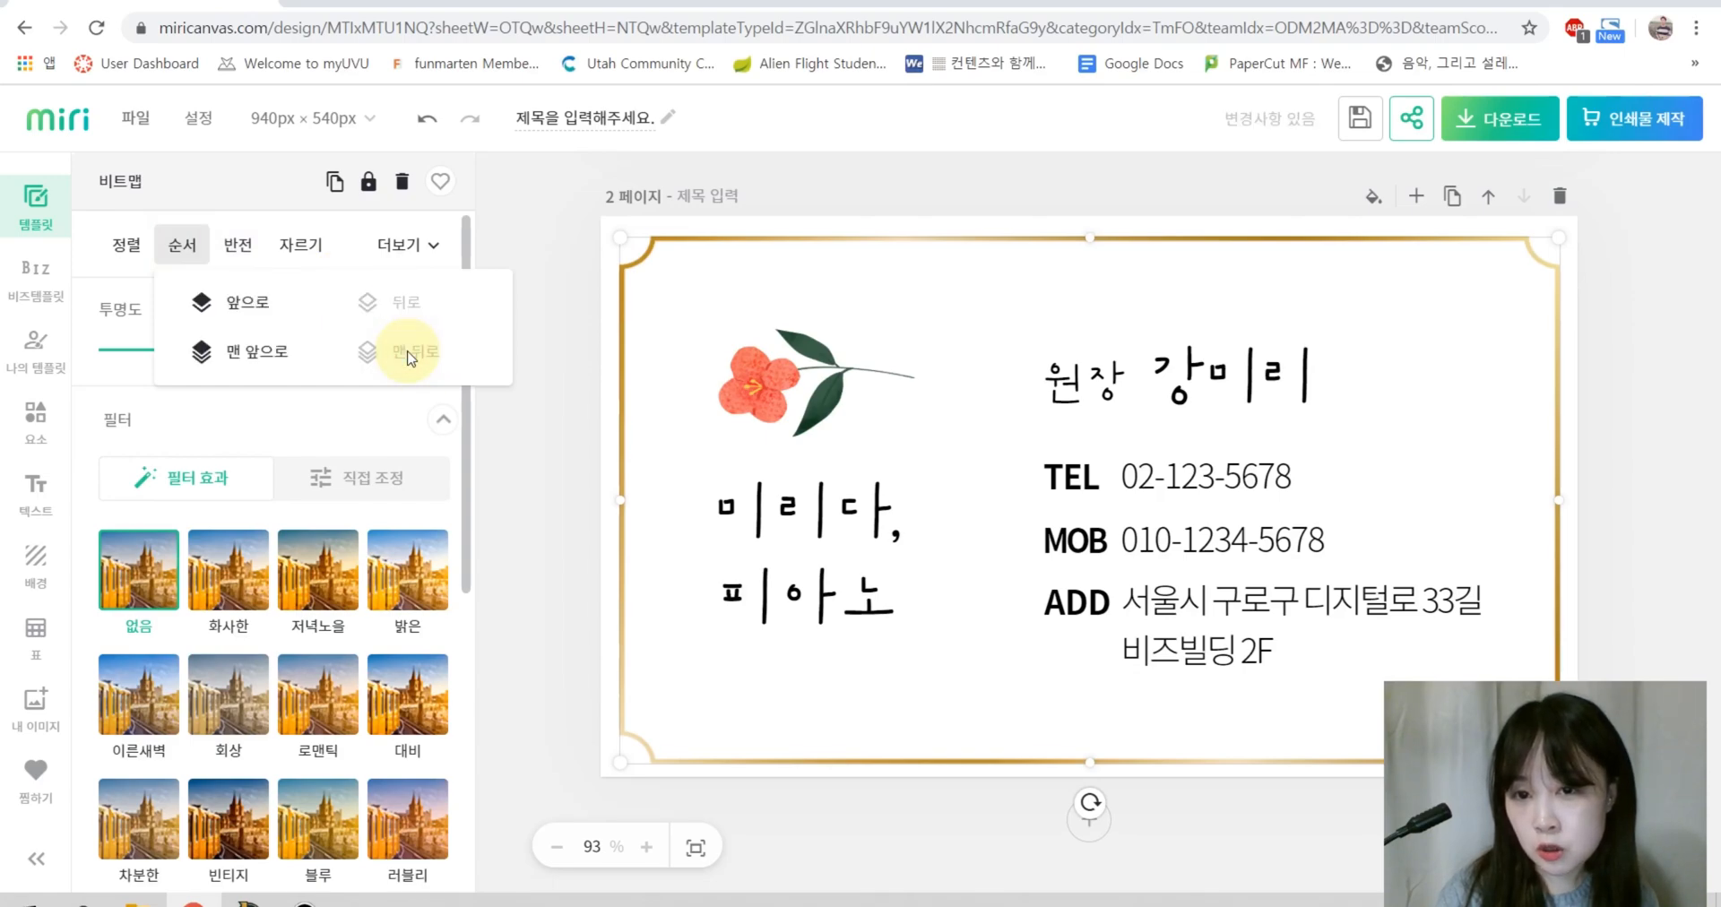
pyautogui.click(787, 522)
pyautogui.click(1181, 475)
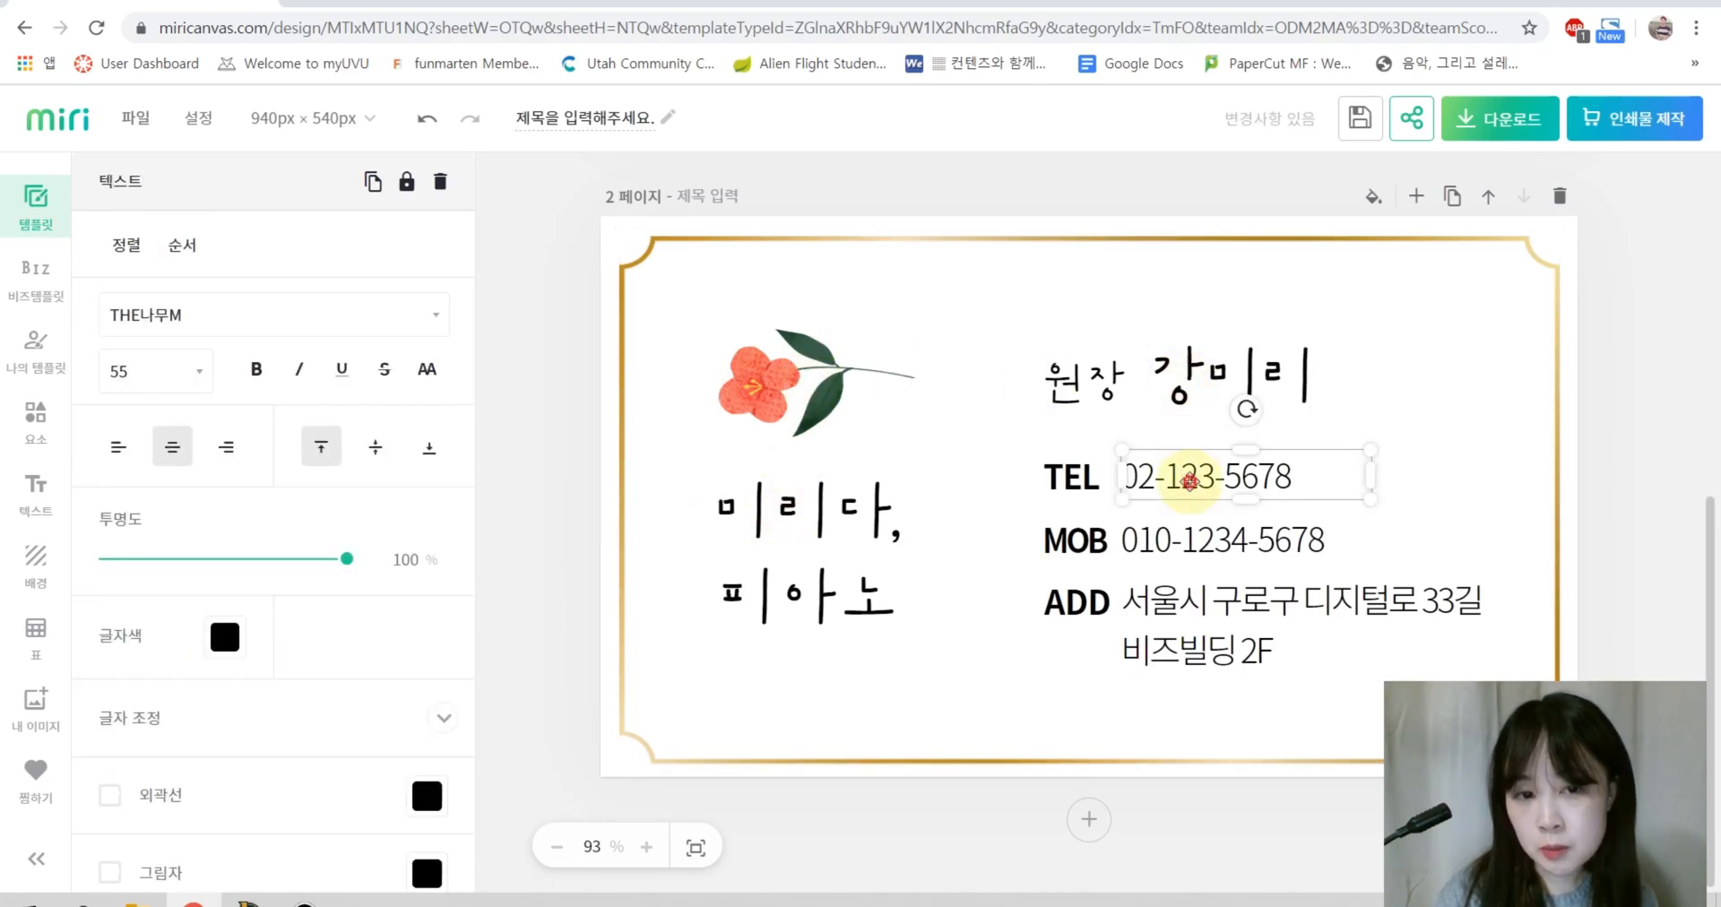
pyautogui.click(1179, 538)
pyautogui.click(566, 519)
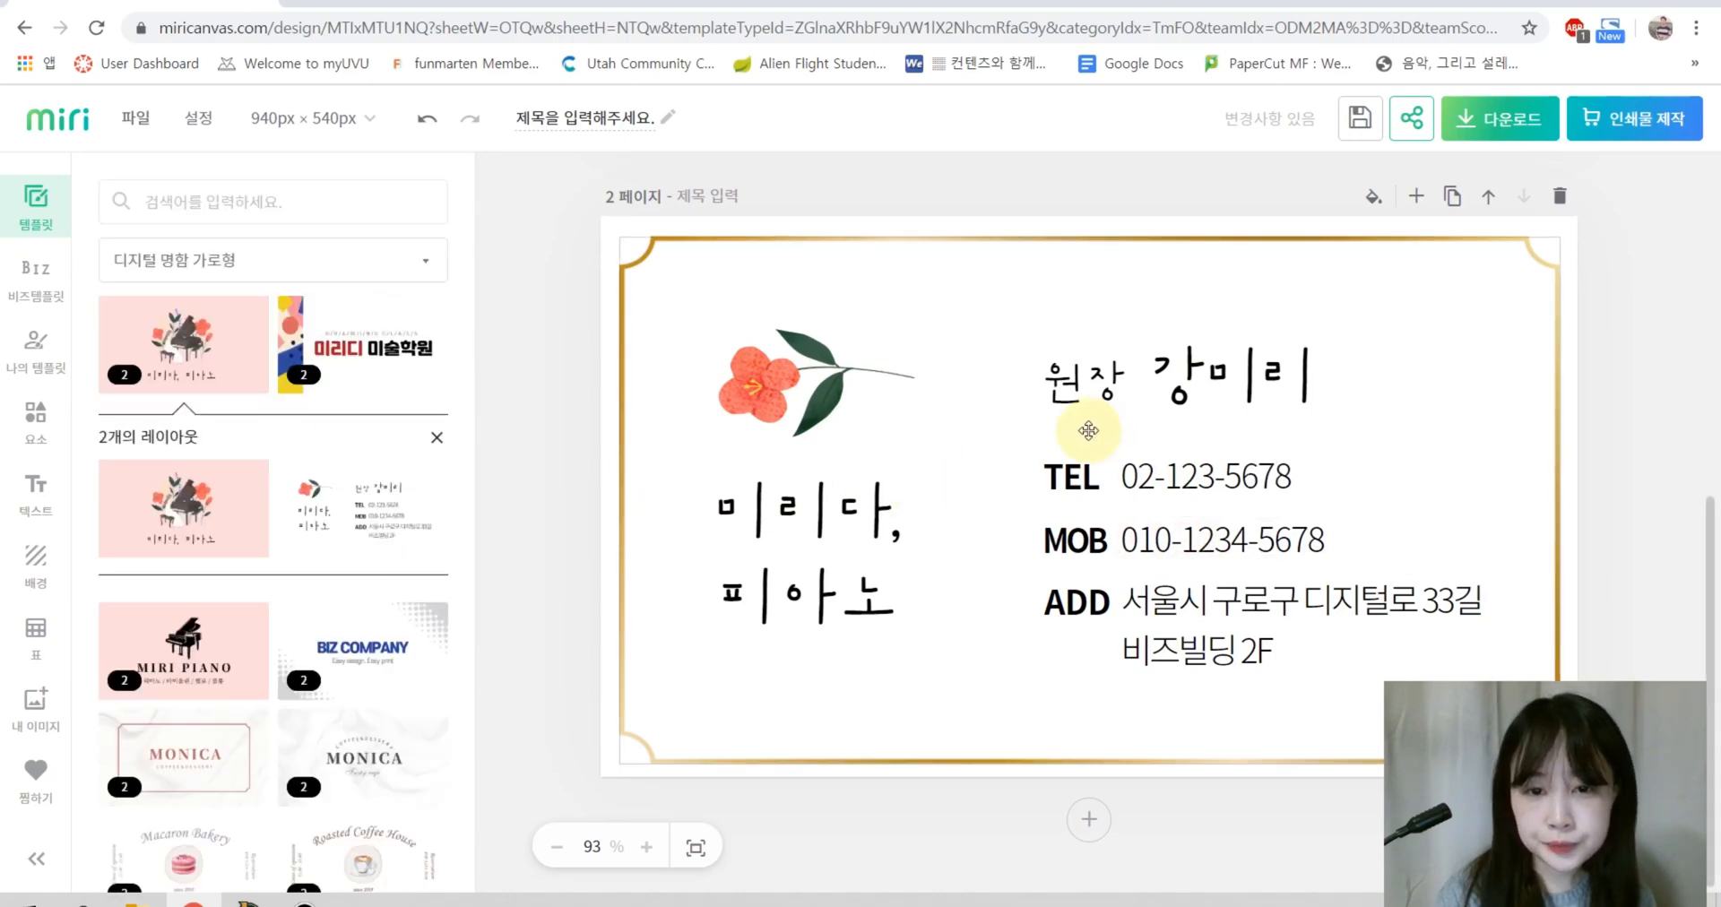
# Step: Replace the 미리다, 피아노 title with 예담 and 음악 on two lines
pyautogui.doubleClick(792, 552)
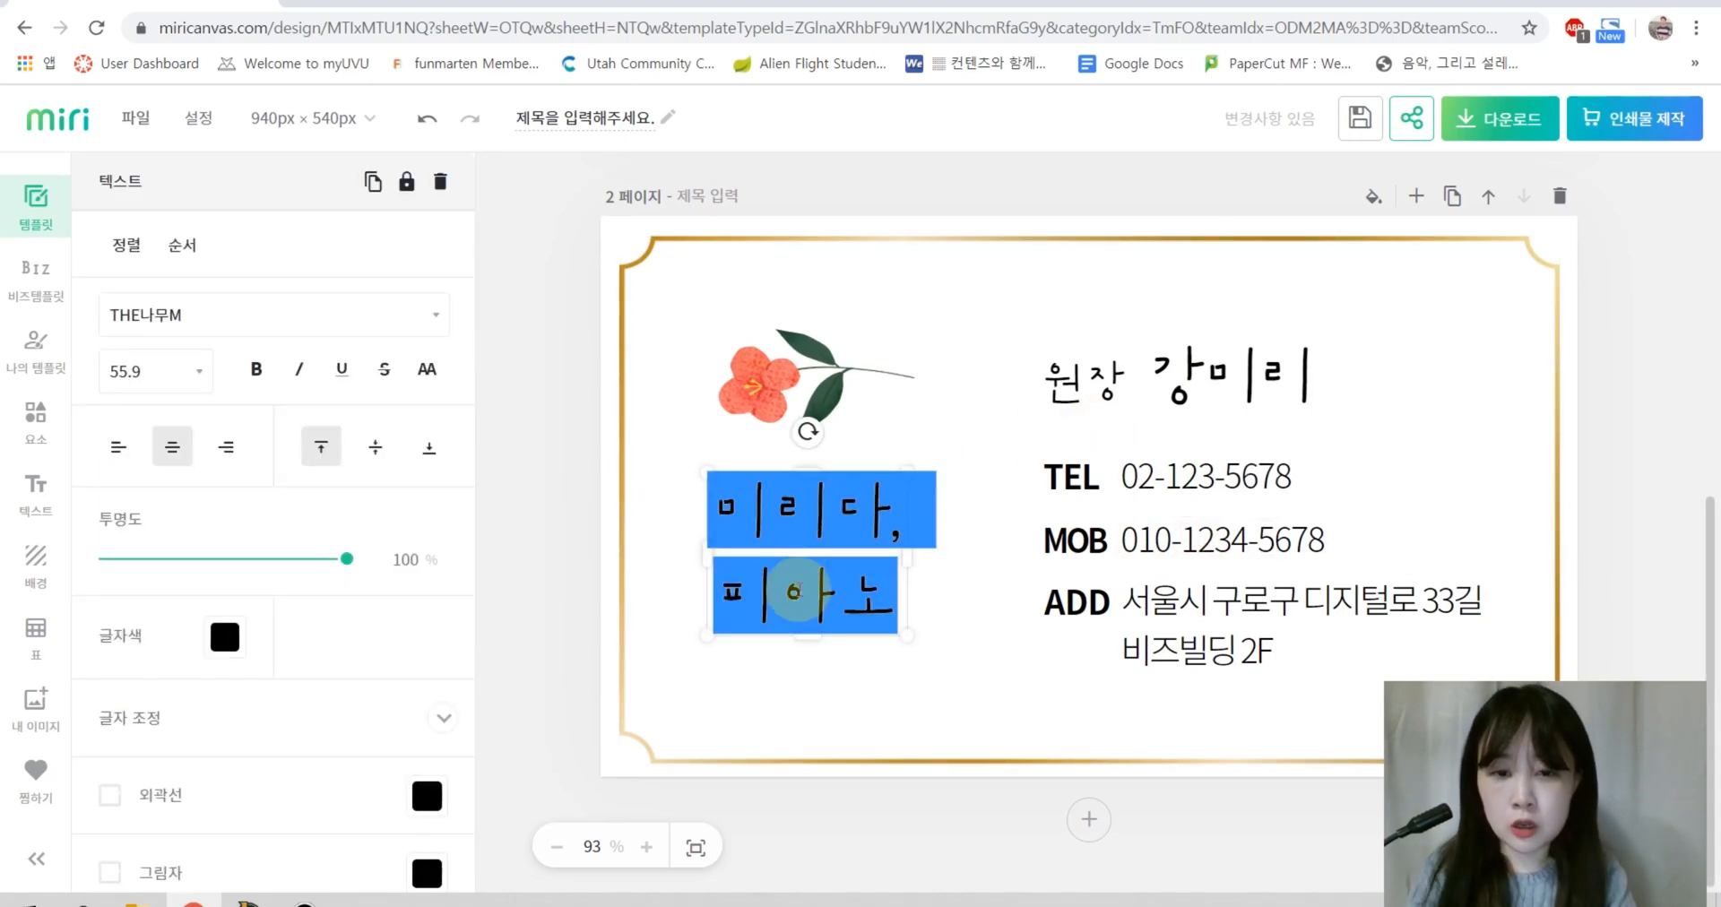
pyautogui.write('예담')
pyautogui.press('Return')
pyautogui.write('음악')
# Step: Replace the director's name, the TEL and MOB phone numbers, and the address
pyautogui.doubleClick(1182, 439)
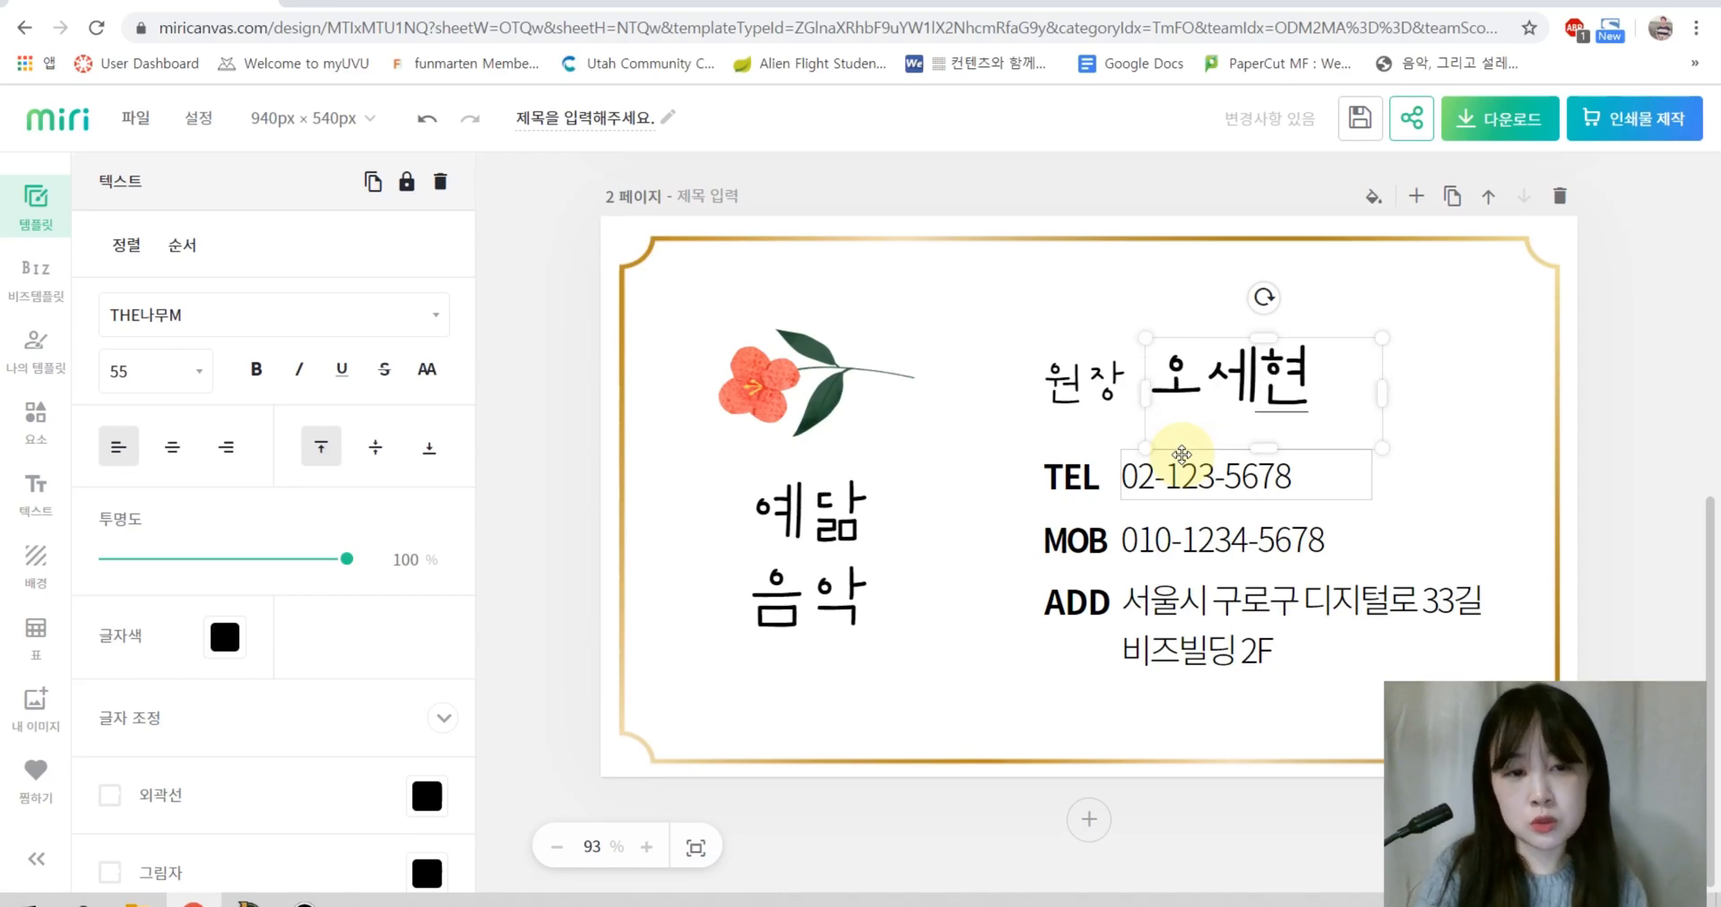
pyautogui.doubleClick(1126, 476)
pyautogui.doubleClick(1207, 538)
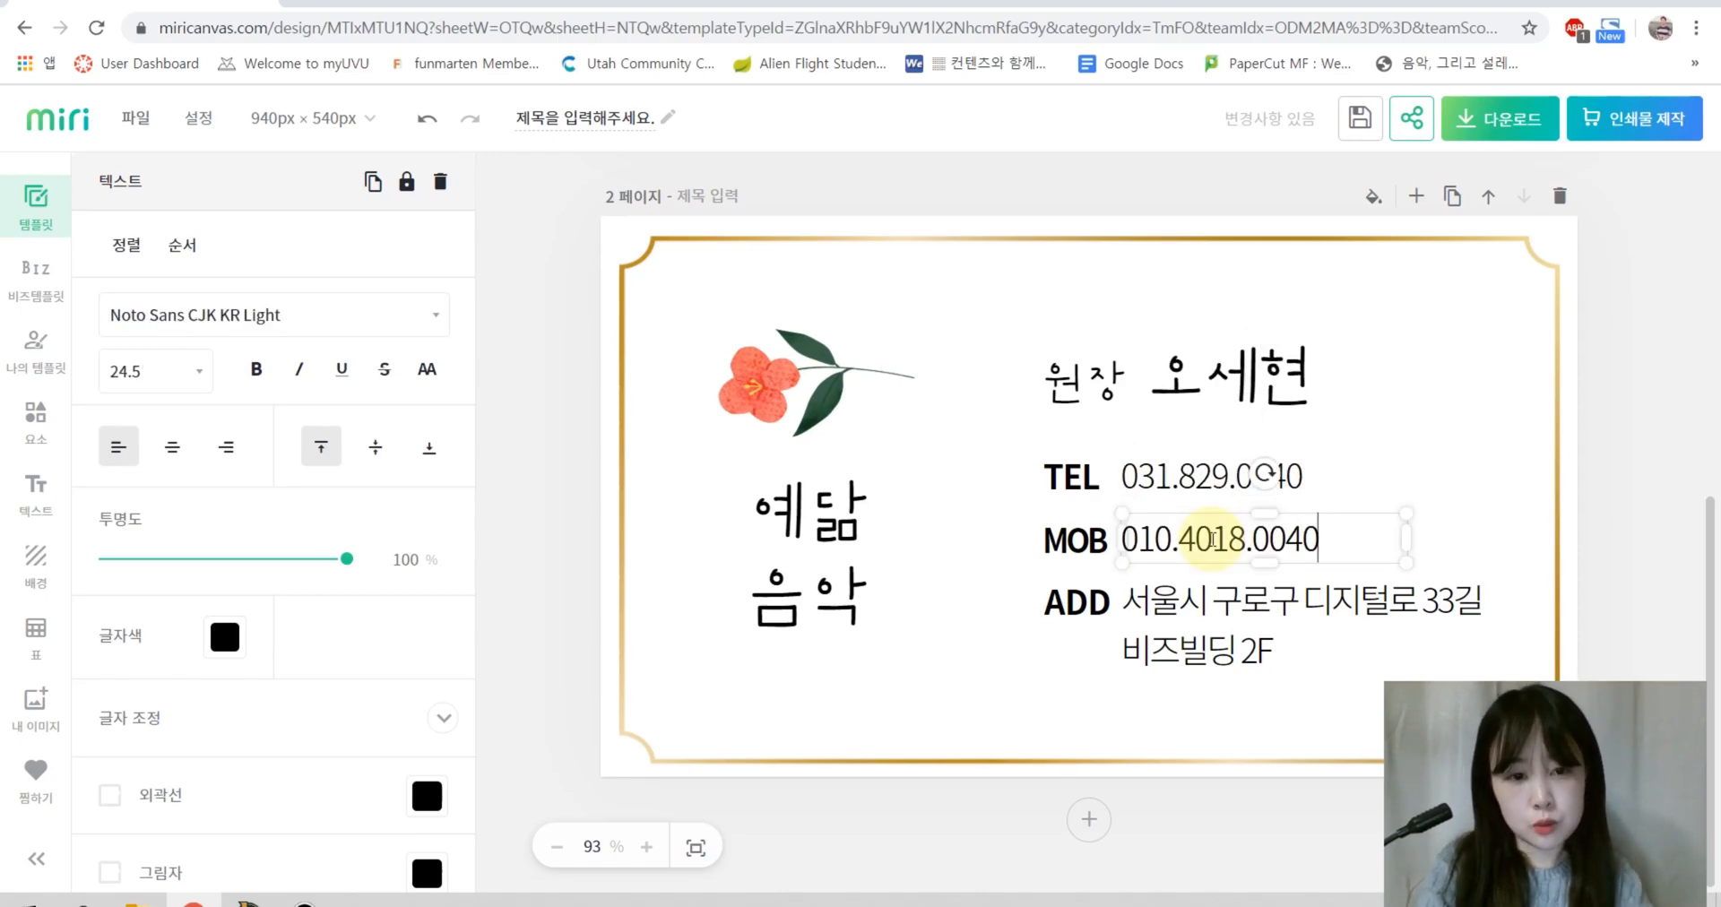
pyautogui.doubleClick(1219, 638)
pyautogui.write('ㅇ')
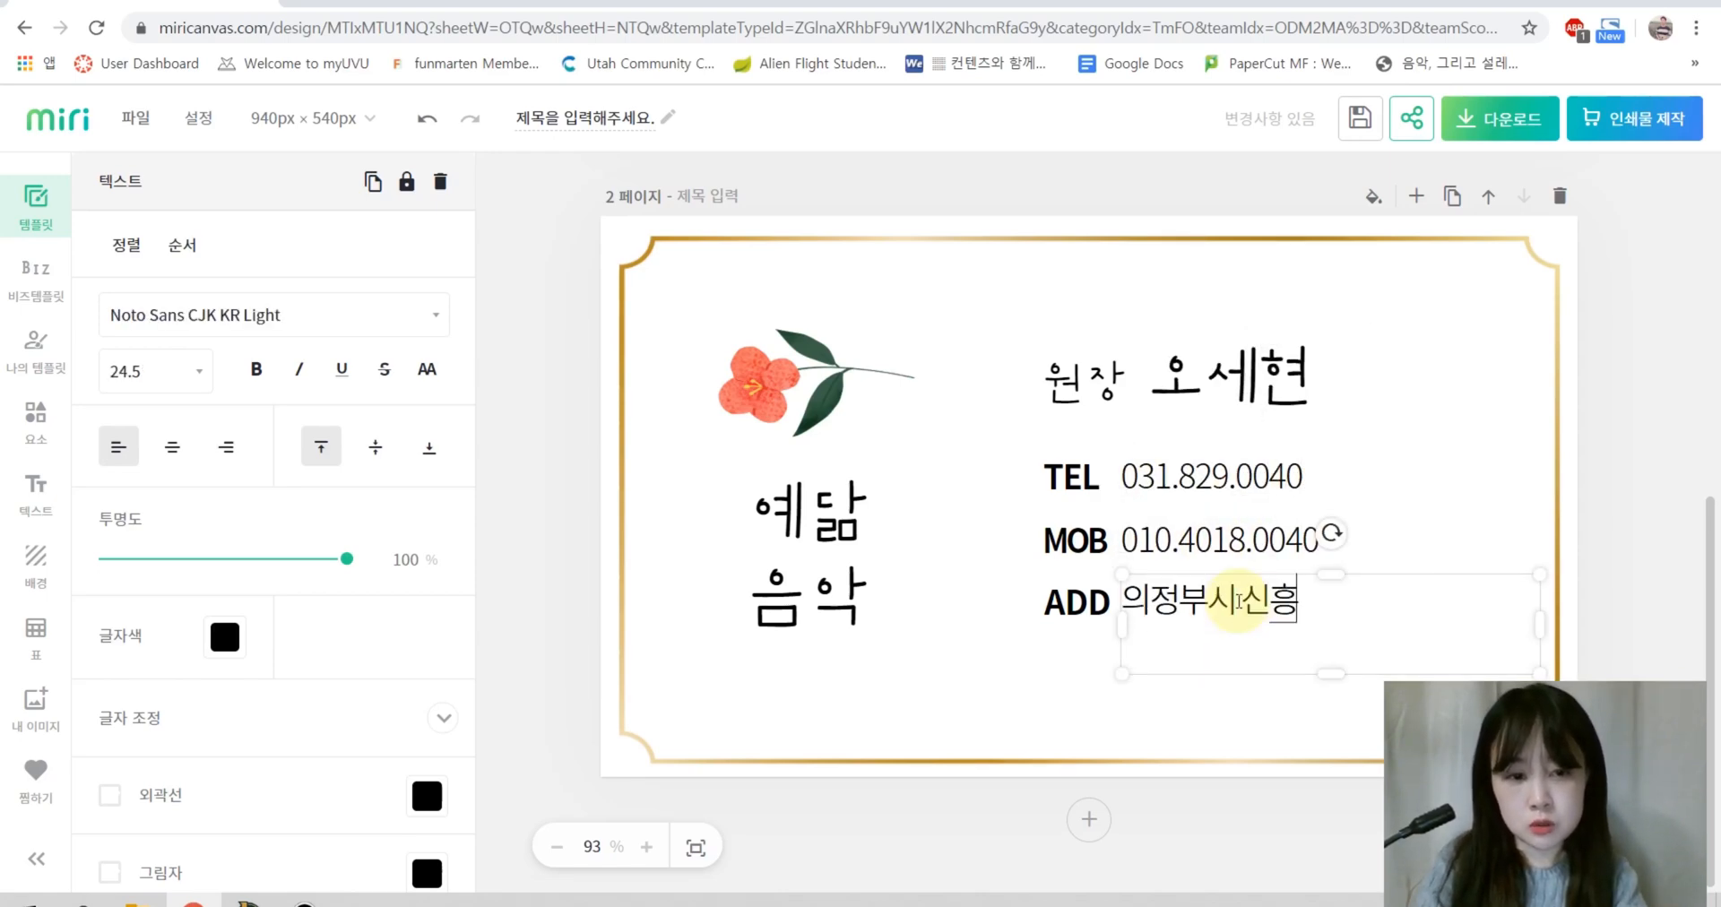
pyautogui.click(1620, 484)
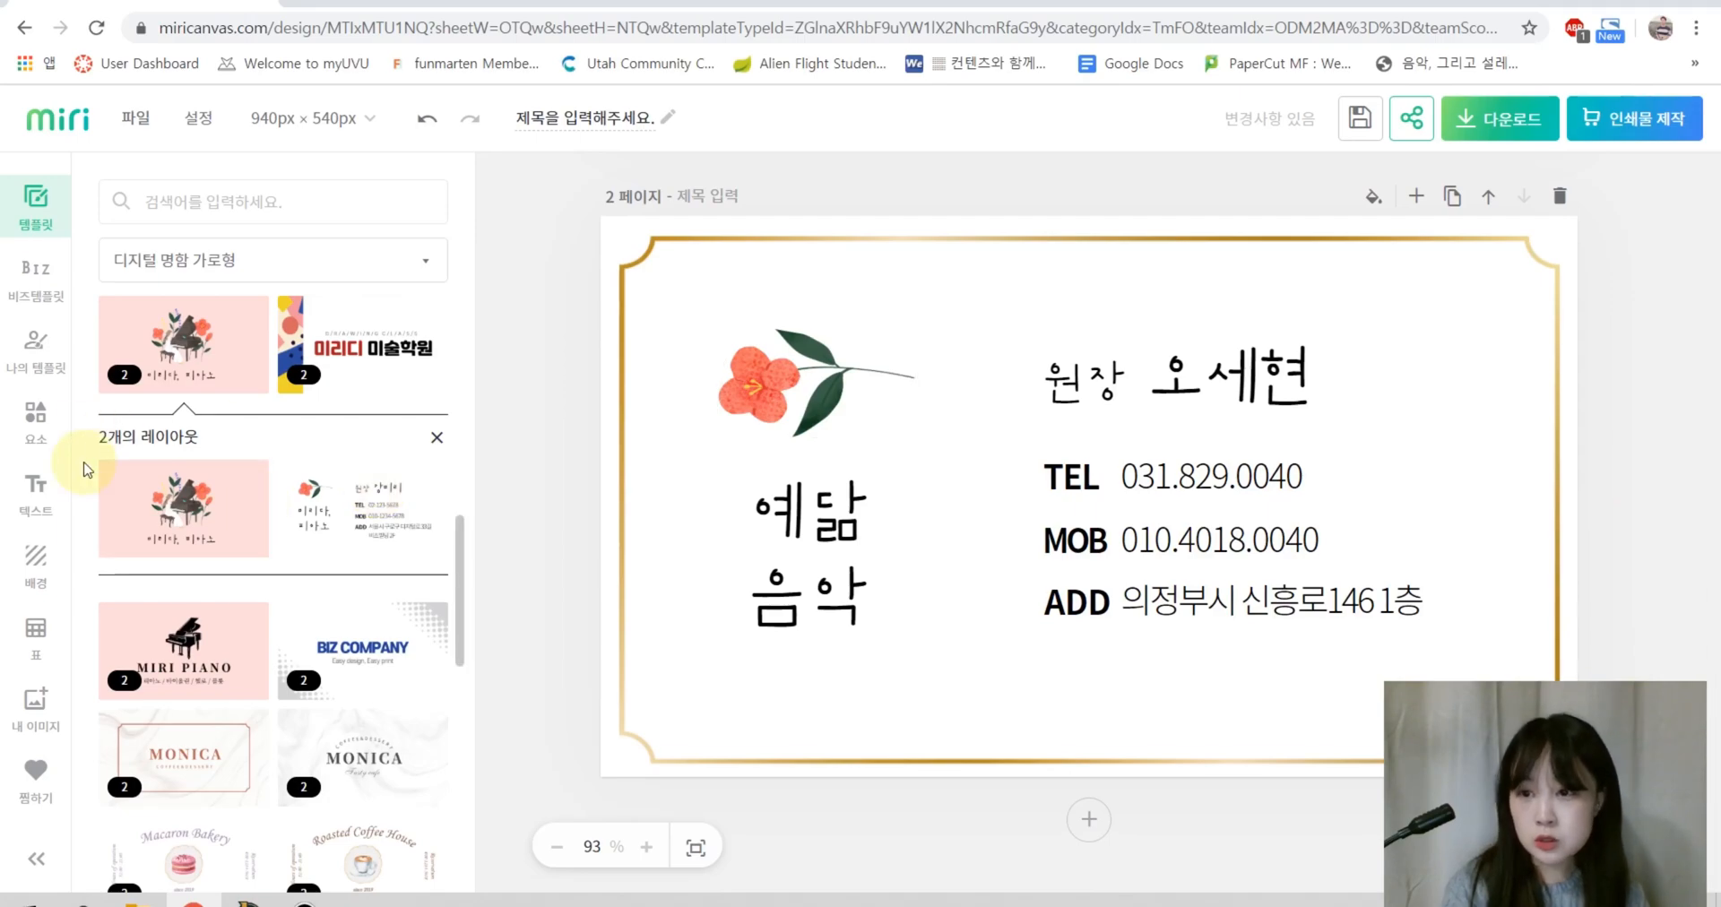
# Step: Search elements for 피아노 and move the flower sprig beside the director's name
pyautogui.click(36, 423)
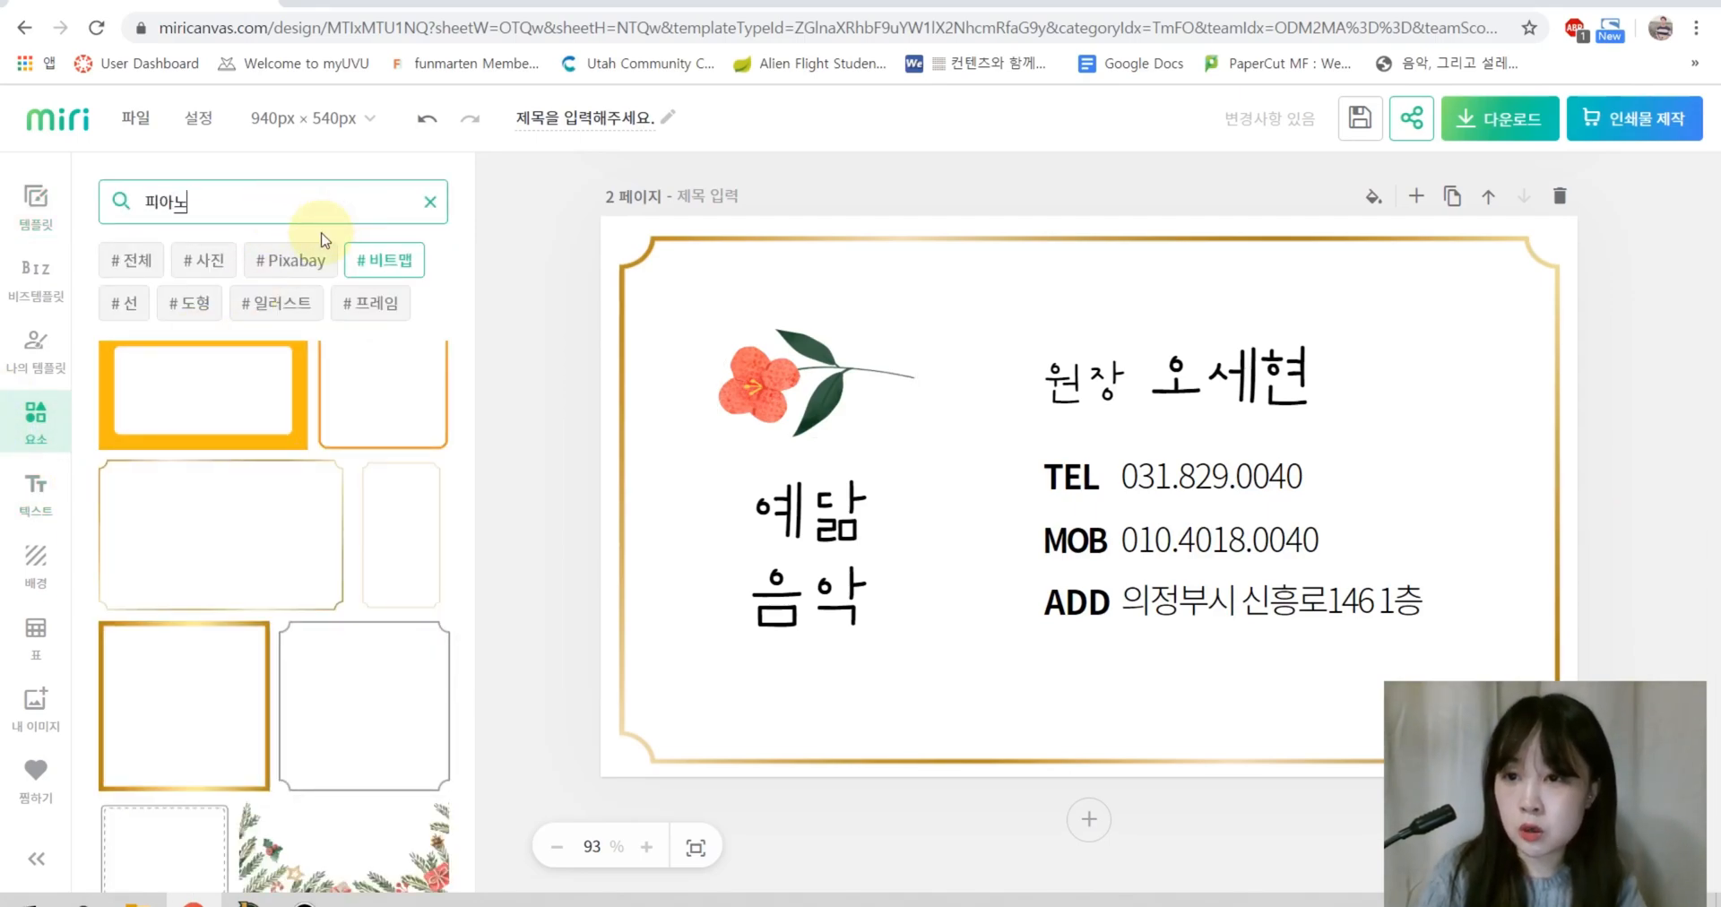
pyautogui.write('피아노')
pyautogui.press('Return')
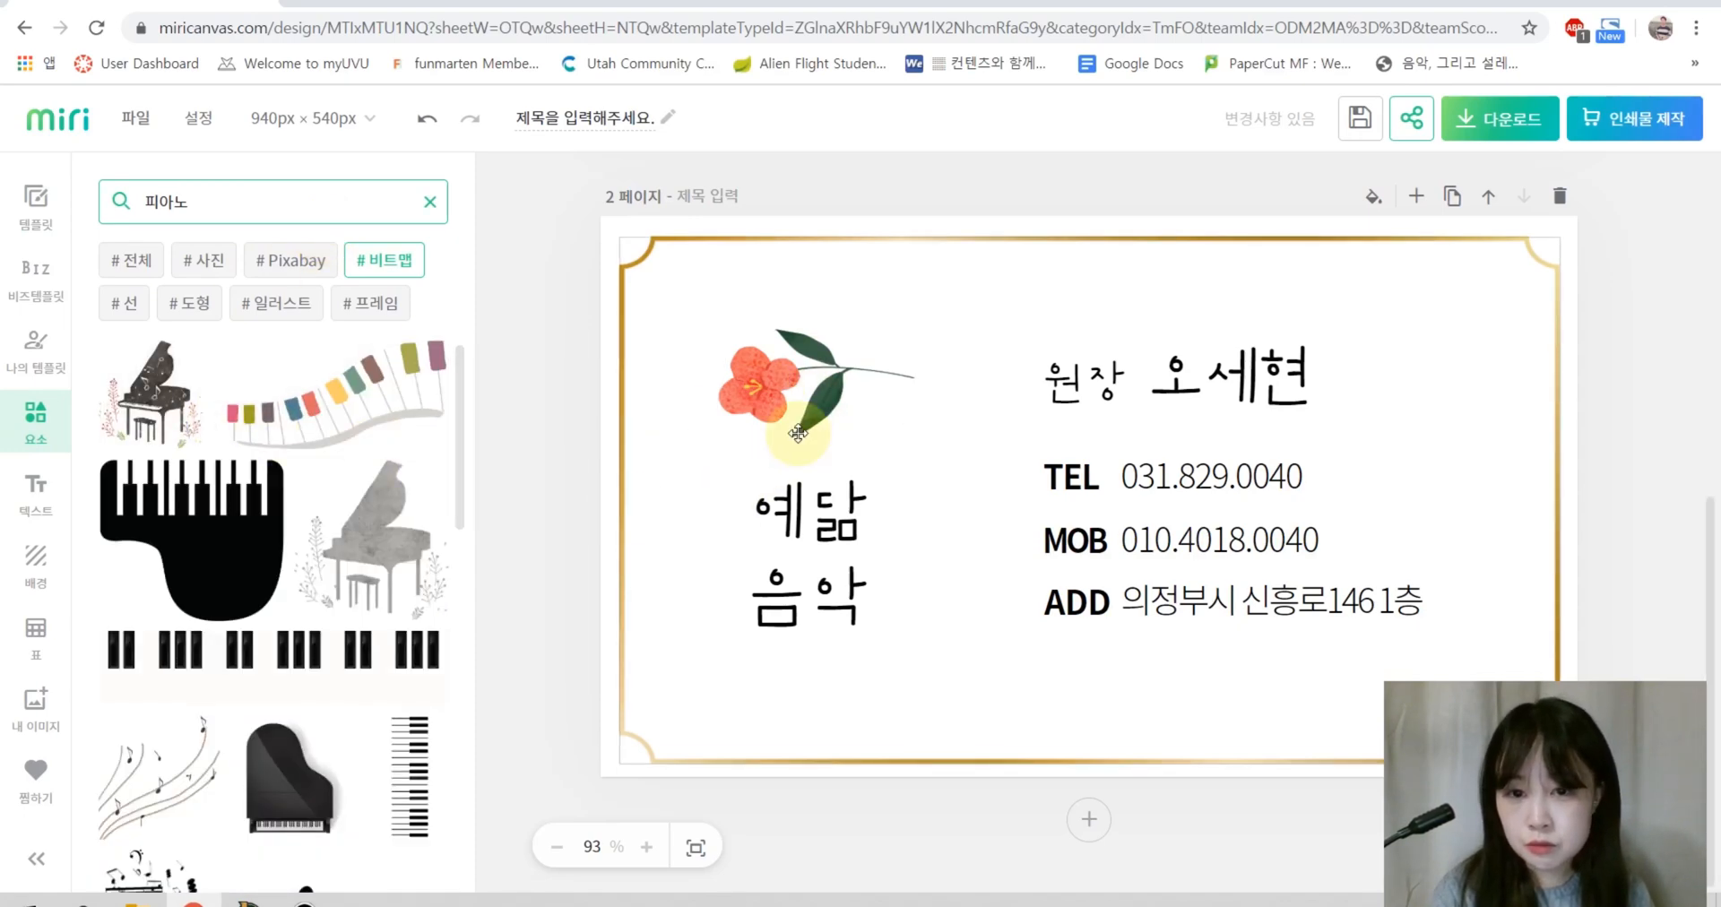
pyautogui.click(798, 433)
pyautogui.moveTo(819, 405); pyautogui.dragTo(1416, 368)
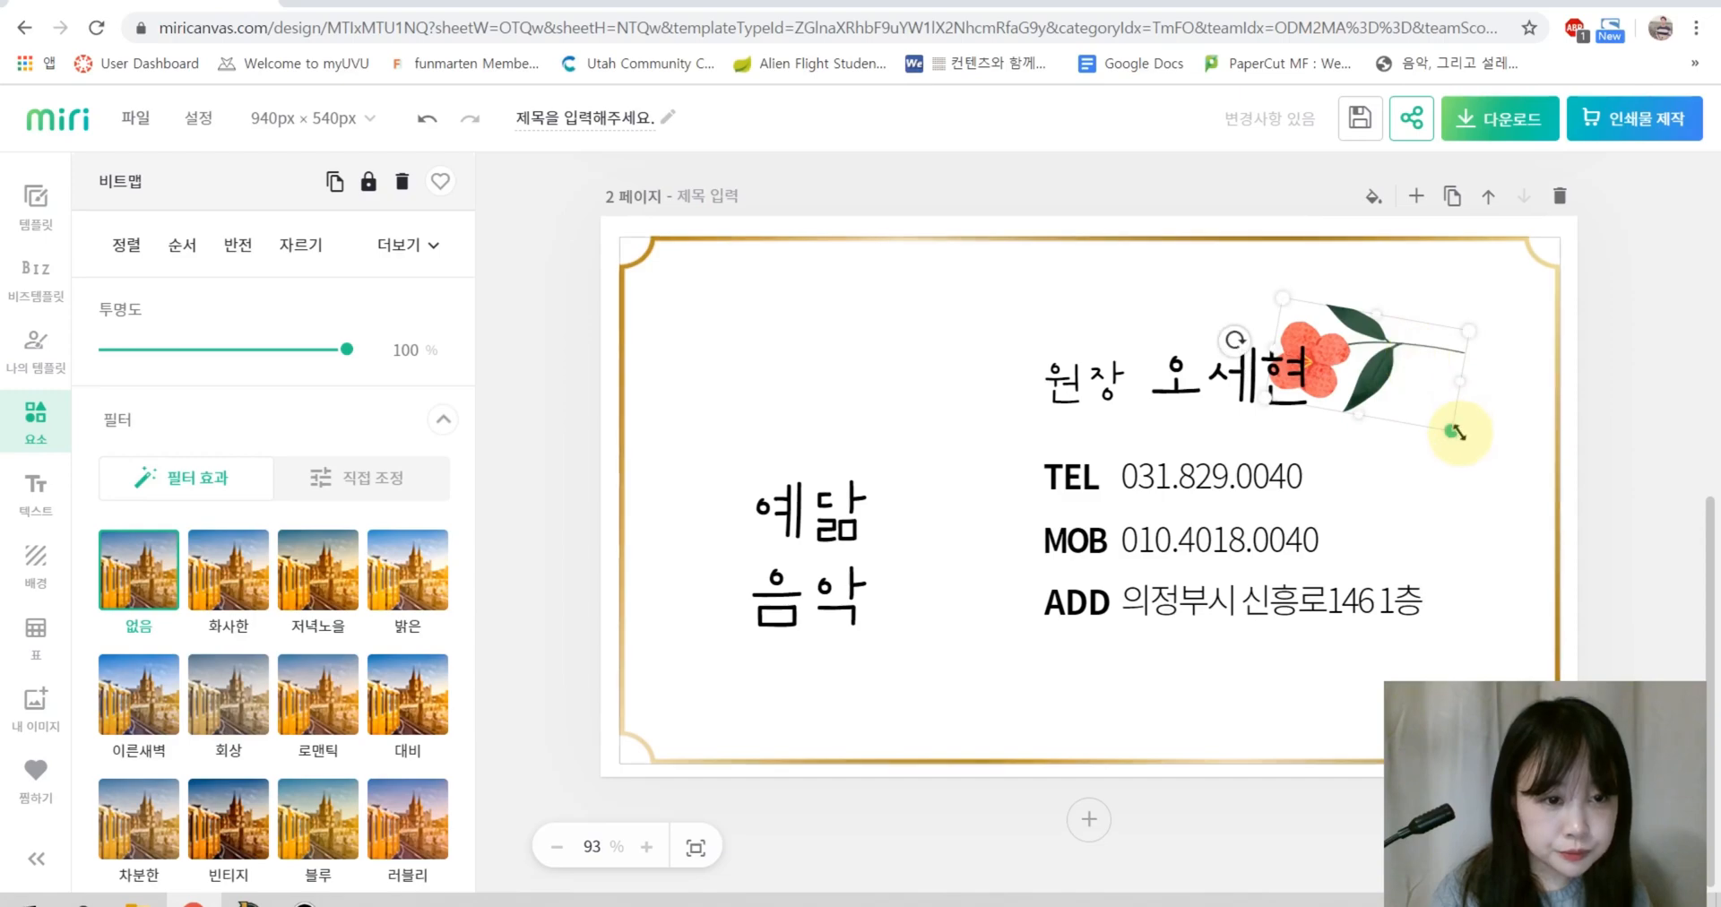
# Step: Shrink the flower to about 41 × 76 px, tilt it, and tuck it against the name
pyautogui.moveTo(1453, 432); pyautogui.dragTo(1360, 388)
pyautogui.moveTo(1252, 326); pyautogui.dragTo(1346, 348)
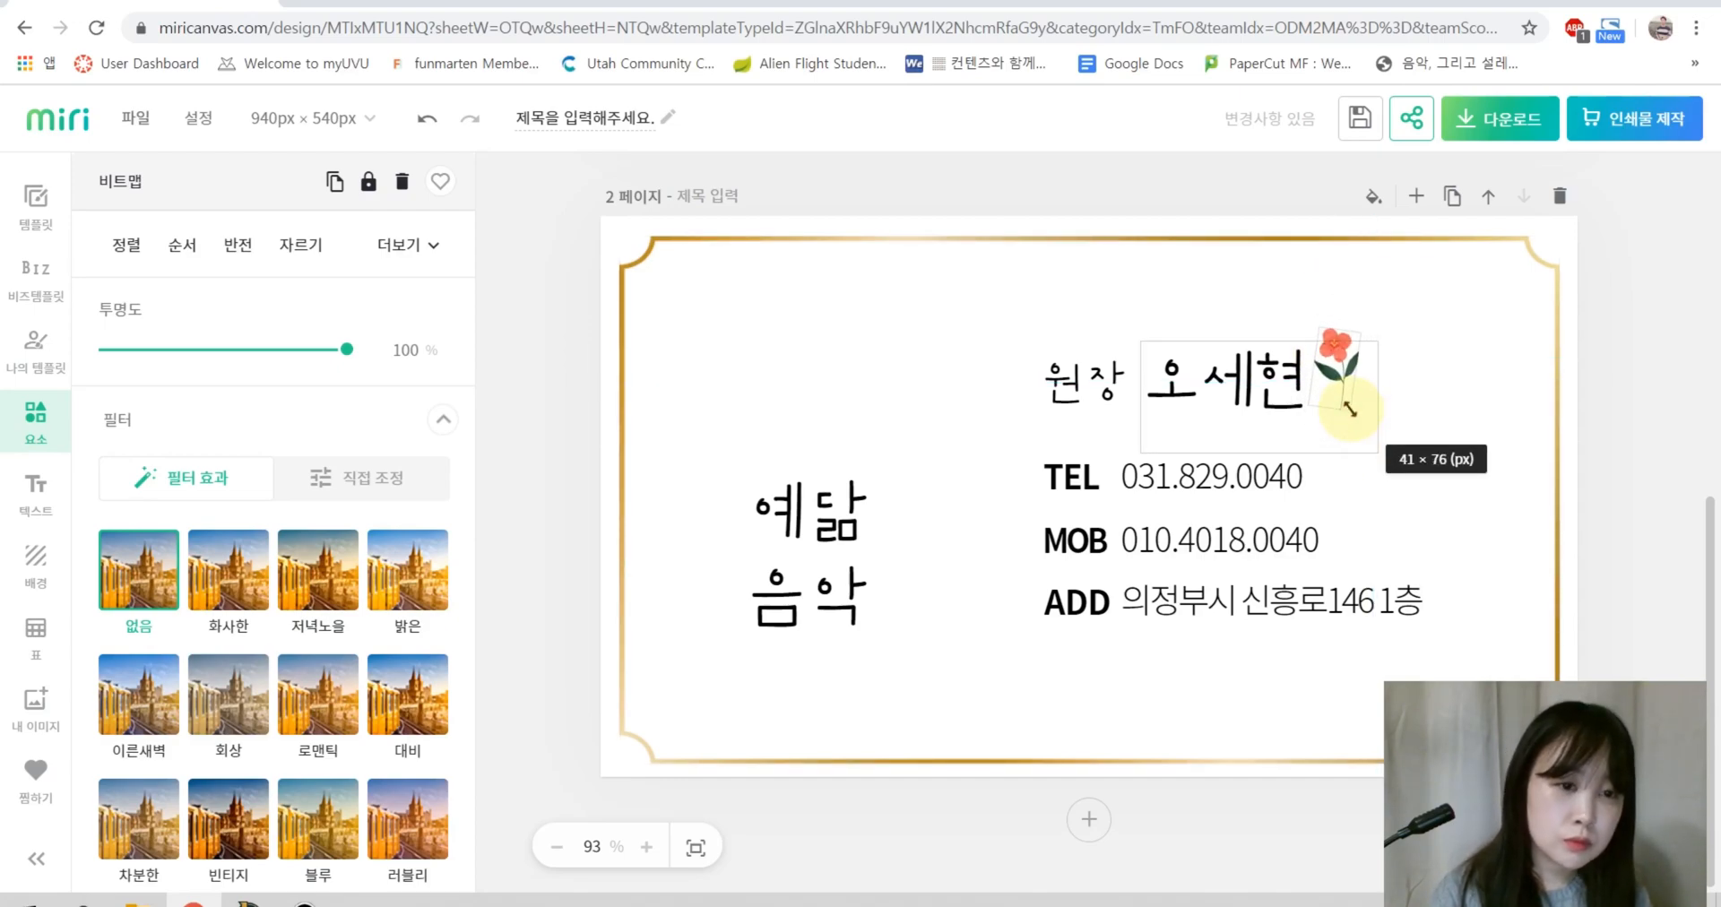
pyautogui.moveTo(1349, 409); pyautogui.dragTo(1349, 411)
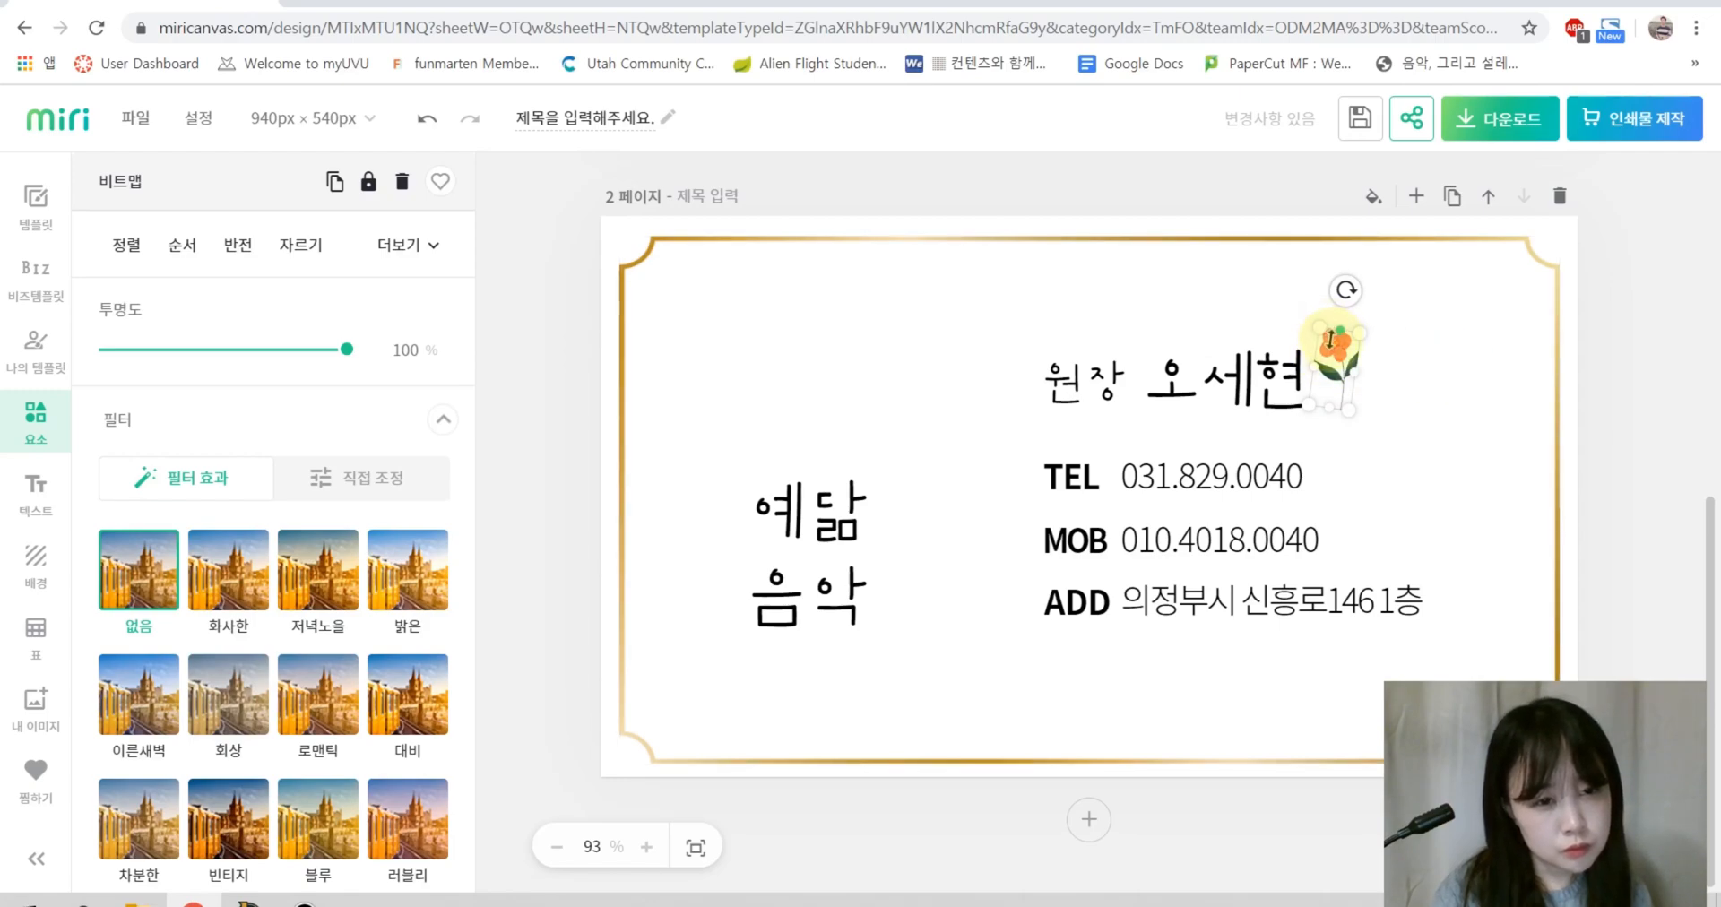
pyautogui.moveTo(1351, 352); pyautogui.dragTo(1305, 392)
pyautogui.moveTo(1338, 356); pyautogui.dragTo(1327, 362)
pyautogui.click(1607, 390)
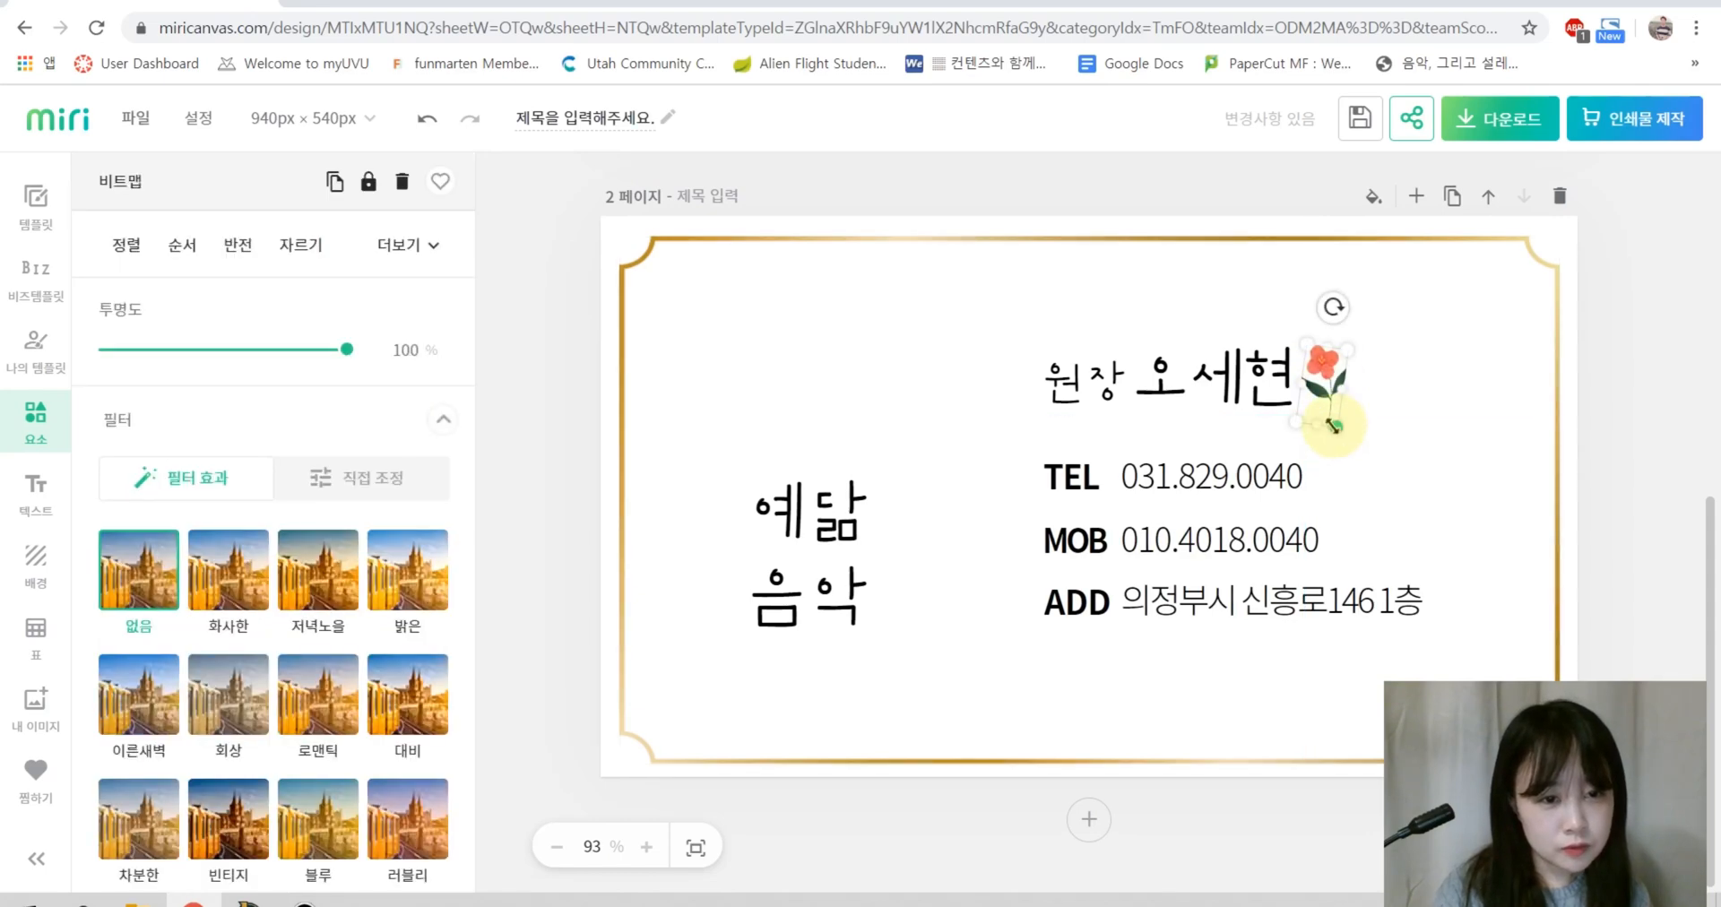
pyautogui.moveTo(1334, 425); pyautogui.dragTo(1380, 391)
# Step: Place an enlarged piano-with-bench illustration at left; move and widen 예담 음악 at top right
pyautogui.click(1587, 419)
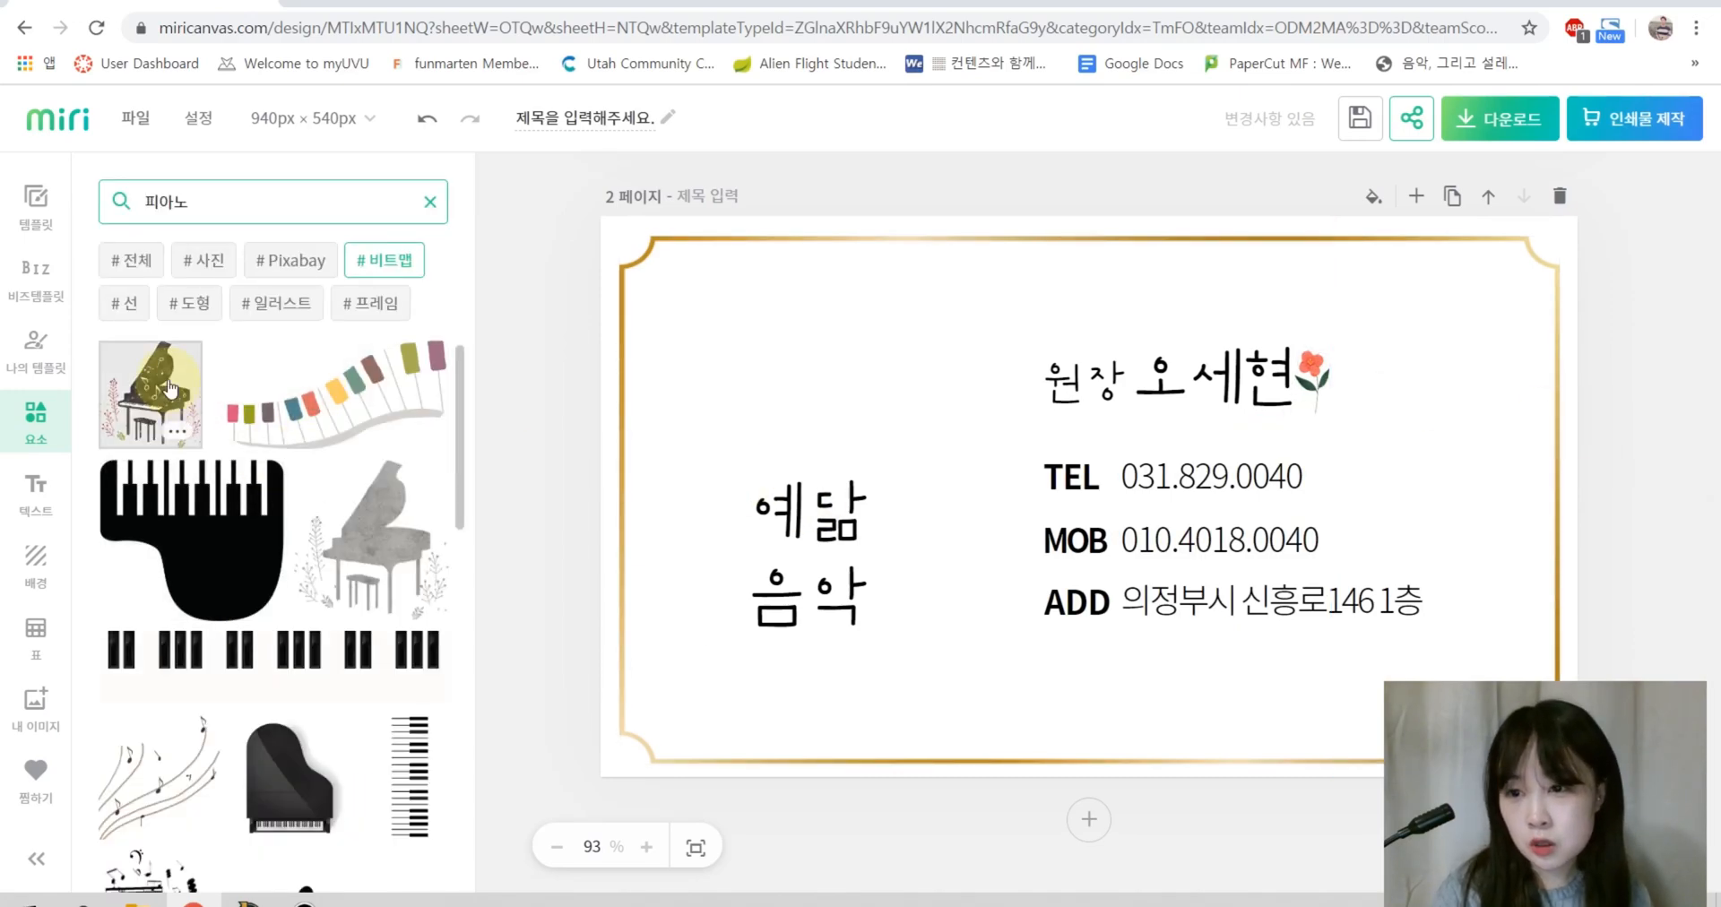
pyautogui.moveTo(168, 388); pyautogui.dragTo(807, 387)
pyautogui.moveTo(672, 270); pyautogui.dragTo(920, 432)
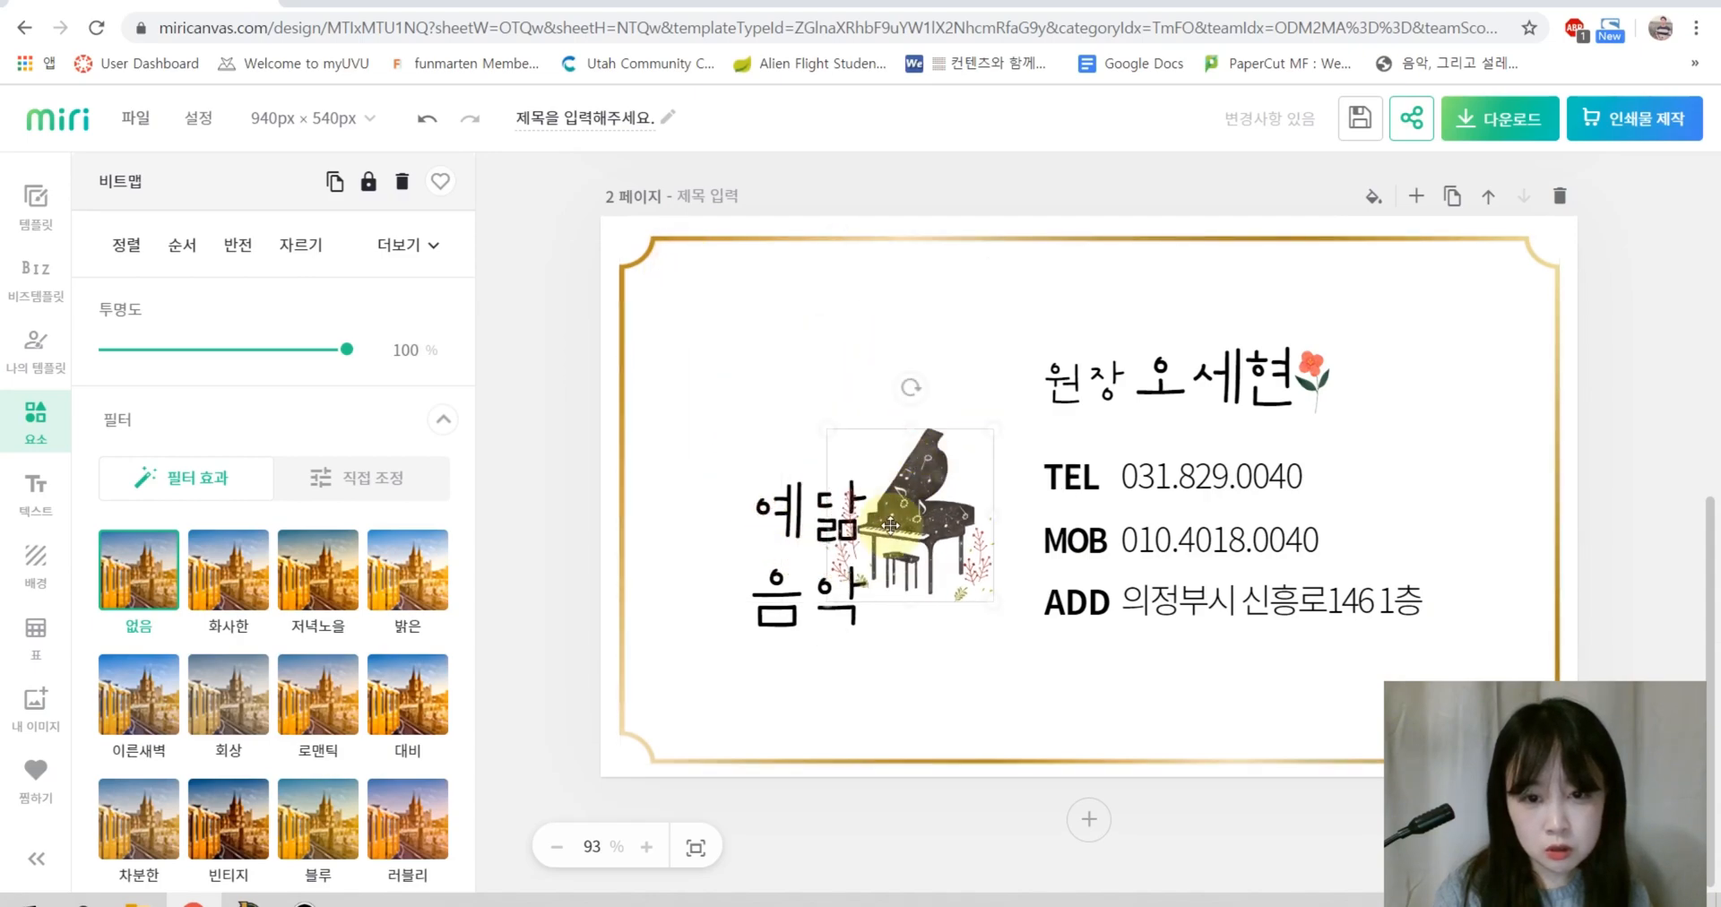
pyautogui.moveTo(890, 526); pyautogui.dragTo(787, 391)
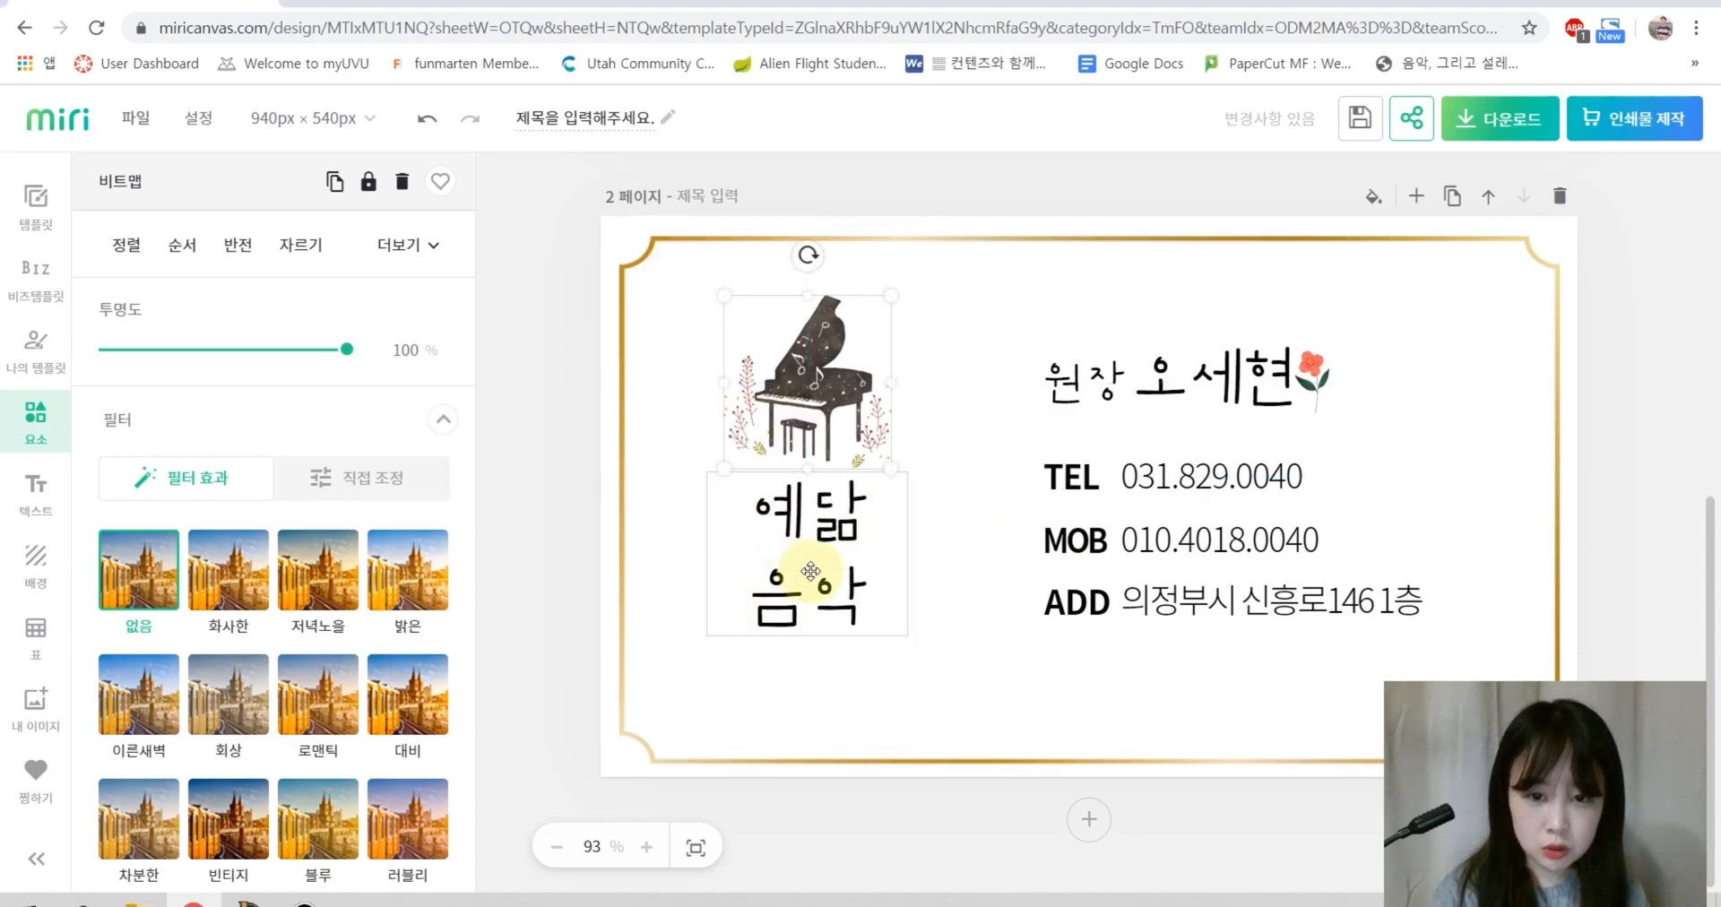
pyautogui.moveTo(817, 575); pyautogui.dragTo(996, 388)
pyautogui.moveTo(851, 403); pyautogui.dragTo(813, 559)
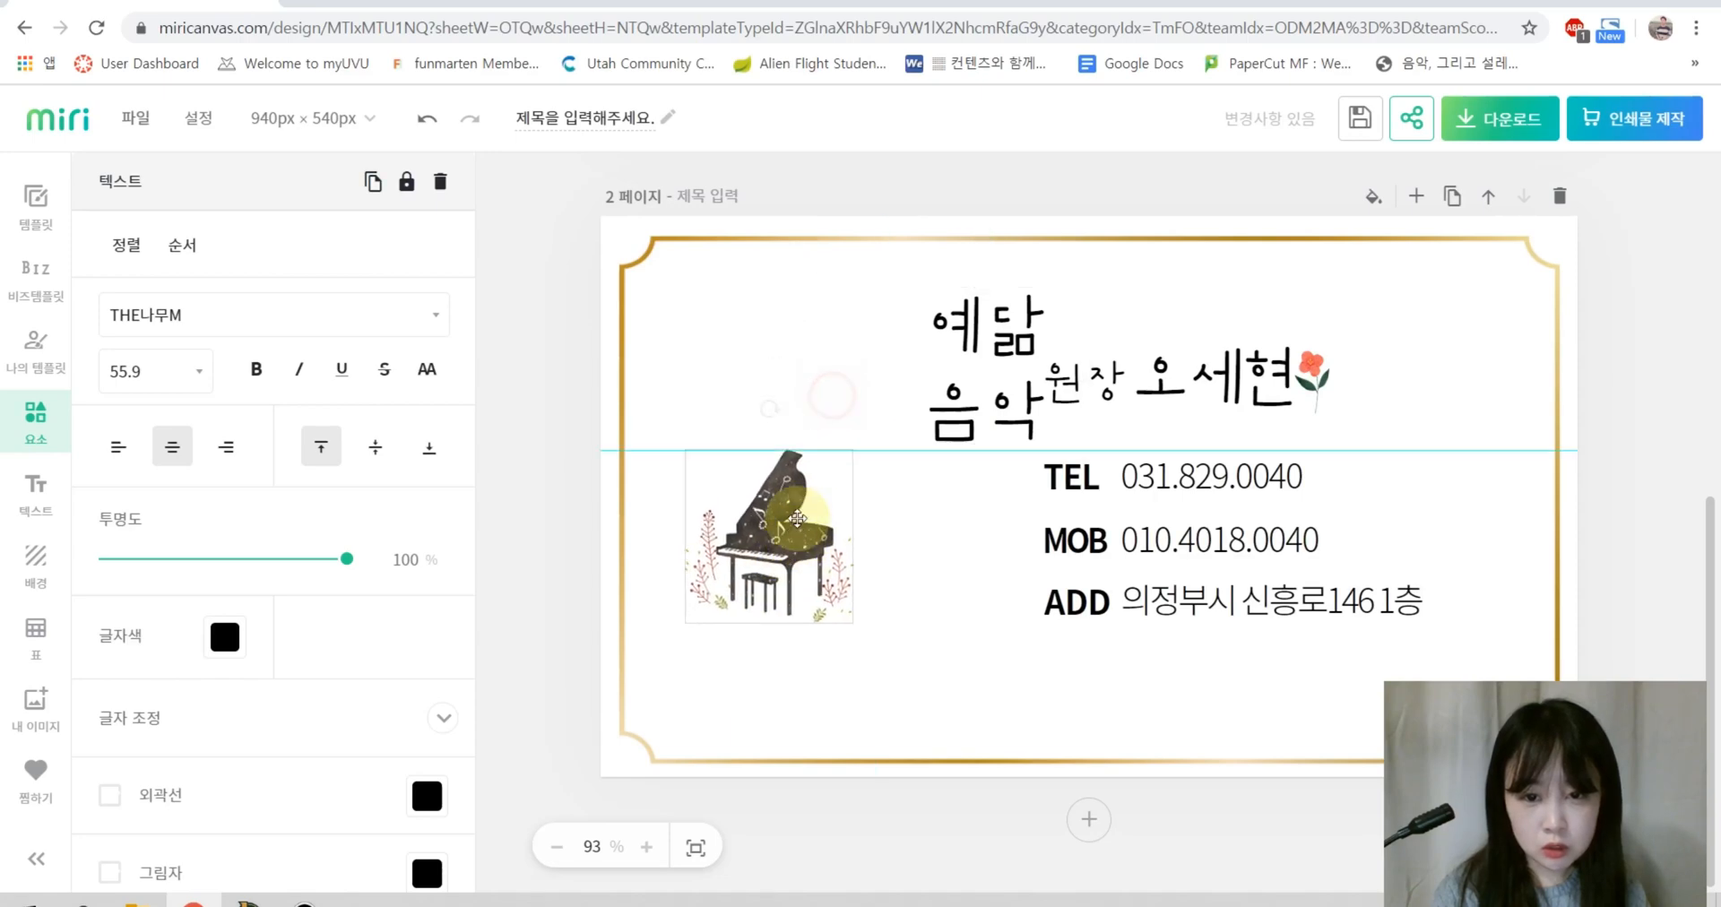
pyautogui.moveTo(850, 618); pyautogui.dragTo(986, 753)
pyautogui.moveTo(893, 661); pyautogui.dragTo(879, 562)
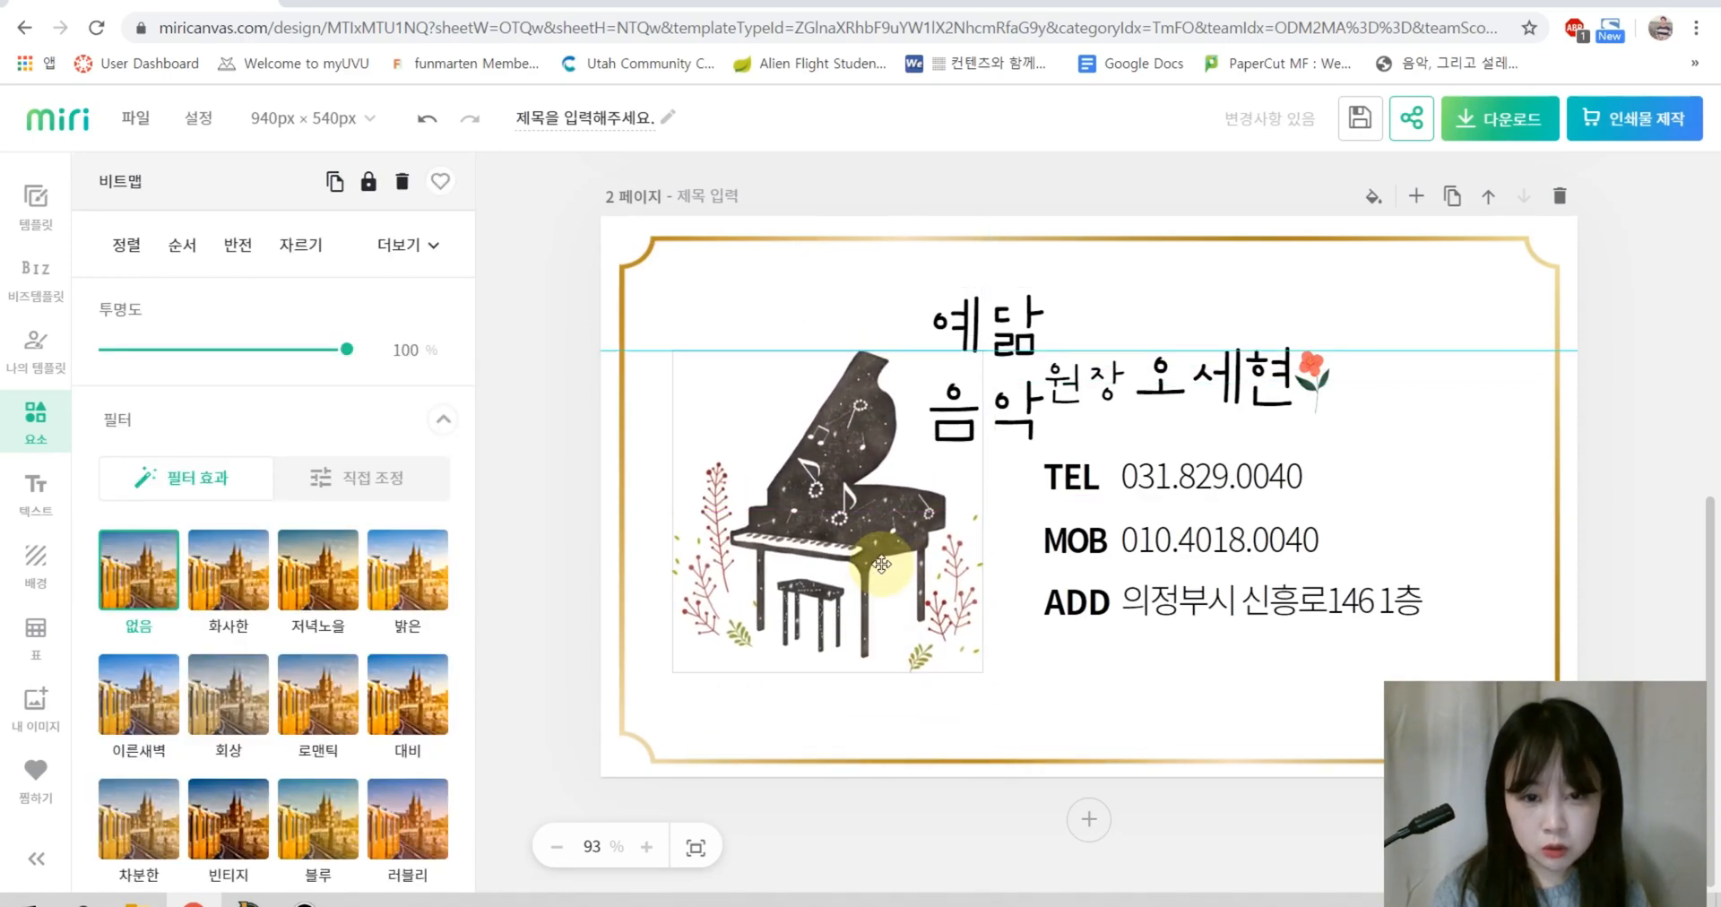
pyautogui.moveTo(986, 324); pyautogui.dragTo(1008, 283)
pyautogui.moveTo(1095, 337); pyautogui.dragTo(1333, 307)
# Step: Change the title to 예담음악학원 on a single line
pyautogui.doubleClick(1090, 354)
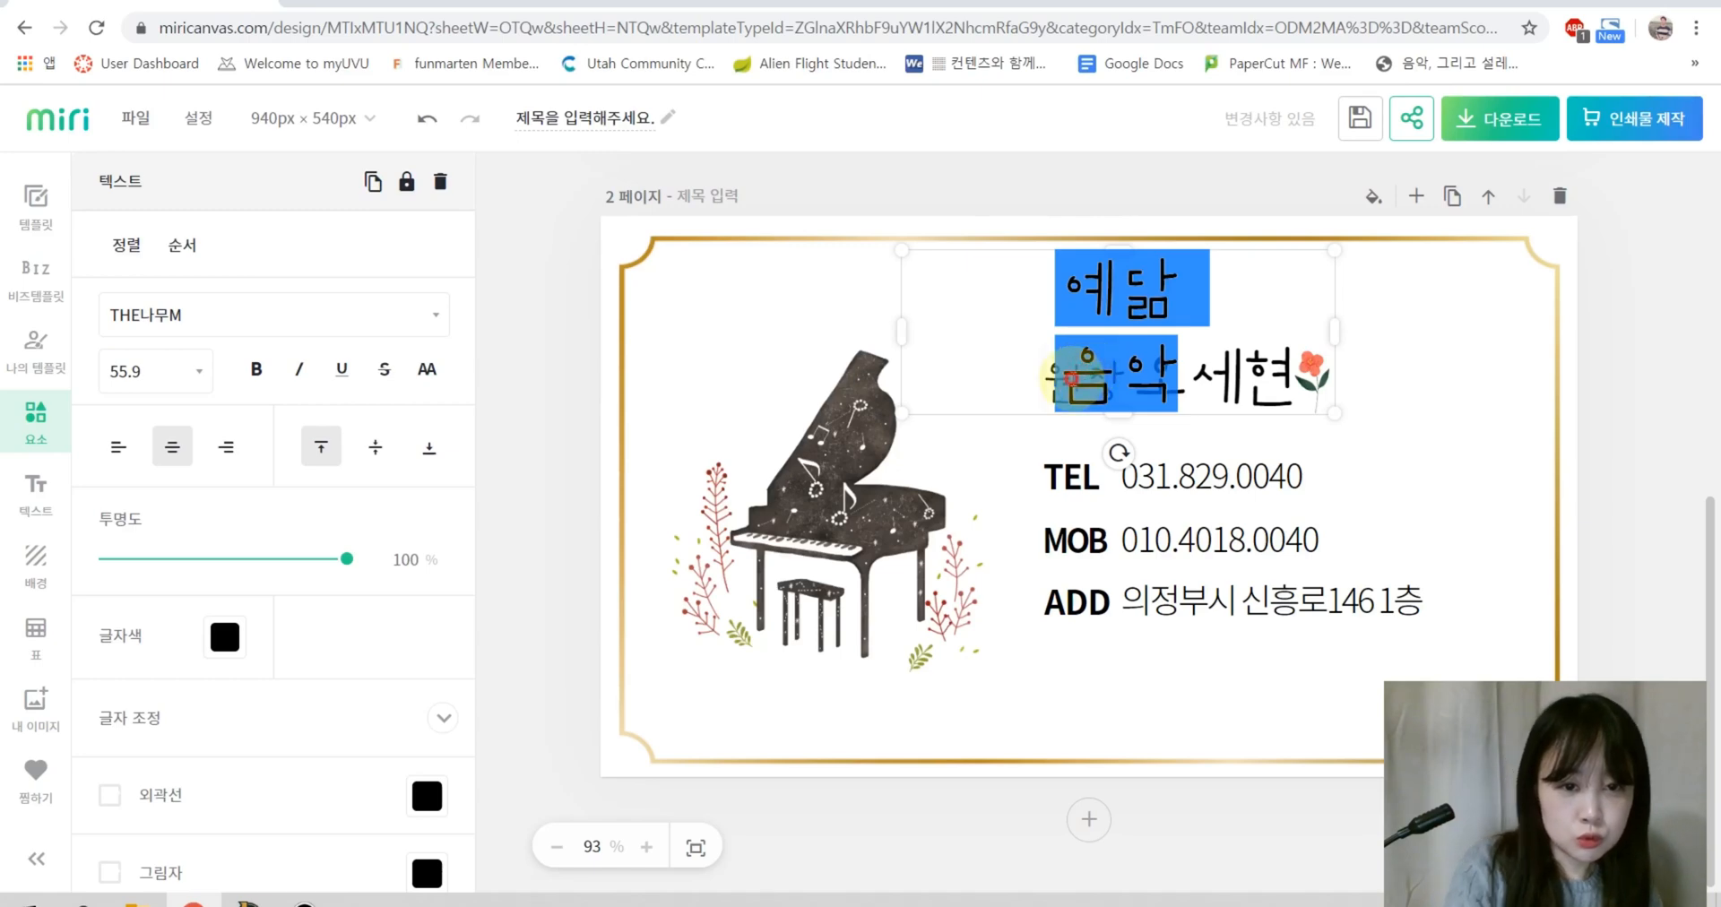
pyautogui.click(1069, 376)
pyautogui.press('BackSpace')
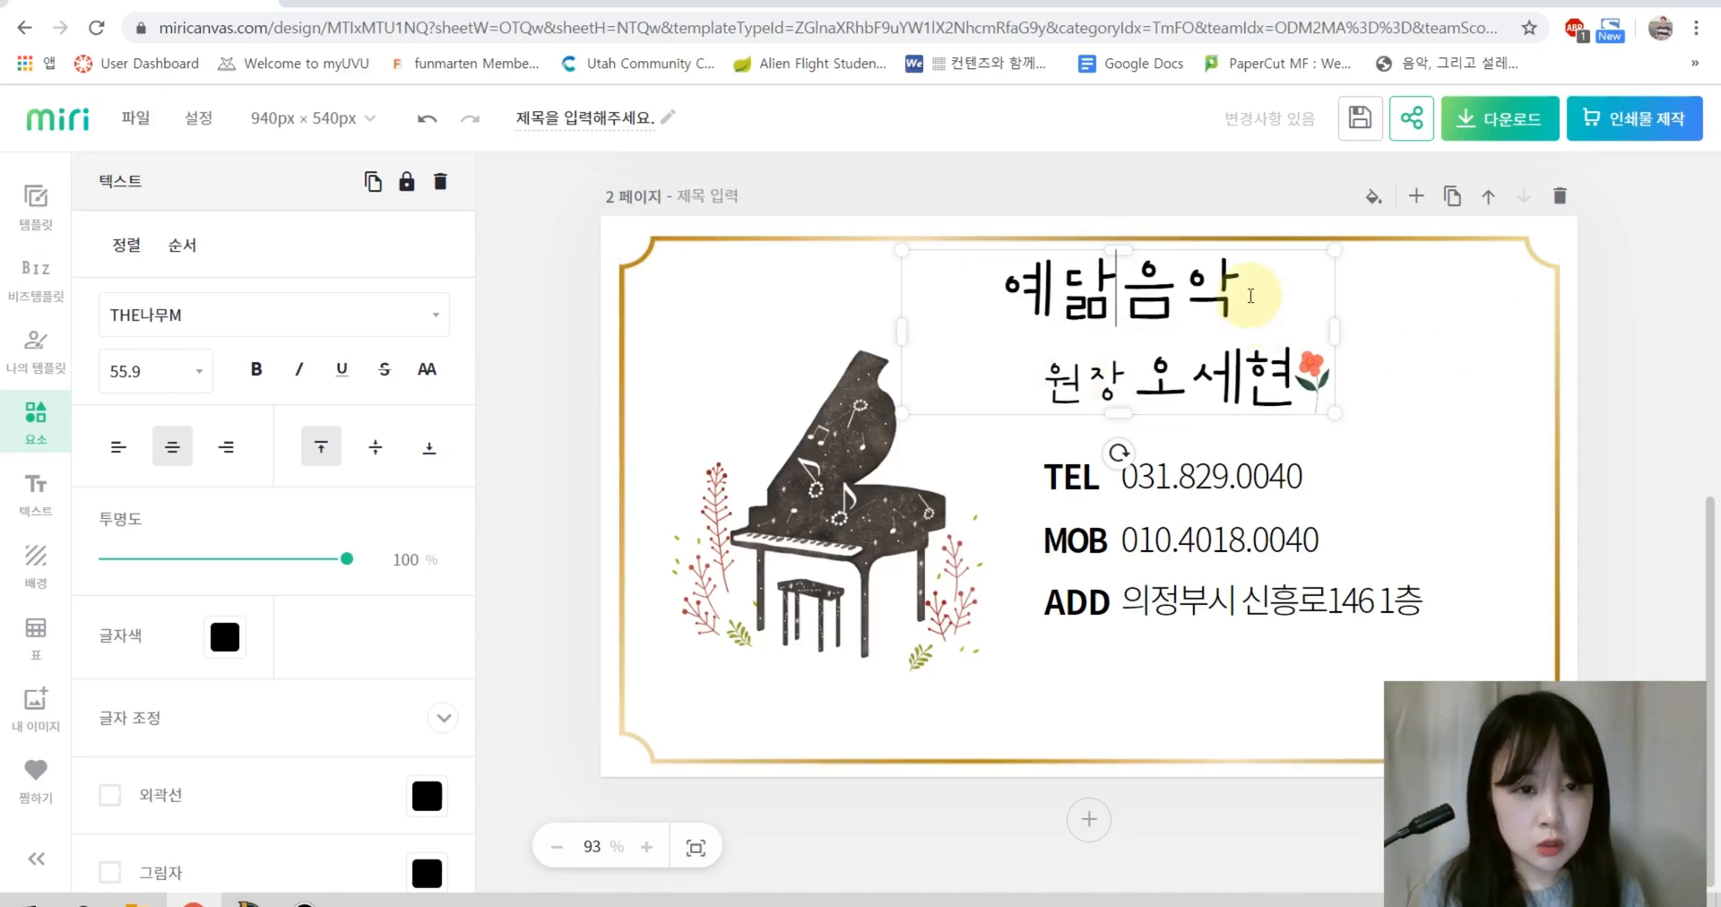
pyautogui.write('학원')
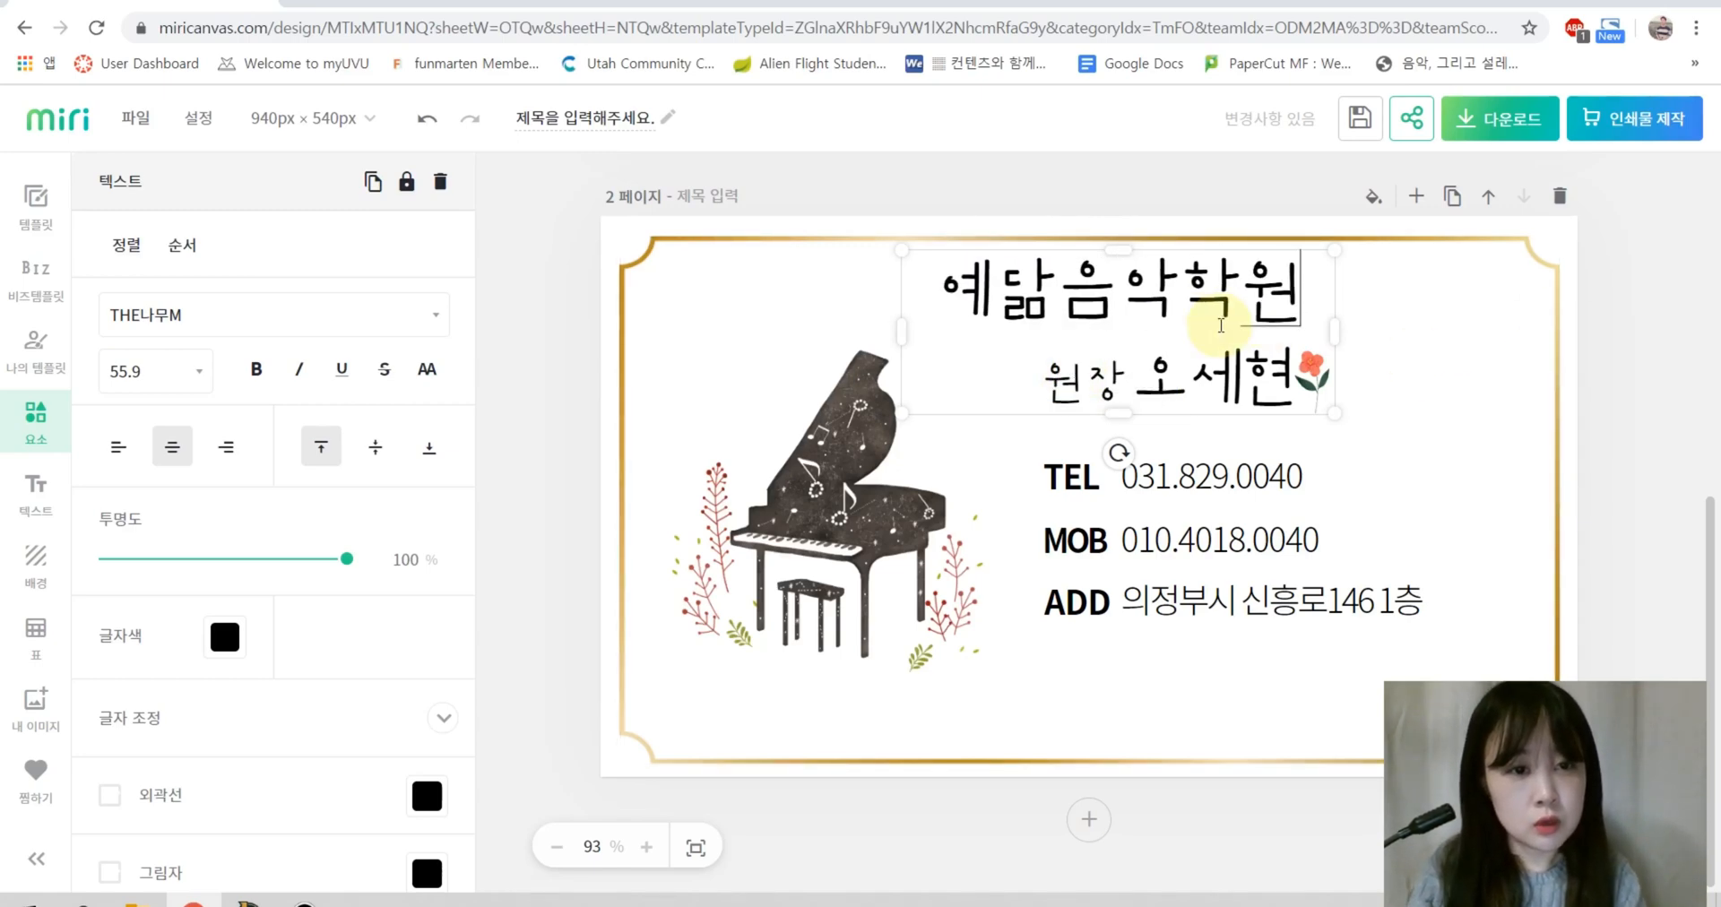
# Step: Shrink the piano and set the smaller 예담음악학원 title just beneath it
pyautogui.click(852, 388)
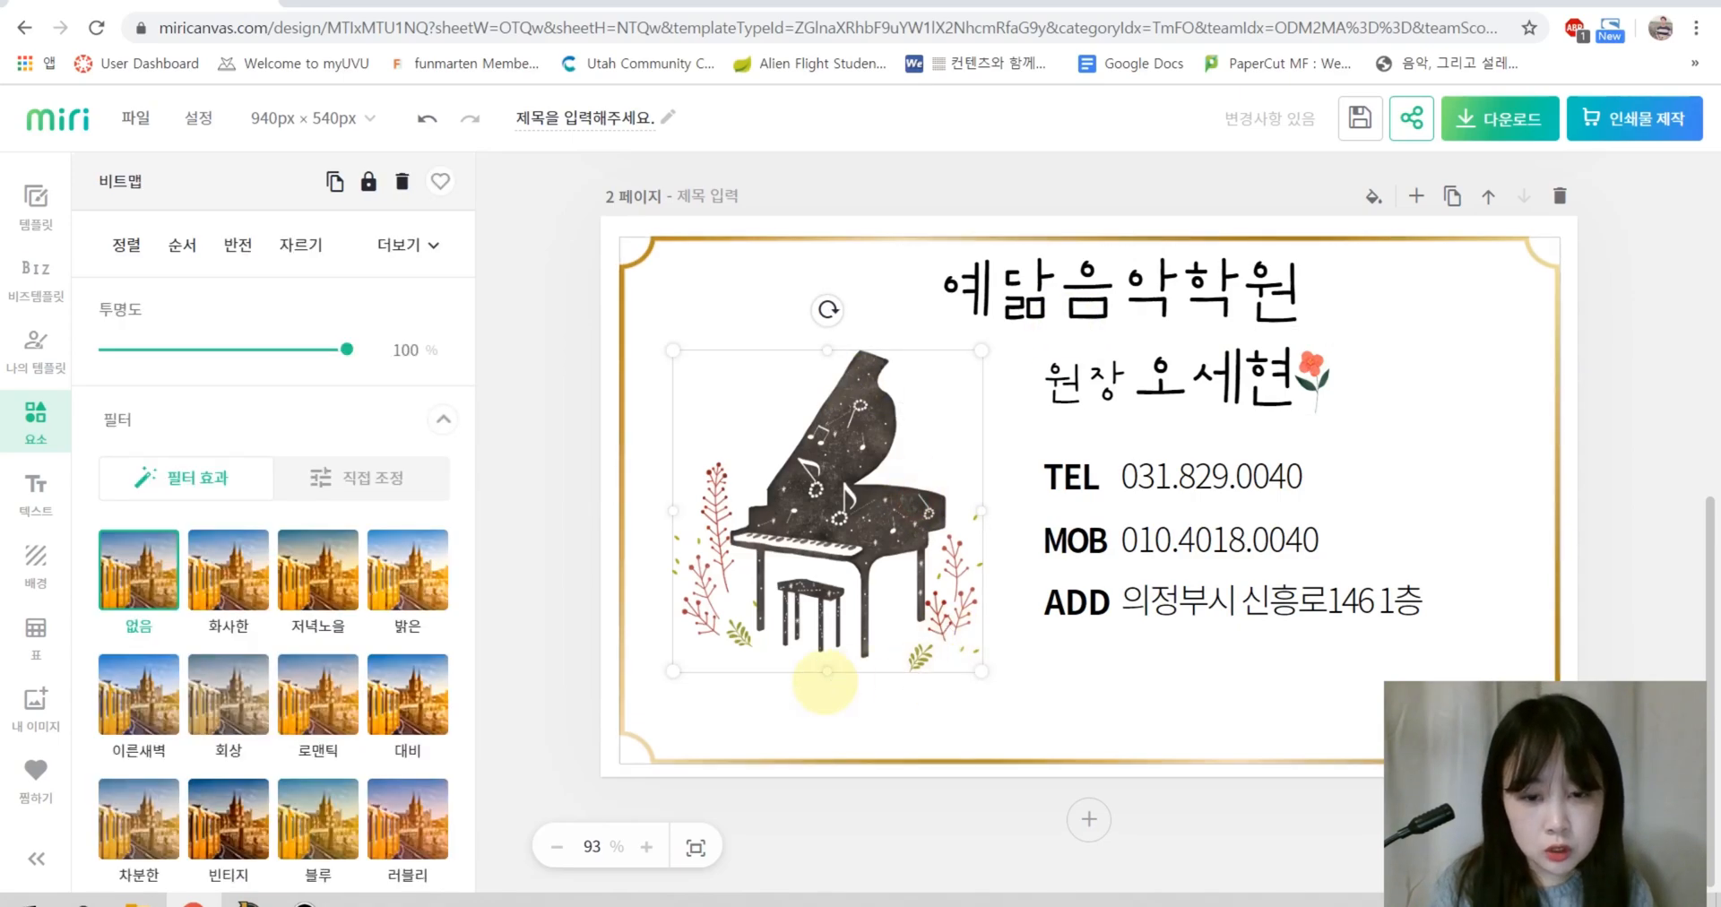
pyautogui.moveTo(982, 671); pyautogui.dragTo(919, 606)
pyautogui.moveTo(807, 484); pyautogui.dragTo(846, 484)
pyautogui.moveTo(1129, 309); pyautogui.dragTo(866, 682)
pyautogui.moveTo(1078, 775); pyautogui.dragTo(906, 789)
pyautogui.moveTo(811, 667); pyautogui.dragTo(866, 659)
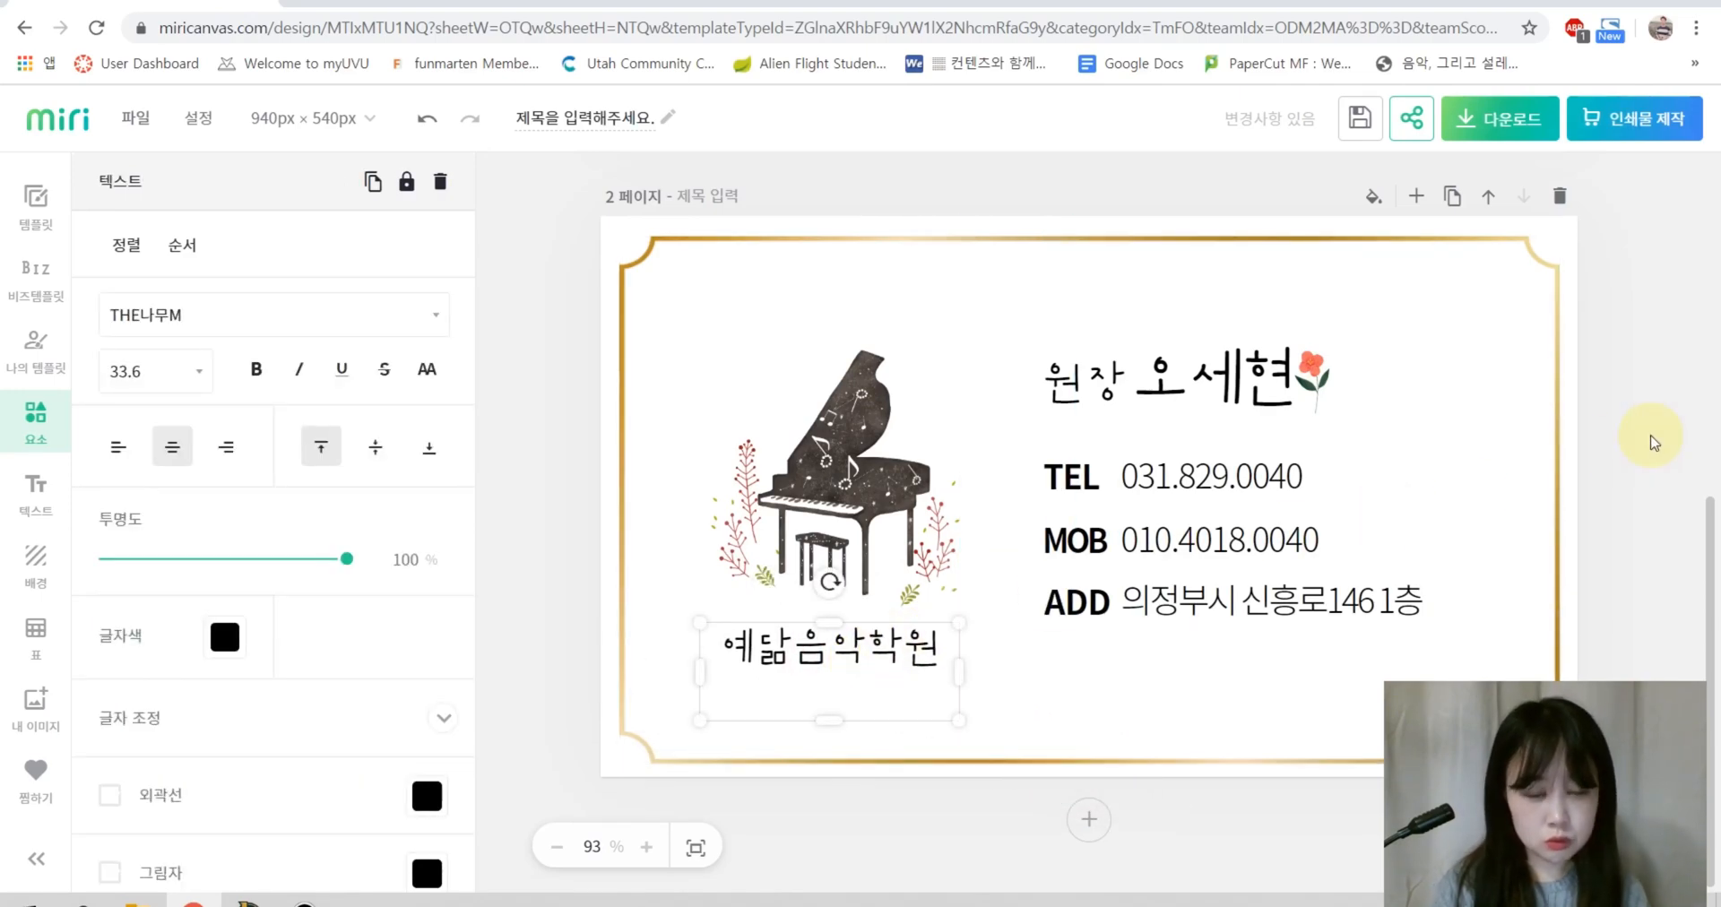
pyautogui.click(1662, 446)
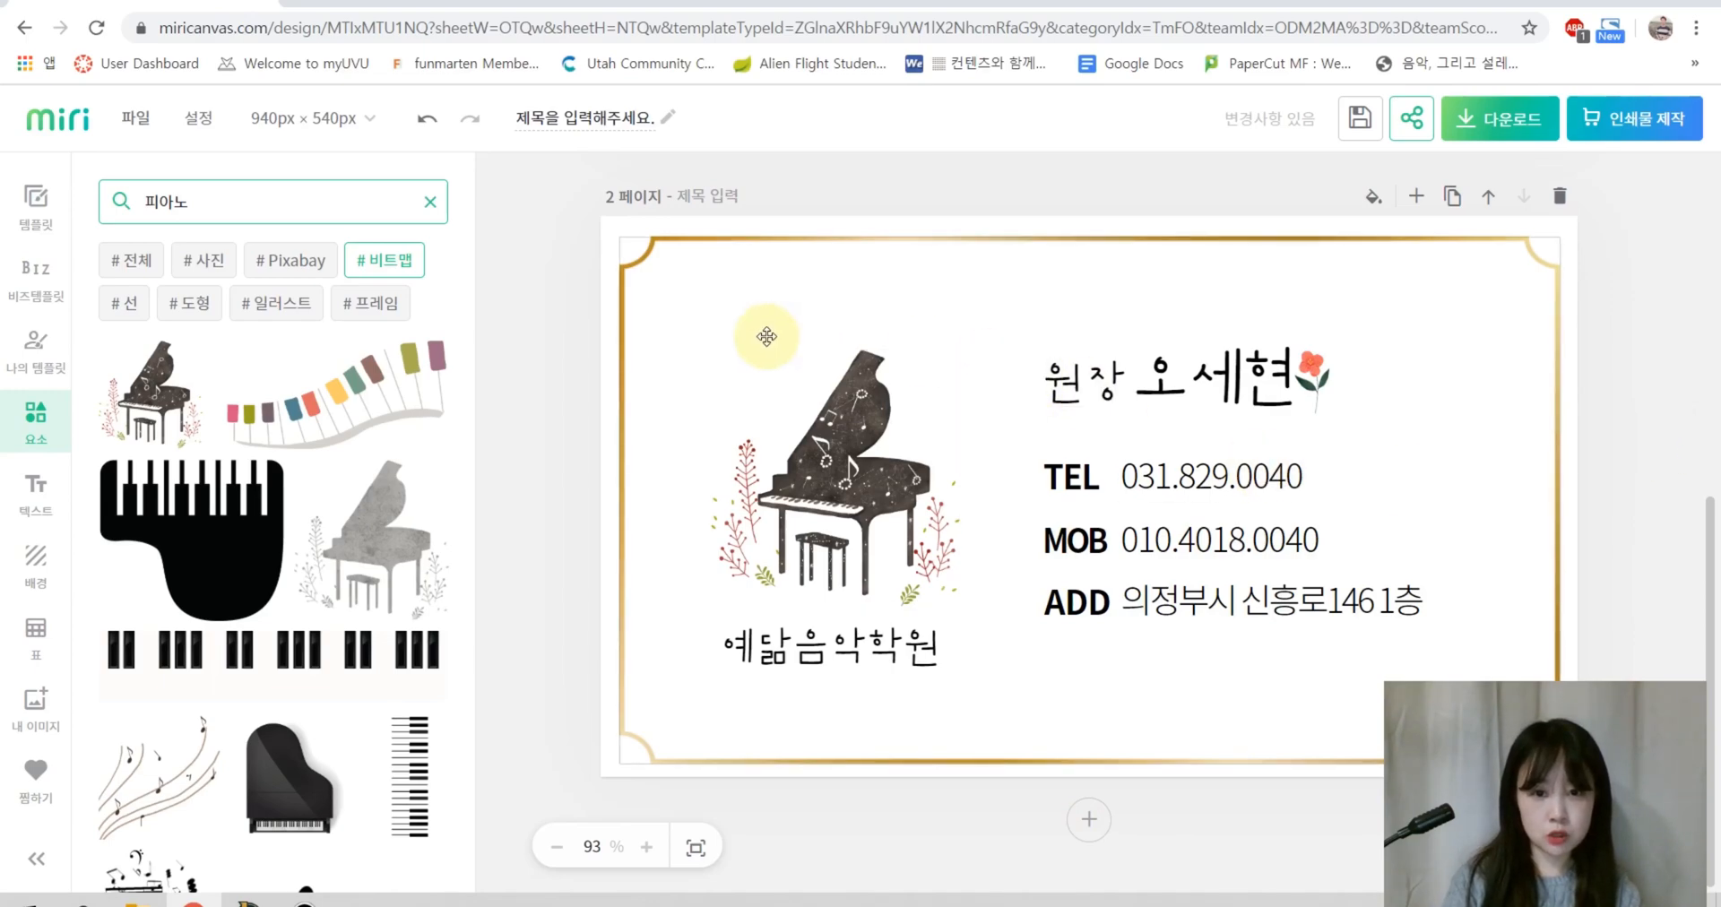
pyautogui.moveTo(863, 479); pyautogui.dragTo(865, 468)
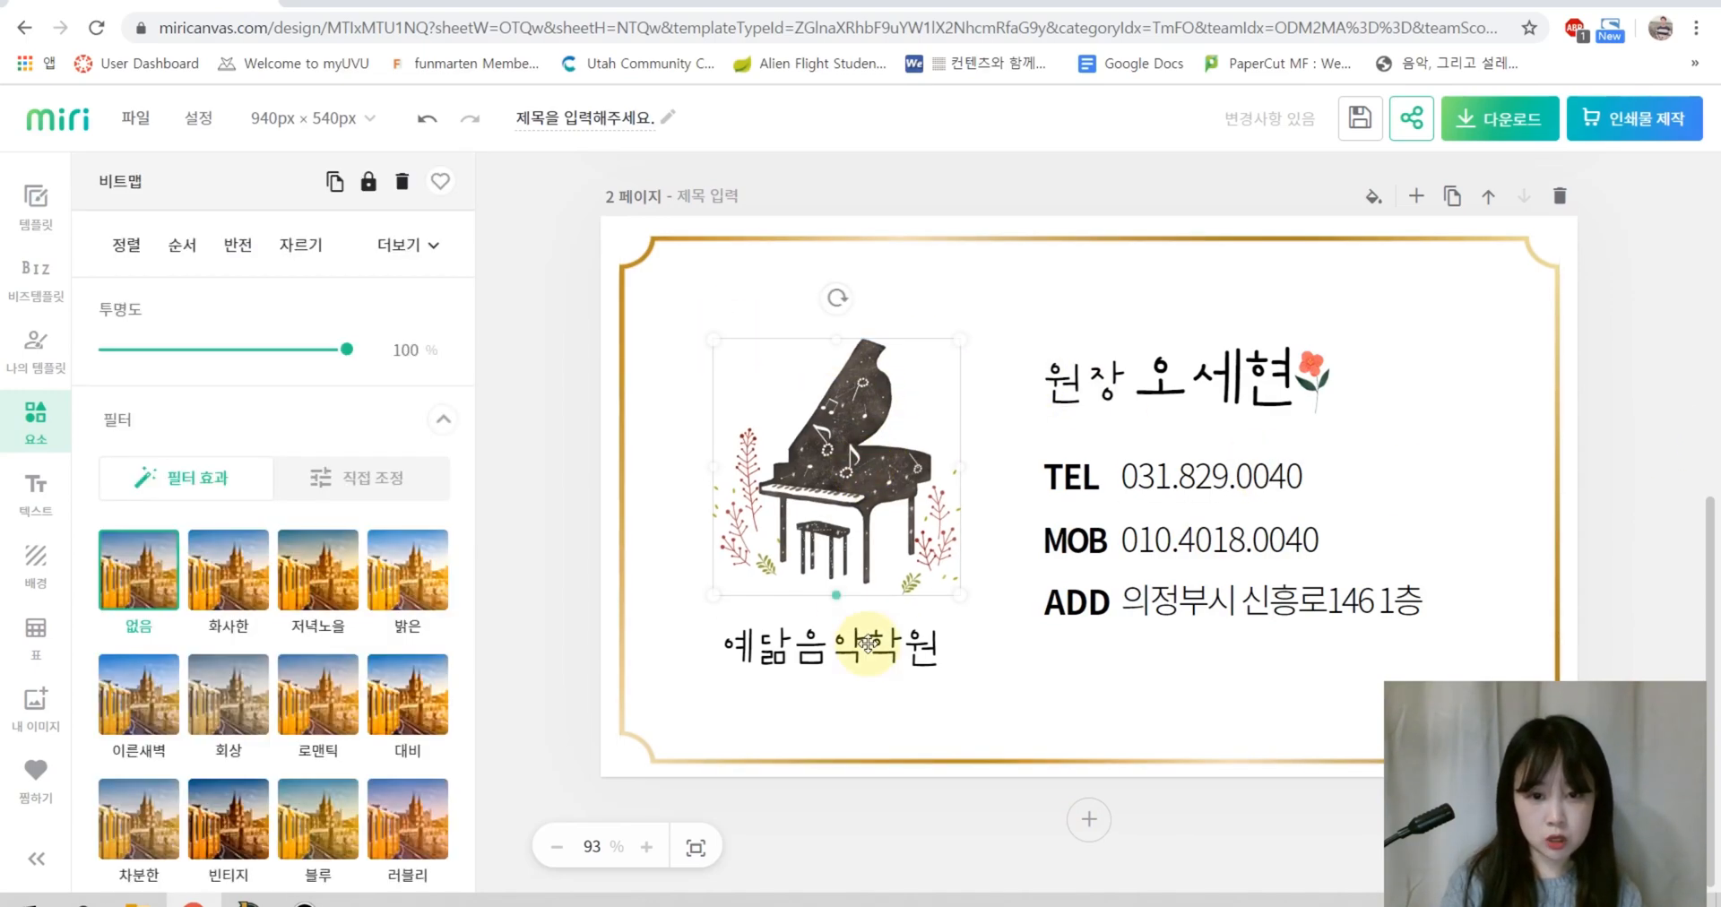
pyautogui.moveTo(868, 652); pyautogui.dragTo(867, 634)
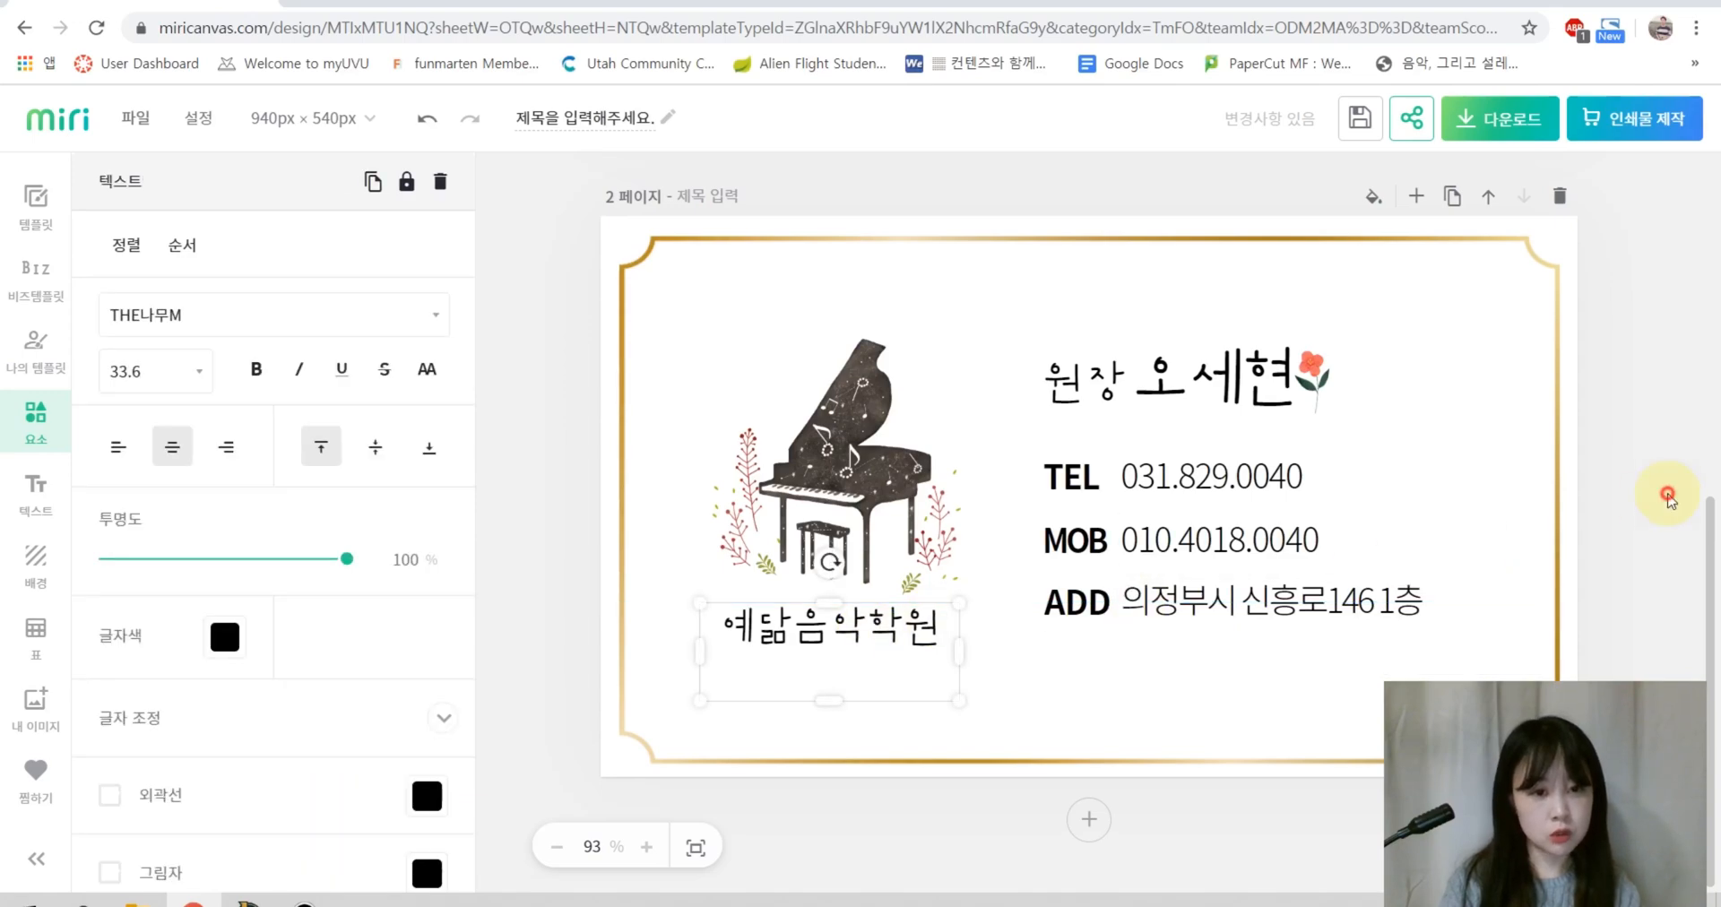
pyautogui.click(1659, 491)
# Step: Align the 원장 label neatly beside the director's name
pyautogui.click(1044, 405)
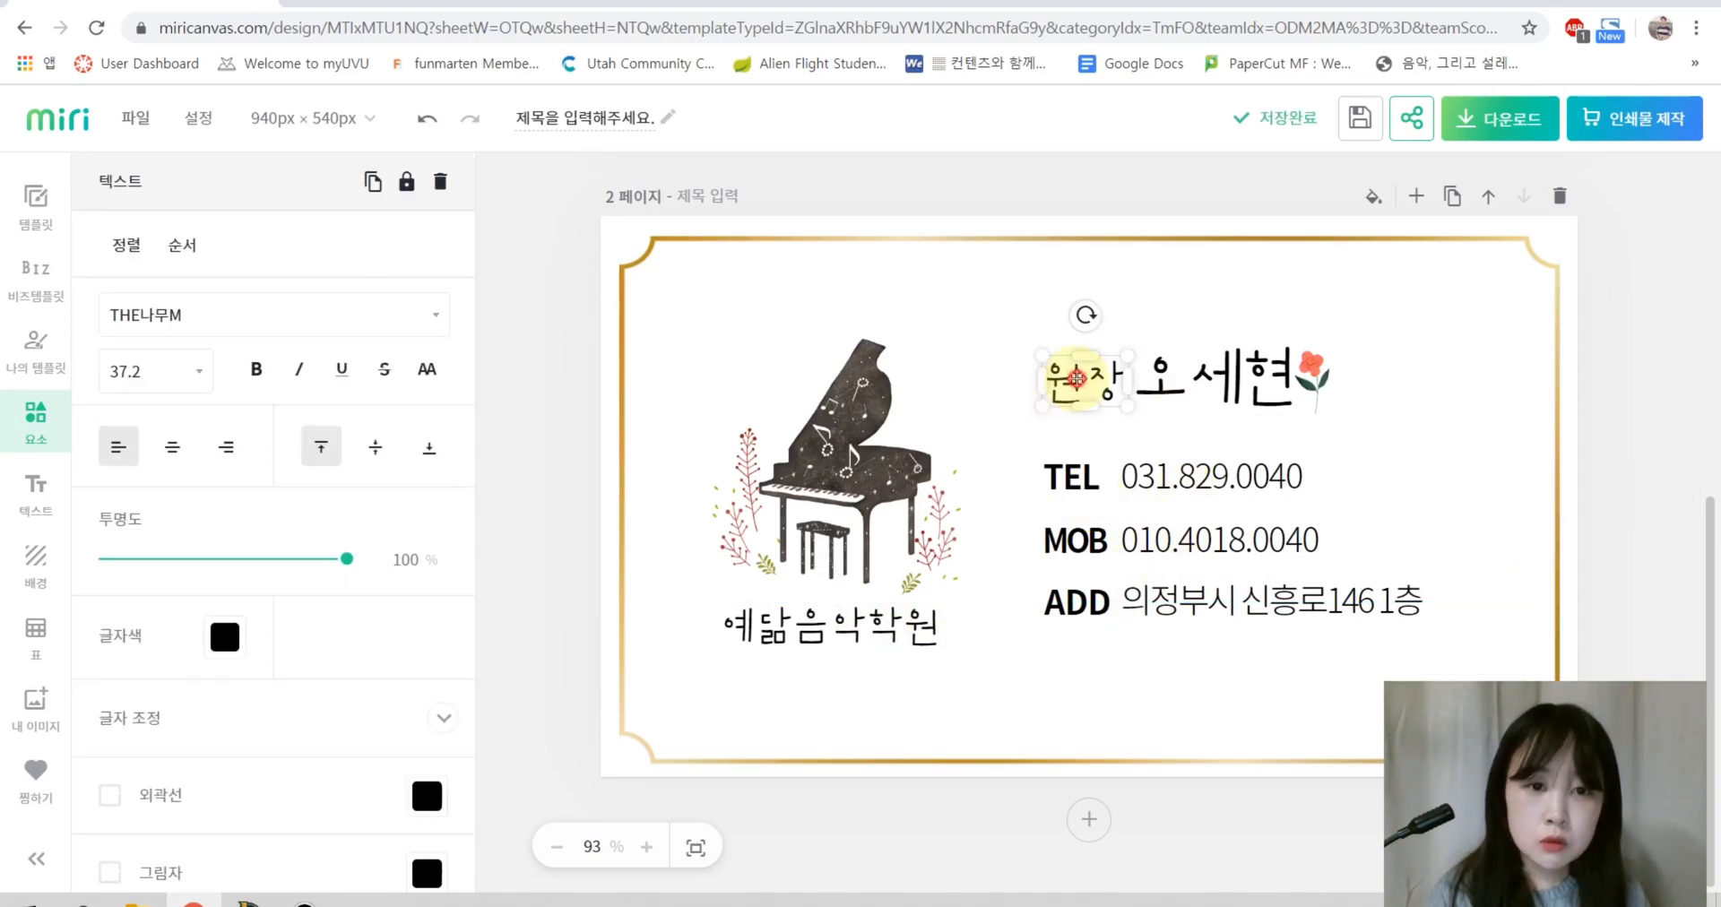
pyautogui.moveTo(1076, 379); pyautogui.dragTo(1070, 403)
pyautogui.moveTo(1273, 388); pyautogui.dragTo(1315, 387)
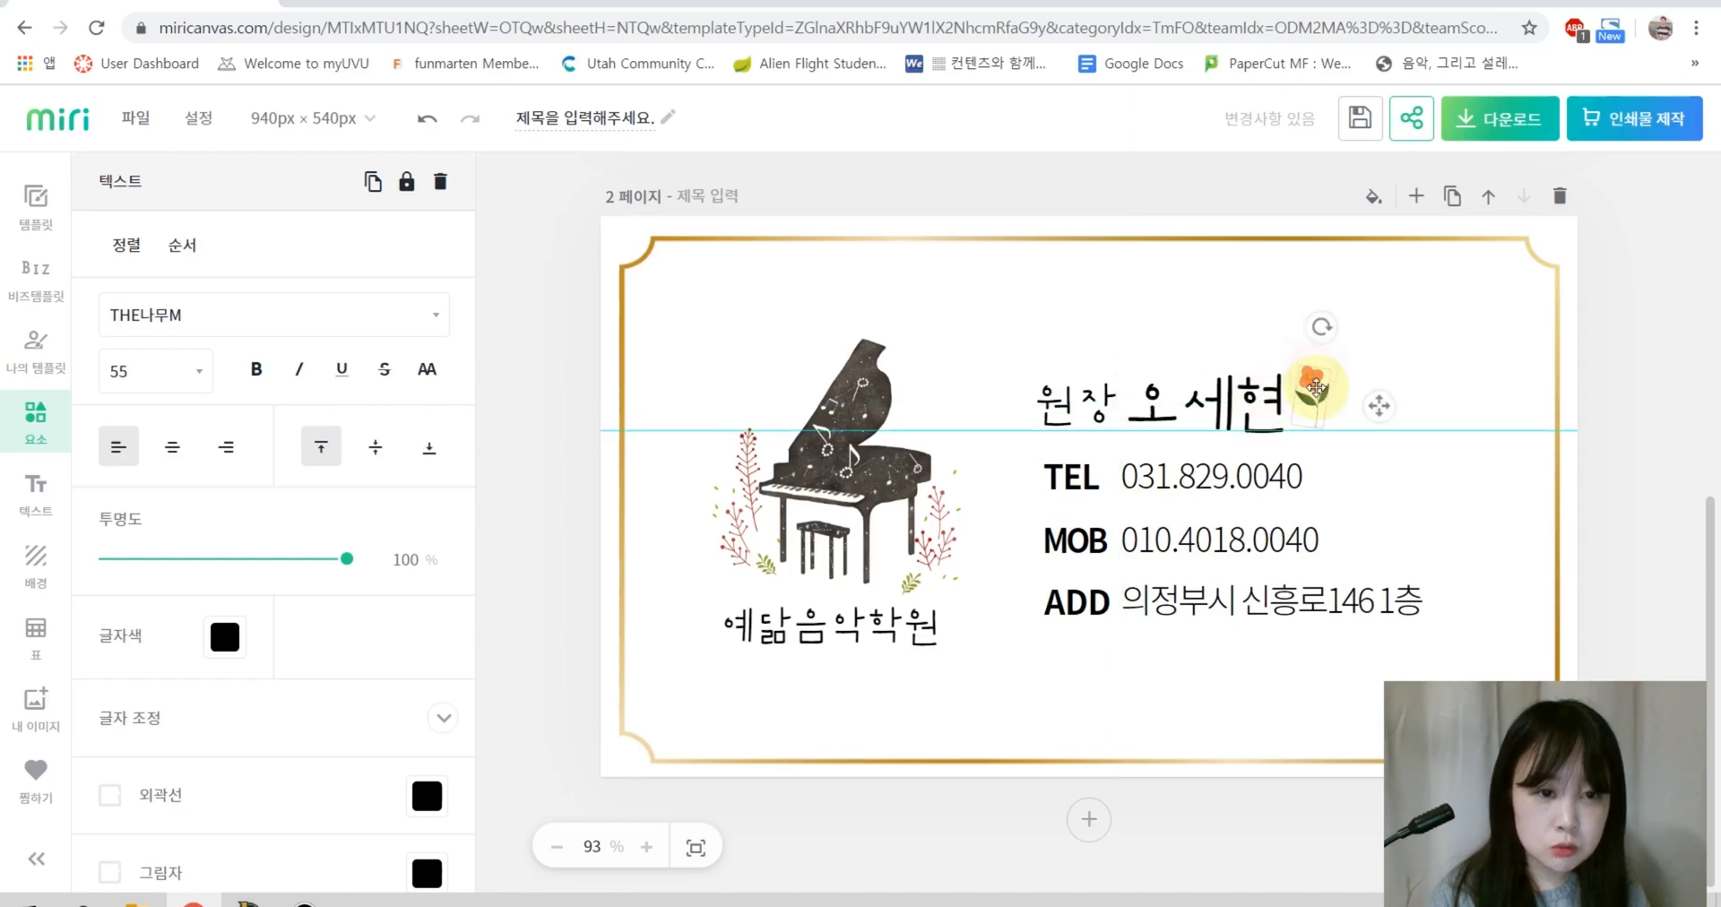
pyautogui.click(1551, 404)
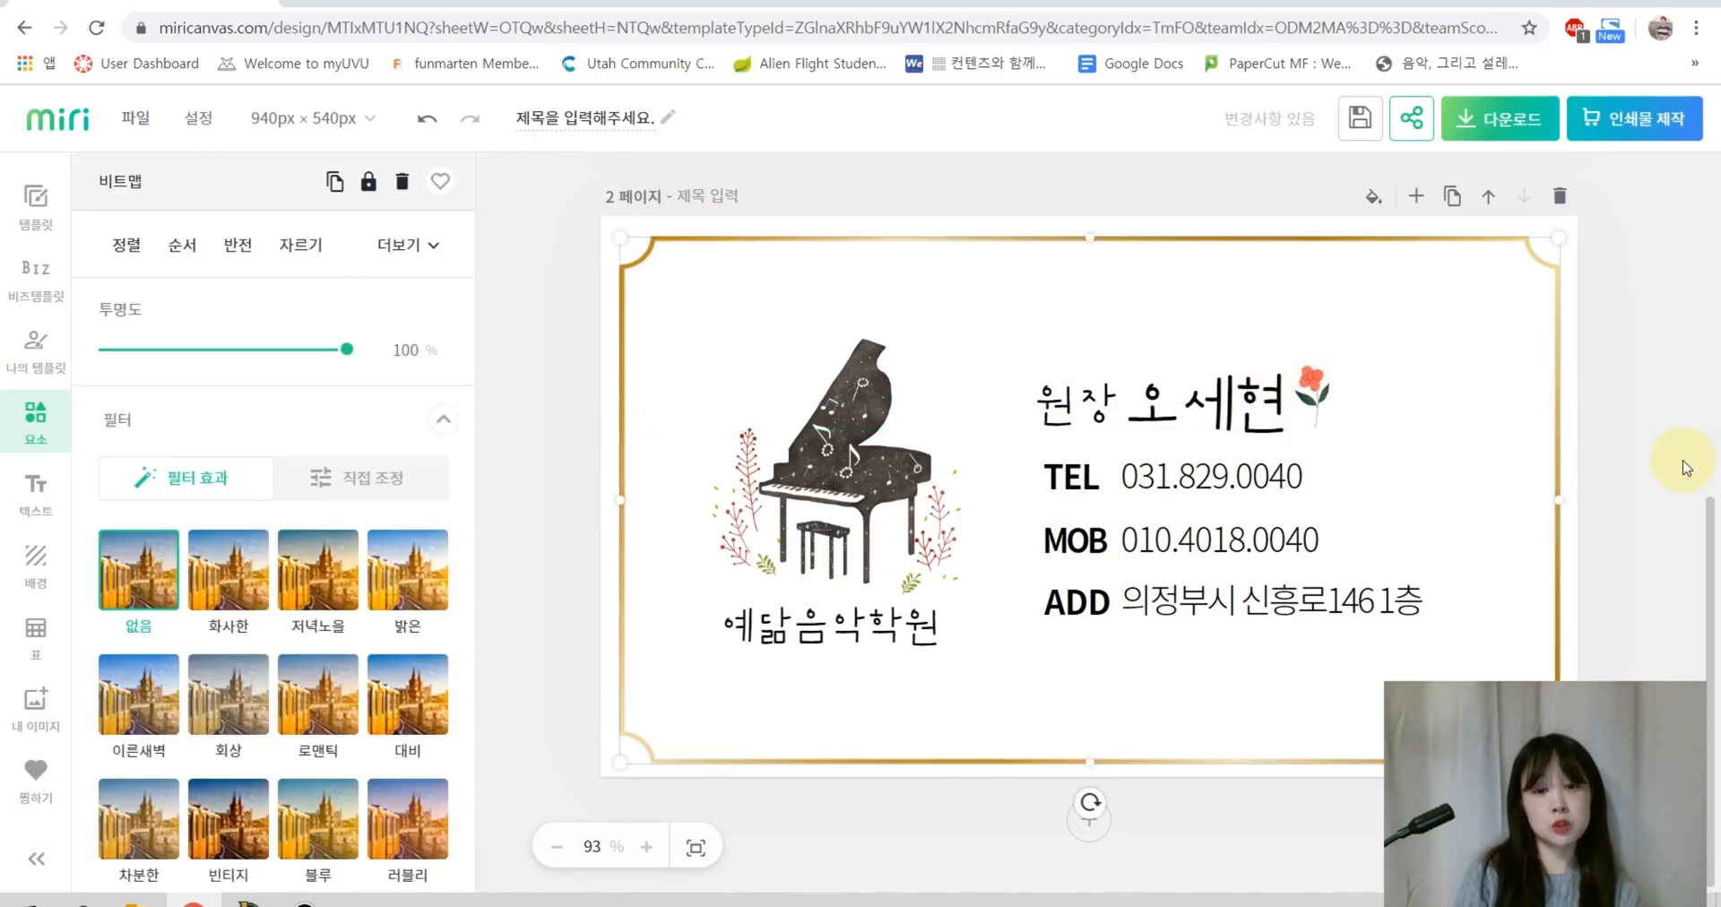
# Step: Download all pages (1~2) as JPG using 빠른 다운로드
pyautogui.scroll(5, 1521, 418)
pyautogui.scroll(-5, 1521, 418)
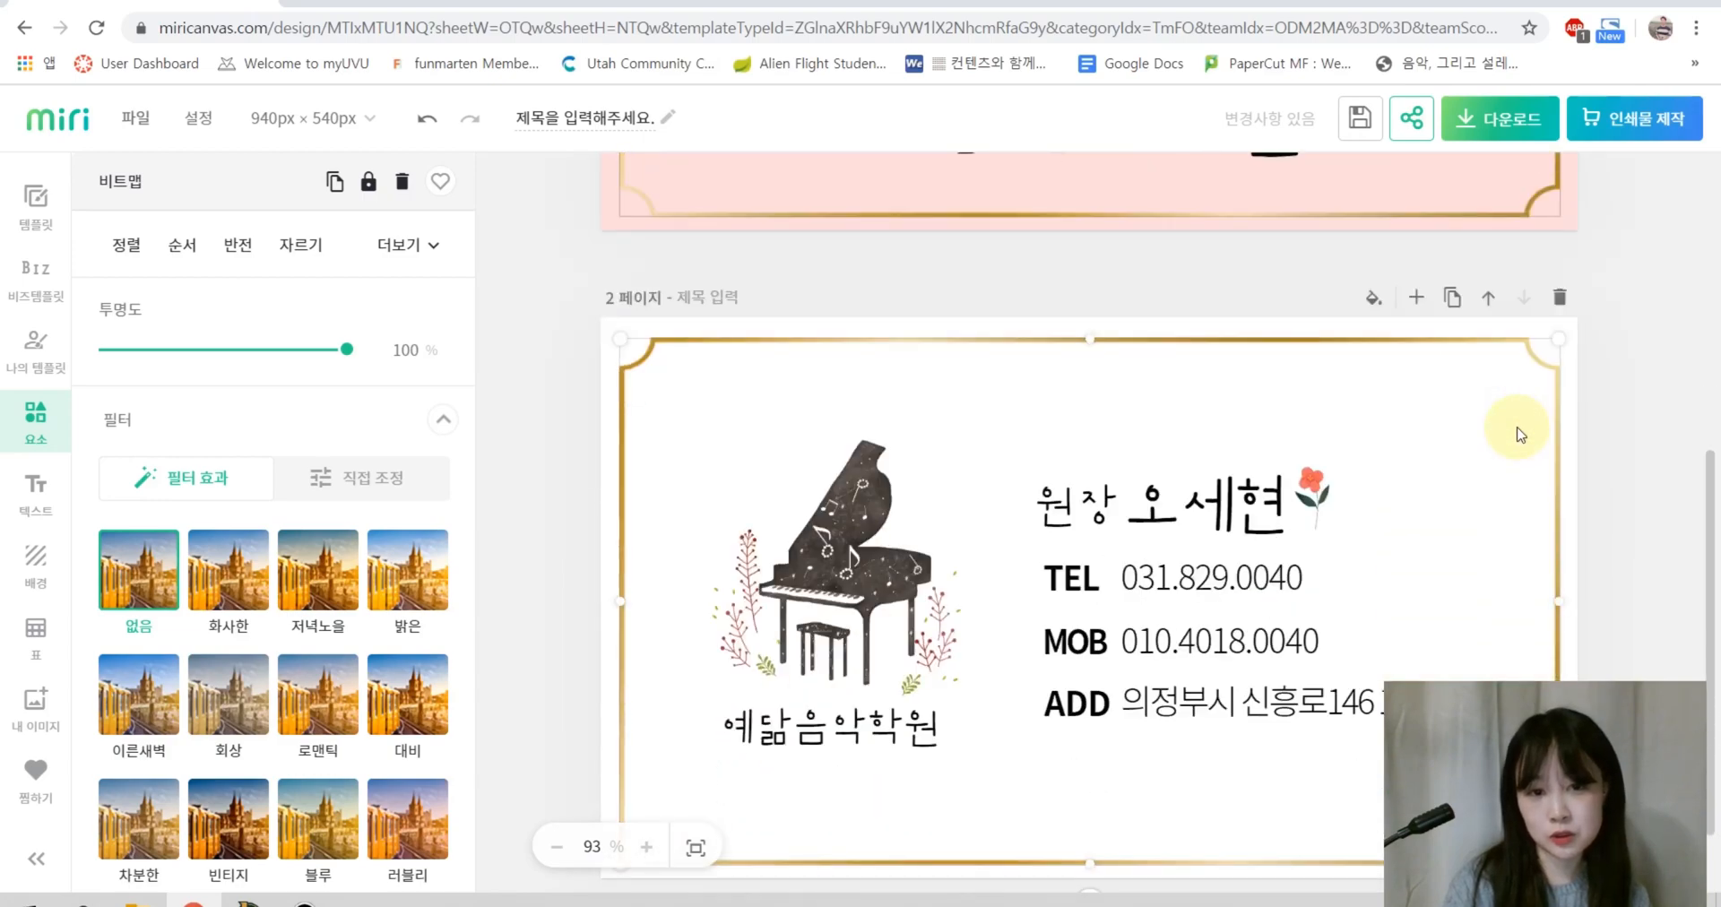
pyautogui.scroll(5, 1284, 464)
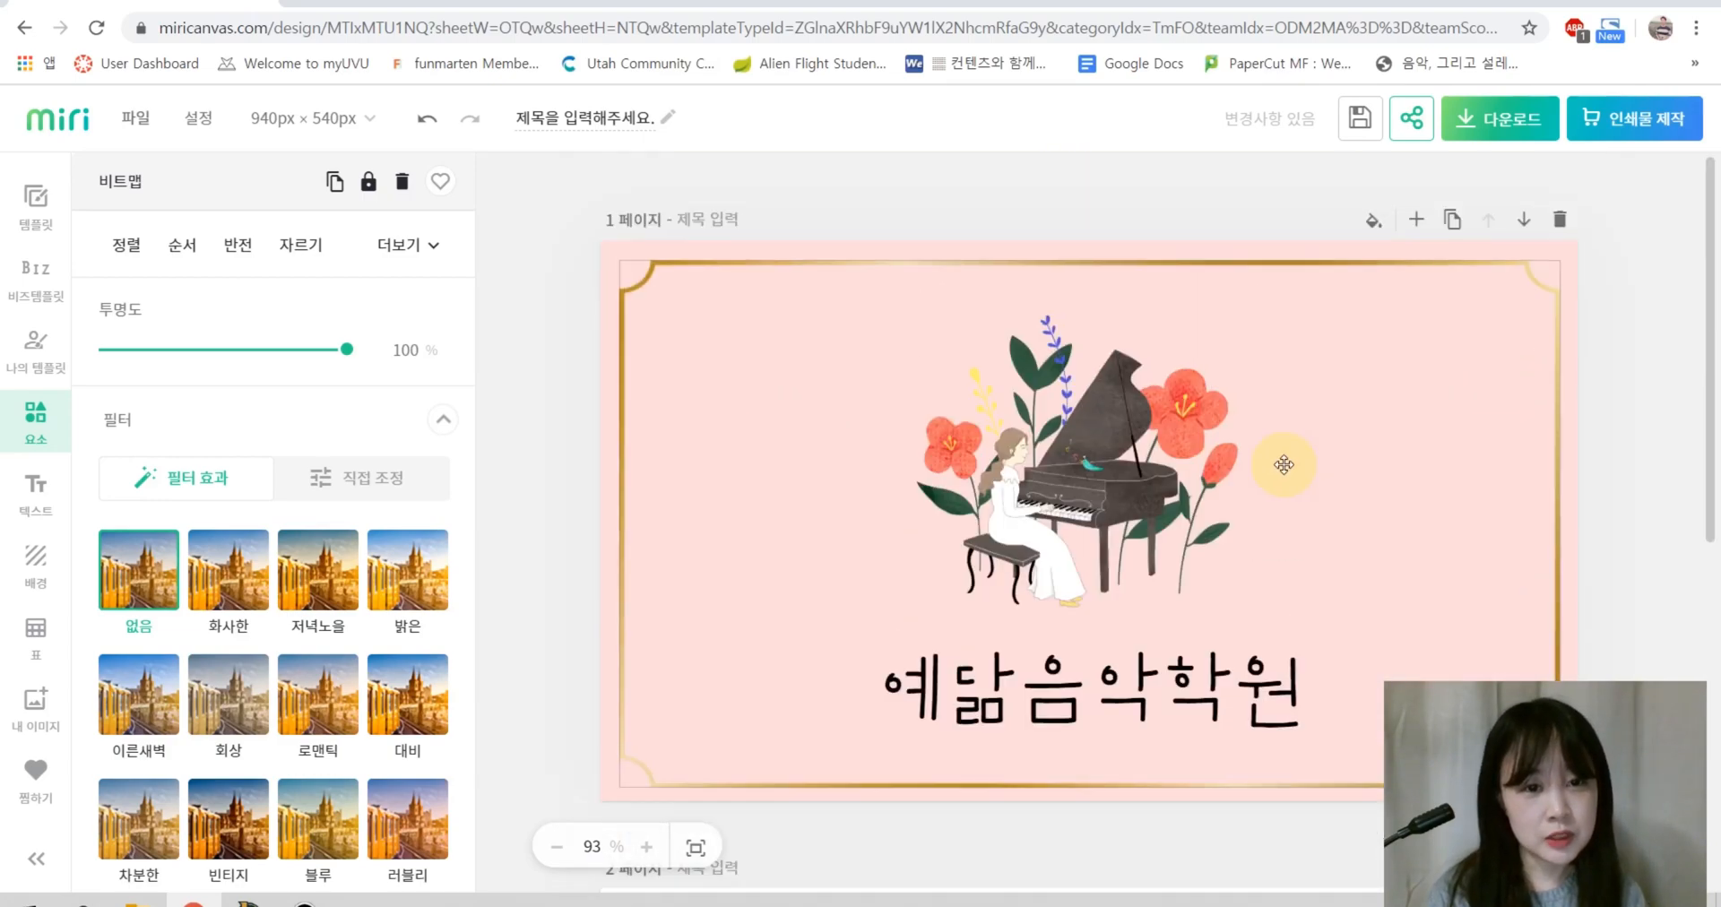
pyautogui.click(1498, 118)
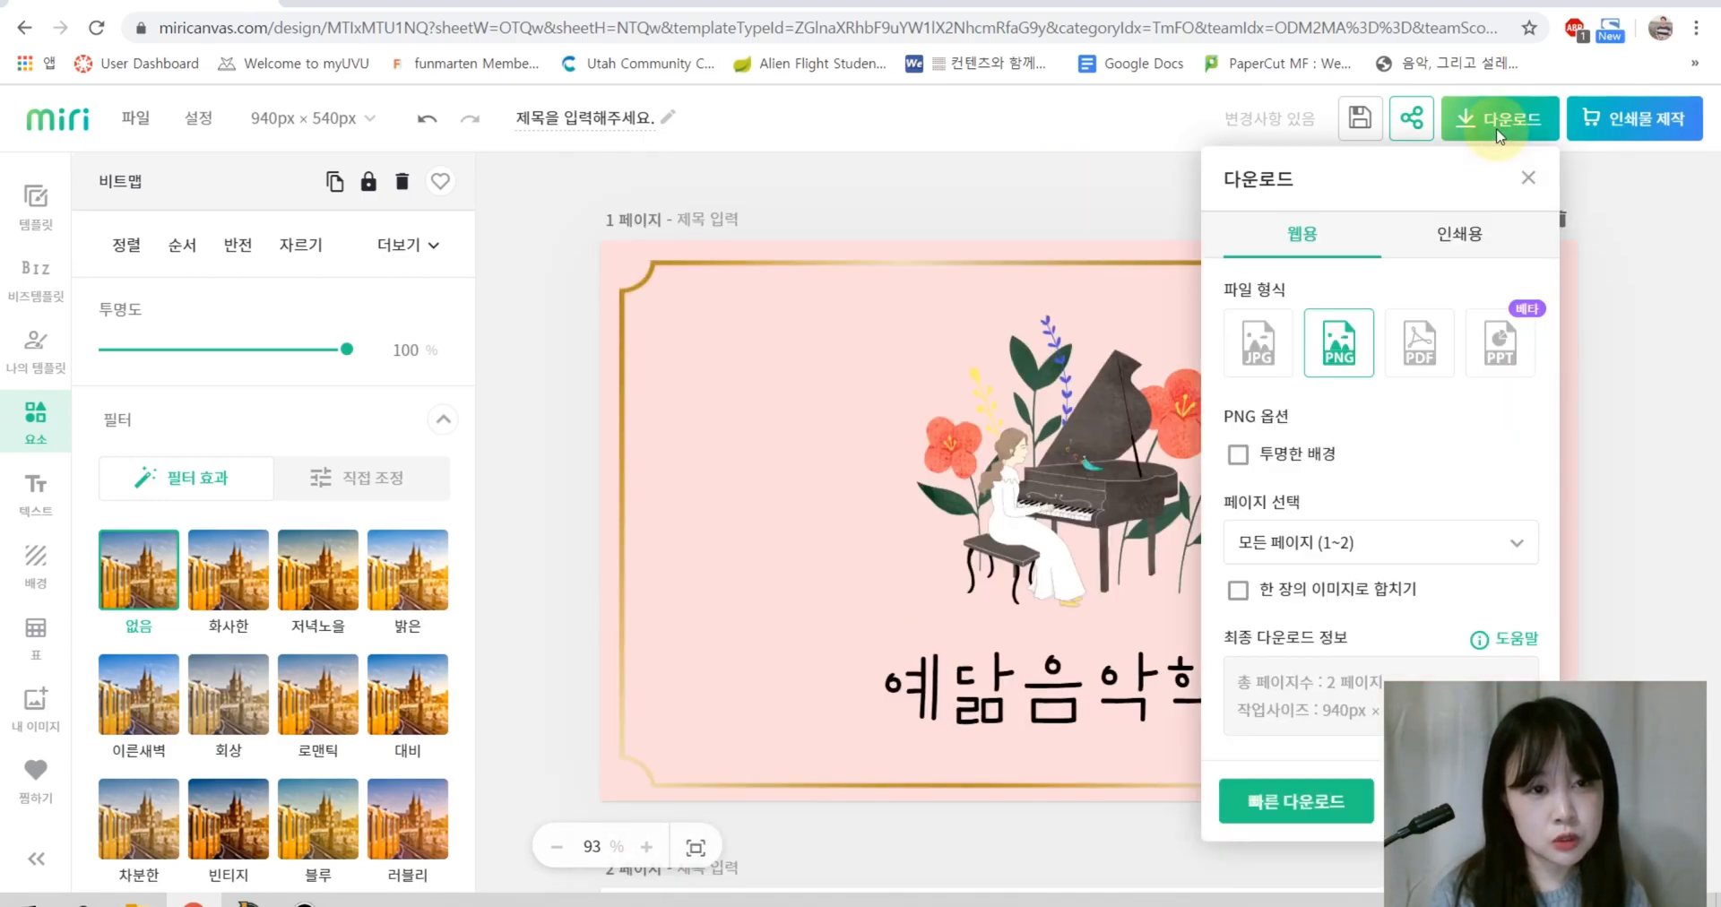
pyautogui.click(1263, 352)
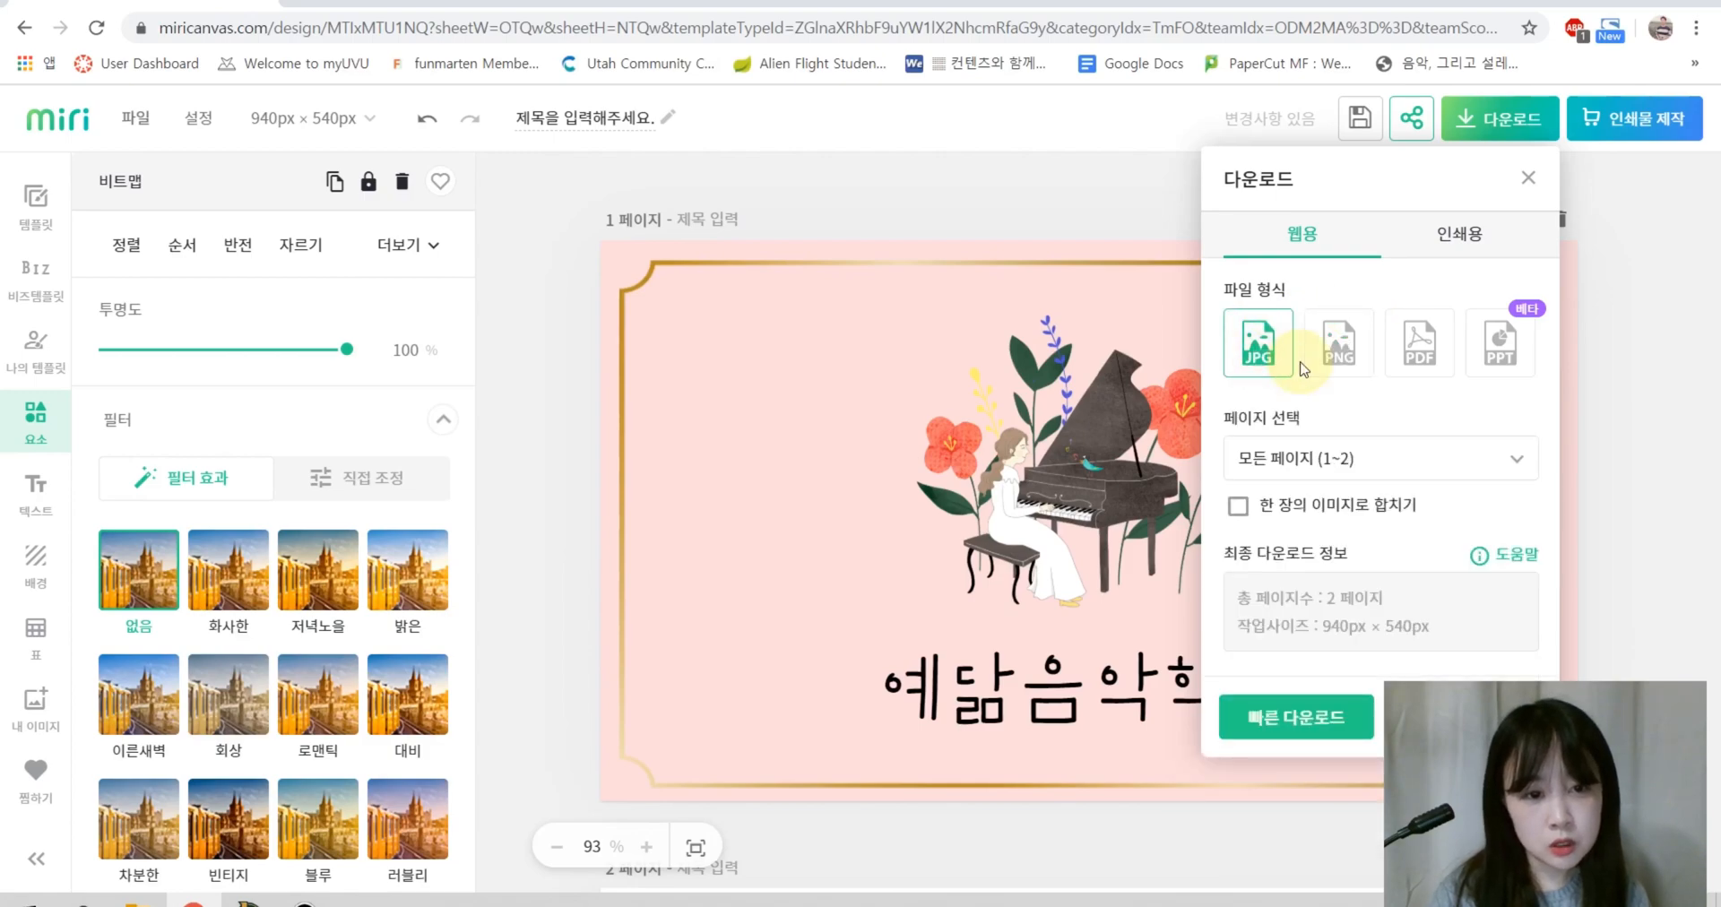
pyautogui.click(1343, 464)
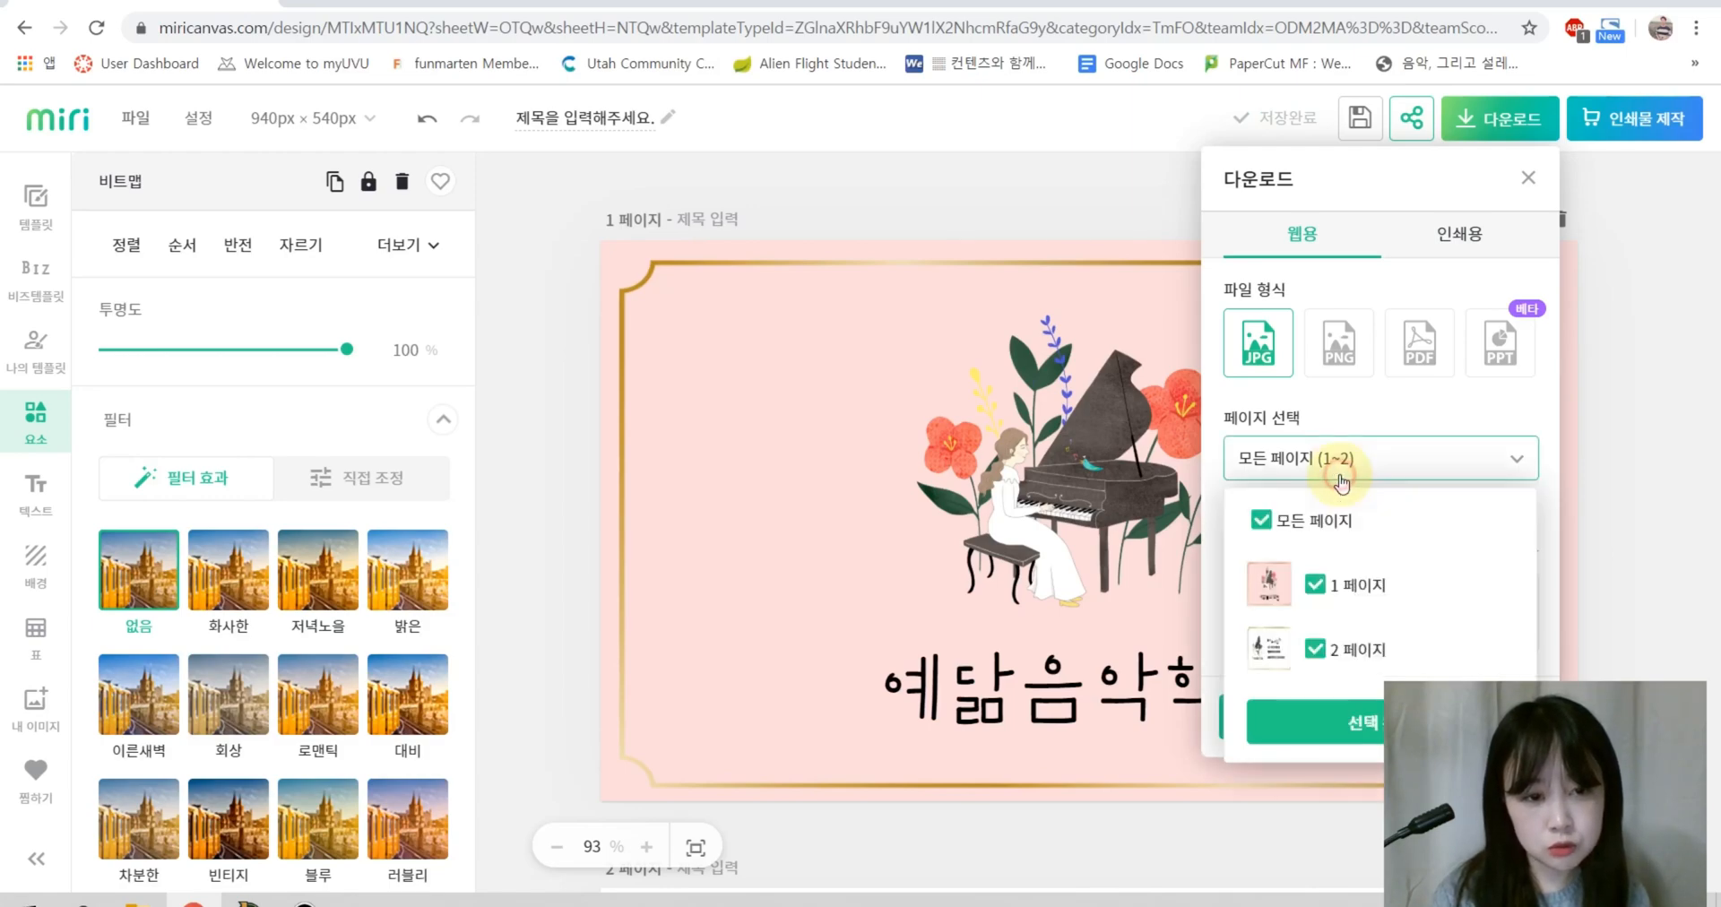
pyautogui.click(1315, 586)
pyautogui.click(1314, 584)
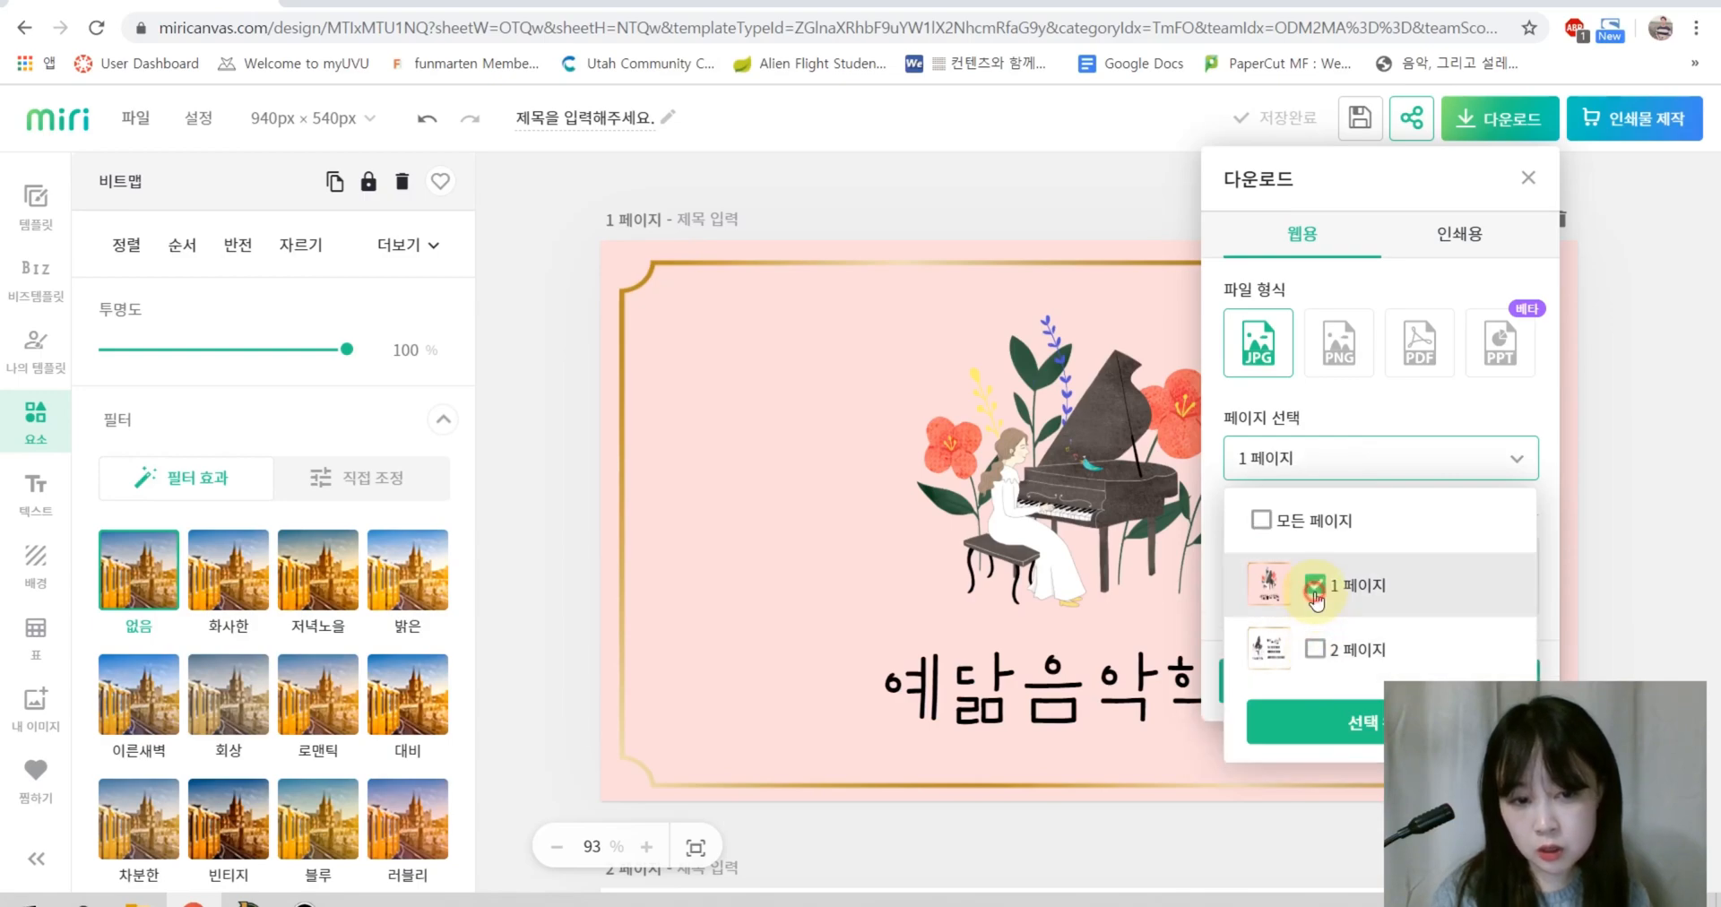
pyautogui.click(1315, 649)
pyautogui.click(1355, 728)
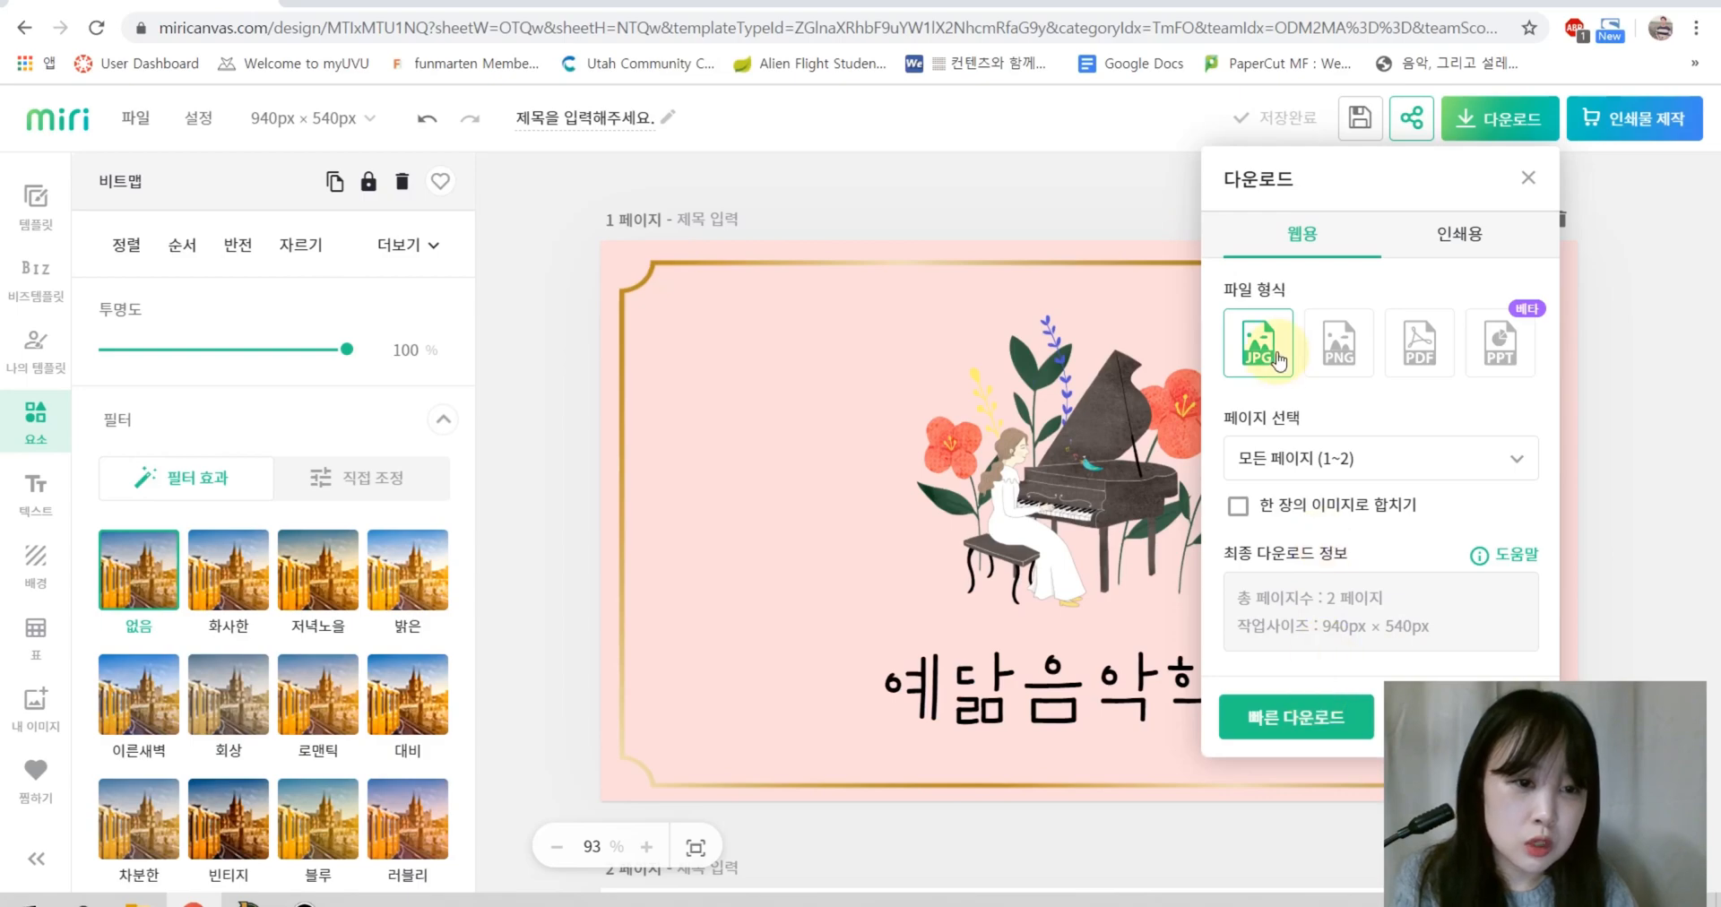
pyautogui.click(1276, 735)
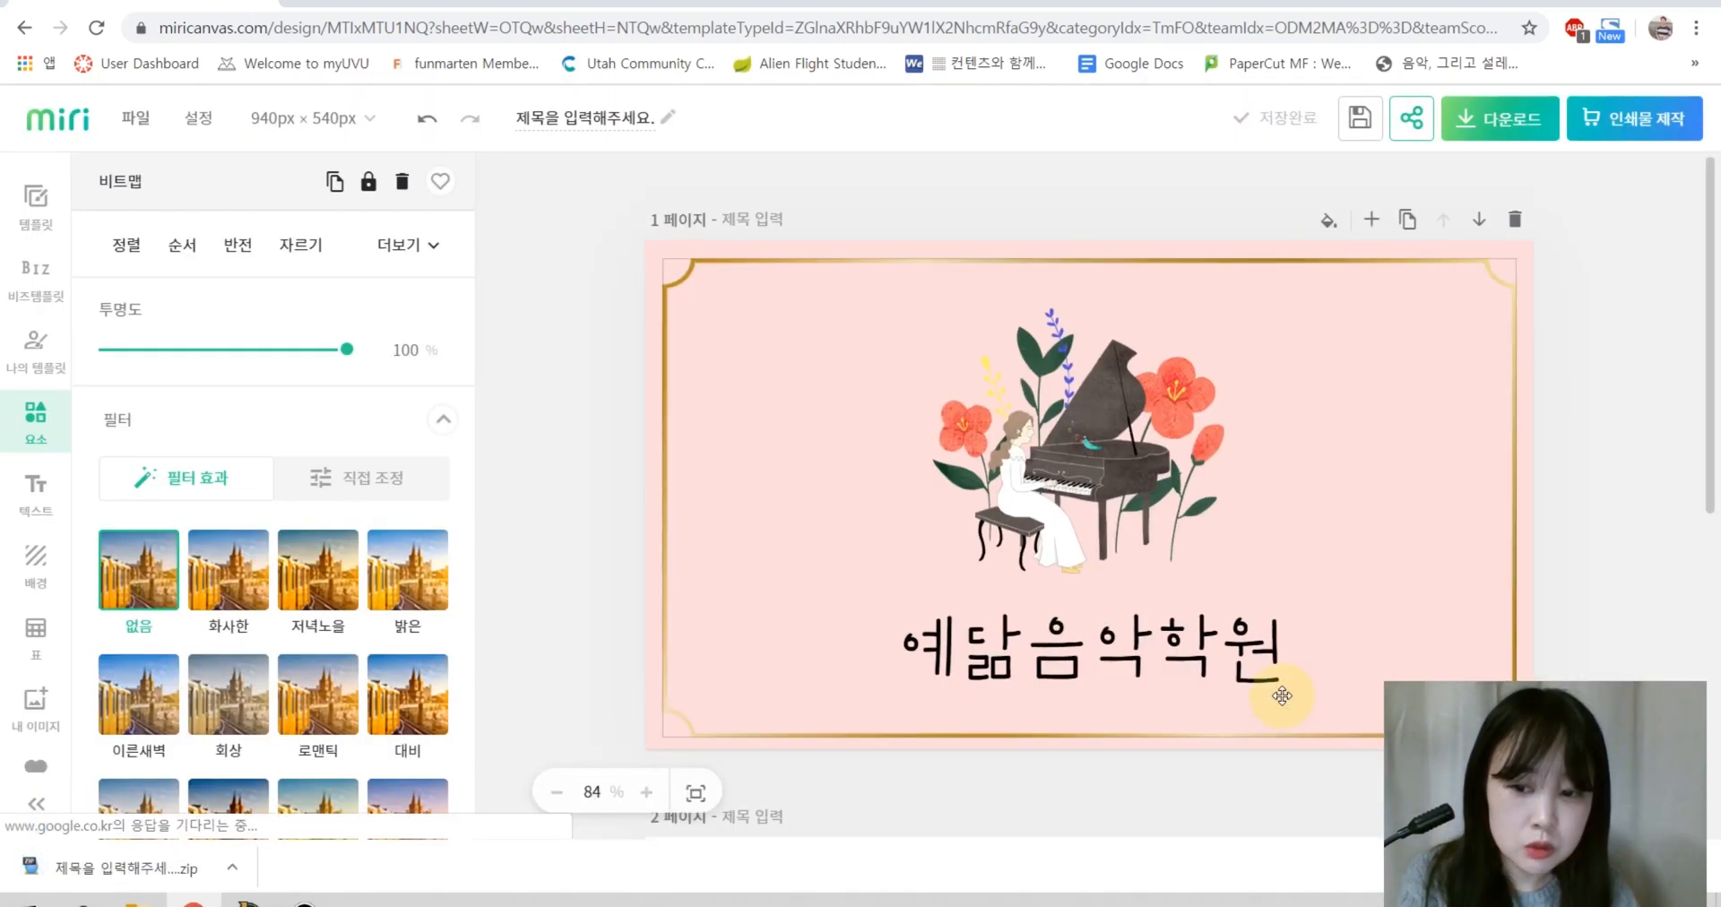
# Step: Extract both card JPGs from the zip with Bandizip and open the first image
pyautogui.click(131, 874)
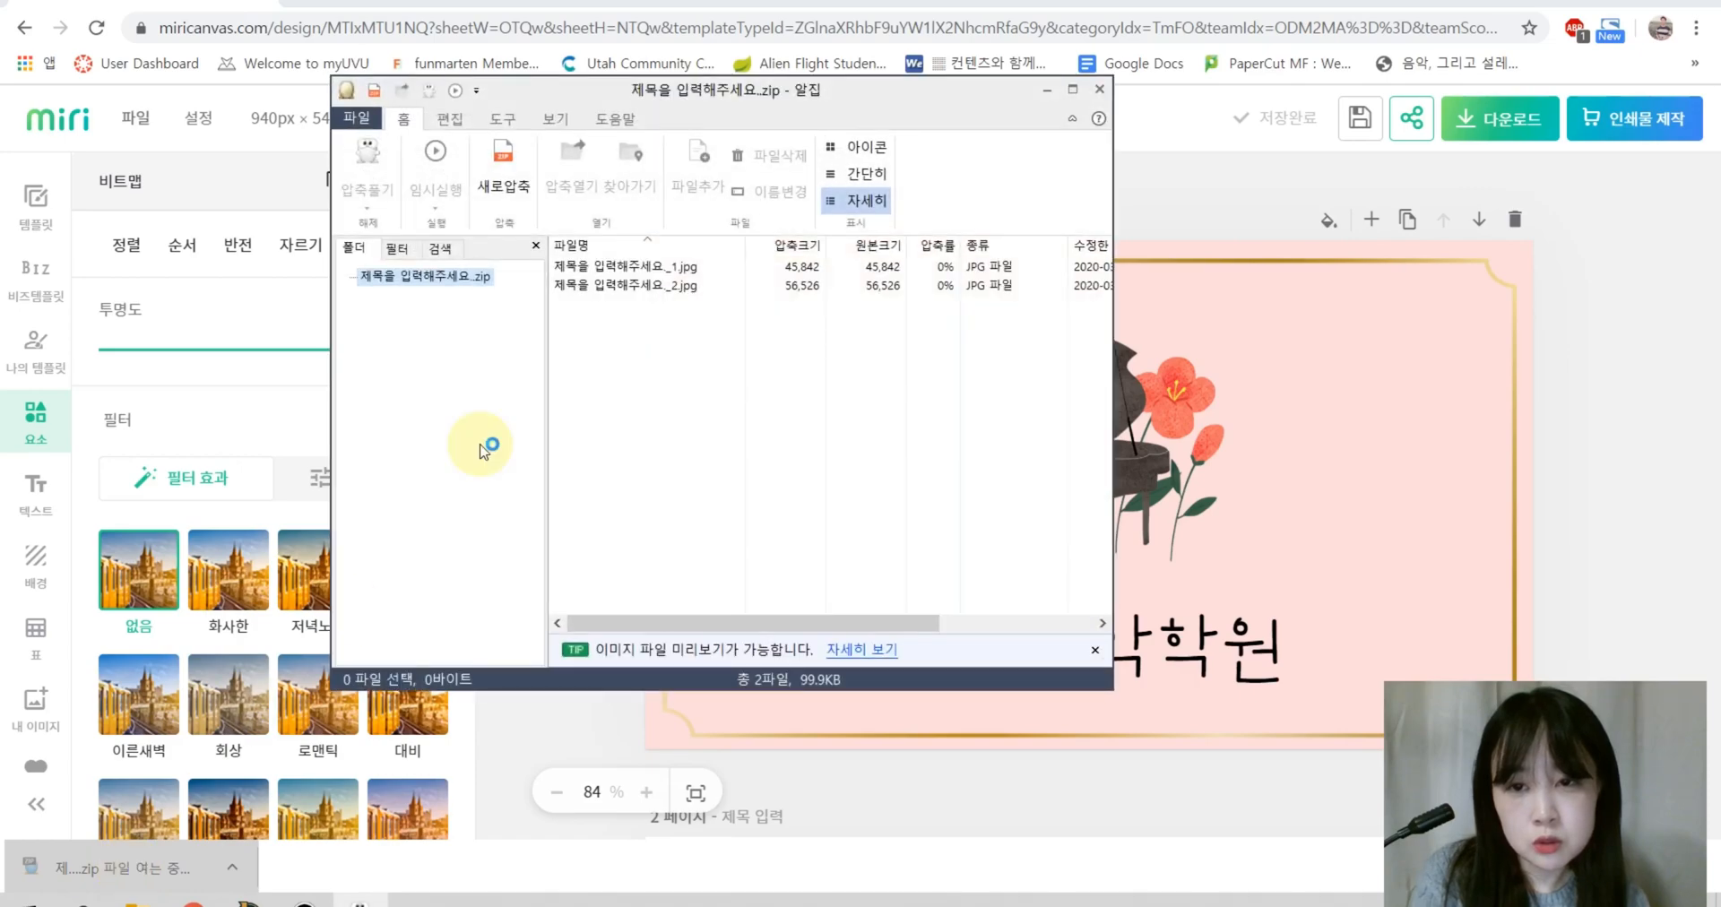
pyautogui.click(1042, 113)
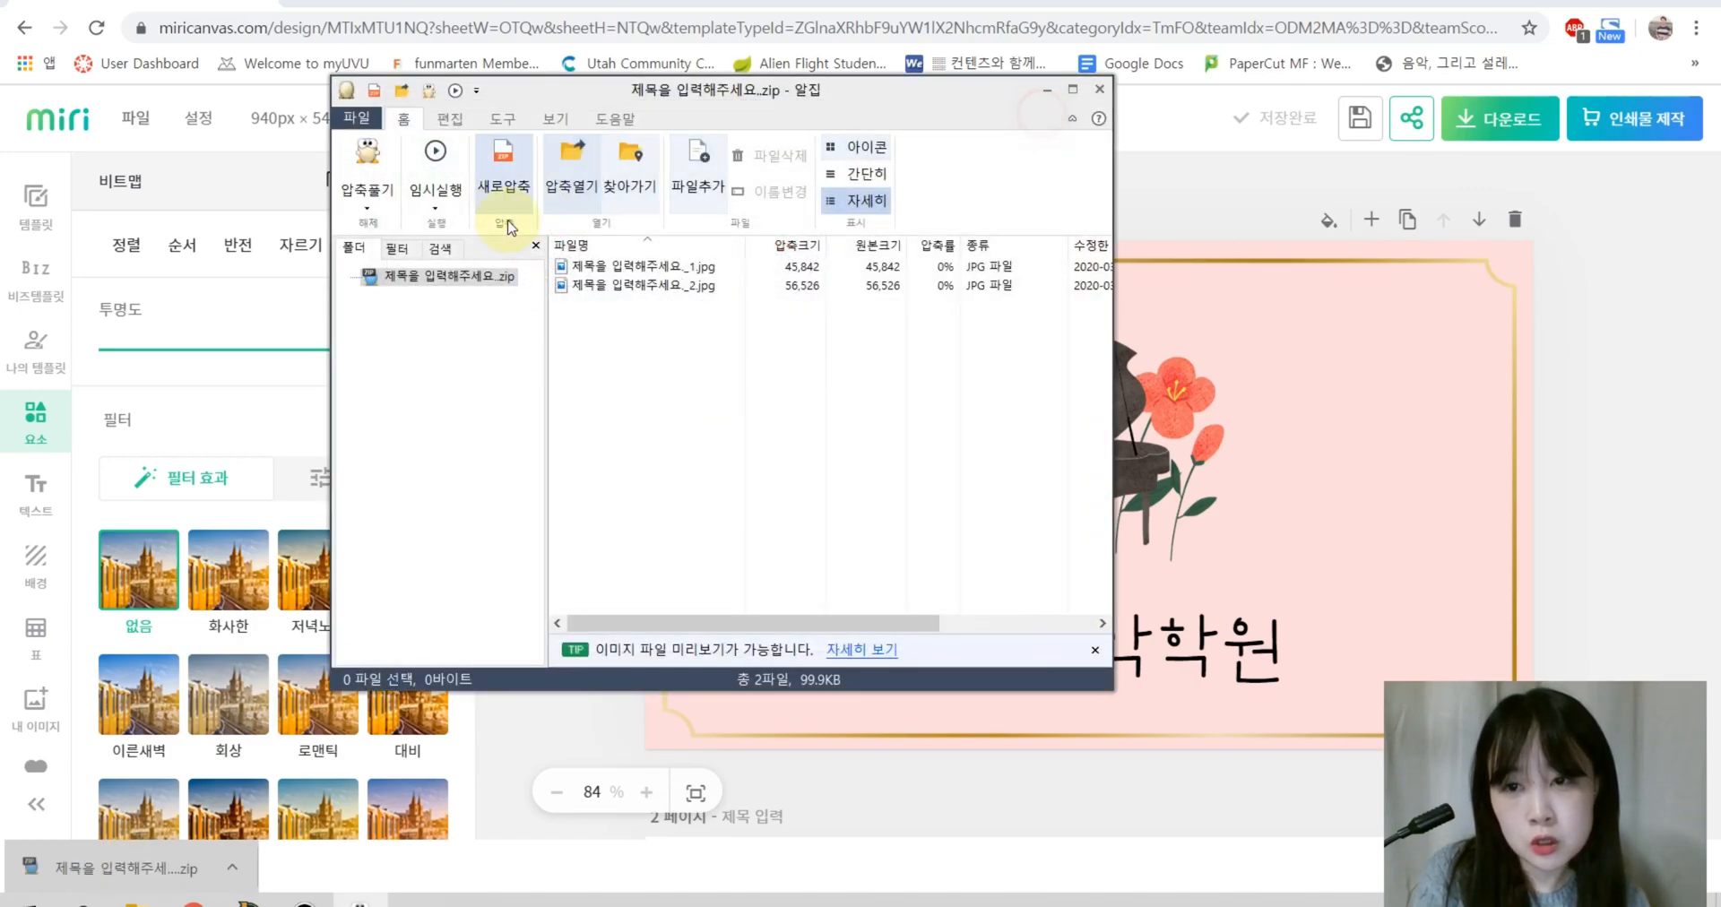
pyautogui.click(367, 183)
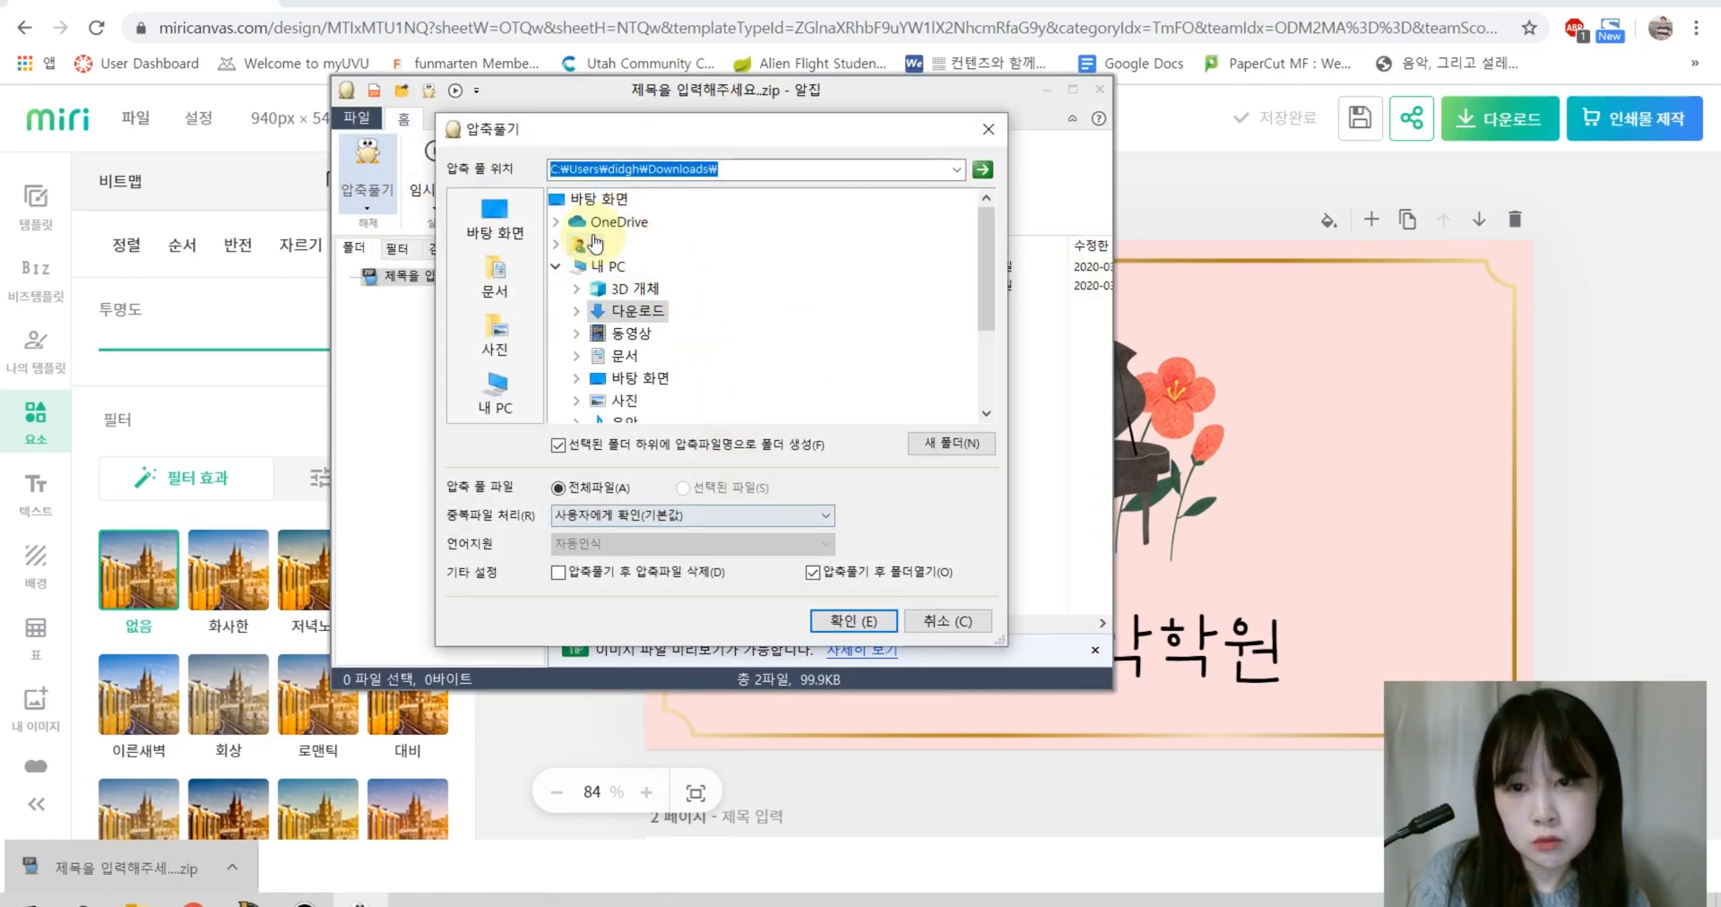
pyautogui.click(815, 630)
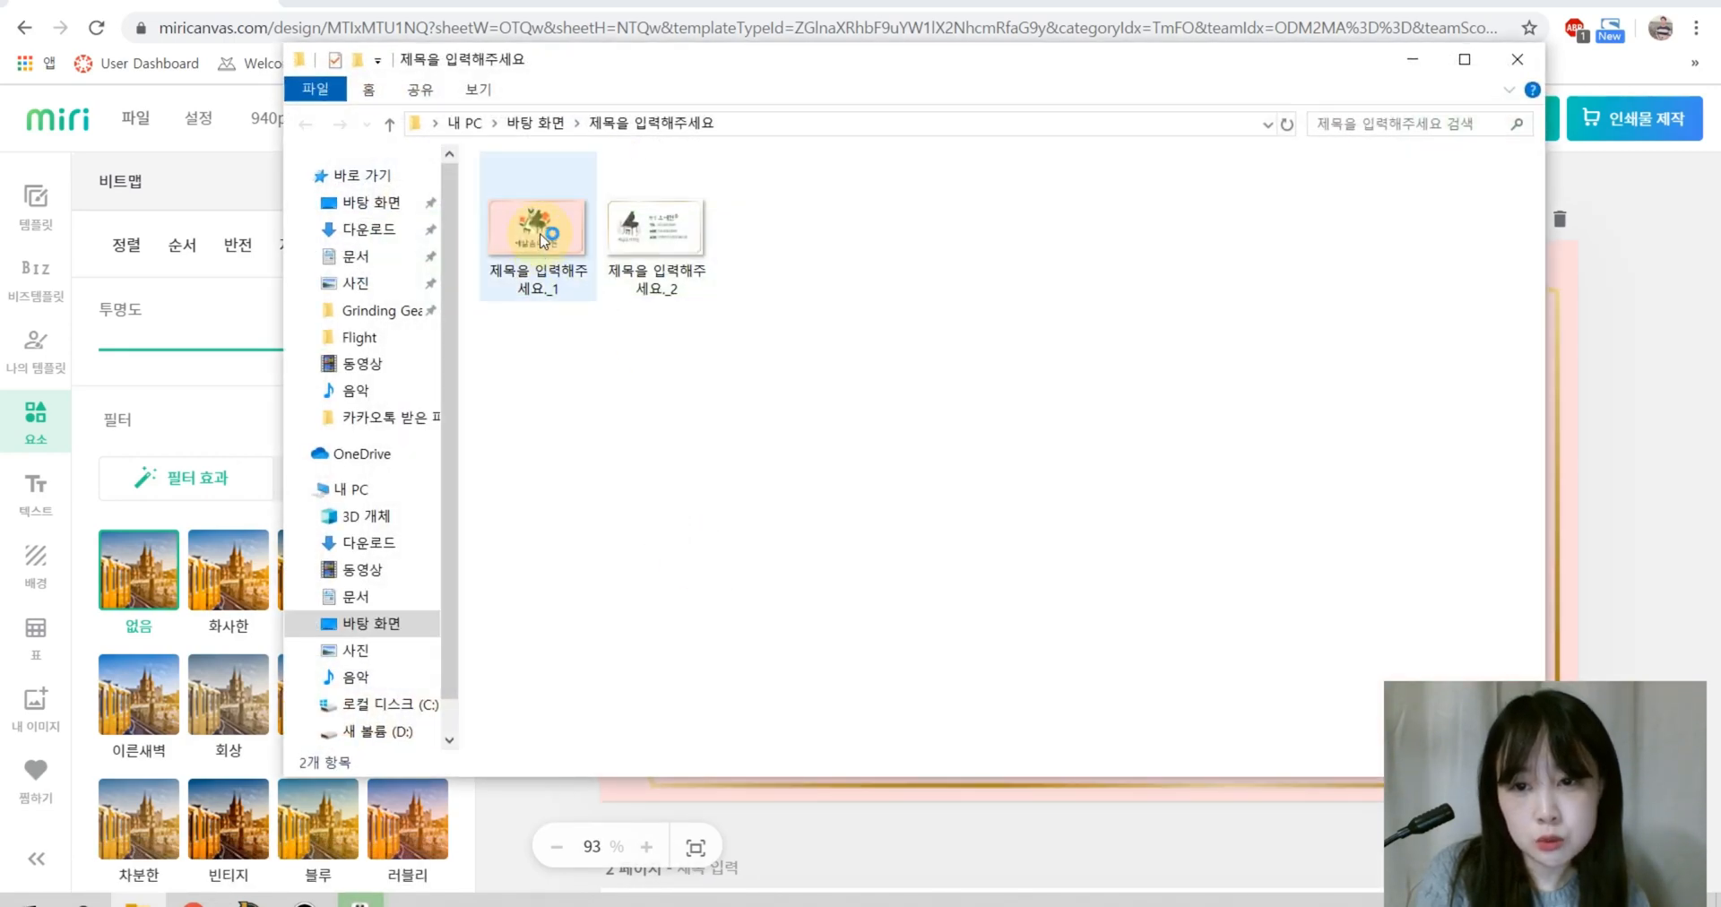
pyautogui.doubleClick(541, 237)
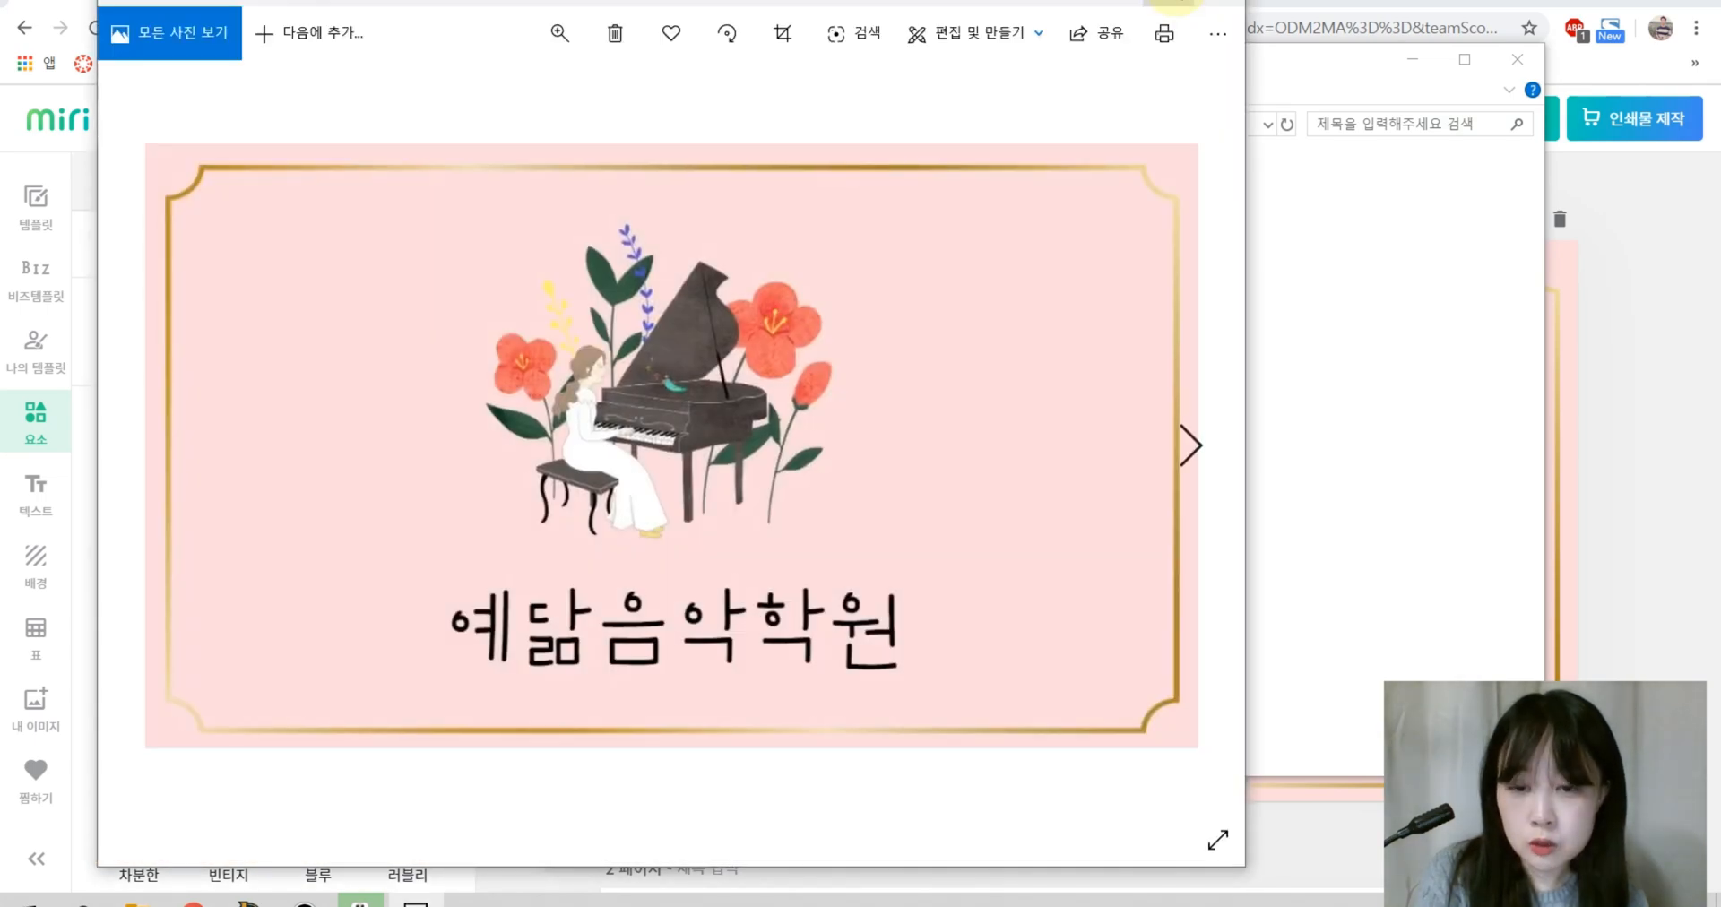
# Step: Maximize Photos, flip between the pink front and white back images, then close it
pyautogui.click(1176, 0)
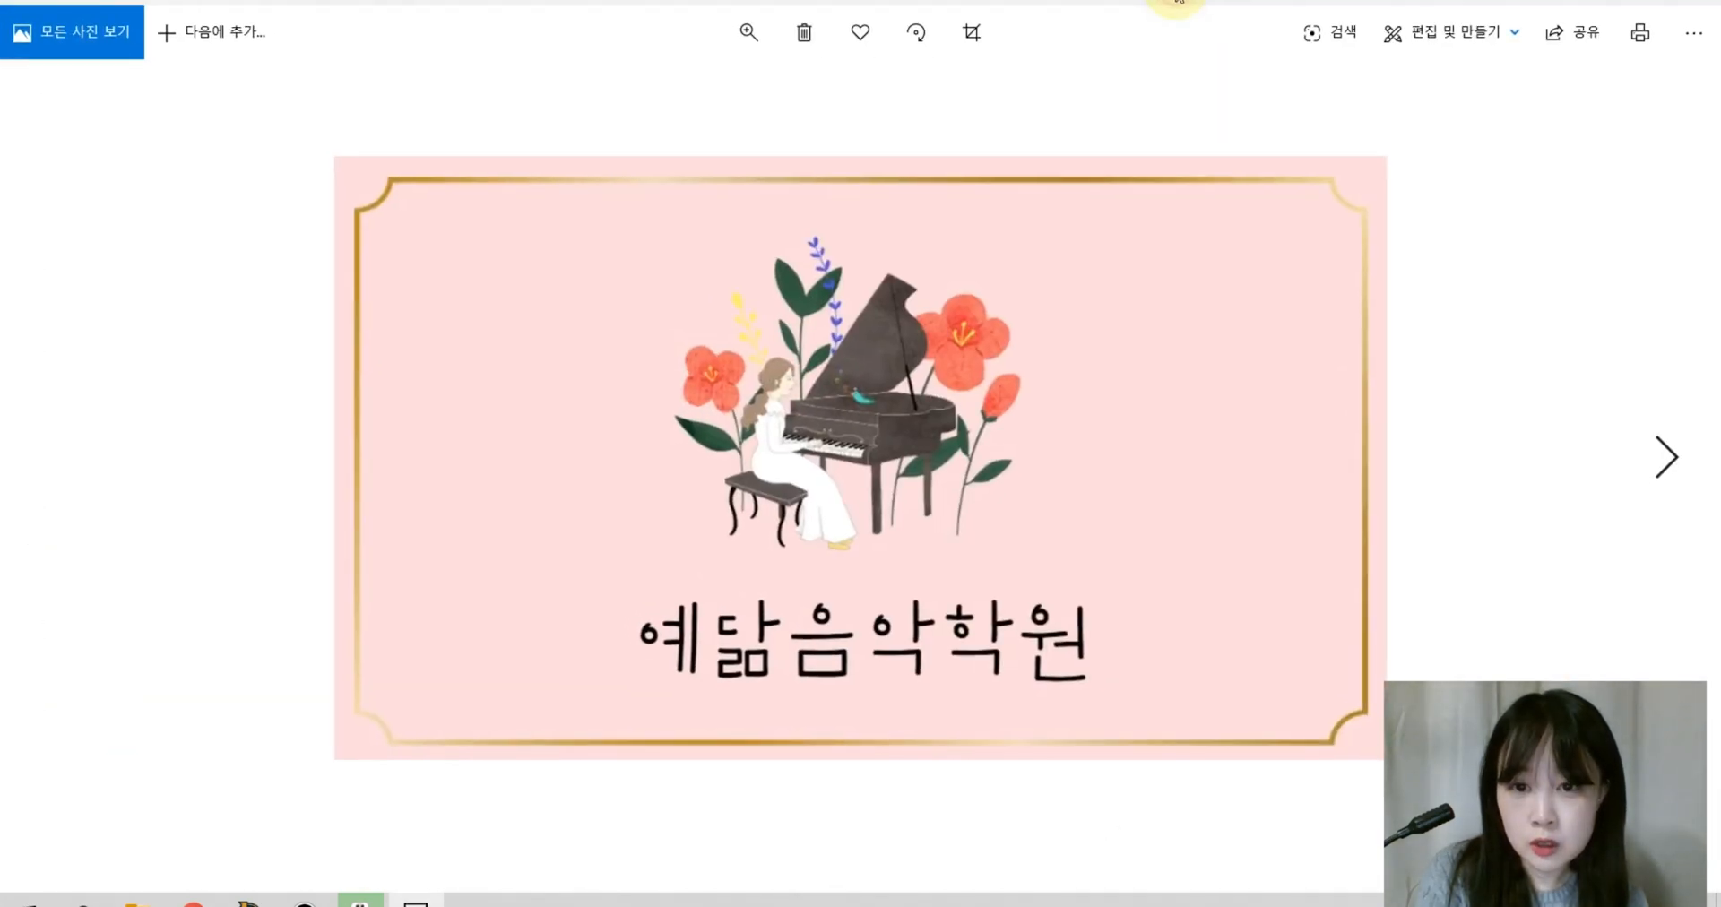
pyautogui.click(1667, 467)
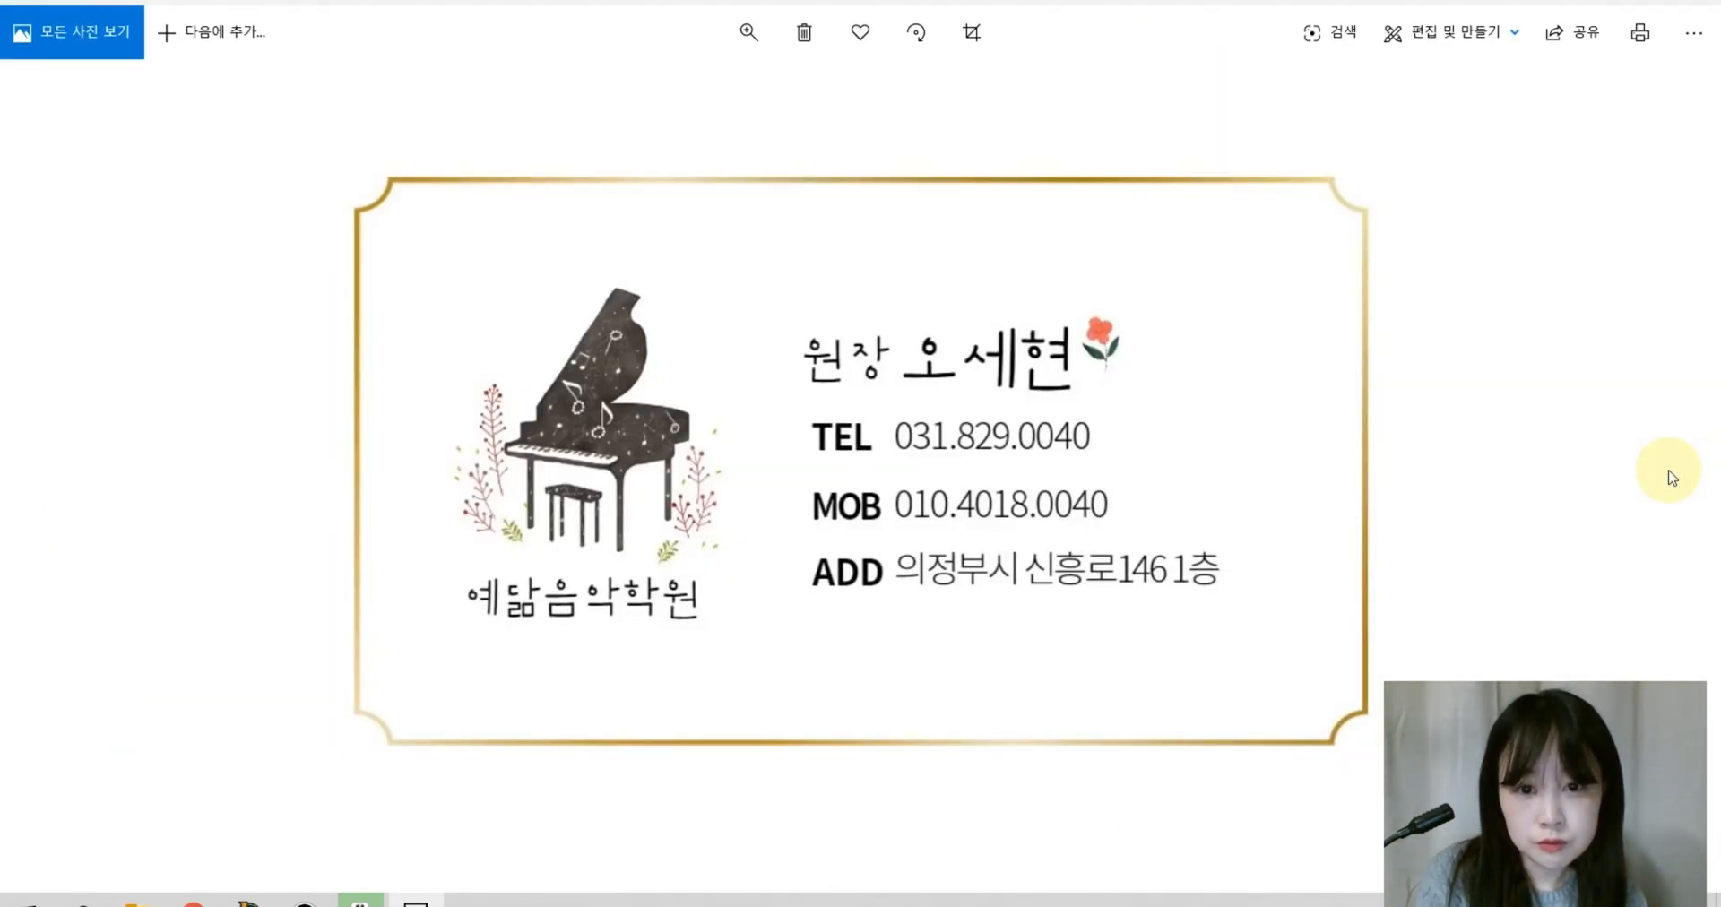
pyautogui.click(49, 459)
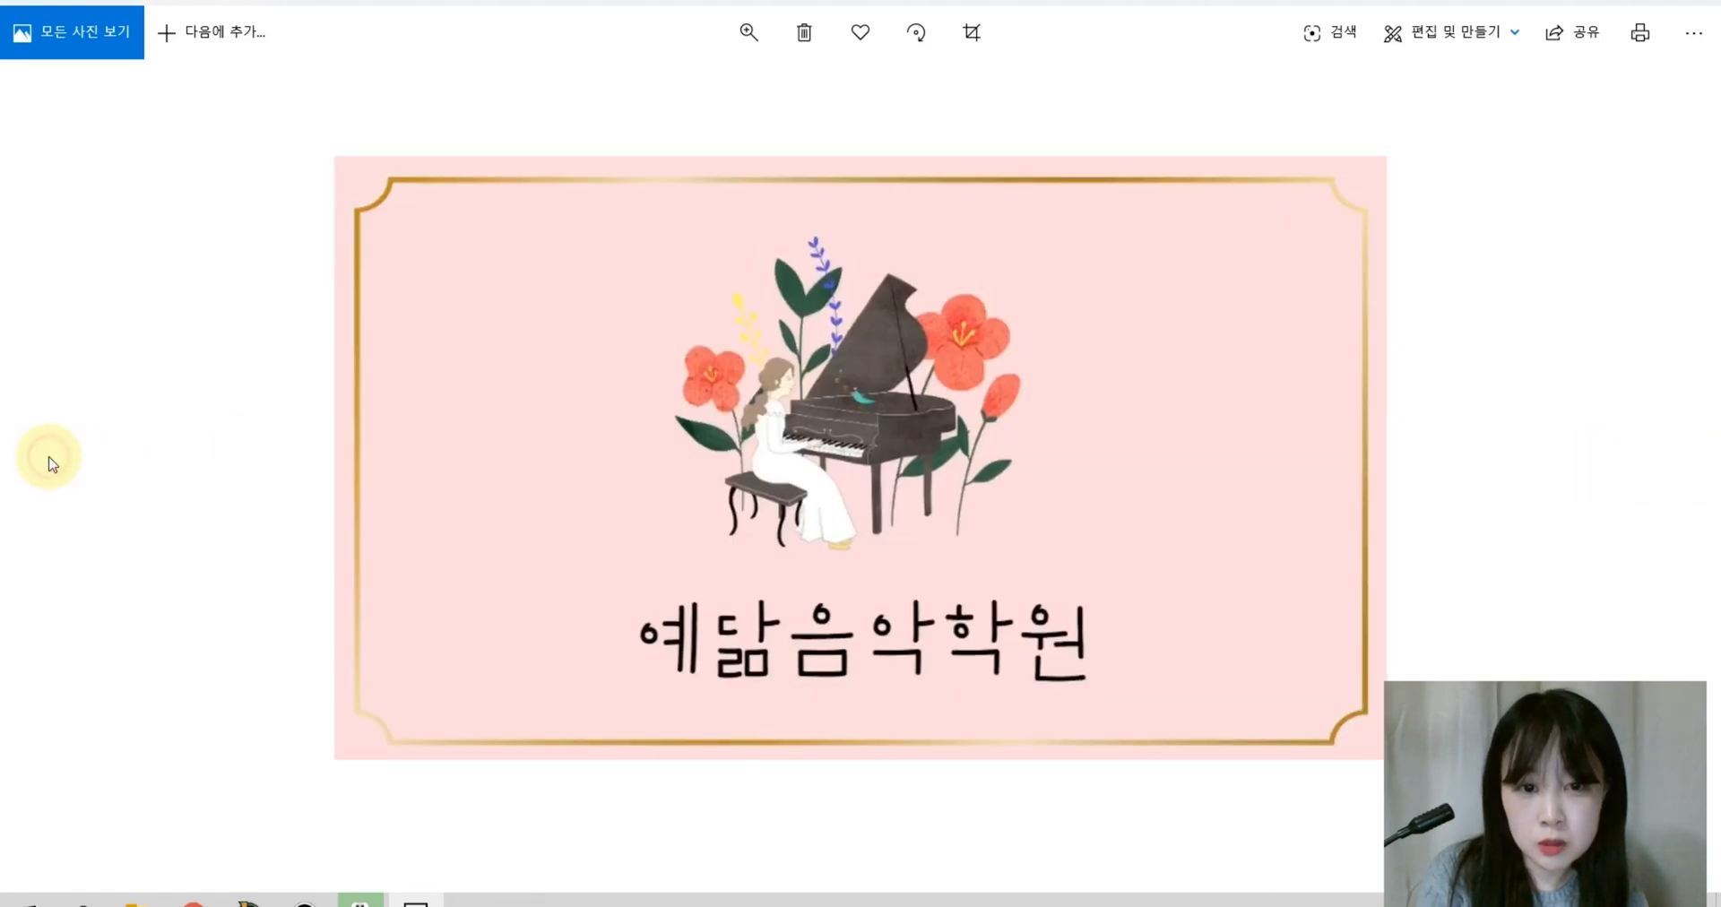
pyautogui.click(1665, 466)
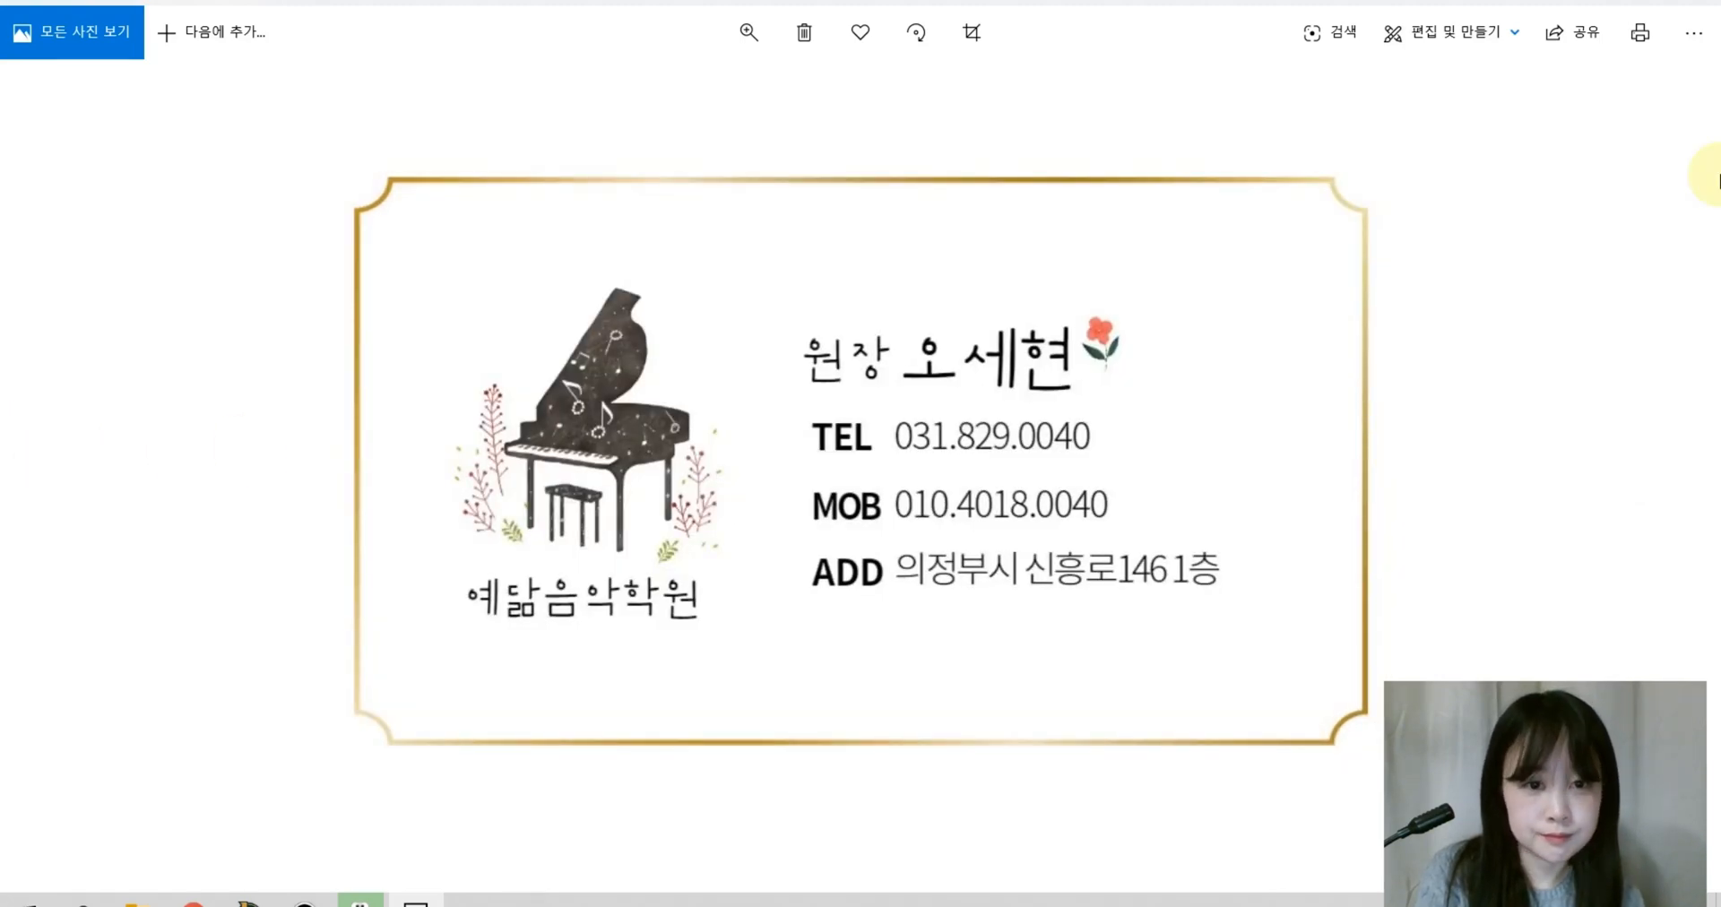
pyautogui.click(1696, 7)
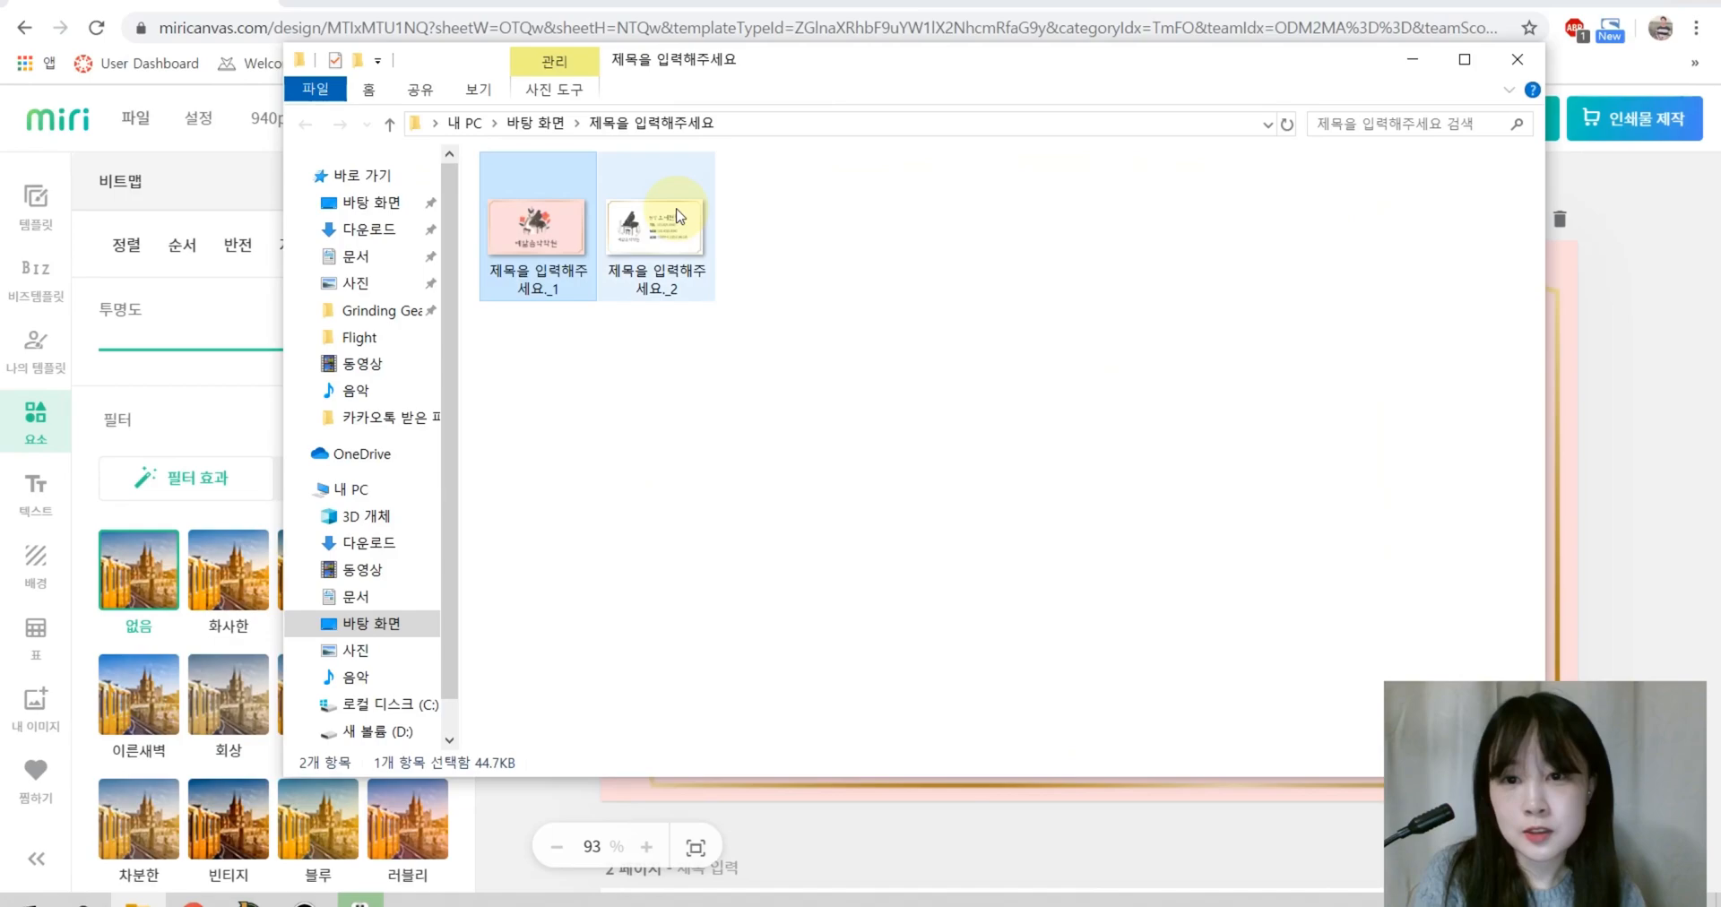
# Step: Close the extracted-images folder, the extraction-complete window and the ALZip archive program
pyautogui.click(1525, 46)
pyautogui.click(1037, 196)
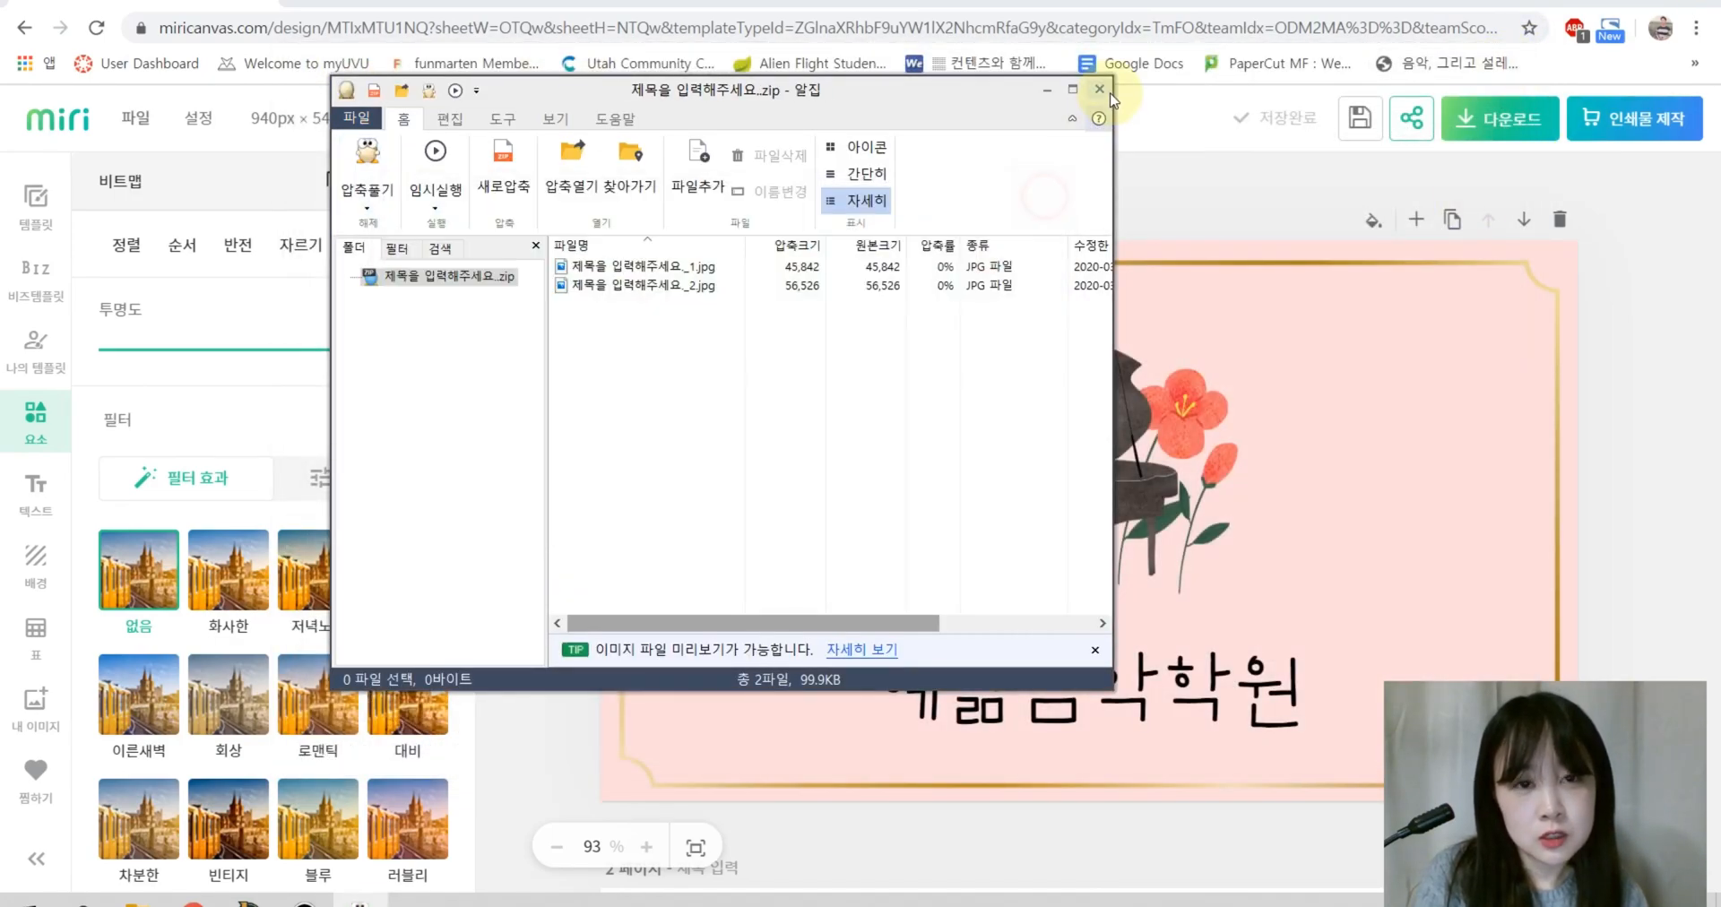
pyautogui.click(1101, 90)
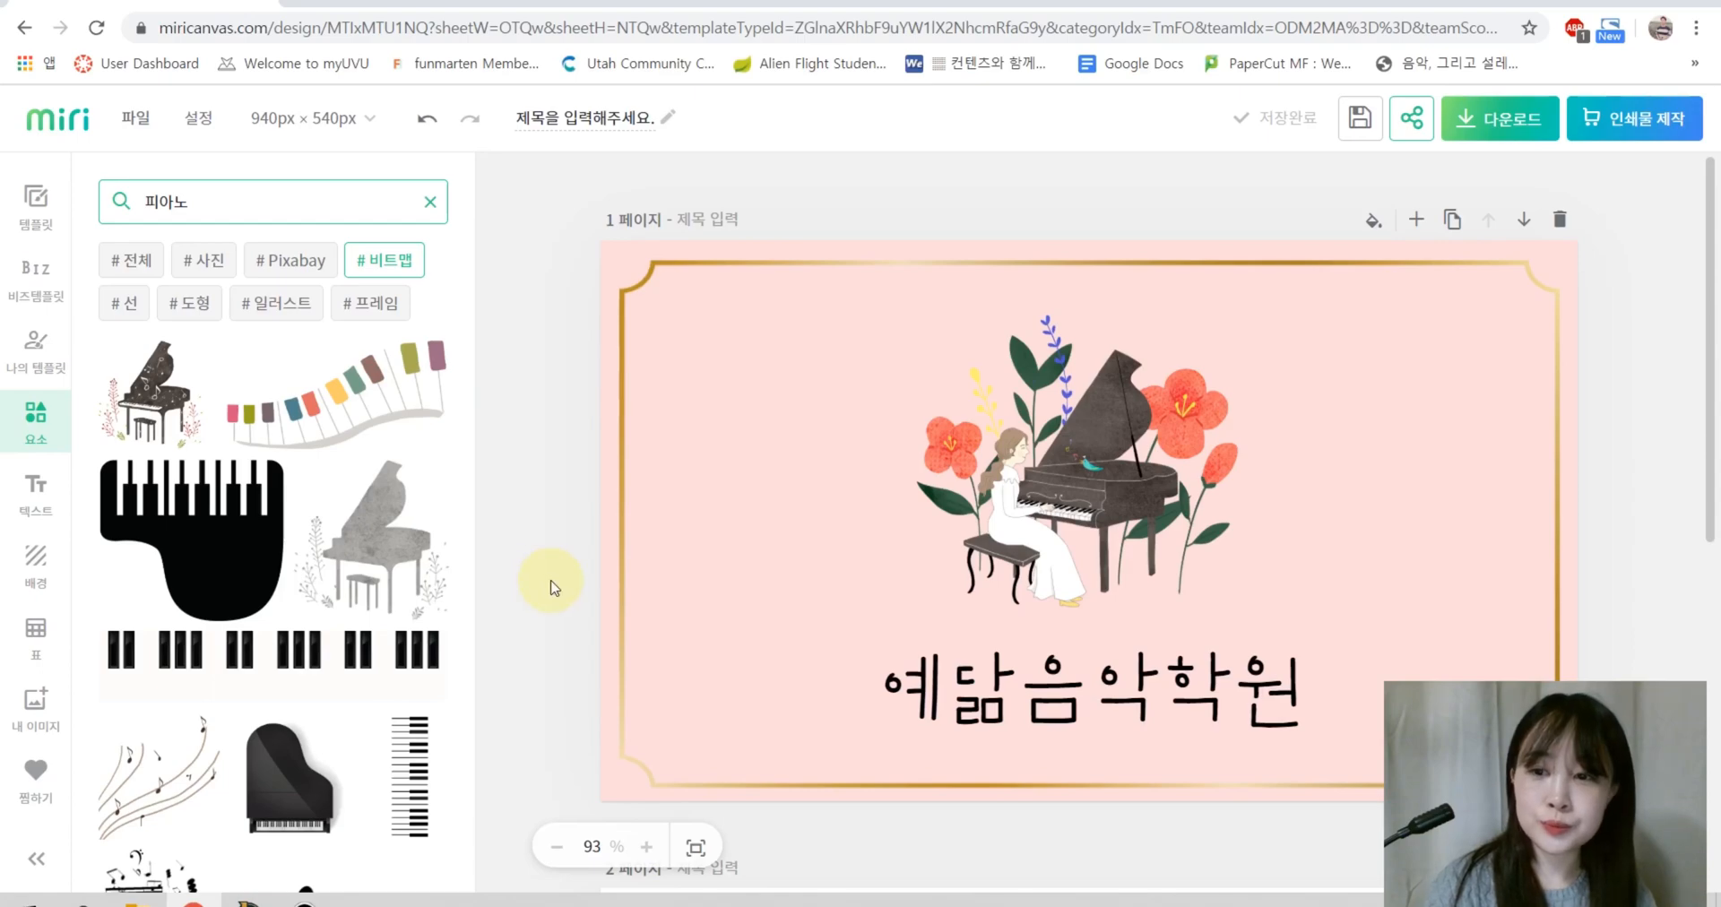
# Step: Return to MiriCanvas and open 내 디자인 문서 via the miri logo to list saved designs
pyautogui.scroll(-5, 550, 588)
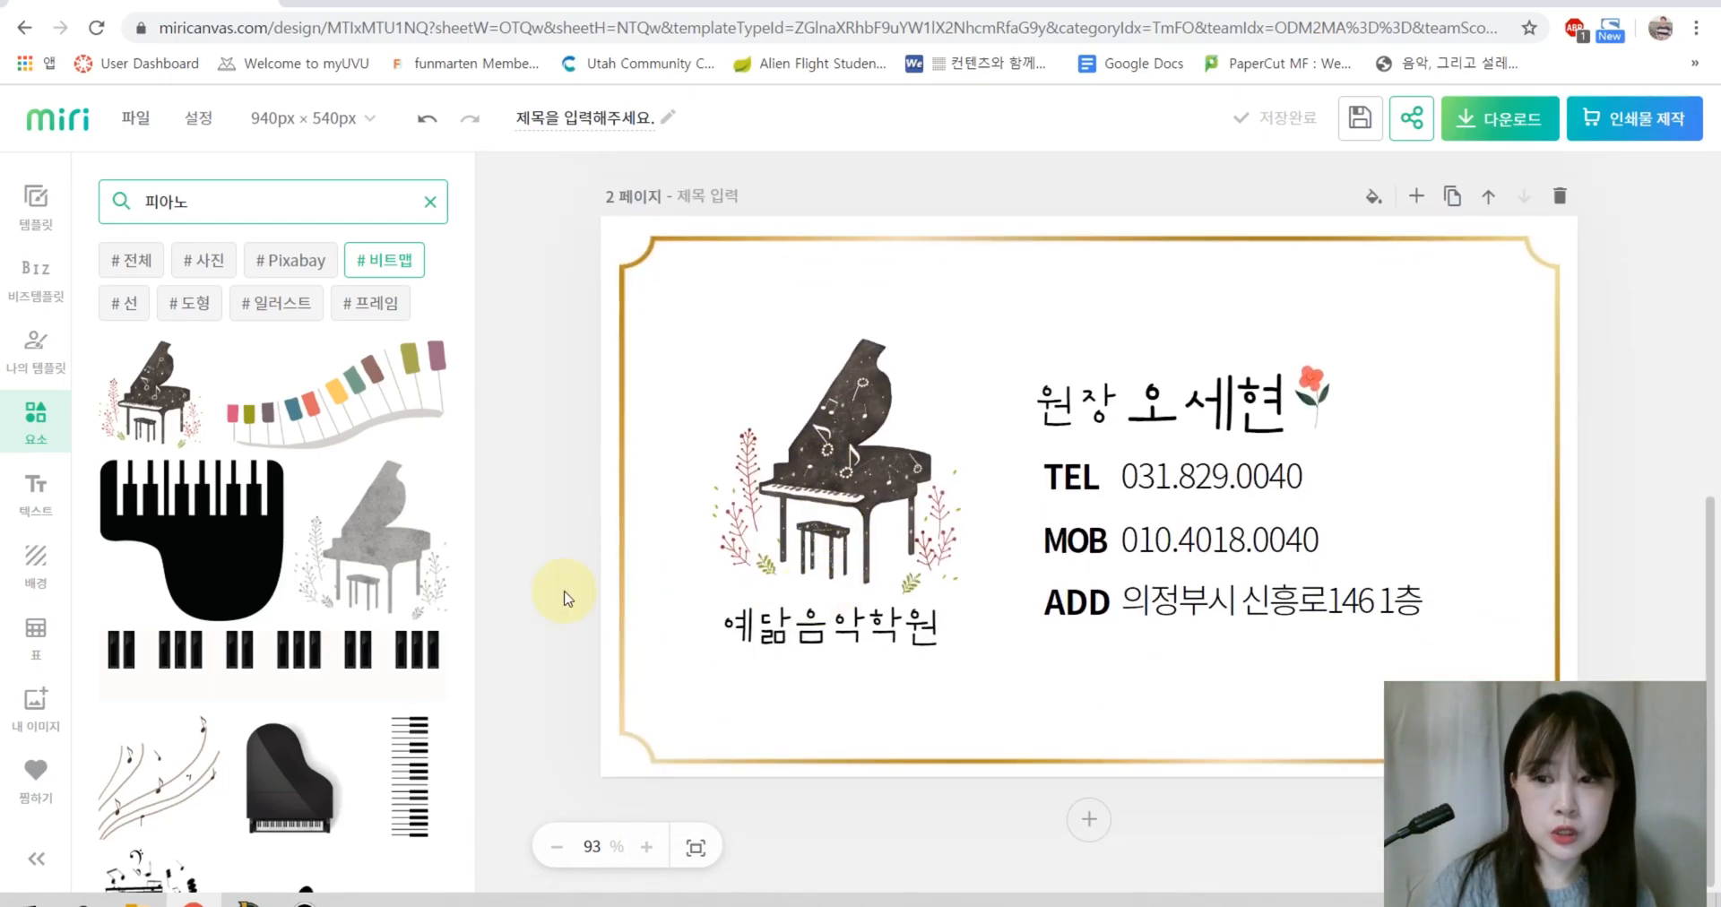
pyautogui.scroll(5, 562, 598)
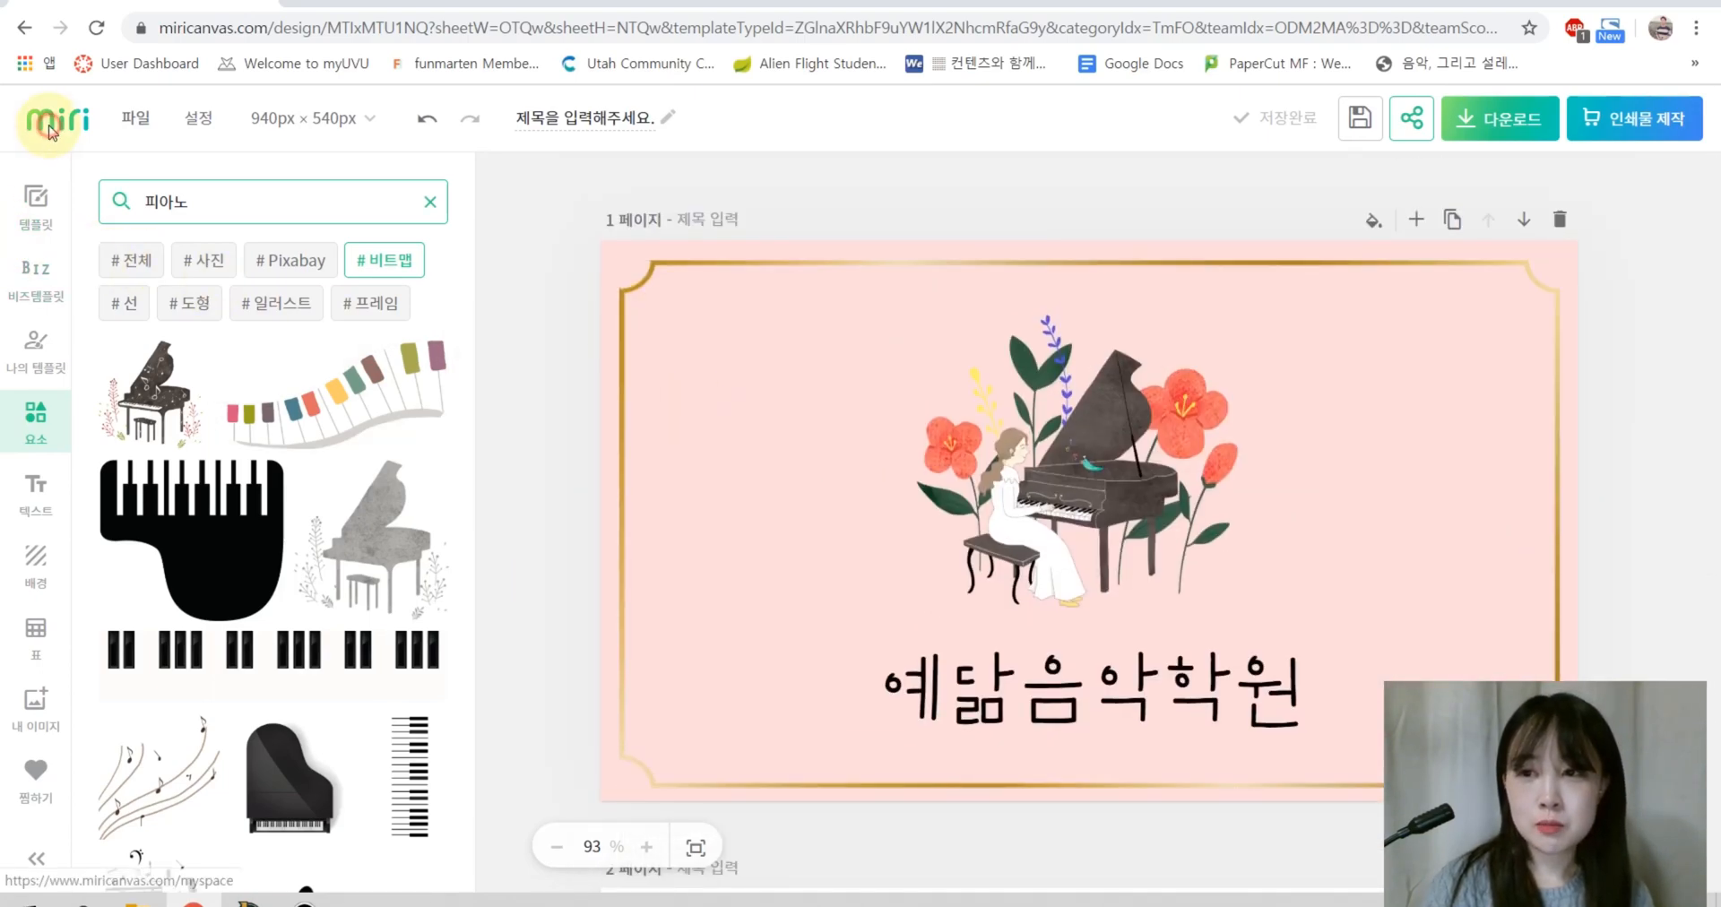
pyautogui.click(51, 132)
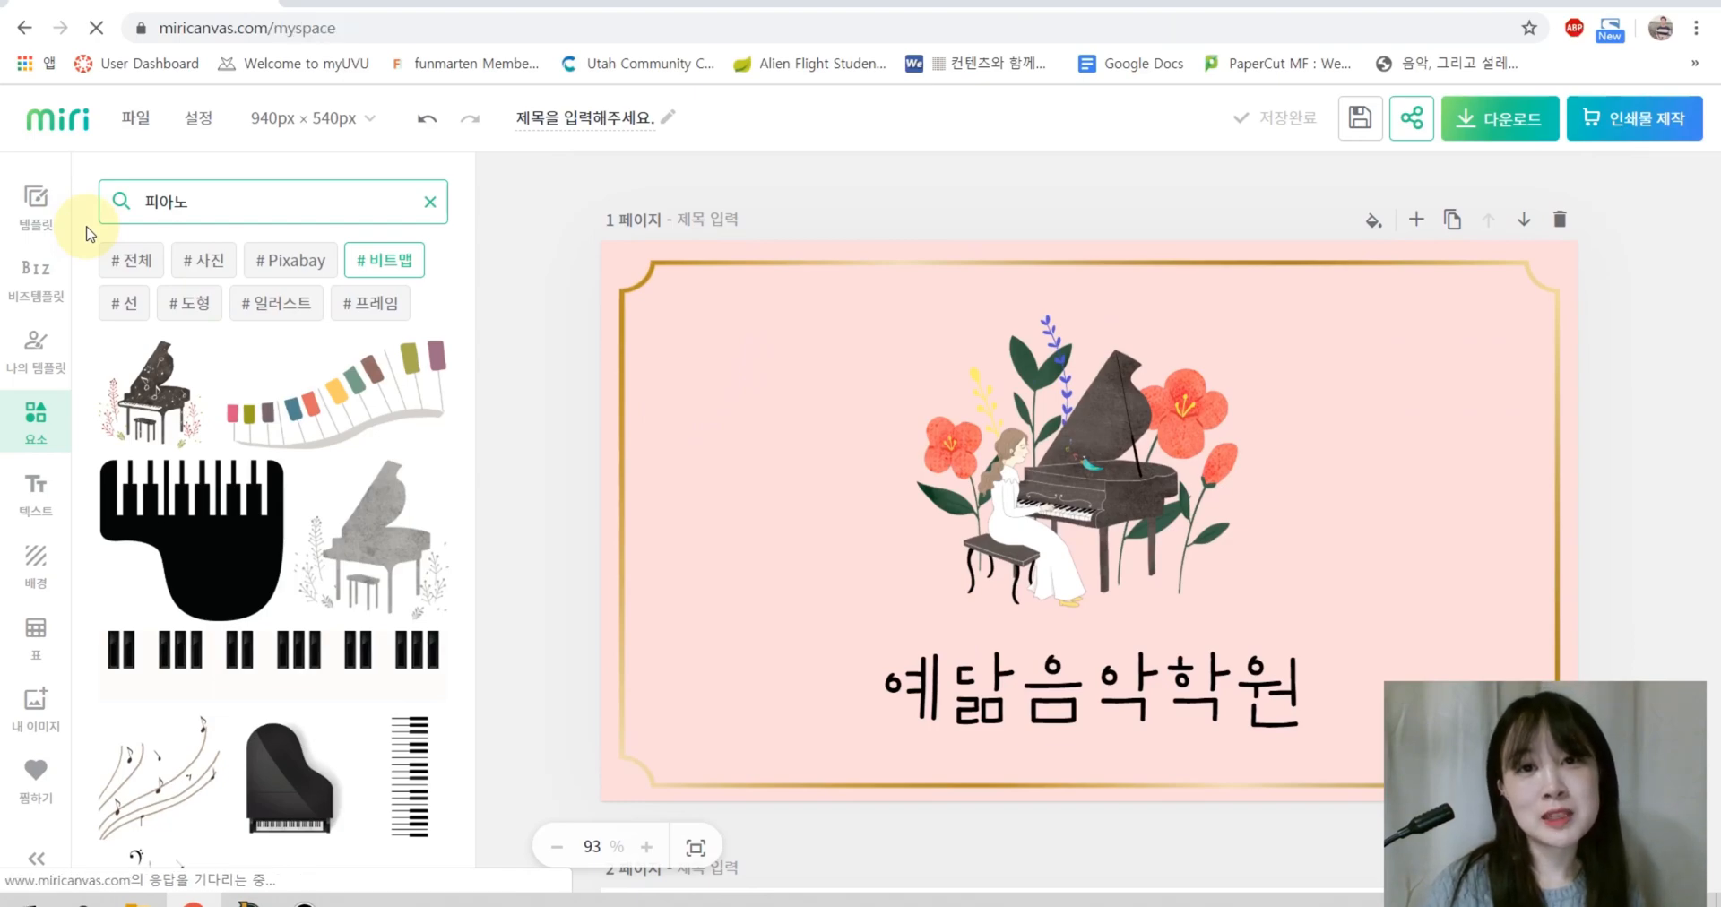